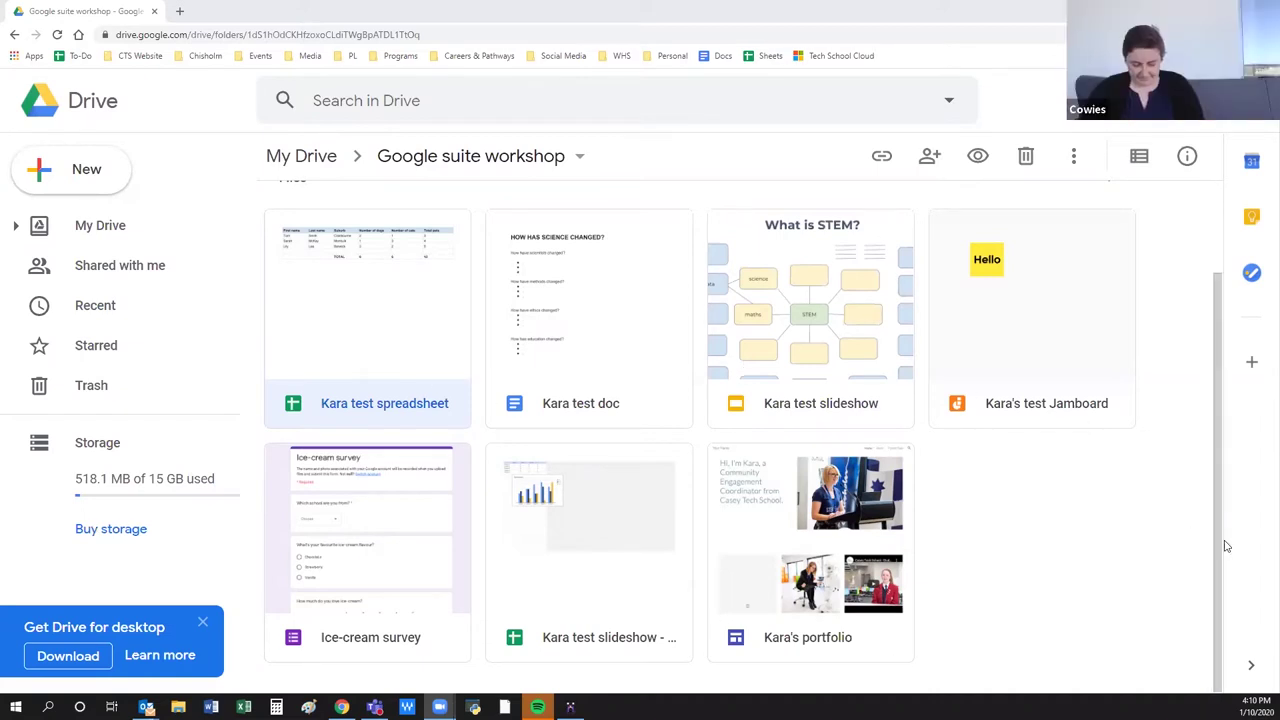
# Scroll to the top of the Google suite workshop folder and show the Google apps list.
pyautogui.scroll(1, 1218, 507)
pyautogui.scroll(1, 1218, 507)
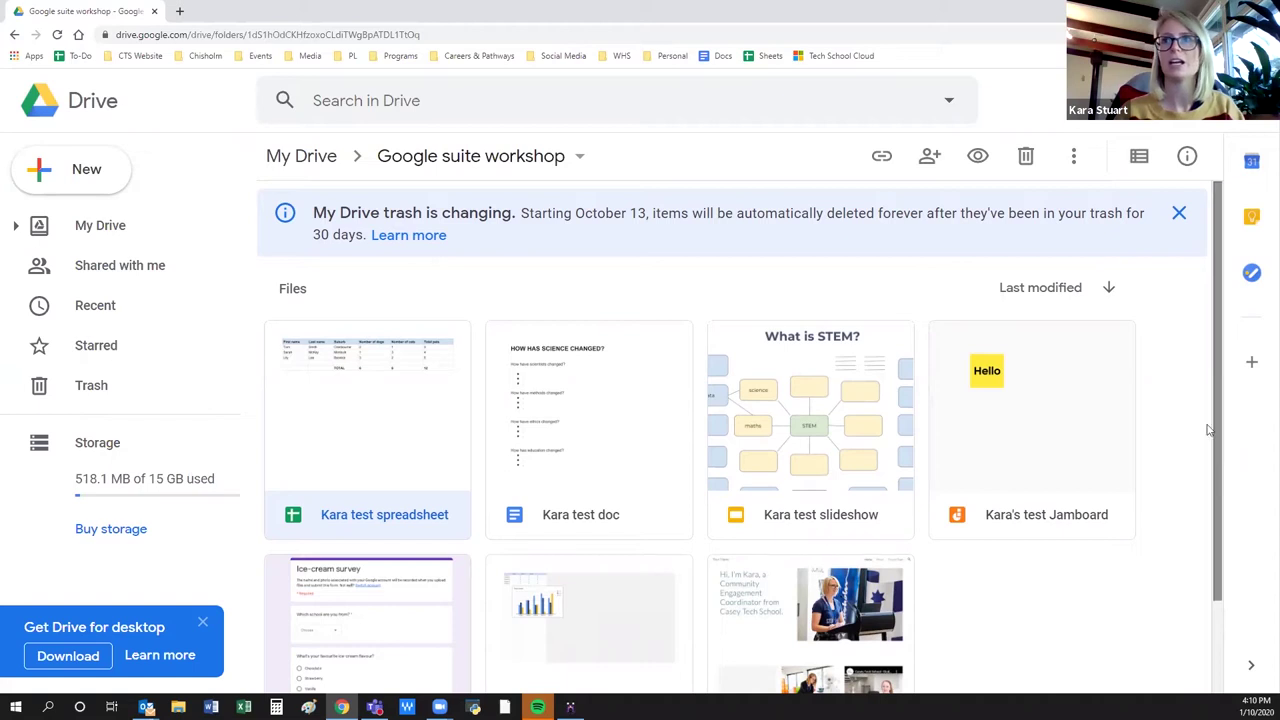
pyautogui.click(1203, 100)
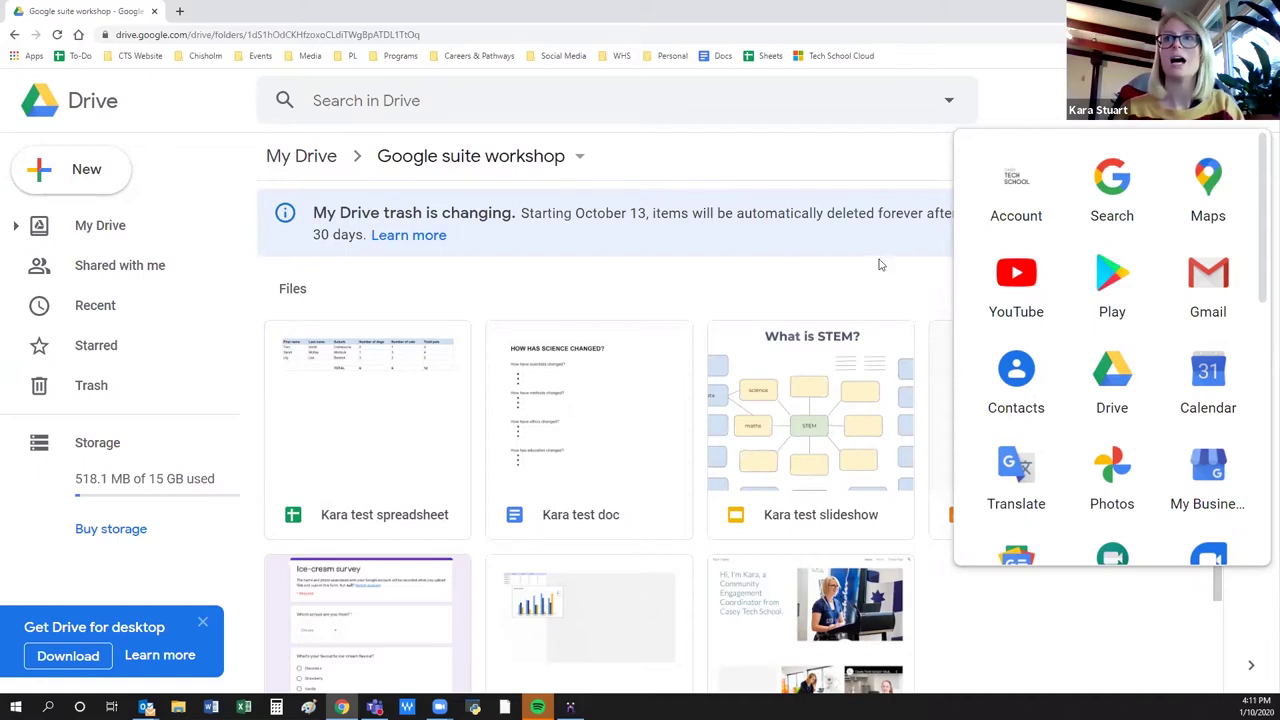
# Dismiss the Google apps launcher with Esc.
pyautogui.press('Escape')
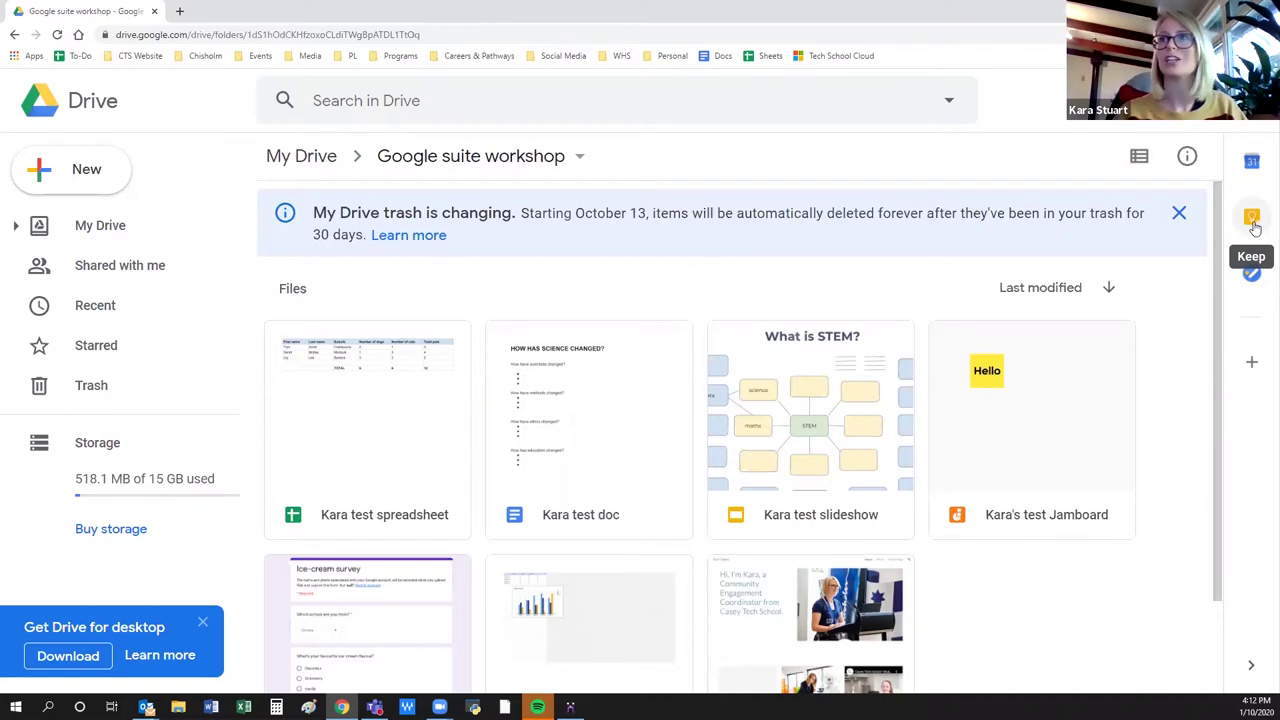
pyautogui.click(1253, 222)
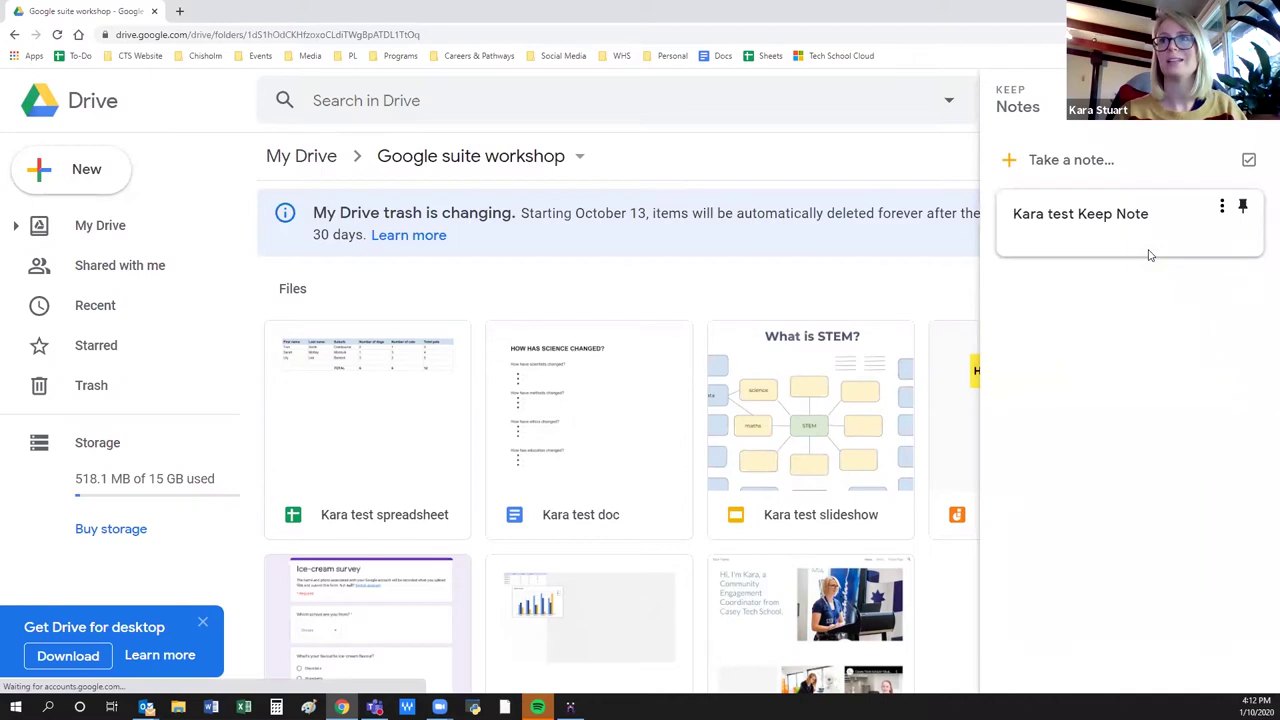
pyautogui.click(1038, 164)
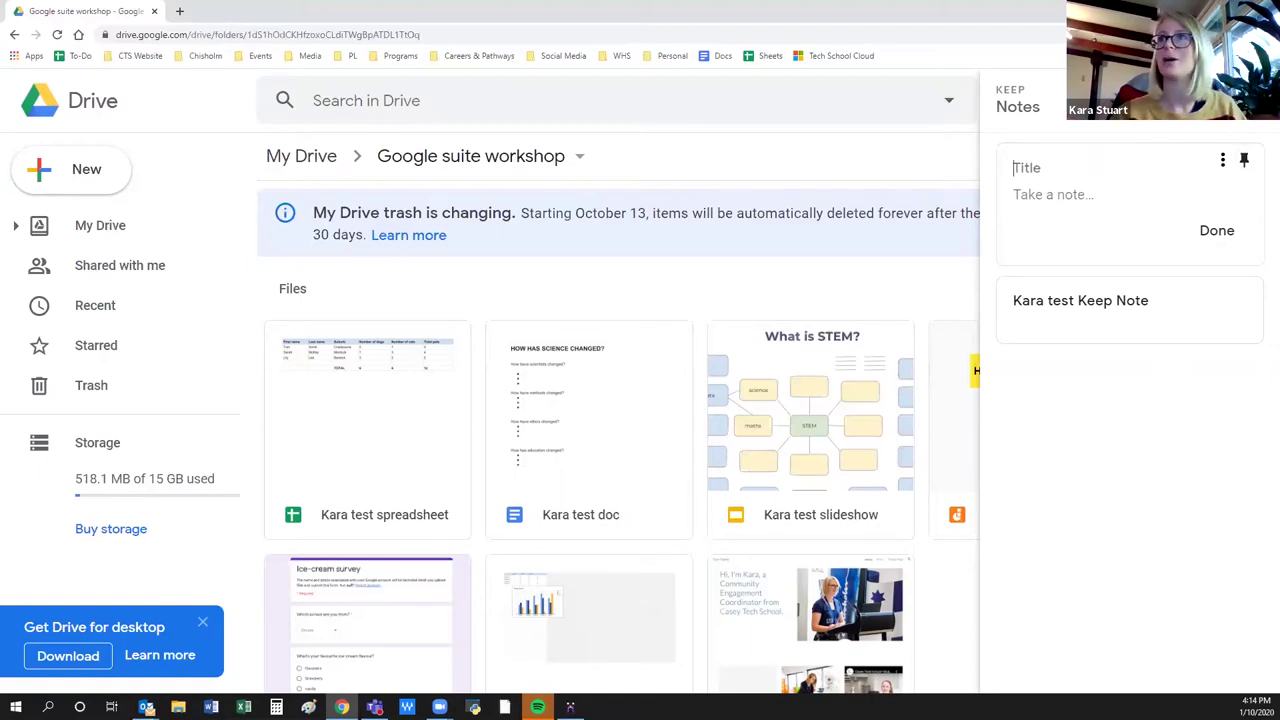
pyautogui.click(1255, 100)
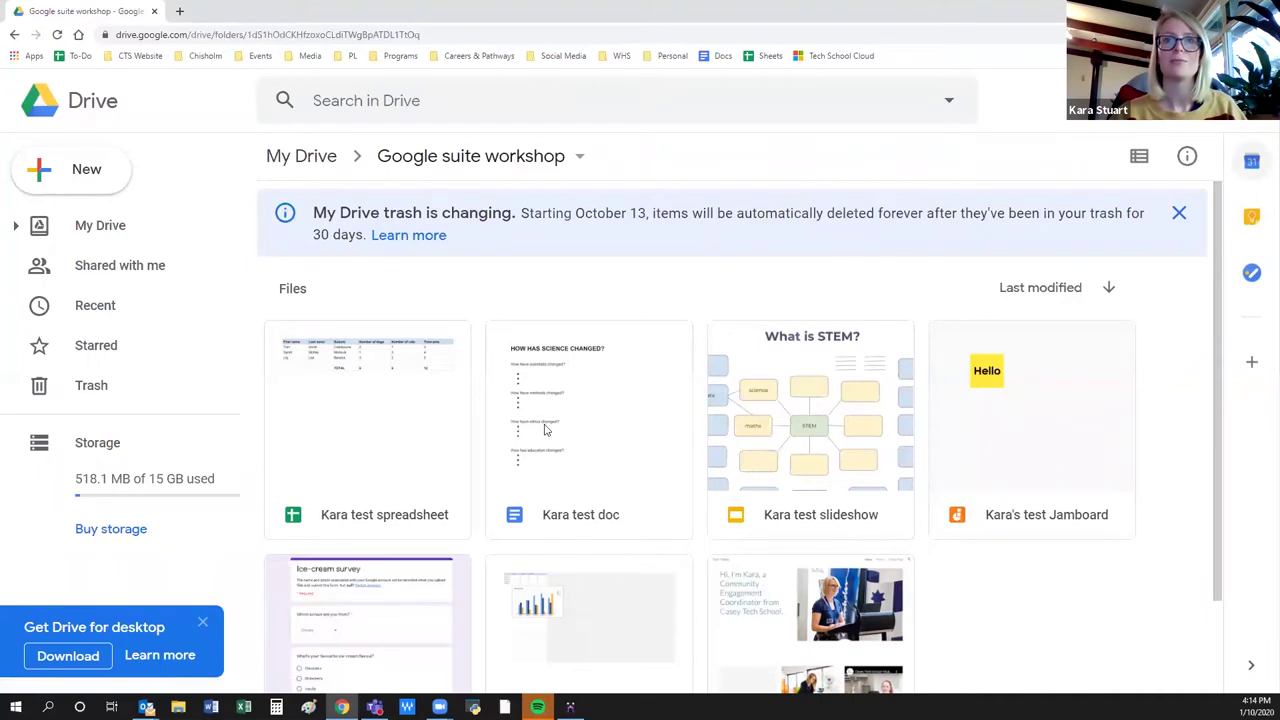
# Open Kara test doc, place the cursor in its second bullet, and show the Add-ons menu.
pyautogui.doubleClick(590, 515)
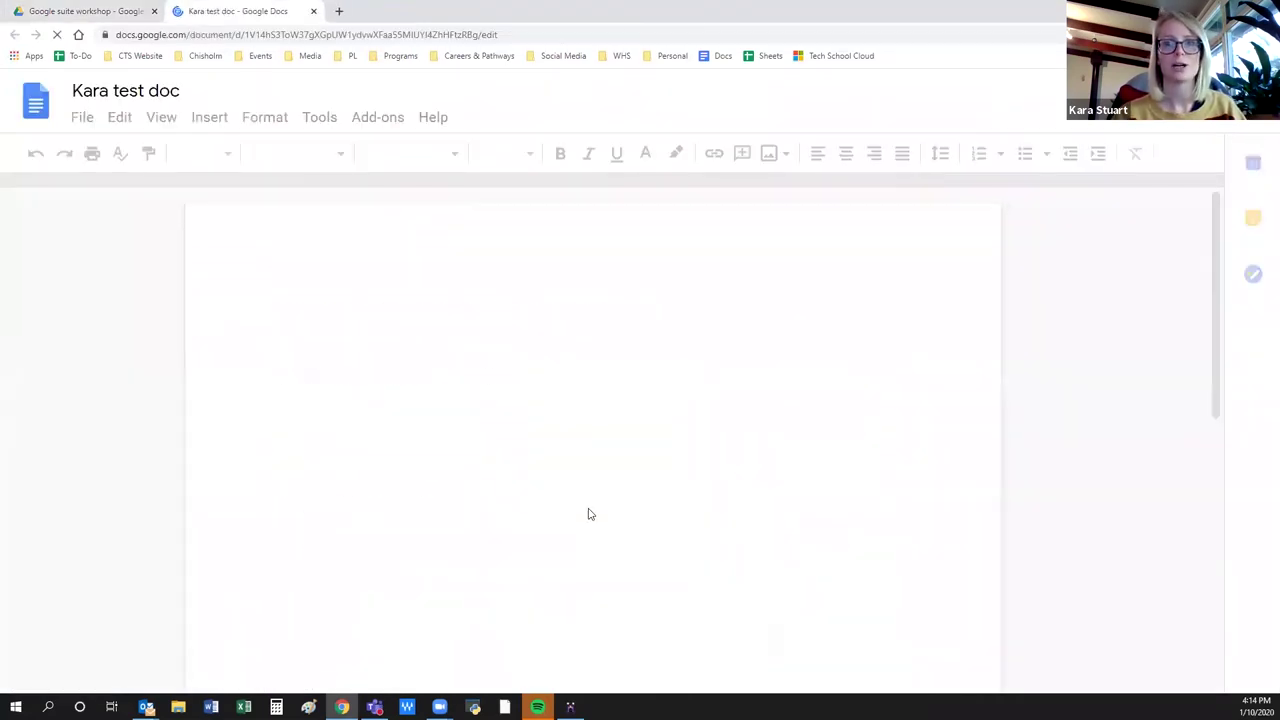
pyautogui.click(542, 437)
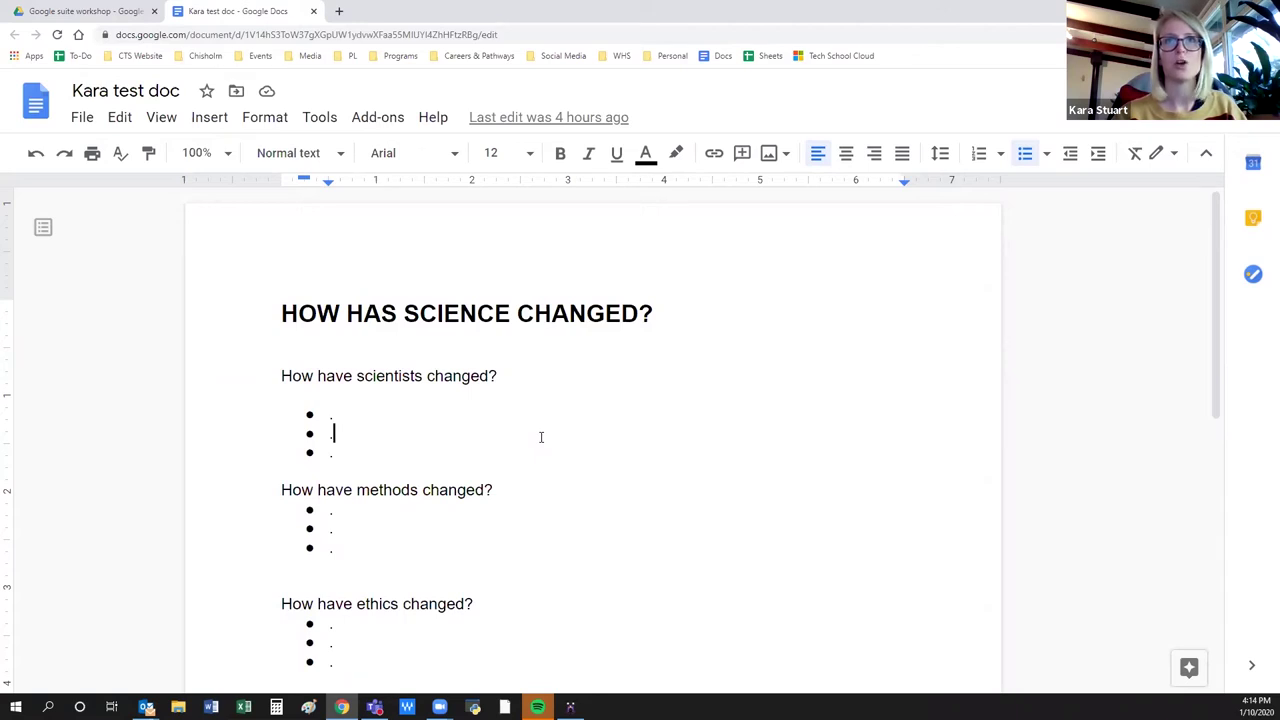
pyautogui.click(370, 118)
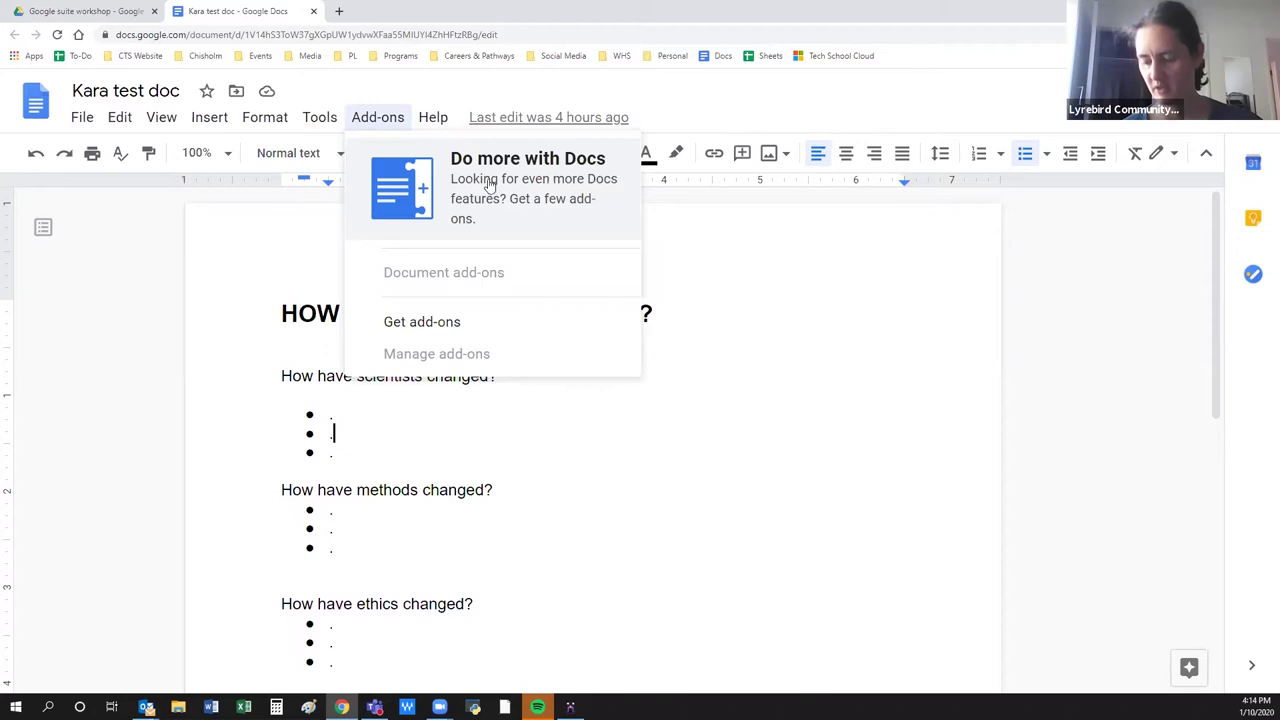
# Close the Add-ons menu, then look through the File menu without choosing anything.
pyautogui.click(561, 445)
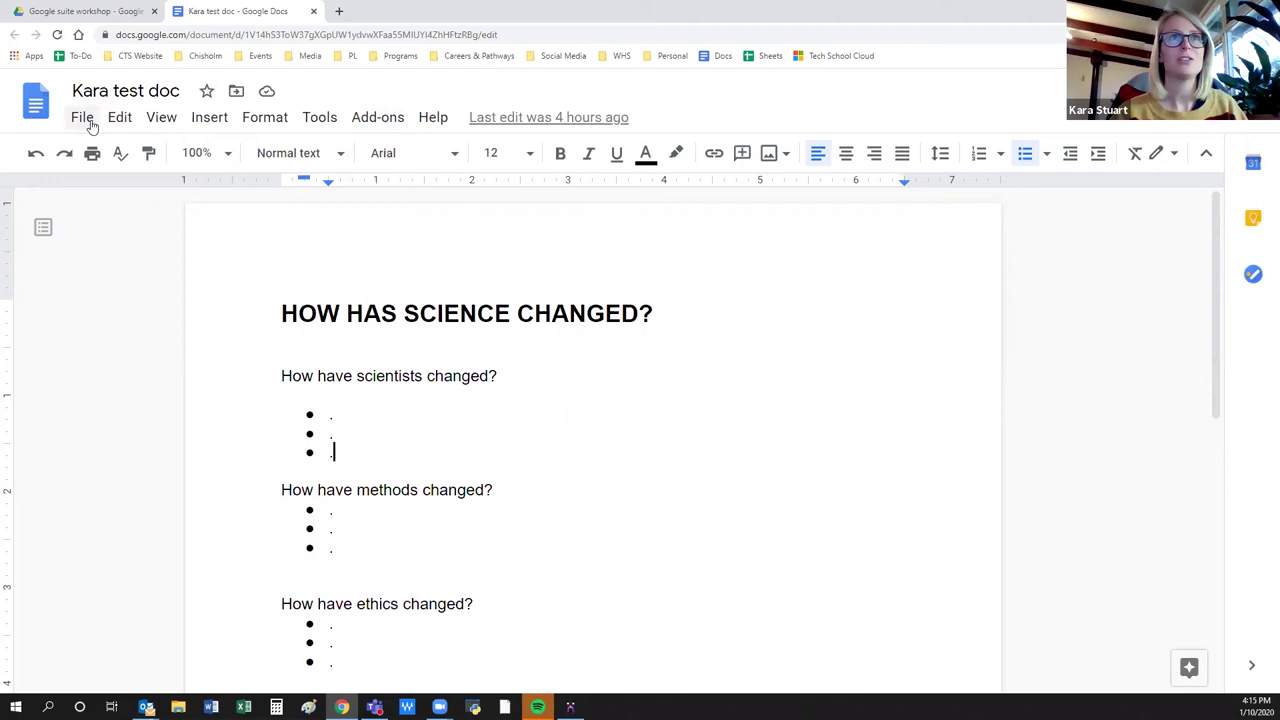
pyautogui.click(84, 118)
pyautogui.moveTo(120, 118)
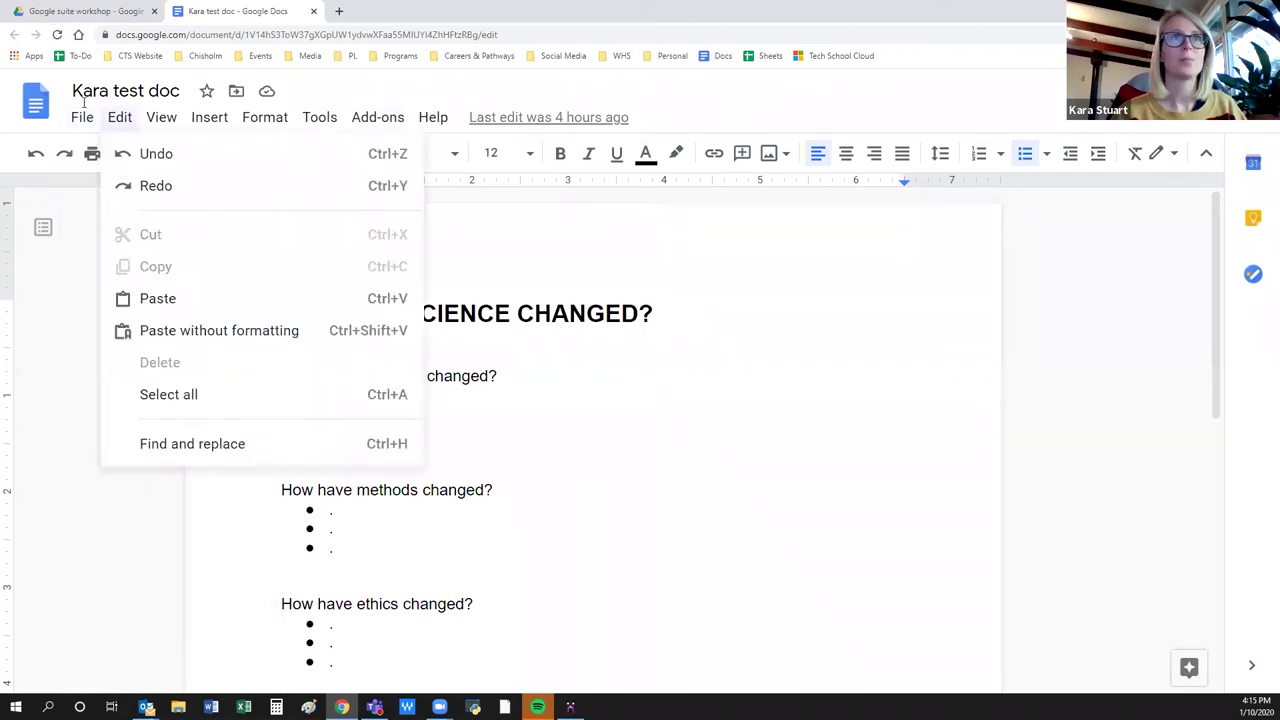
pyautogui.click(491, 394)
# Type test characters into the first bullet, erase them, and bring up the sharing settings.
pyautogui.click(405, 418)
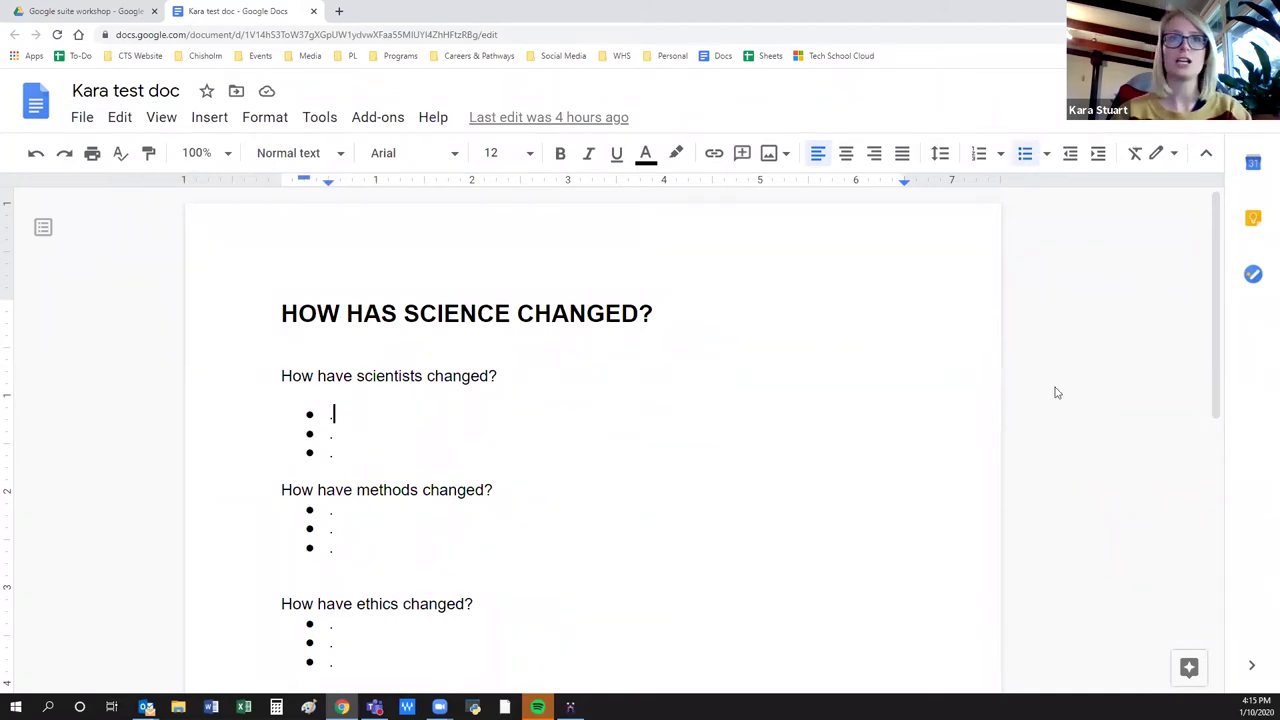
pyautogui.write('kjdkfgjkajdgf')
pyautogui.press('BackSpace')
pyautogui.press('BackSpace')
pyautogui.press('BackSpace')
pyautogui.press('BackSpace')
pyautogui.press('BackSpace')
pyautogui.press('BackSpace')
pyautogui.press('BackSpace')
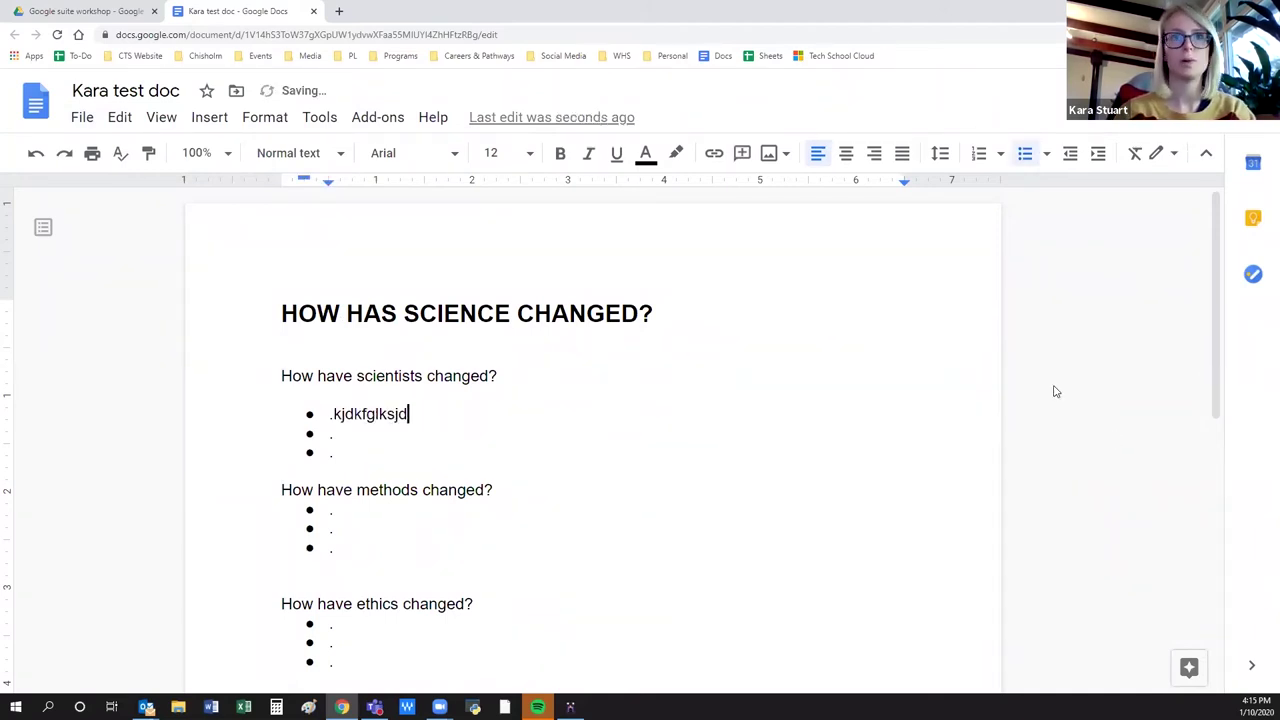
pyautogui.press('BackSpace')
pyautogui.press('BackSpace')
pyautogui.press('BackSpace')
pyautogui.press('BackSpace')
pyautogui.press('BackSpace')
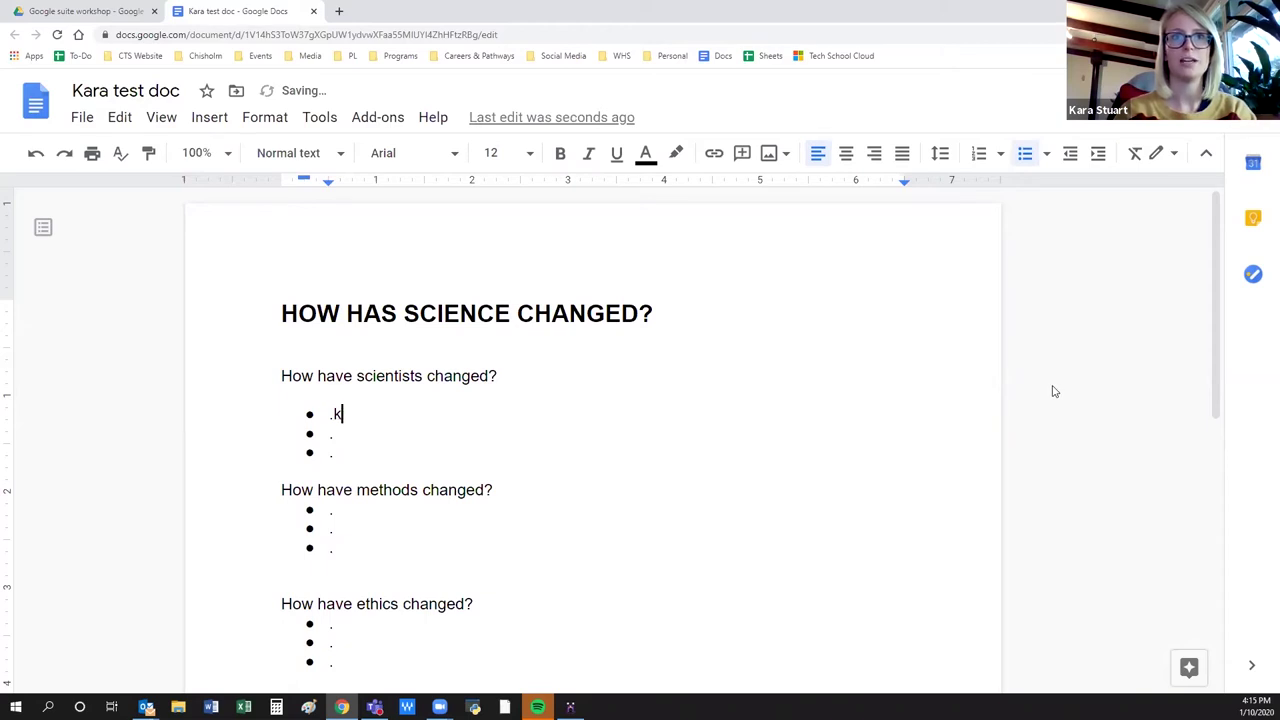
pyautogui.press('BackSpace')
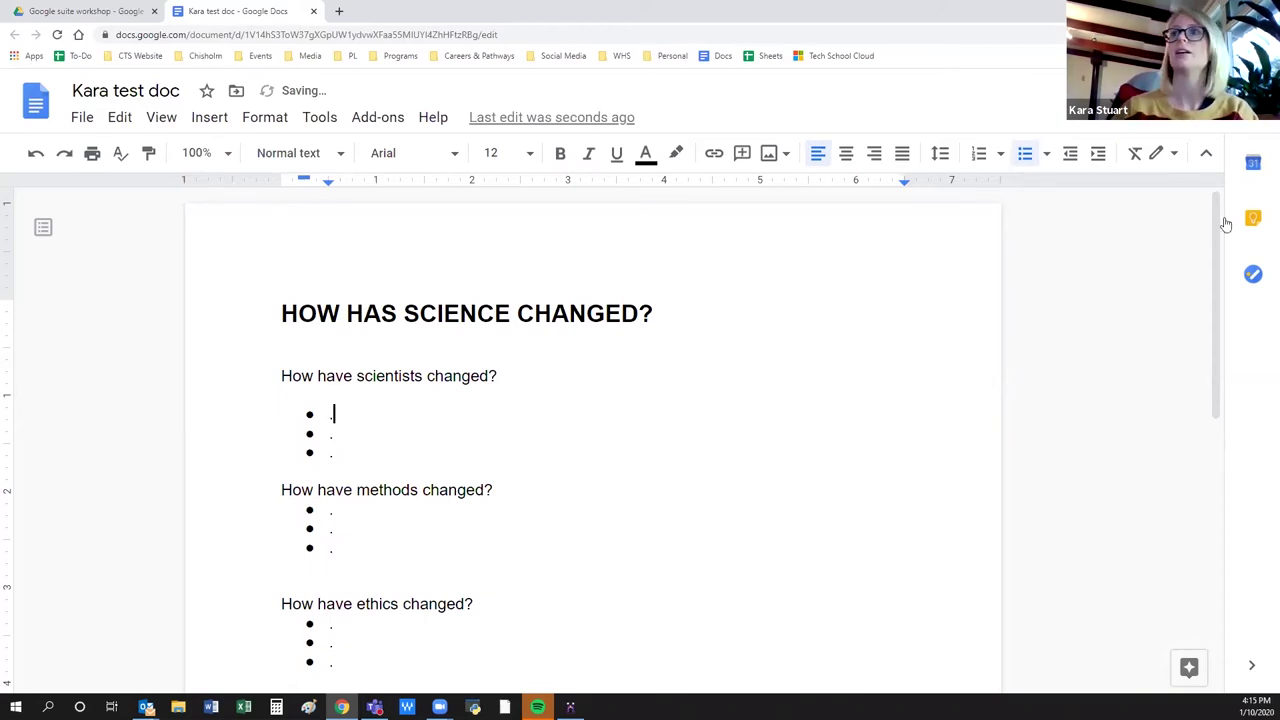
pyautogui.hotkey('ctrl', 'o')
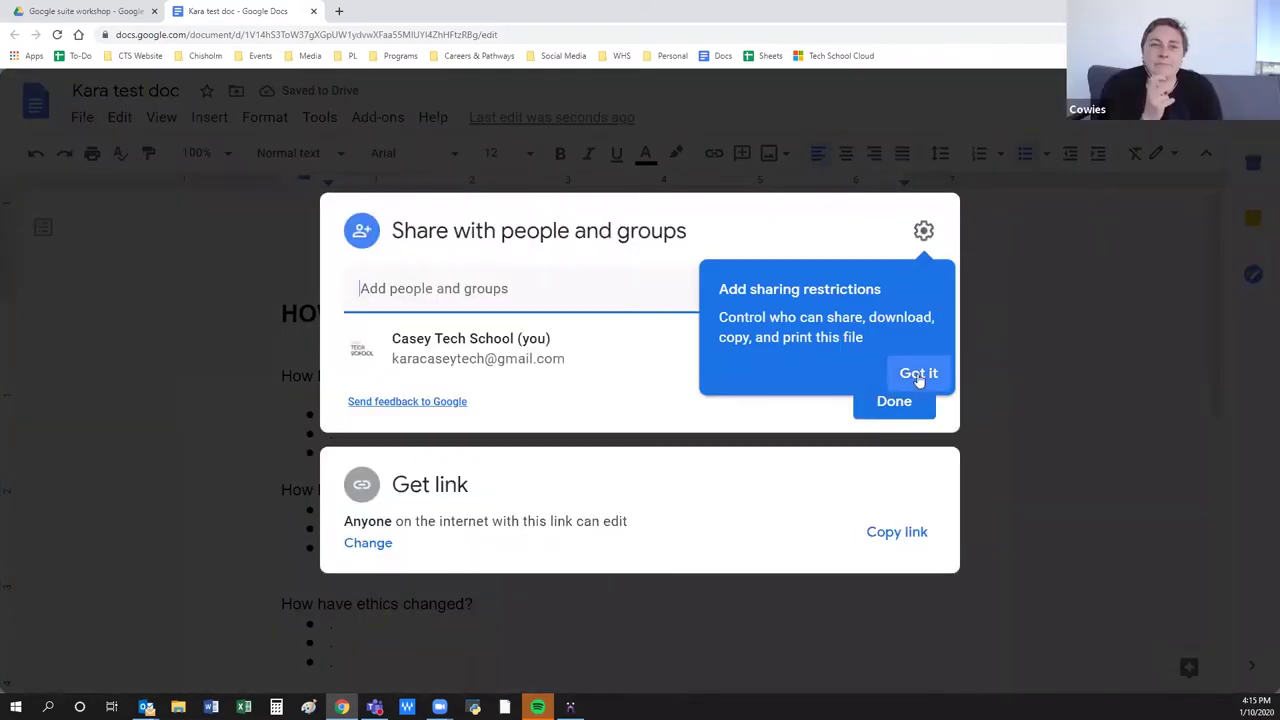
# Dismiss the tip, expand the link sharing options, and set the link to Restricted.
pyautogui.click(918, 376)
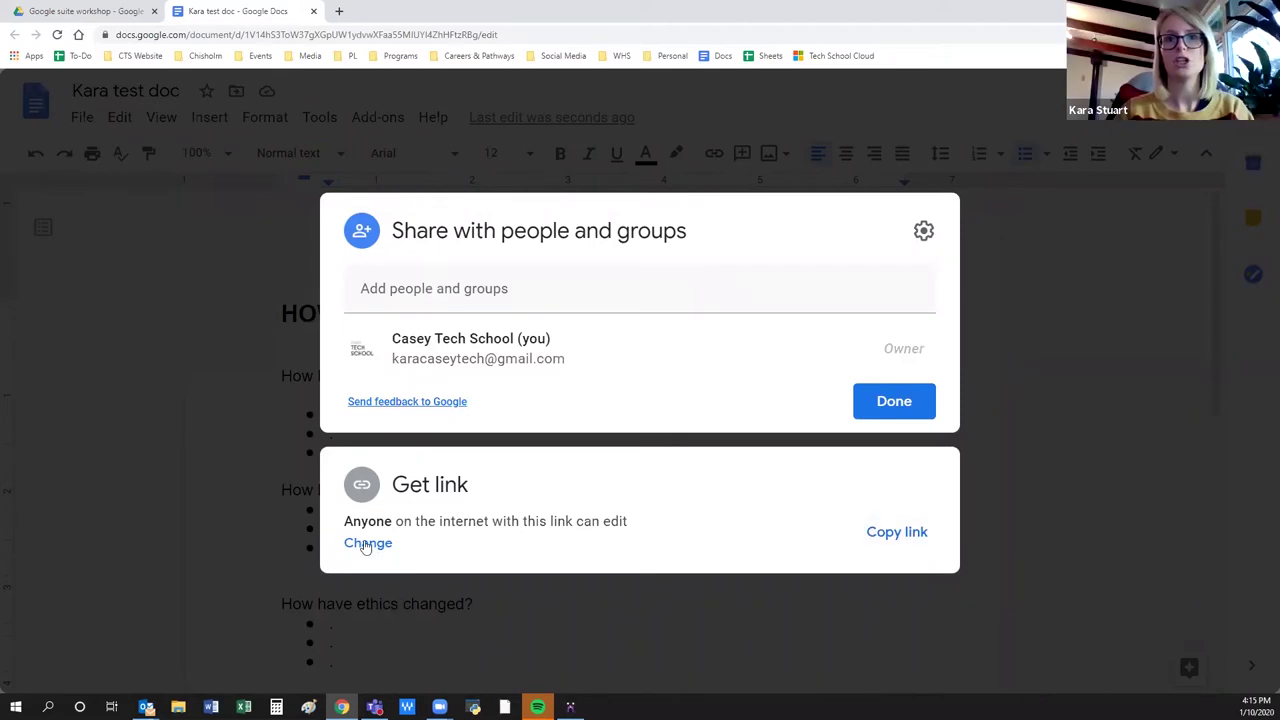
pyautogui.click(368, 543)
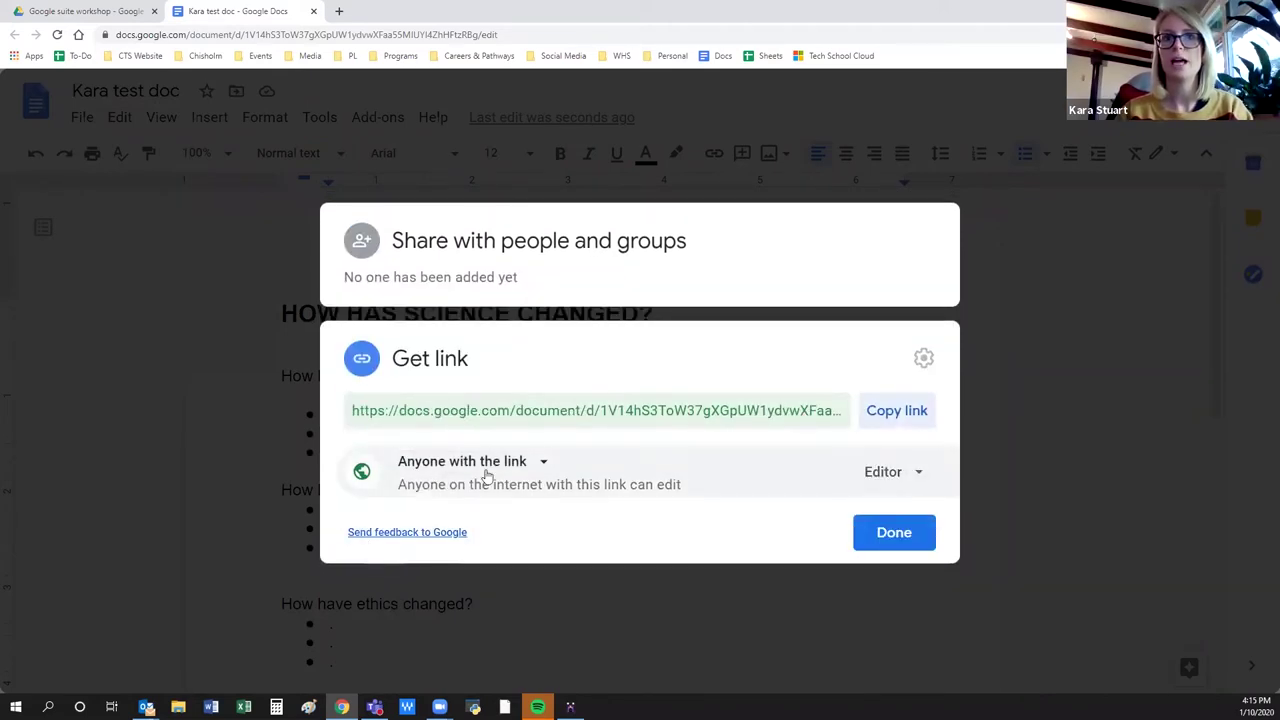
pyautogui.click(899, 481)
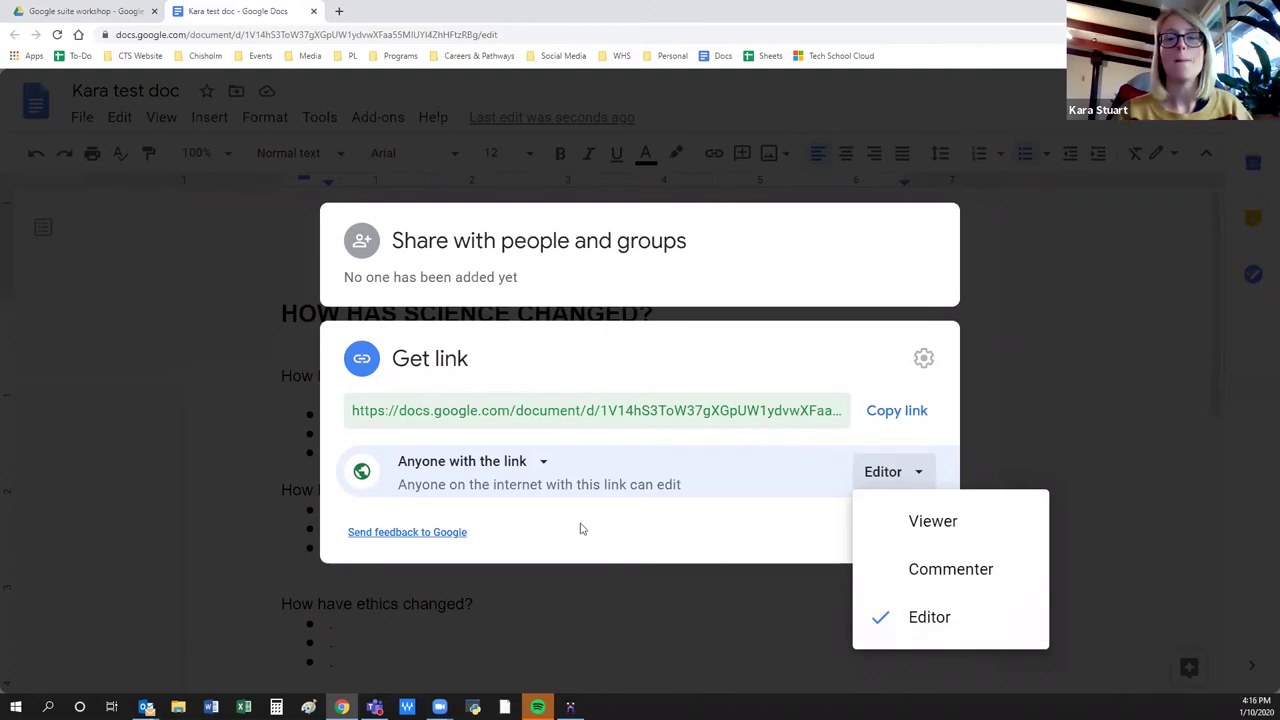
pyautogui.click(530, 462)
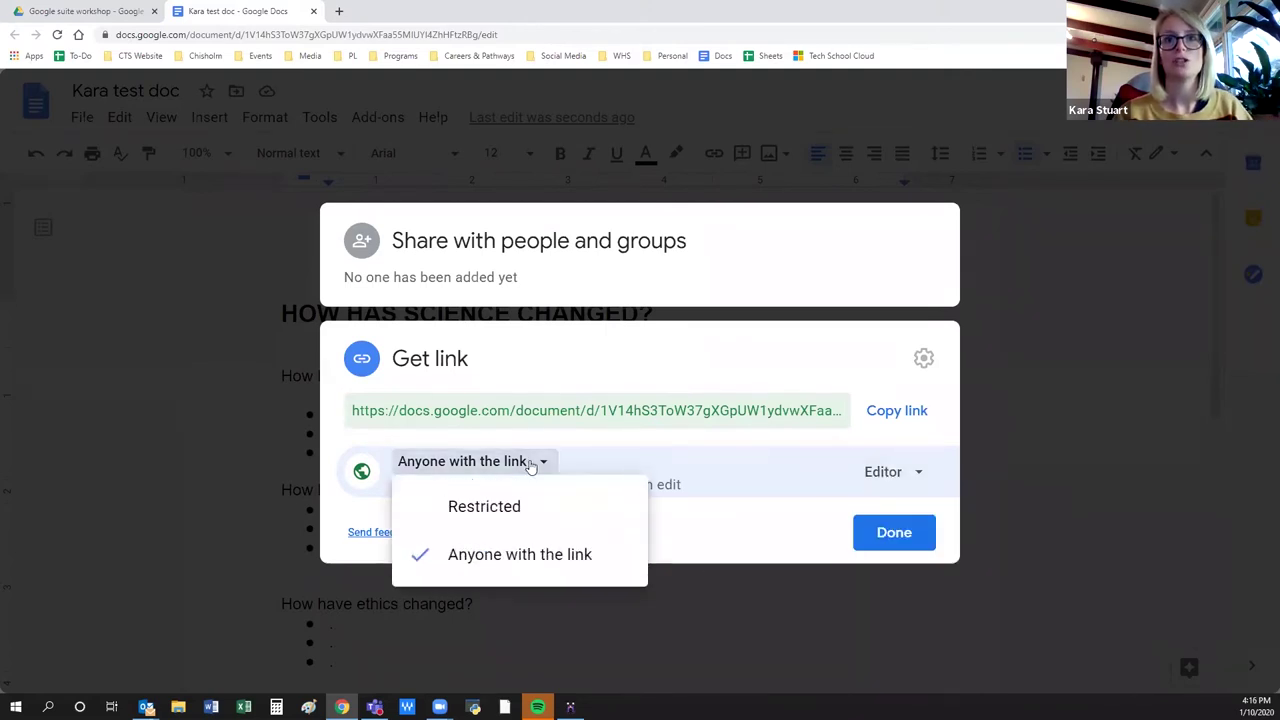
pyautogui.click(520, 510)
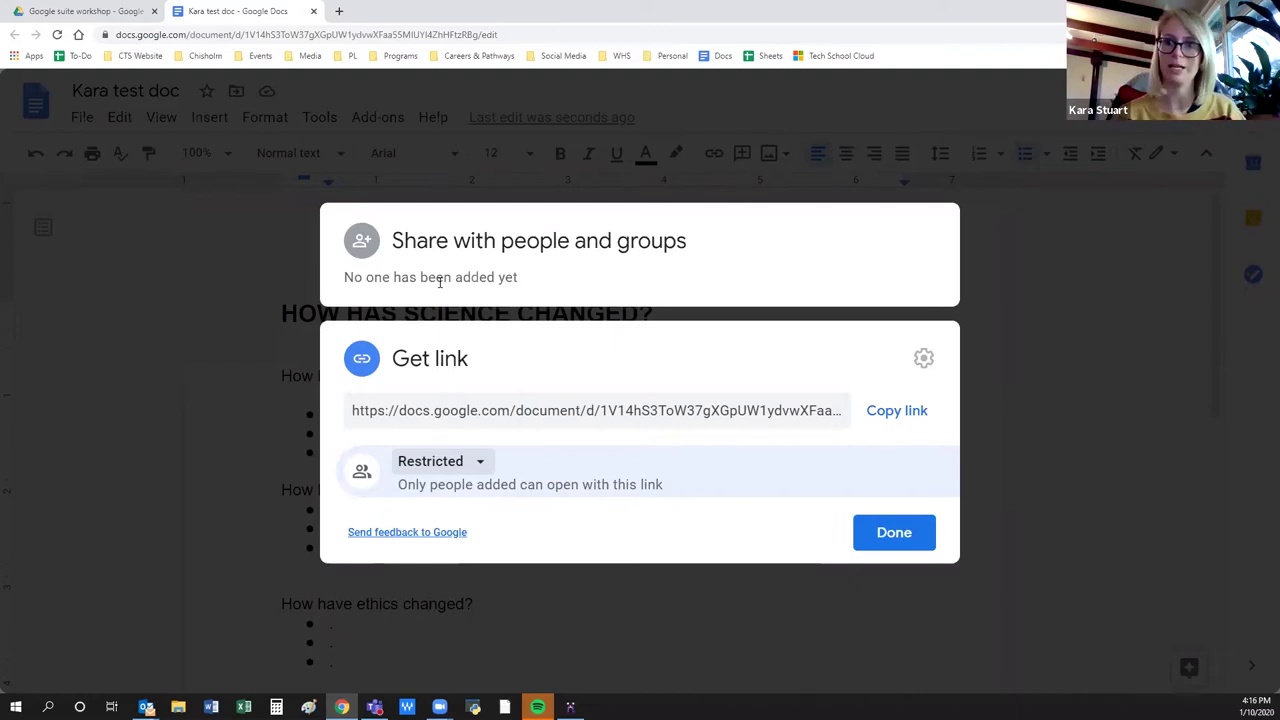
# Switch the link to 'Anyone with the link' as Viewer, copy it, and close sharing.
pyautogui.click(452, 465)
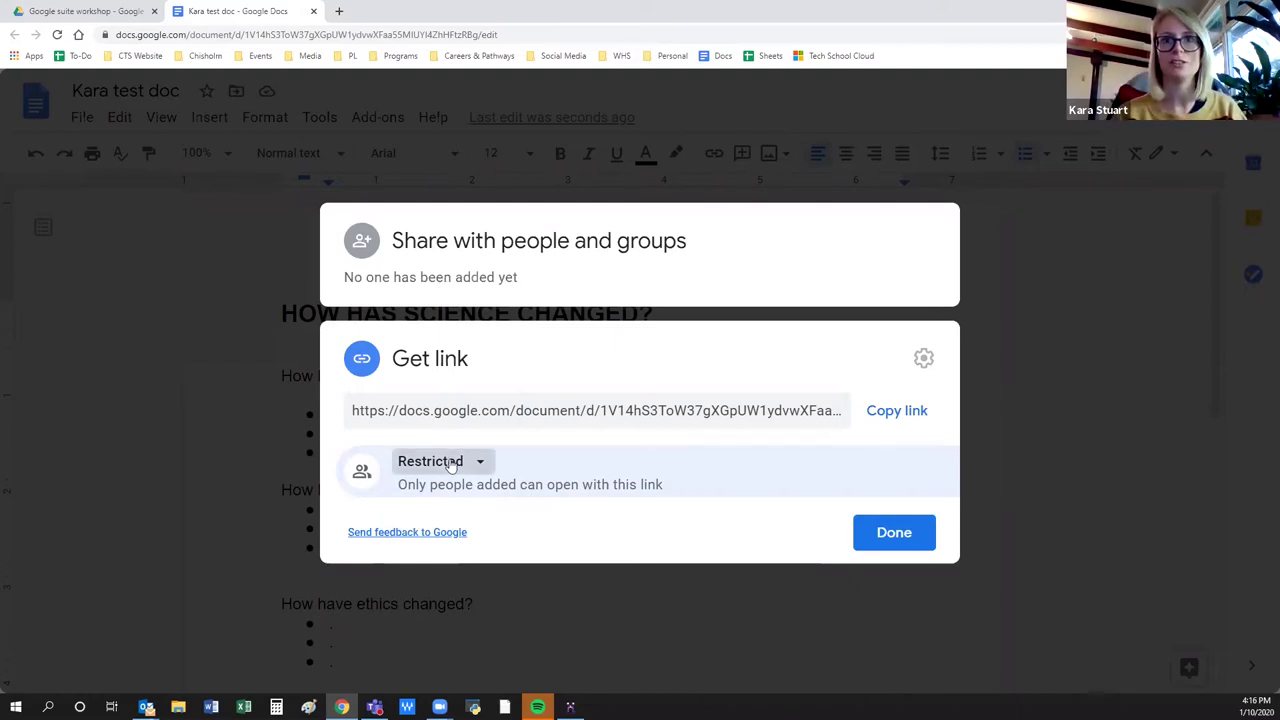
pyautogui.click(486, 552)
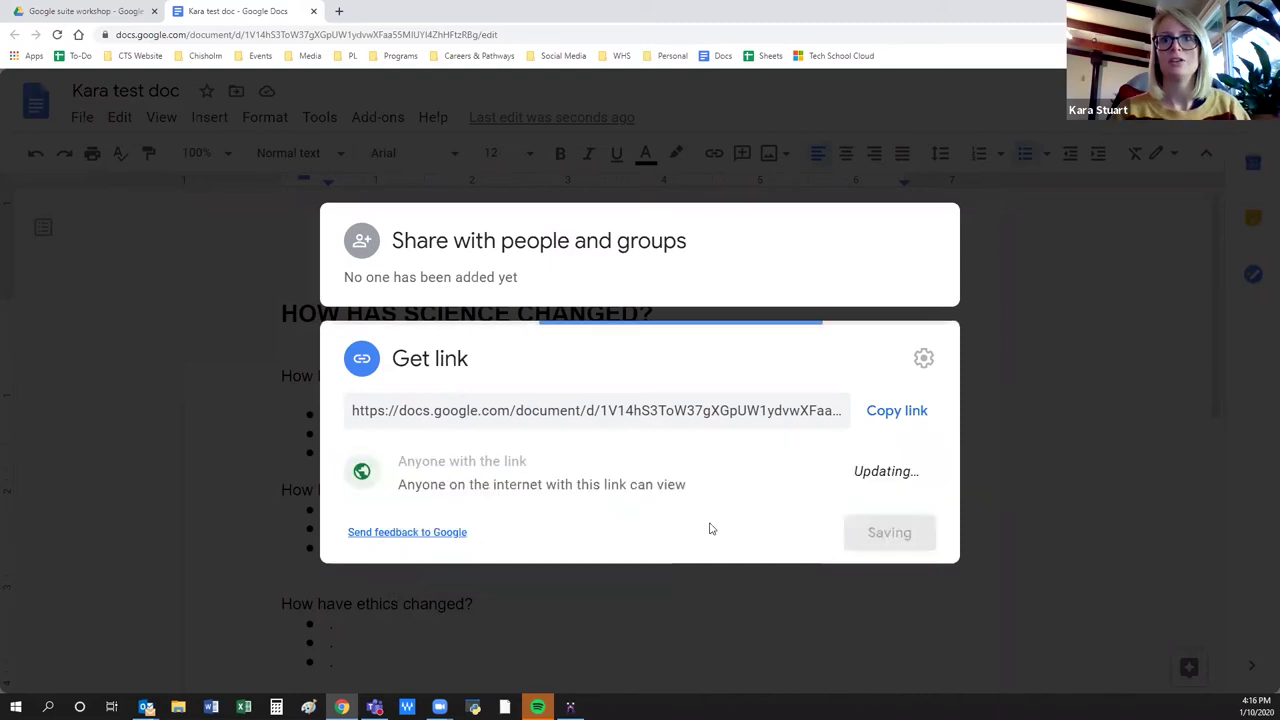
pyautogui.click(897, 420)
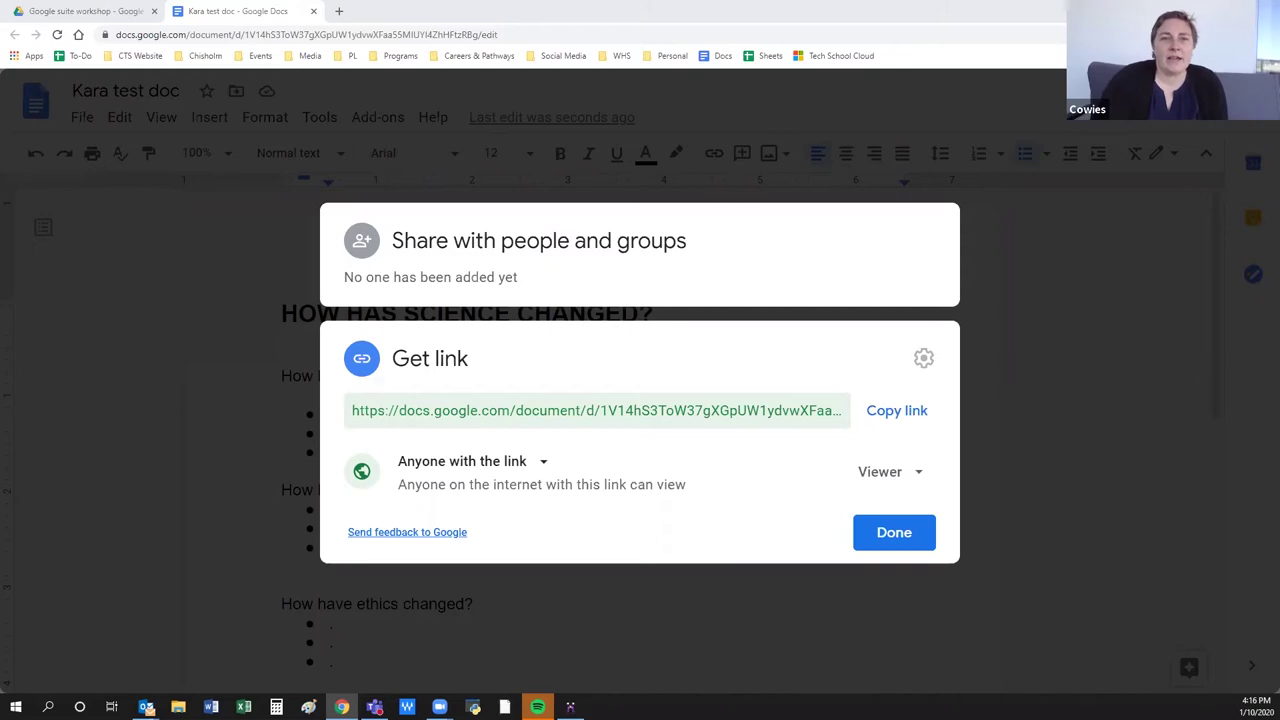
pyautogui.click(906, 533)
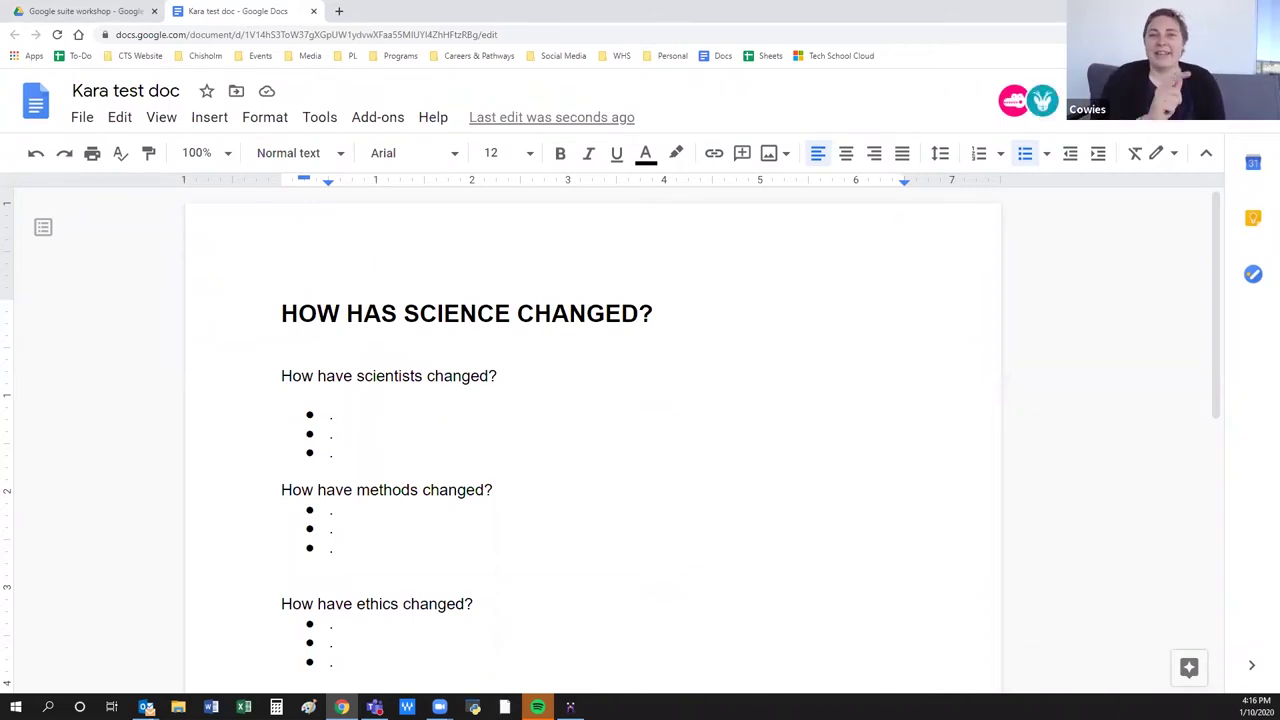
# Invite the collaborator's e-mail address as an Editor, then reopen the sharing settings.
pyautogui.click(1110, 100)
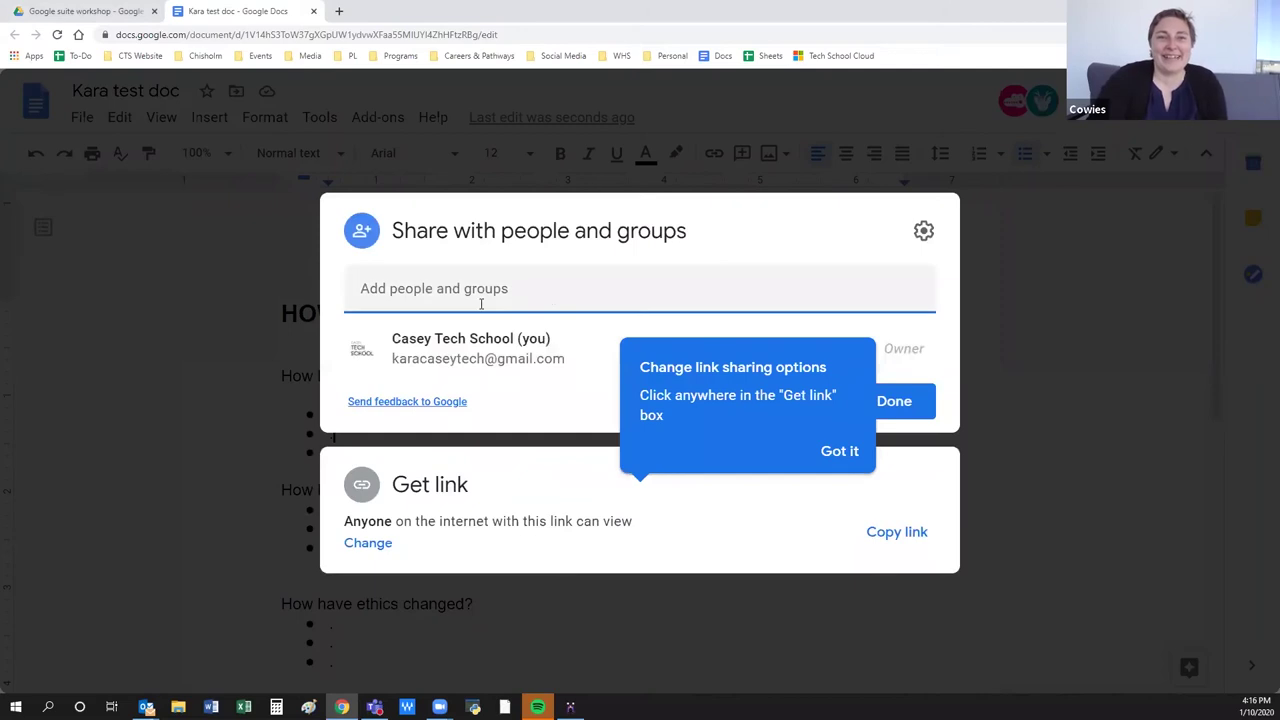
pyautogui.click(462, 288)
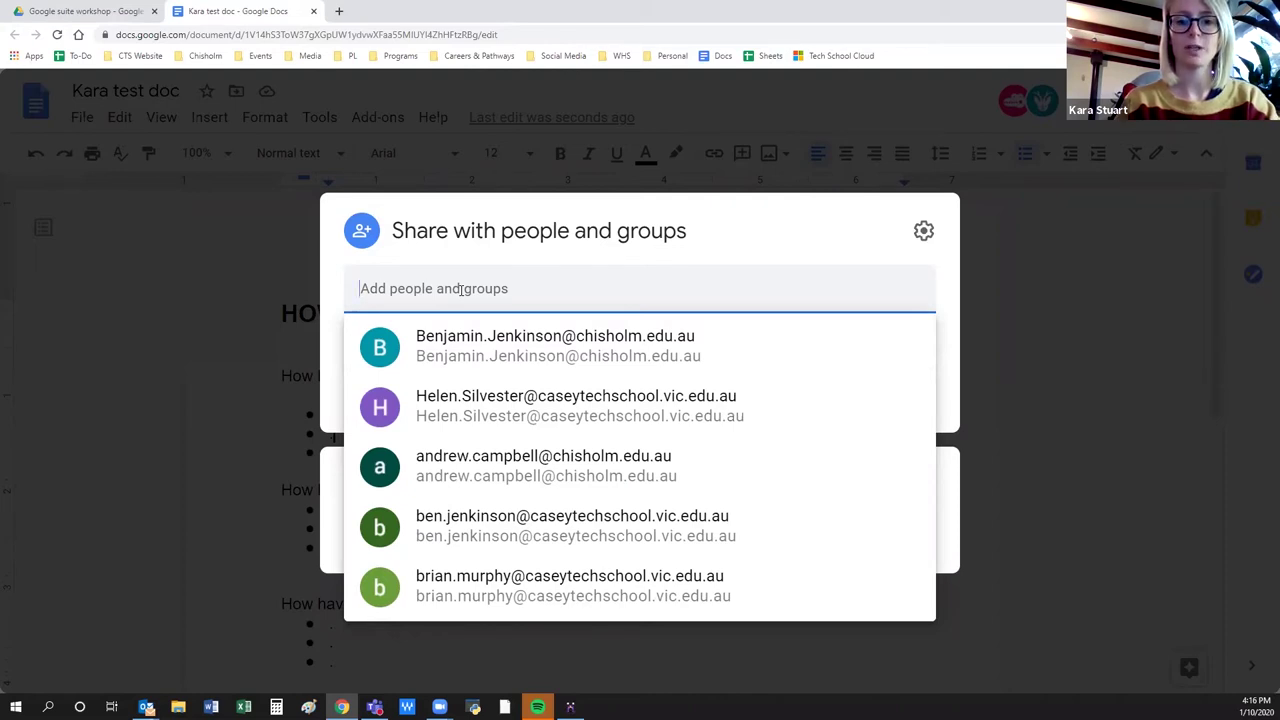
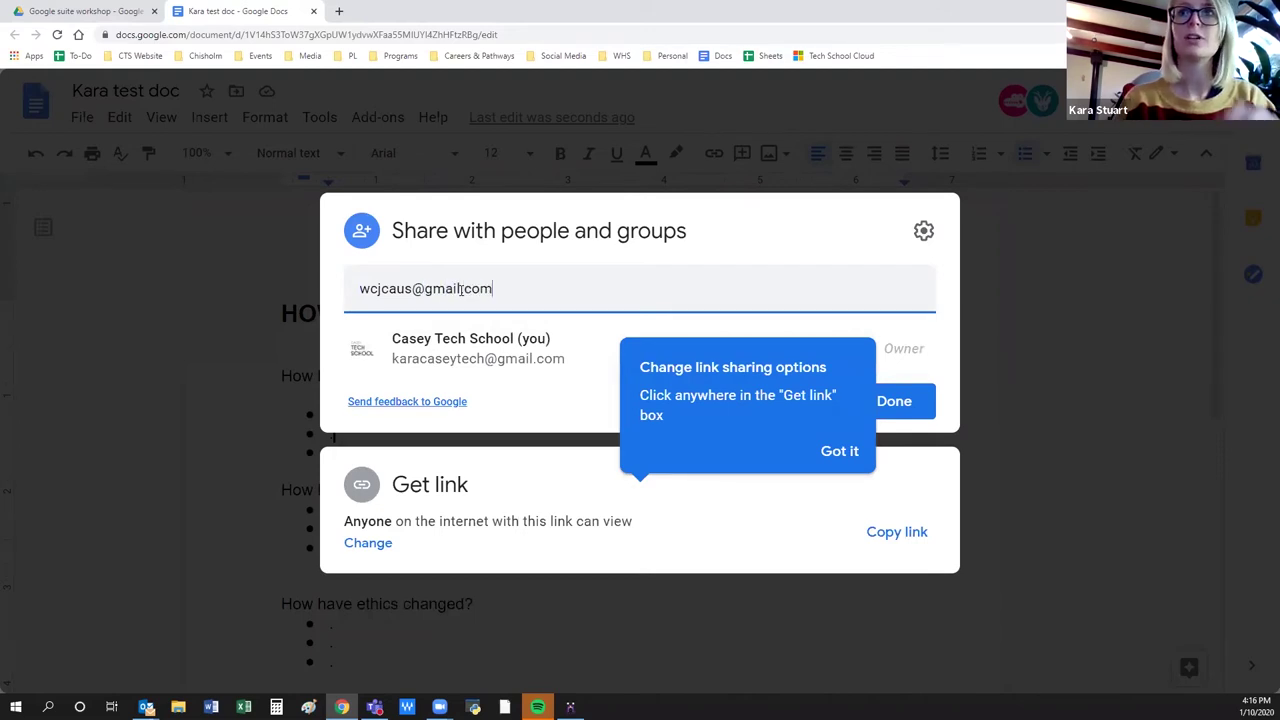
pyautogui.press('Return')
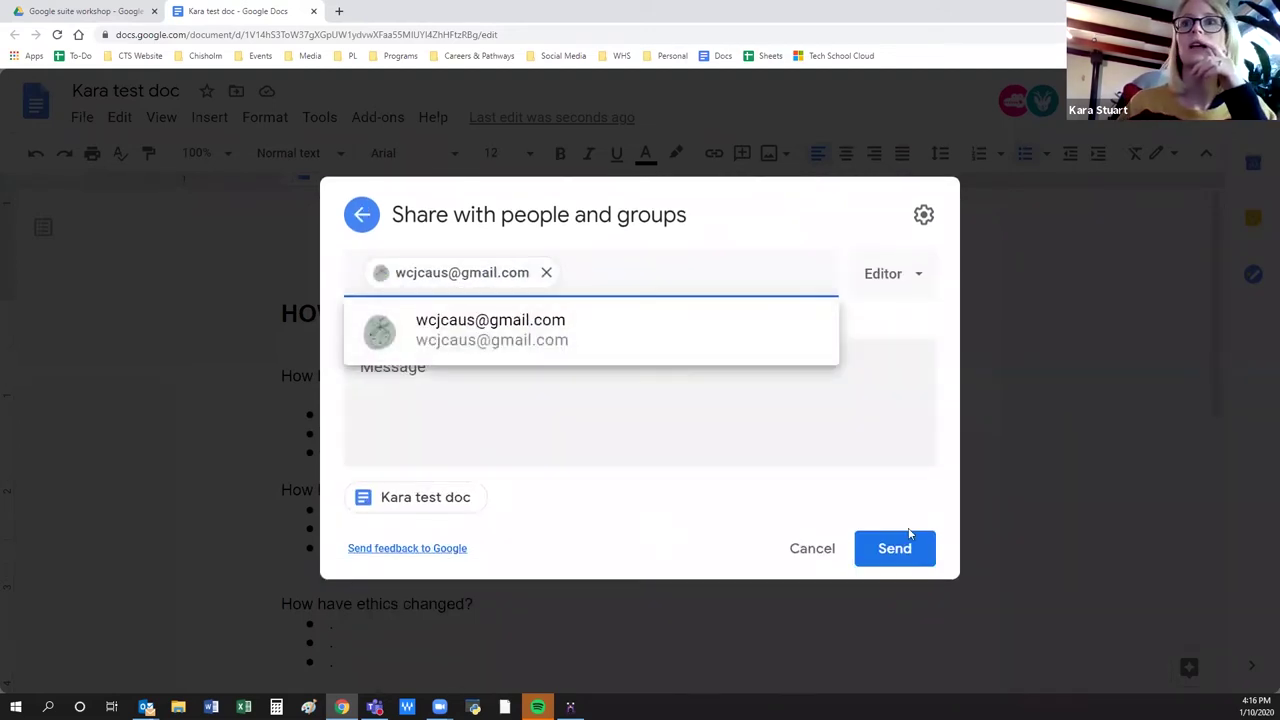
pyautogui.click(880, 560)
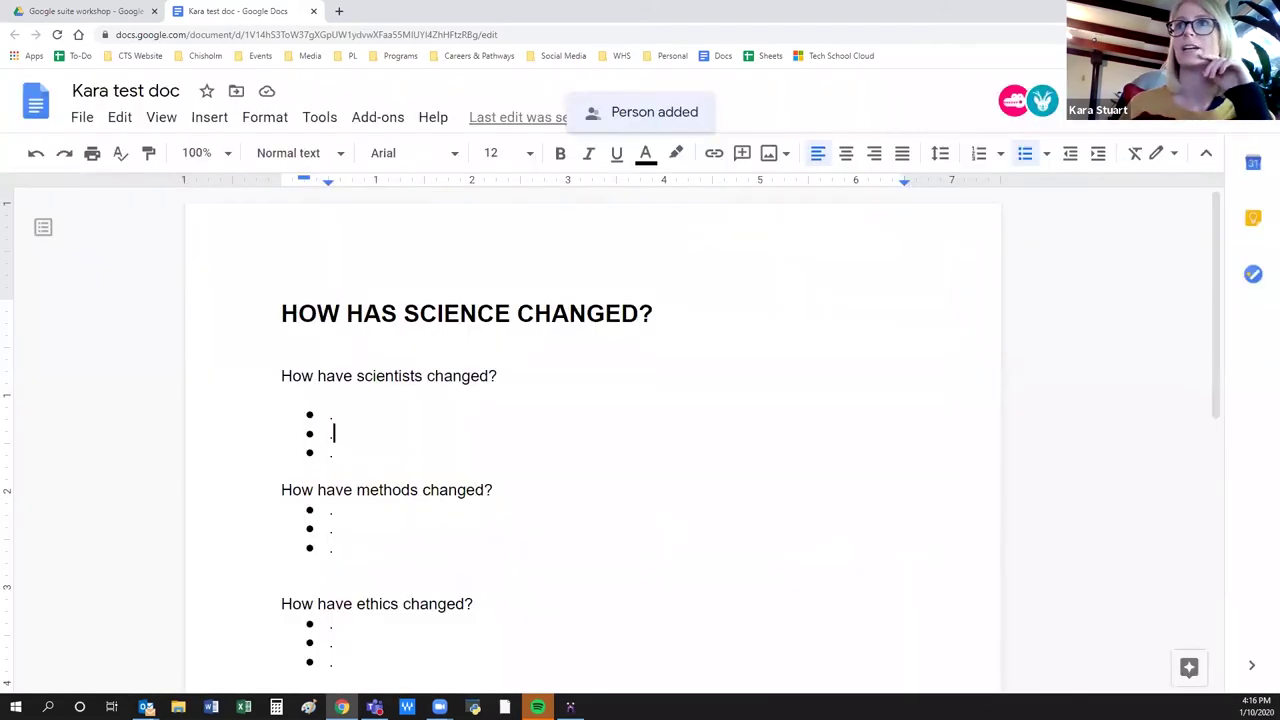
pyautogui.click(1180, 100)
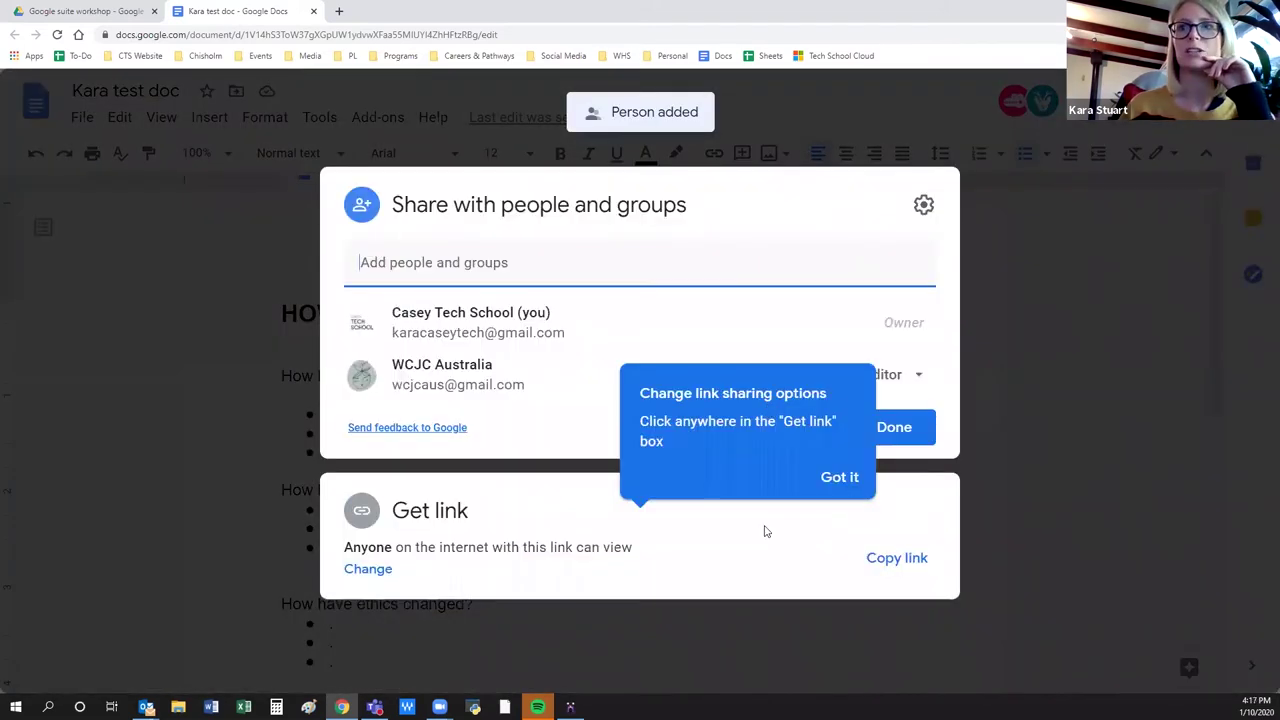
# Remove the collaborator's Editor access and save, leaving only the owner on Kara test doc.
pyautogui.click(838, 479)
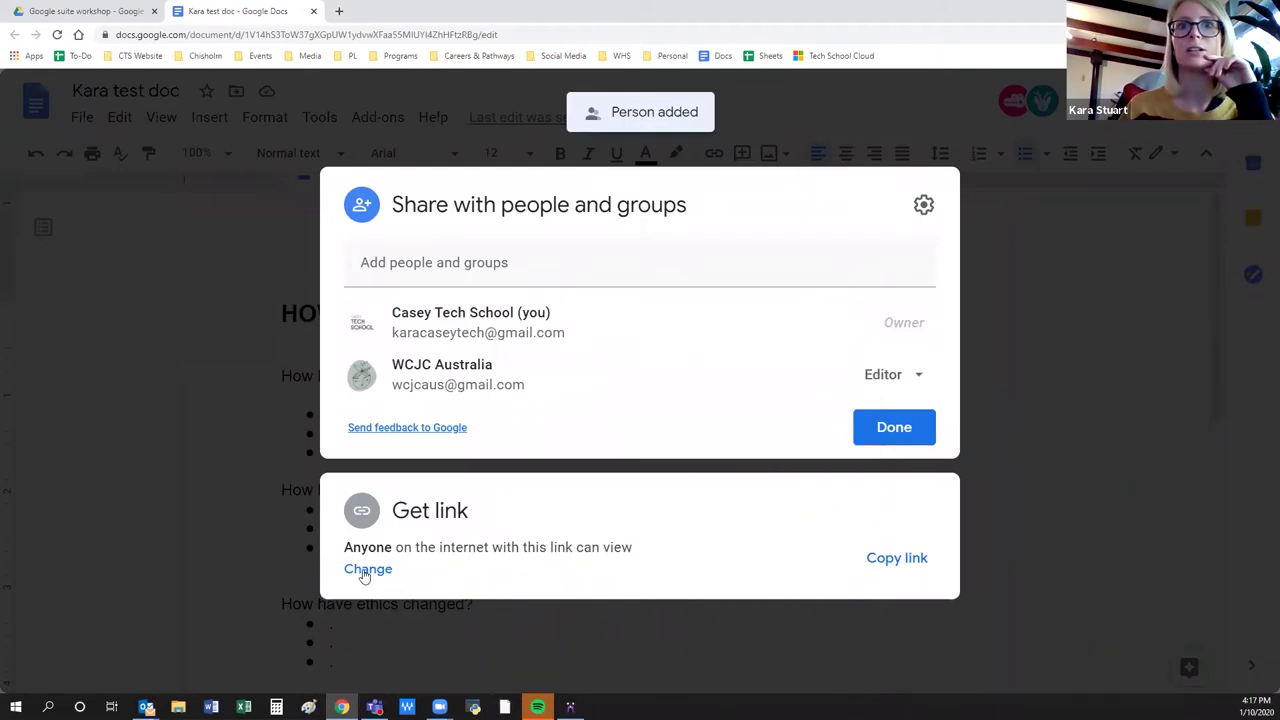
pyautogui.click(366, 569)
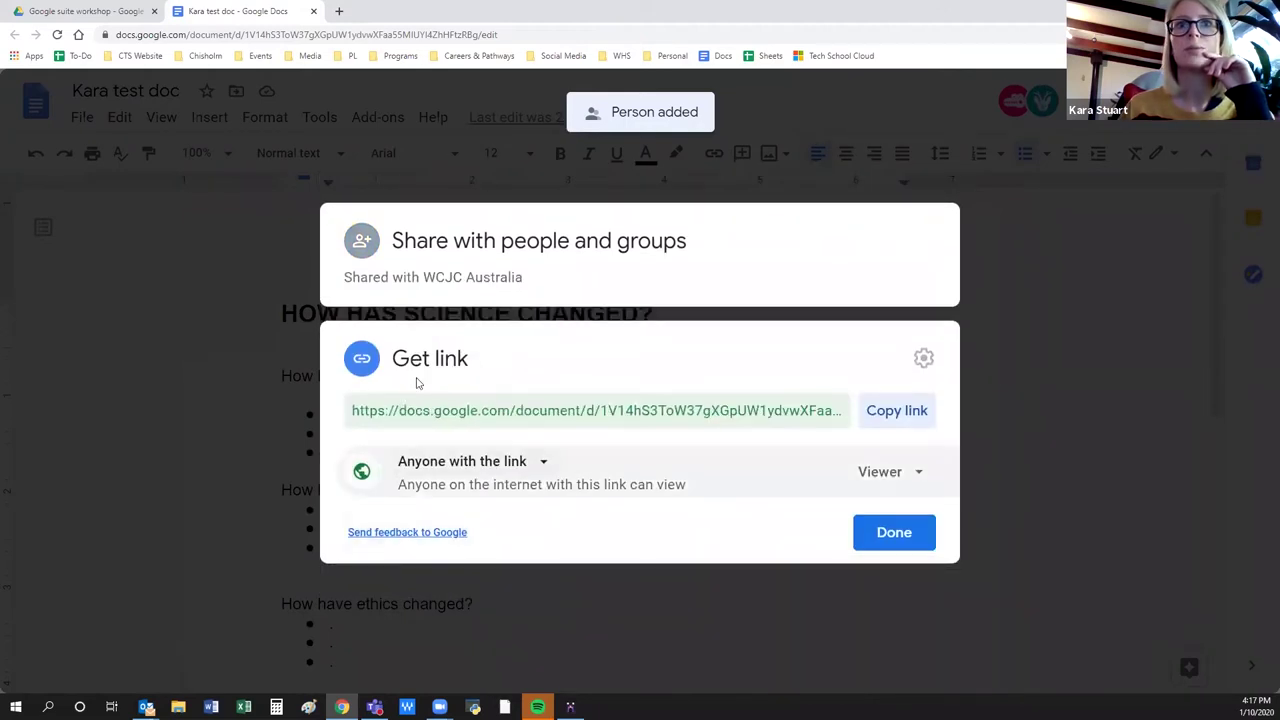
pyautogui.click(697, 294)
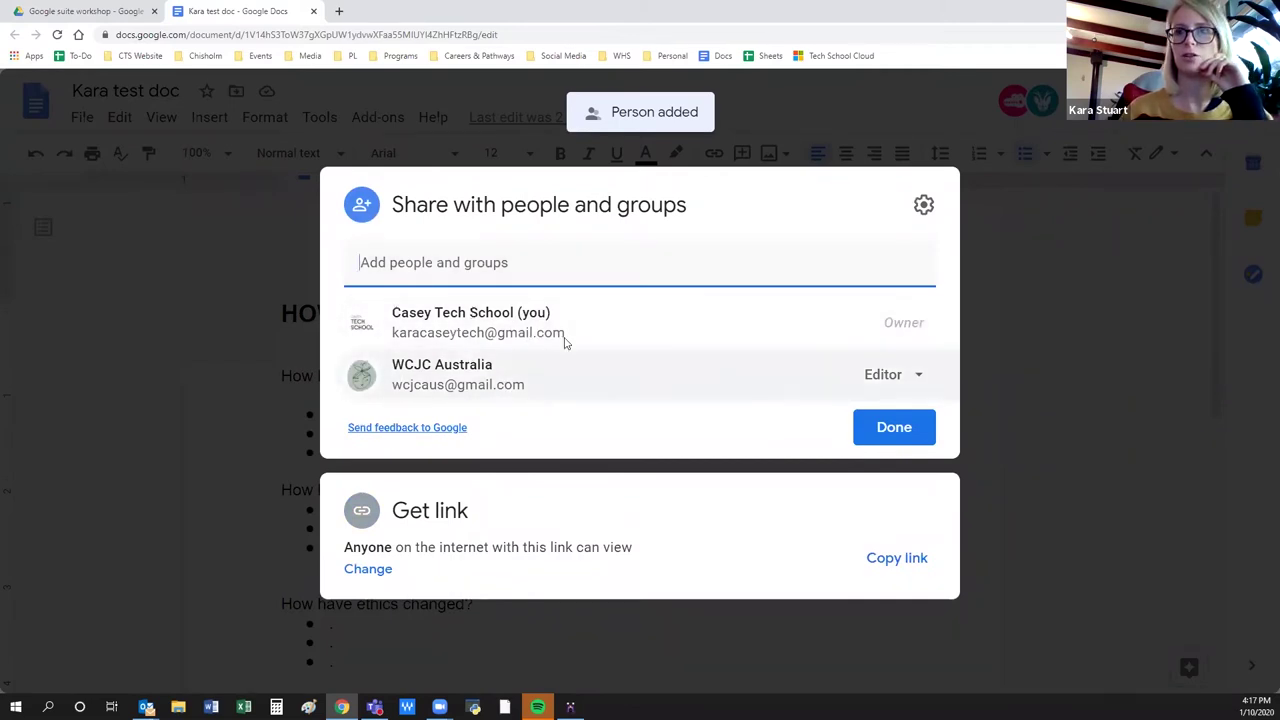
pyautogui.click(918, 378)
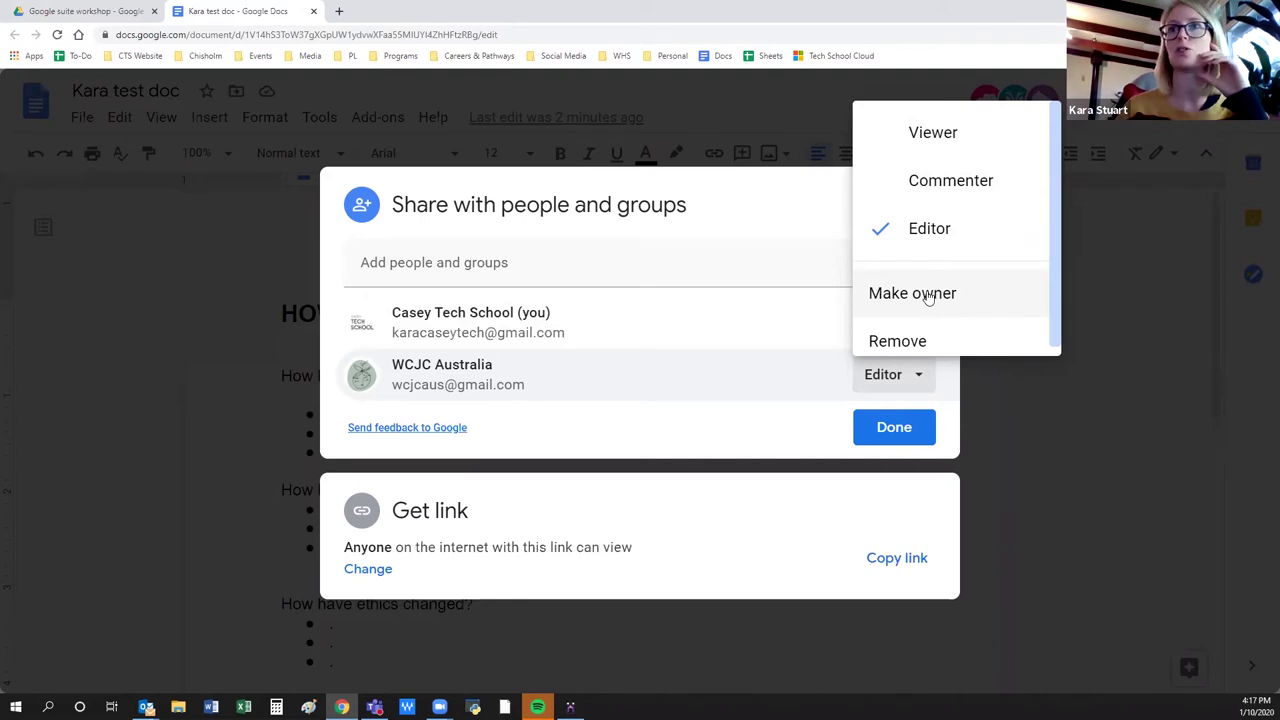
pyautogui.click(926, 341)
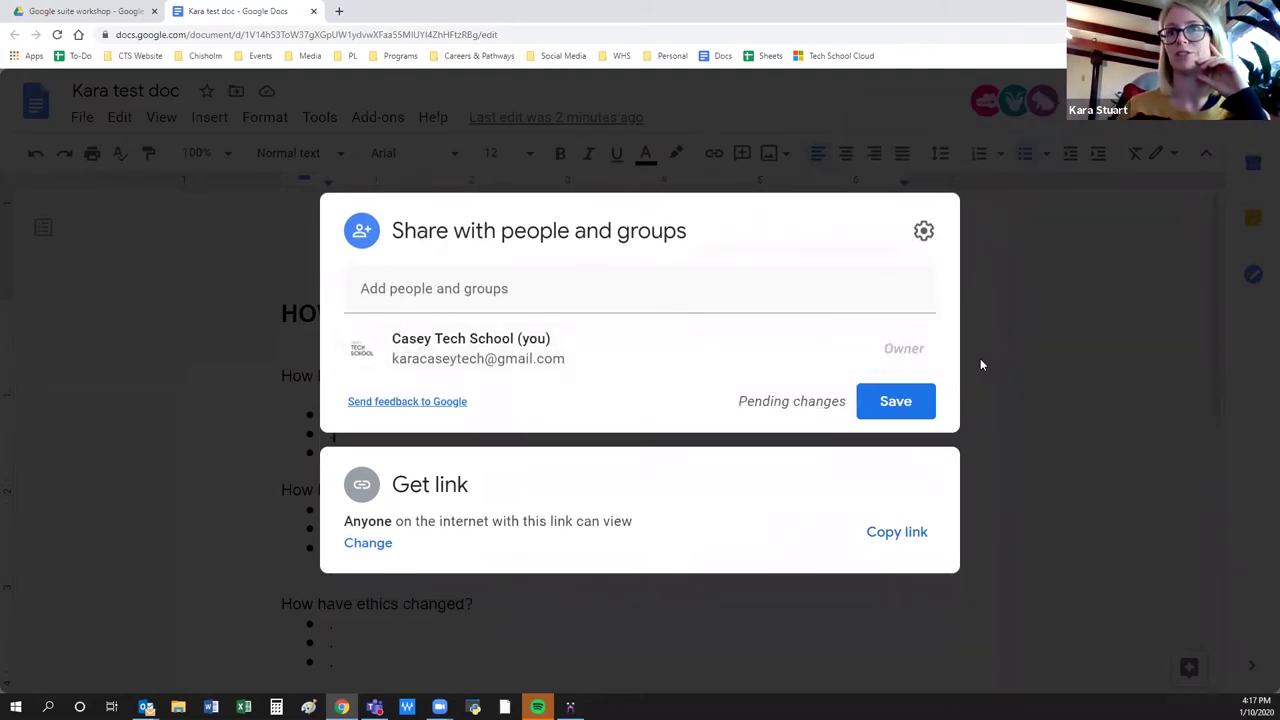
pyautogui.click(921, 405)
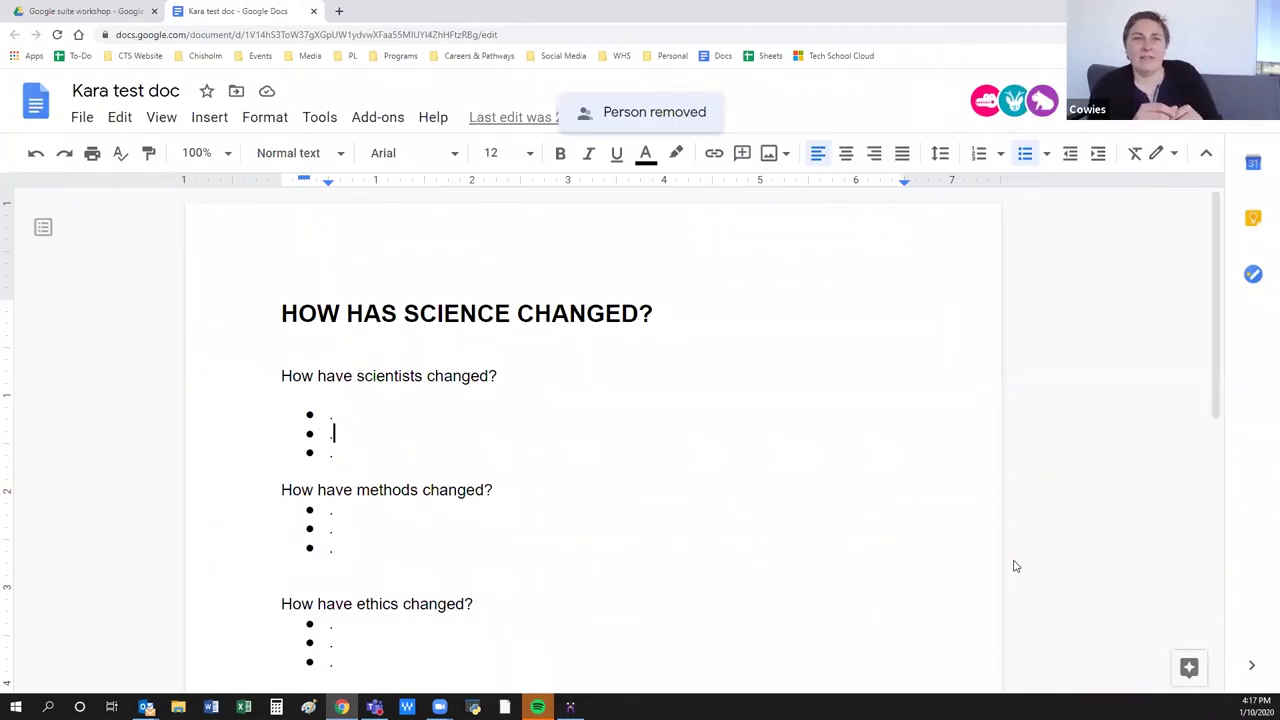
# Return to Drive's My Drive and choose Share on the Google suite workshop folder.
pyautogui.click(85, 10)
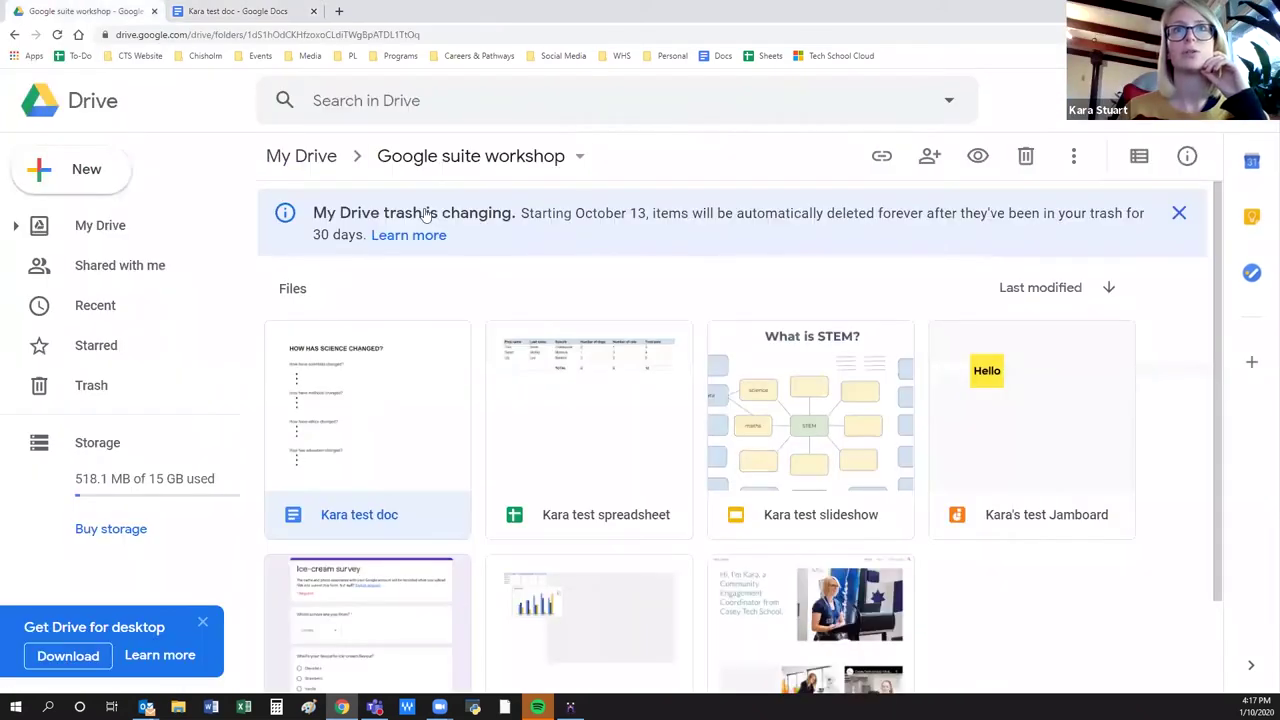
pyautogui.click(318, 158)
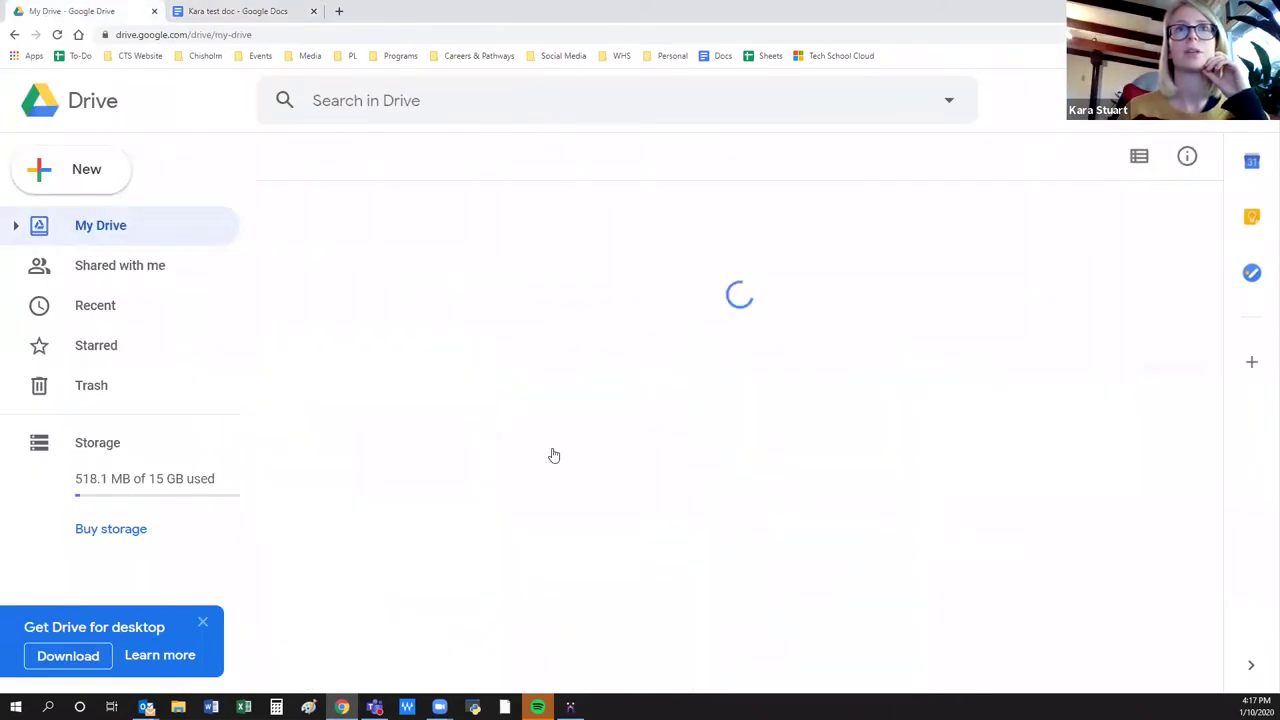
pyautogui.scroll(-2, 395, 515)
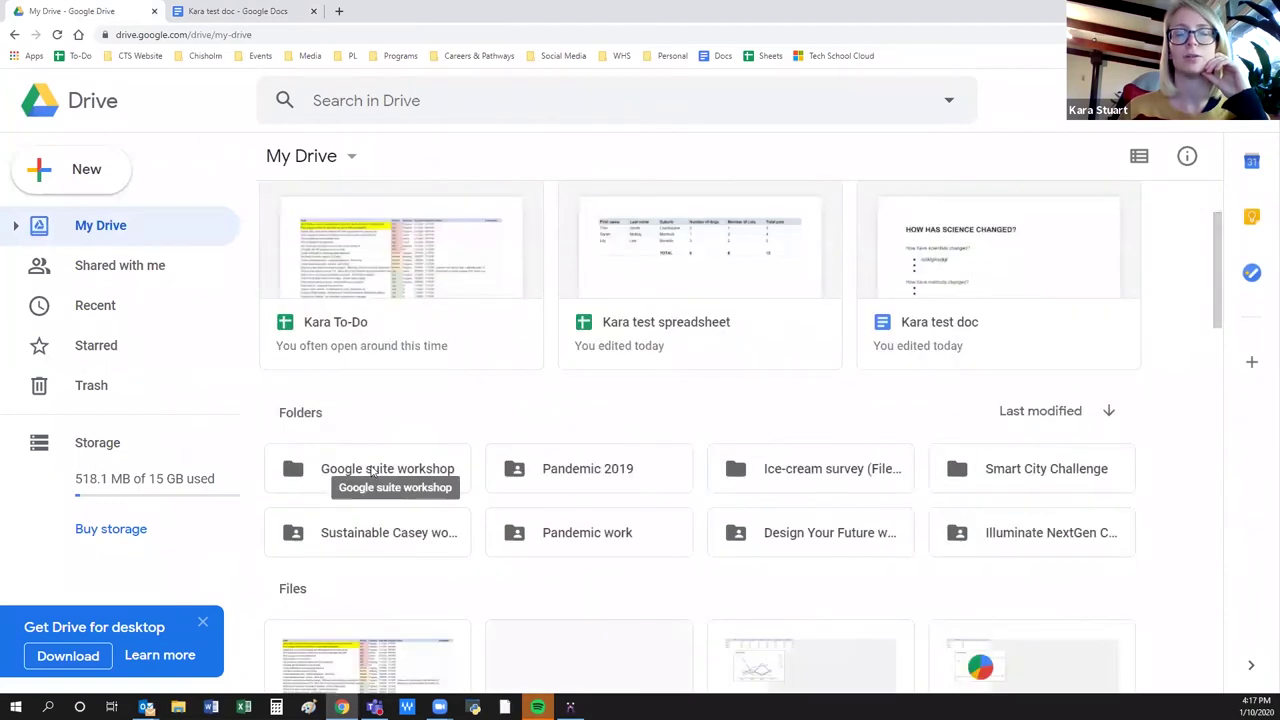
pyautogui.rightClick(371, 472)
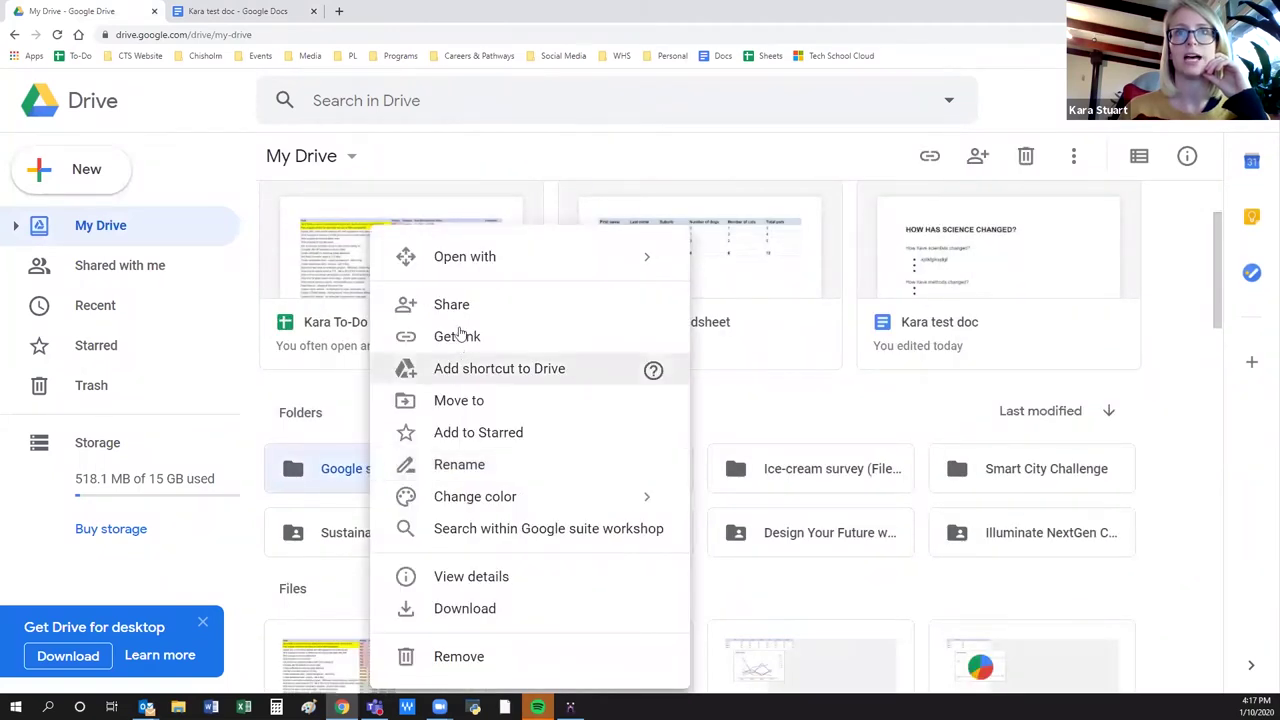
pyautogui.click(465, 312)
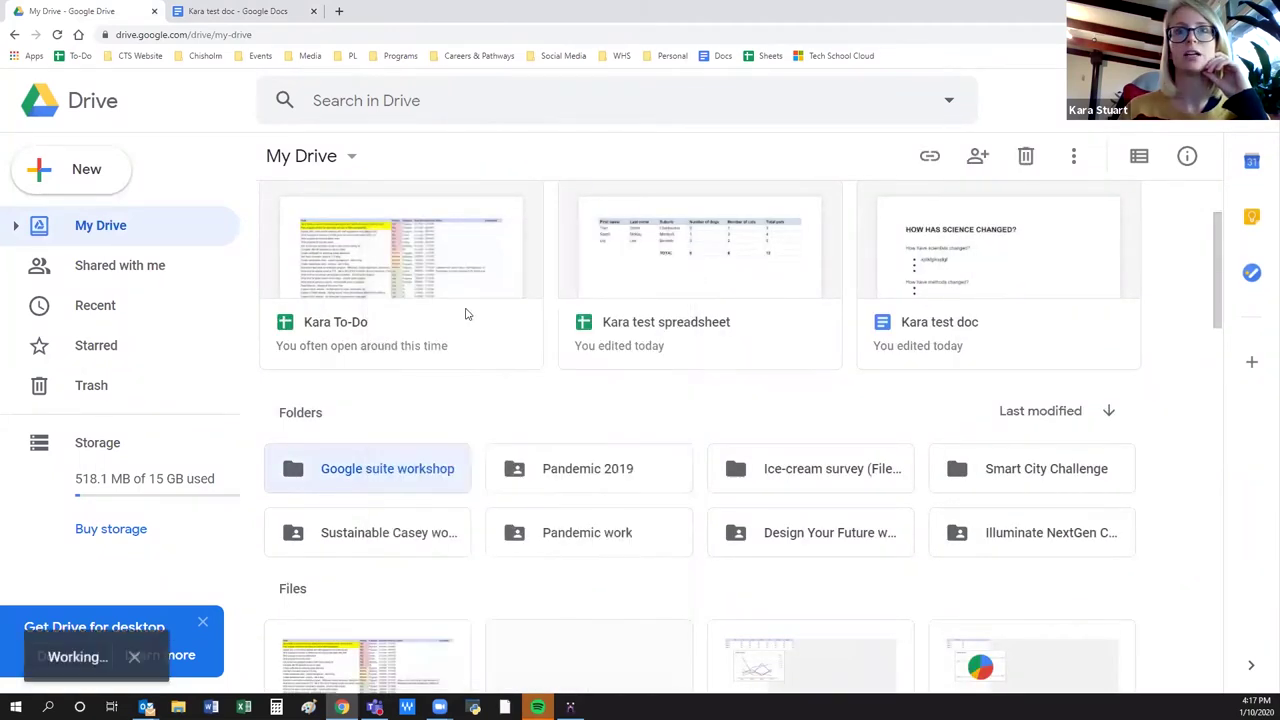
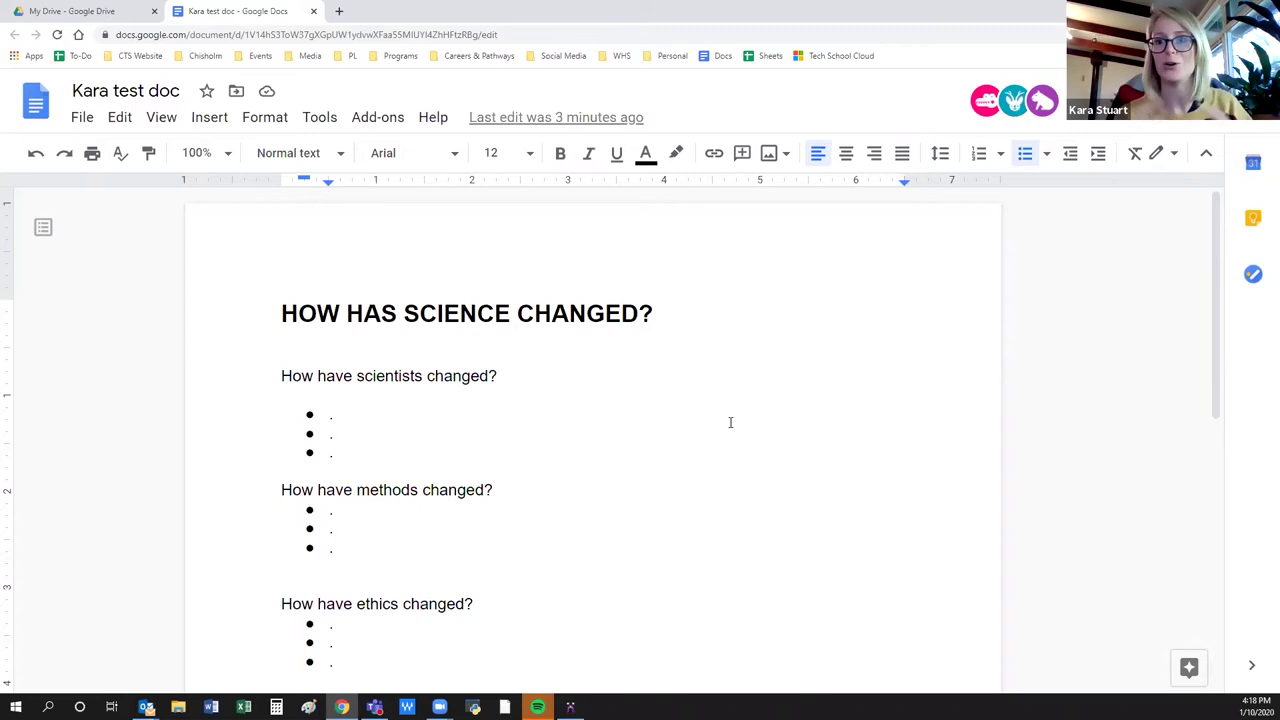
# Type a self-introduction sentence with your name at the end of the first scientists bullet.
pyautogui.click(363, 411)
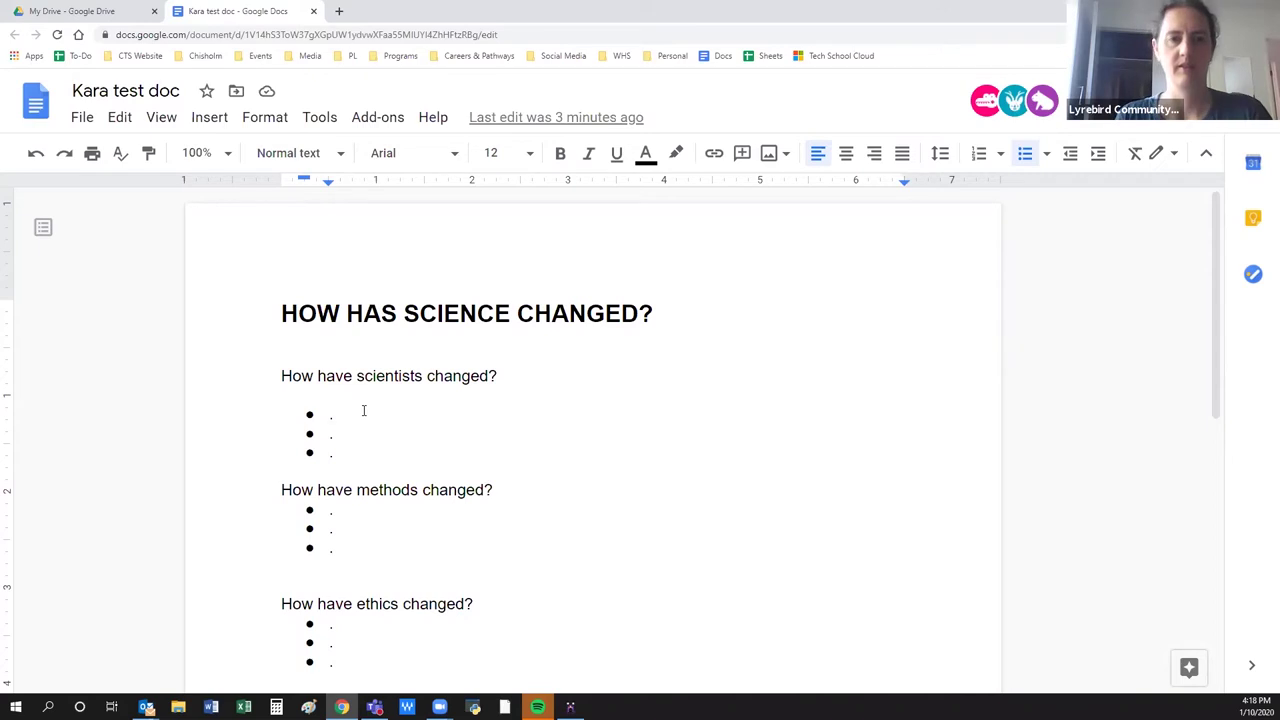
pyautogui.write('hello my name is Kara')
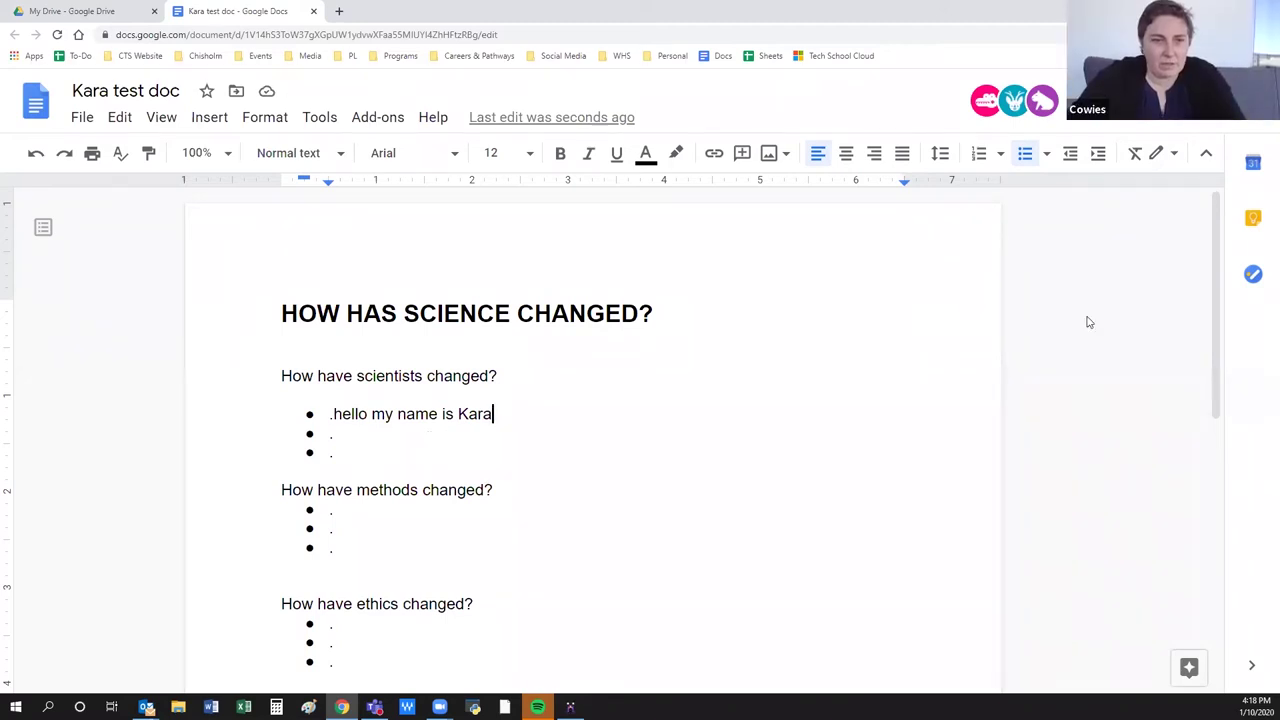
pyautogui.click(1155, 108)
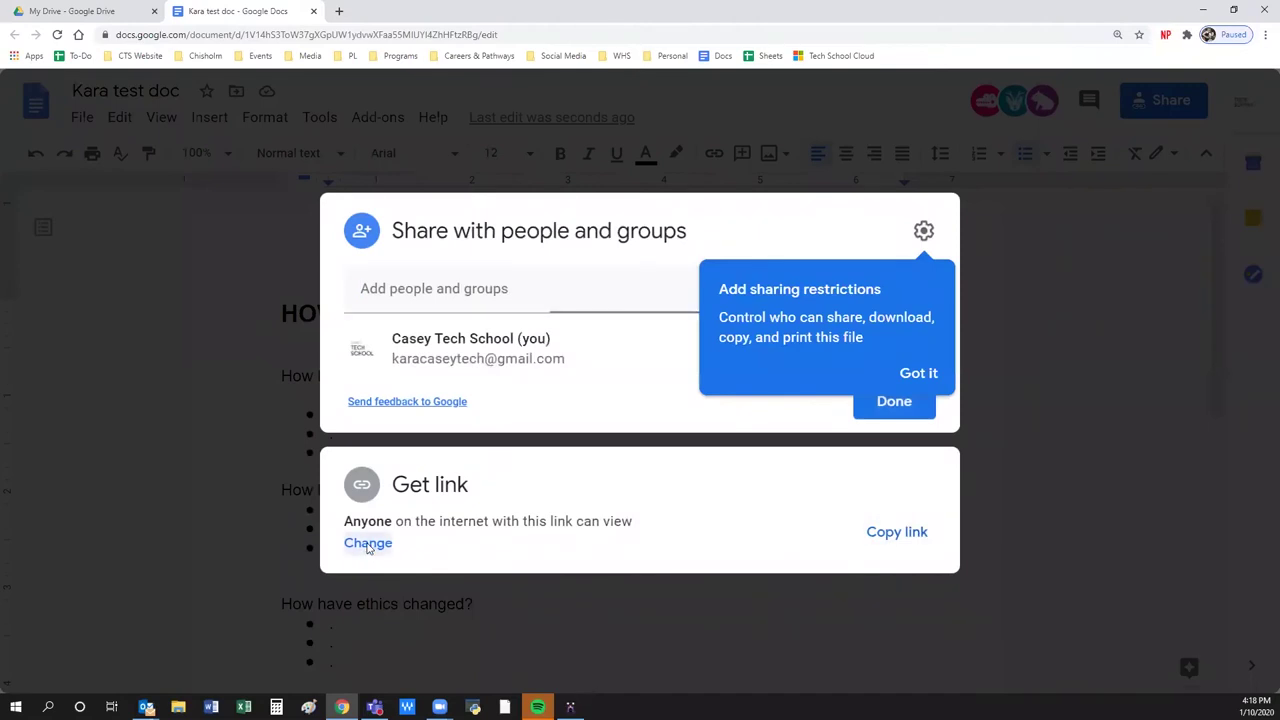
# Change link sharing so anyone with the link is an Editor, then reload the page.
pyautogui.click(368, 543)
pyautogui.click(888, 474)
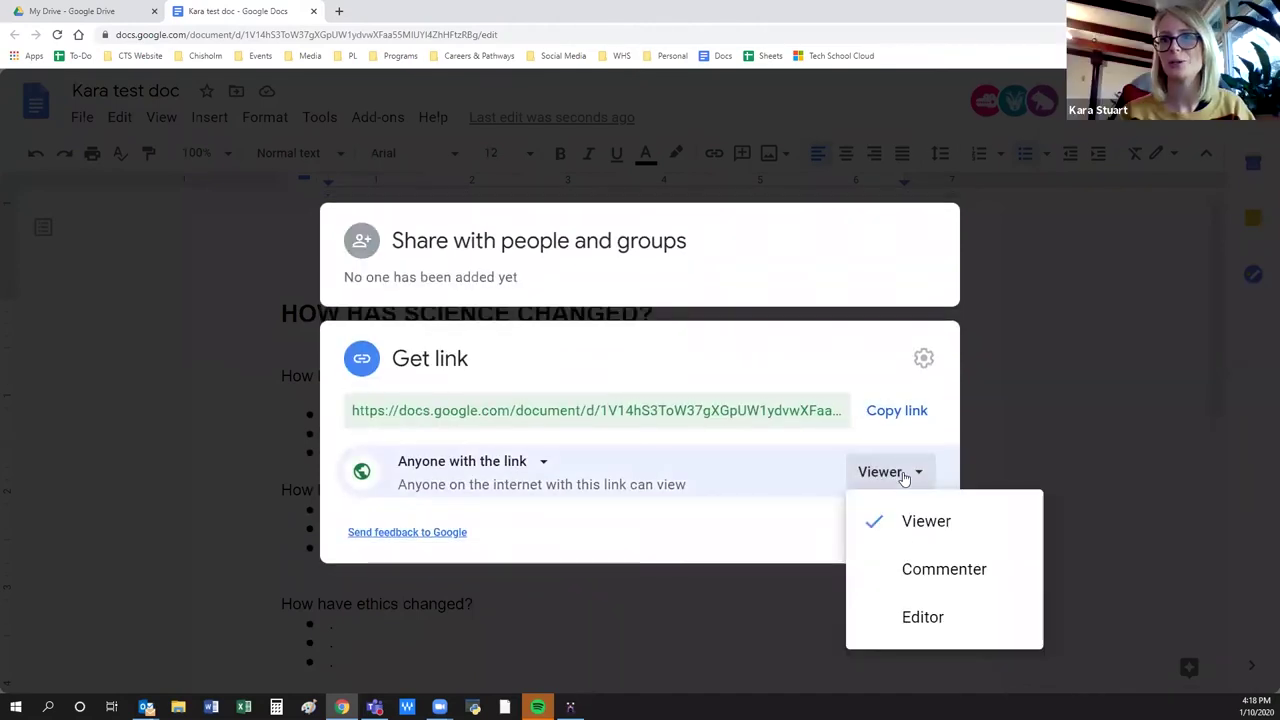
pyautogui.click(908, 618)
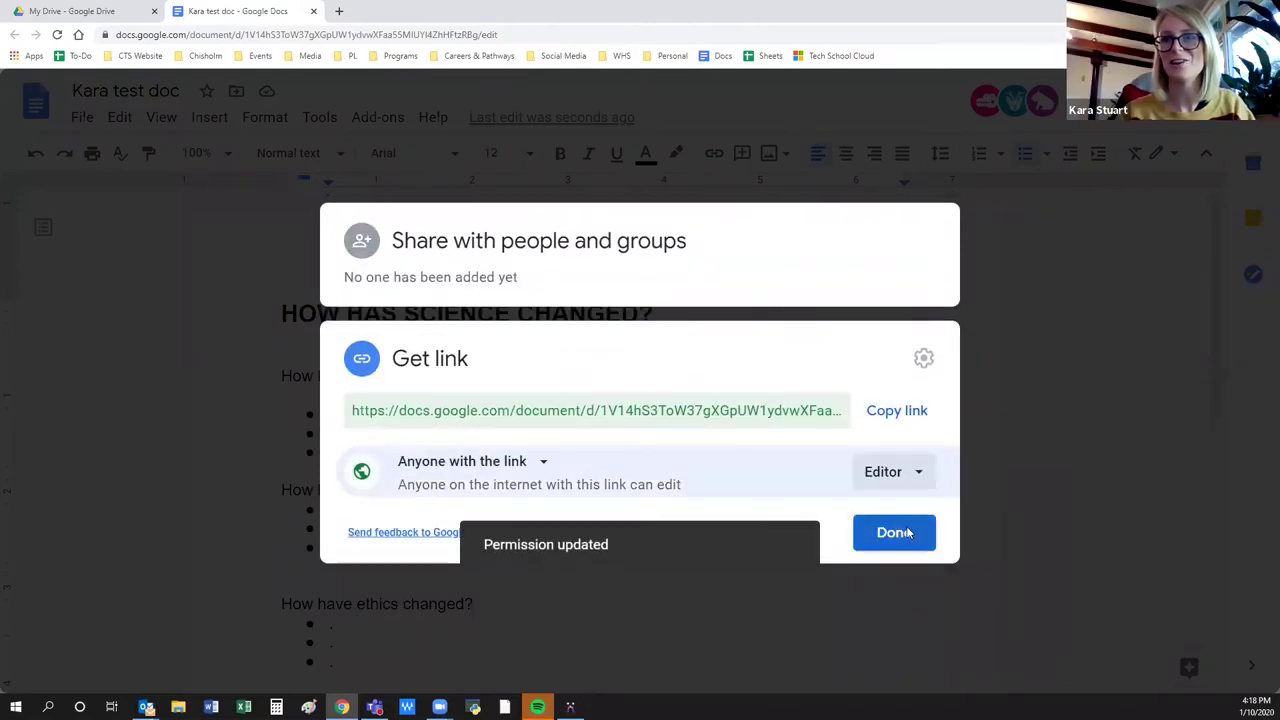
pyautogui.click(894, 533)
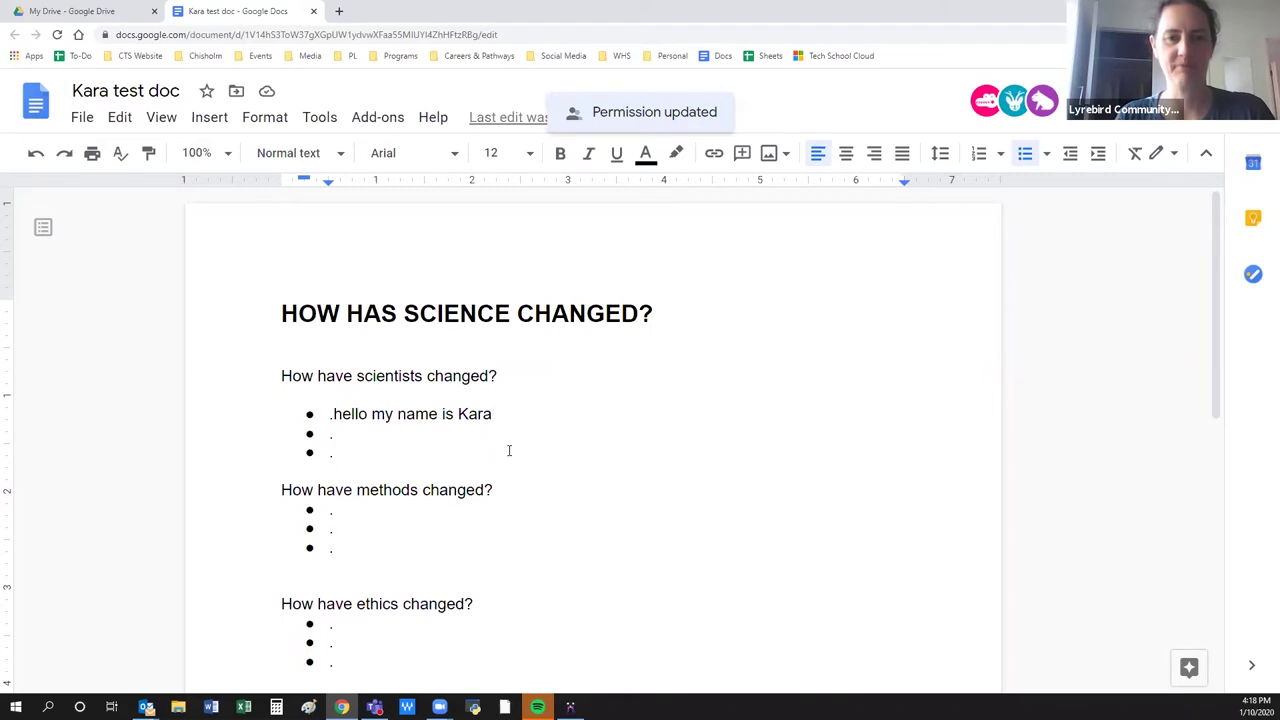
pyautogui.click(58, 35)
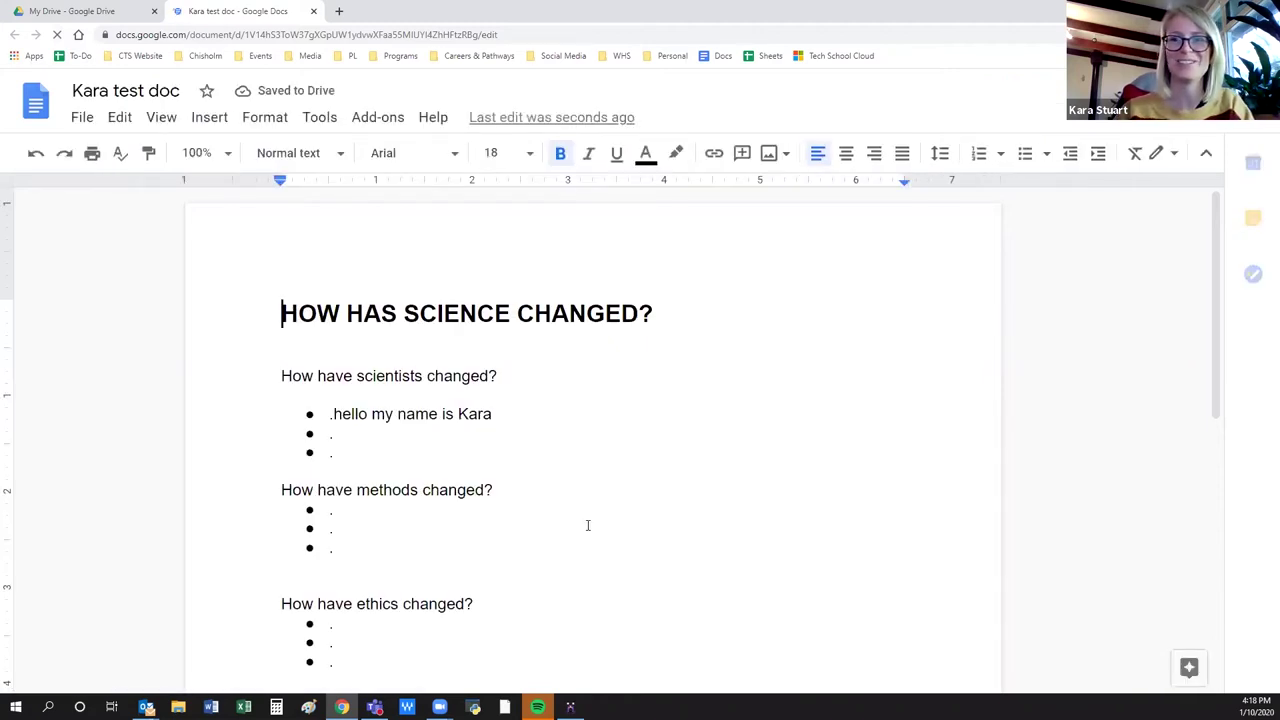
# Place the caret in the second bullet under How have scientists changed?
pyautogui.click(395, 432)
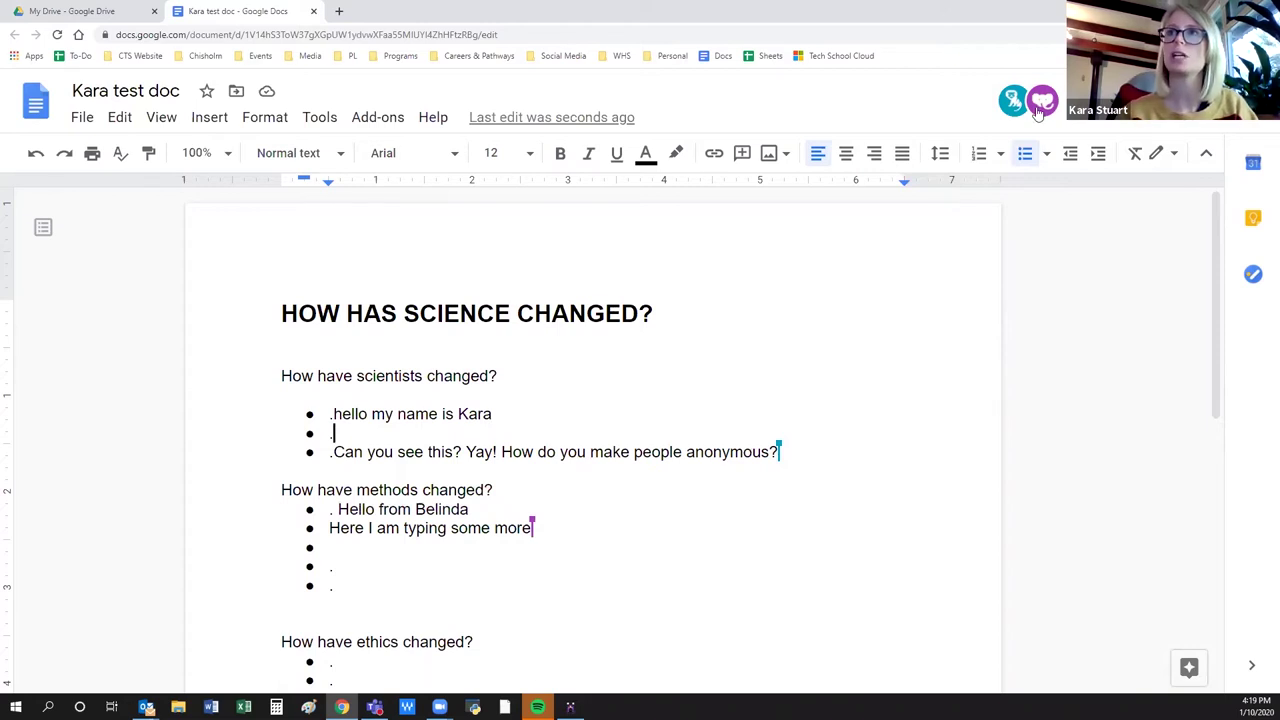
# Place the caret in the last empty bullet under How have methods changed?
pyautogui.moveTo(1040, 113)
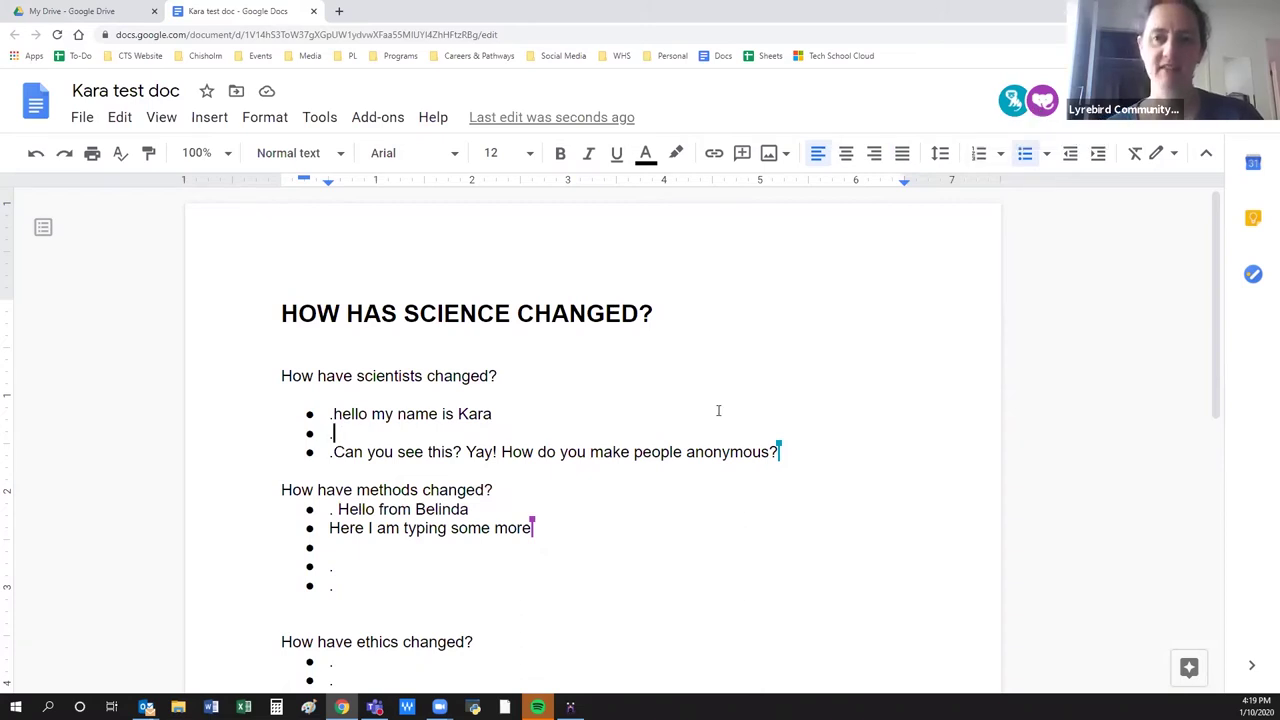
pyautogui.moveTo(538, 520)
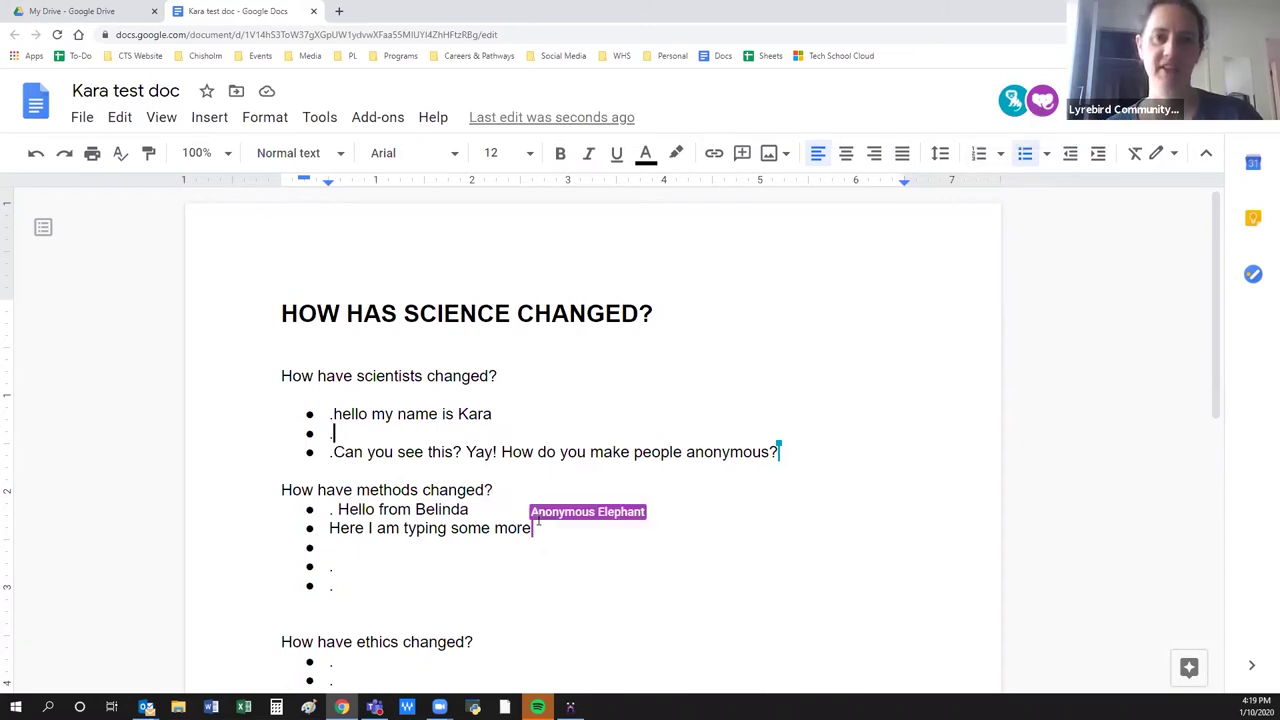
pyautogui.moveTo(779, 445)
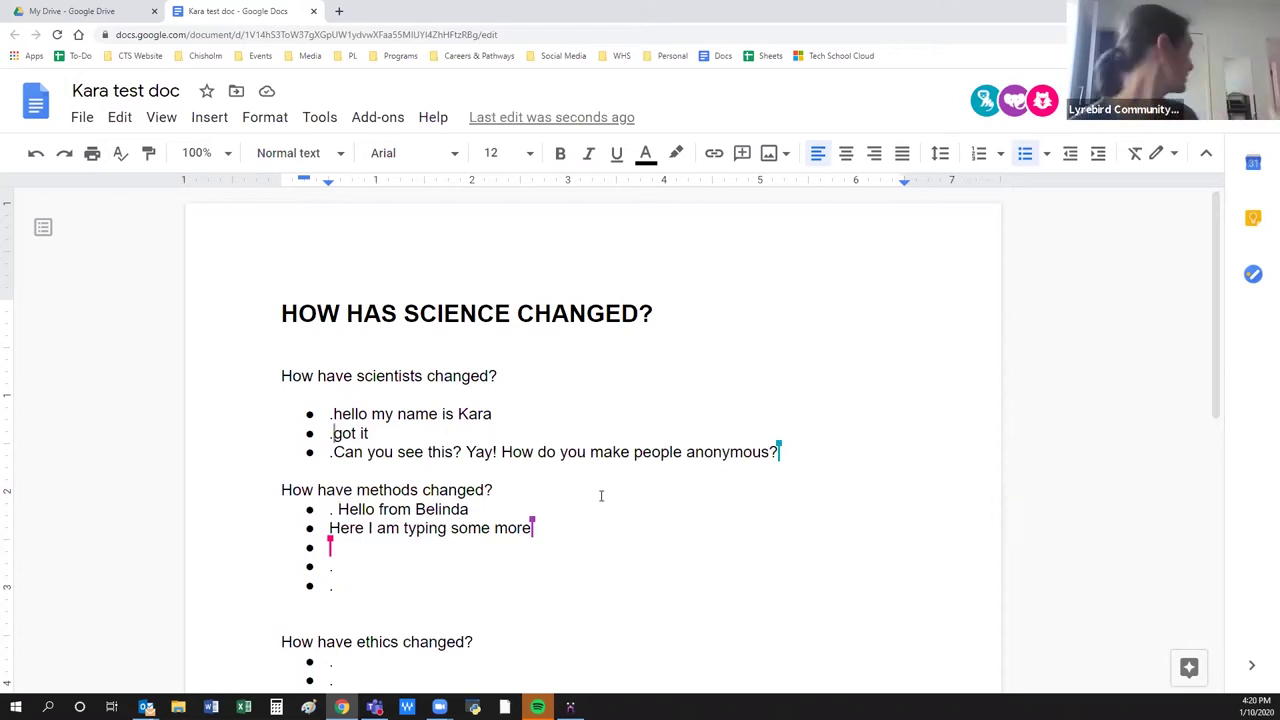
pyautogui.click(398, 588)
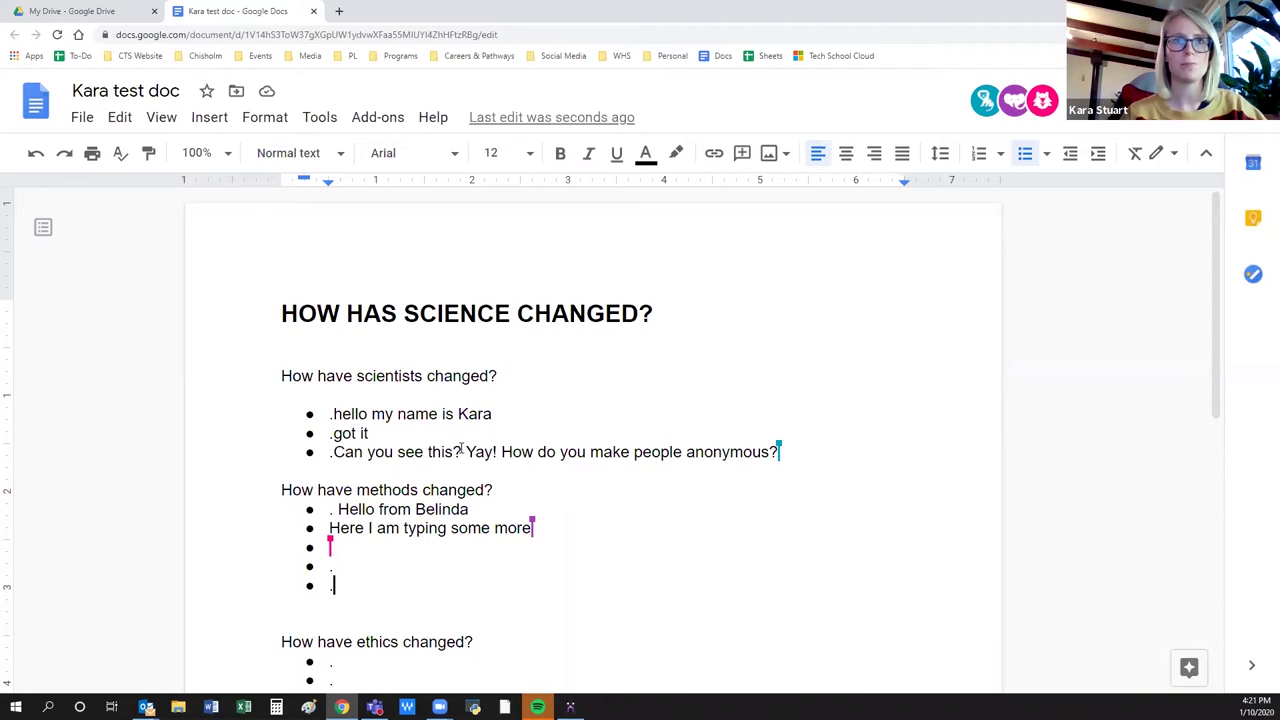
# Insert the first golden retriever photo from a web image search for 'dog'.
pyautogui.click(770, 155)
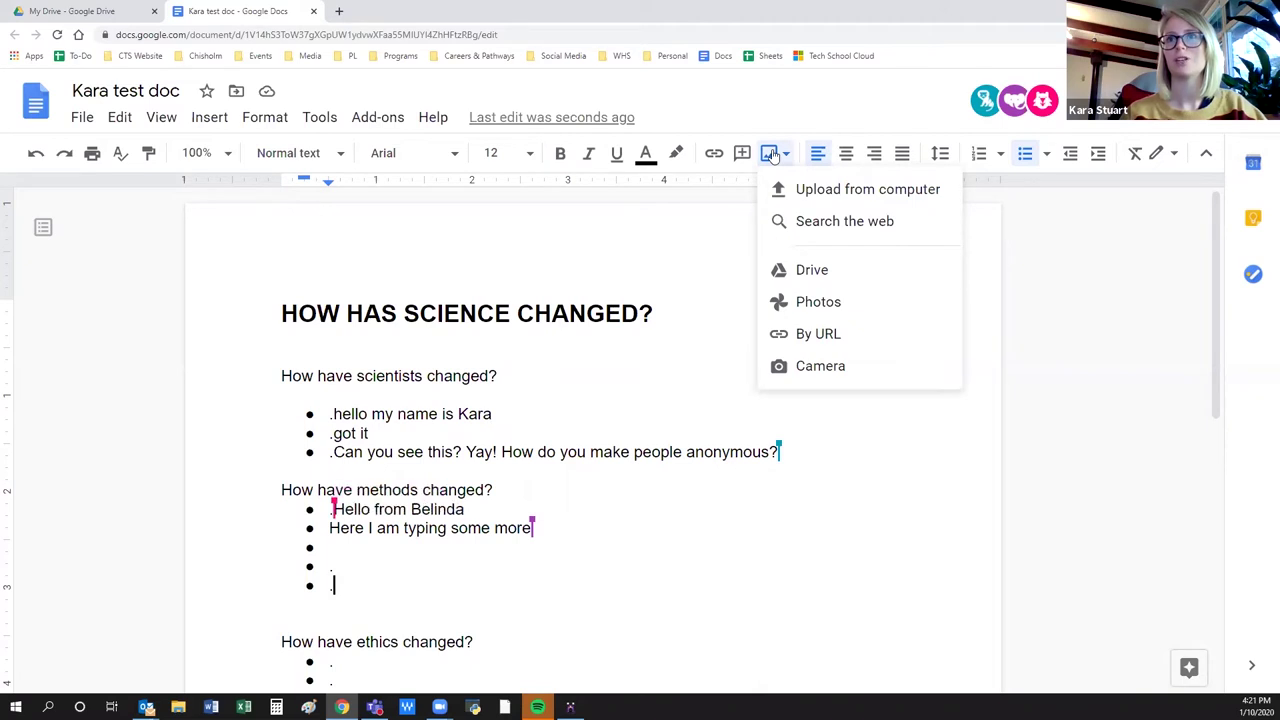
pyautogui.click(826, 224)
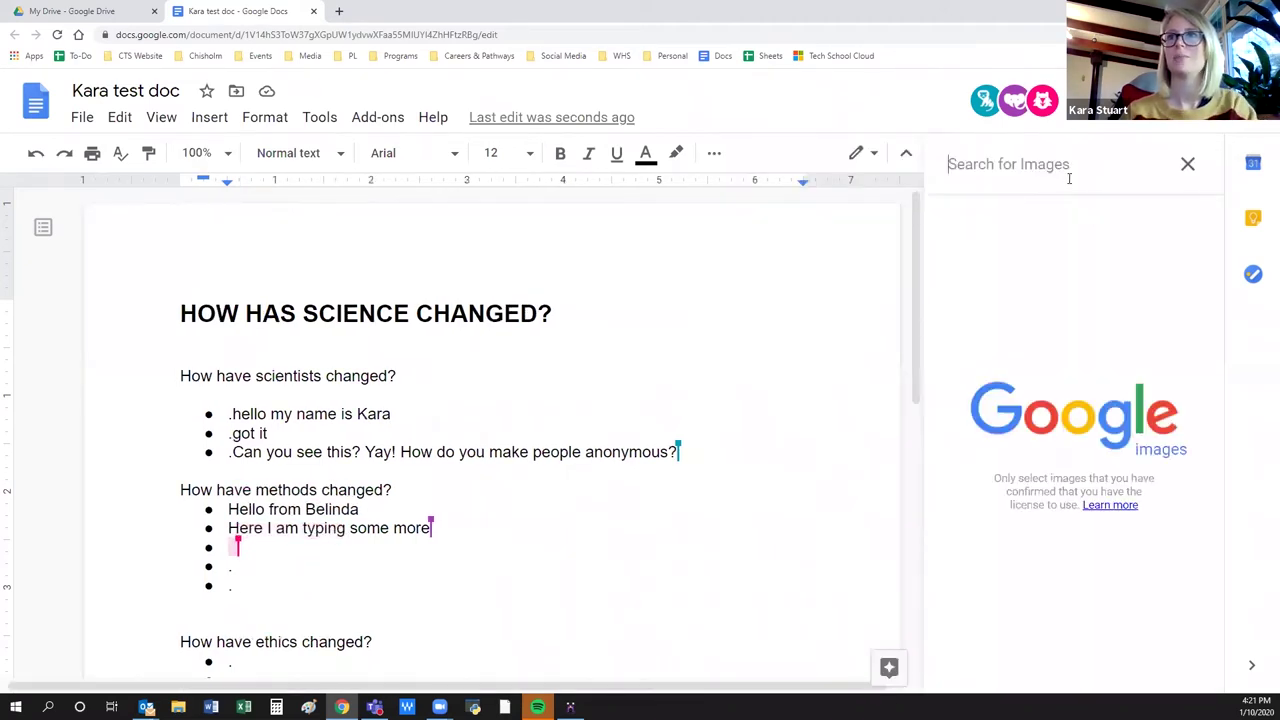
pyautogui.write('dog')
pyautogui.press('Return')
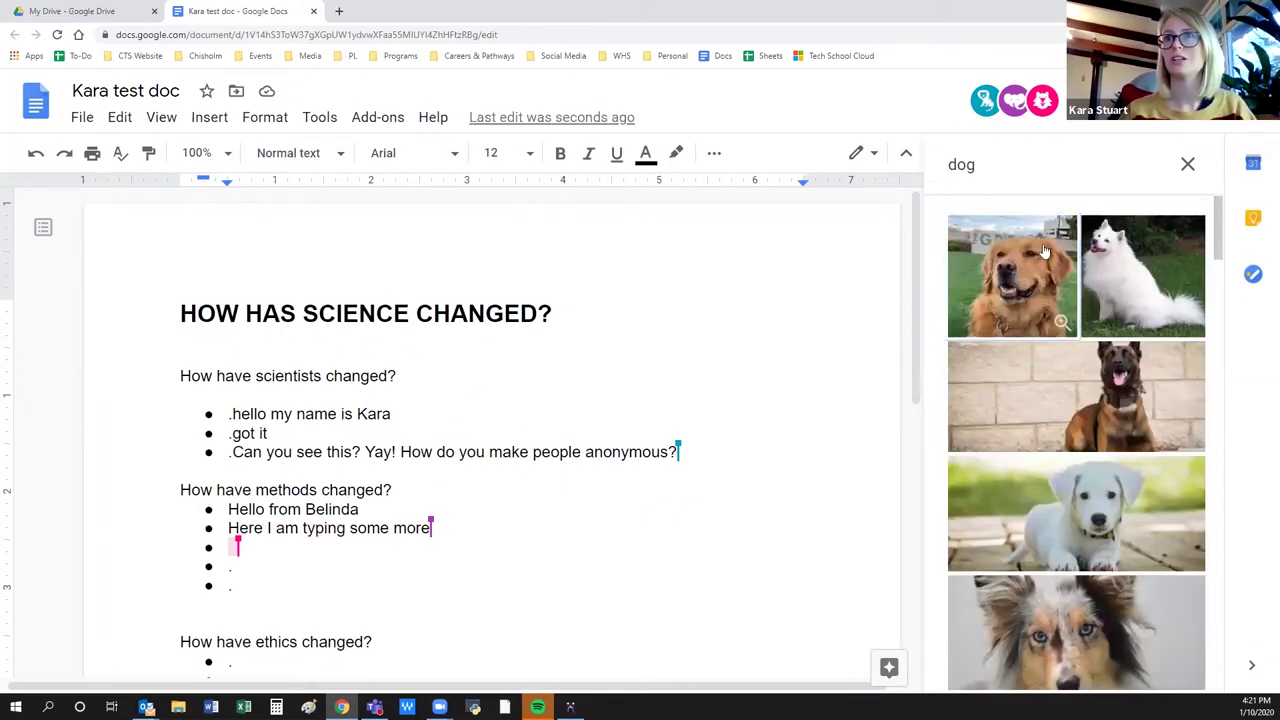
pyautogui.click(1045, 250)
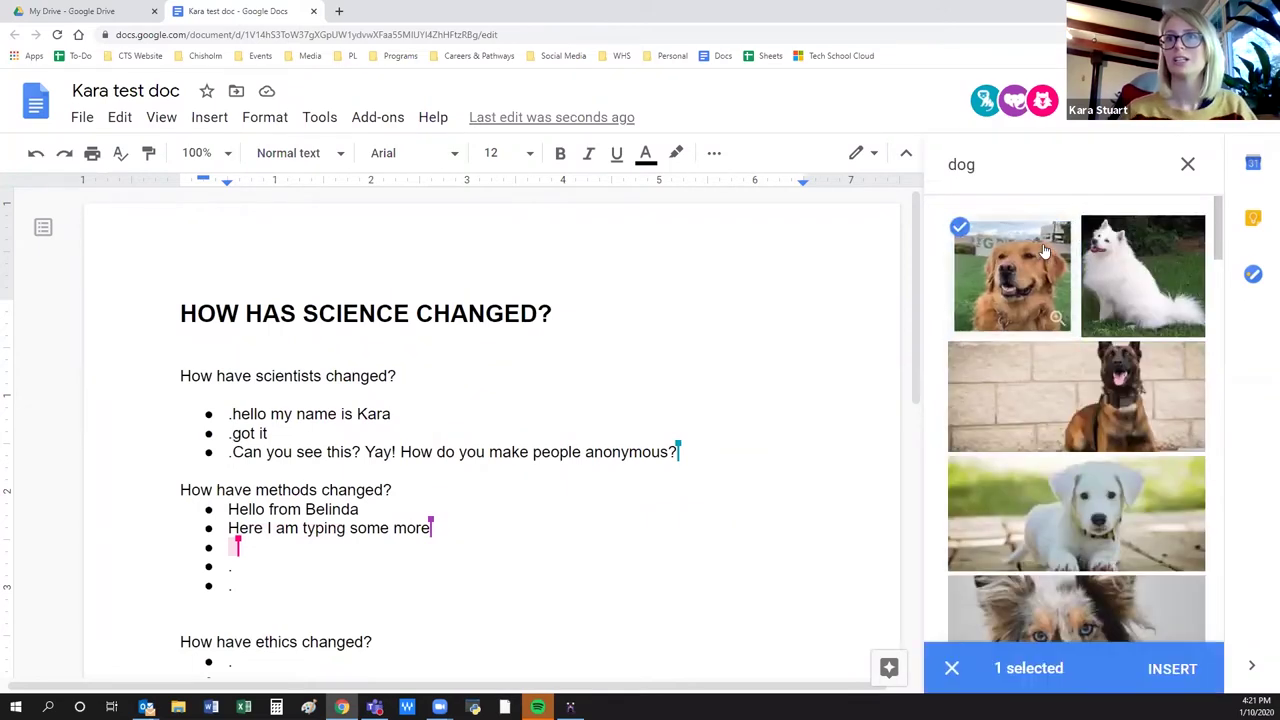
pyautogui.click(1174, 670)
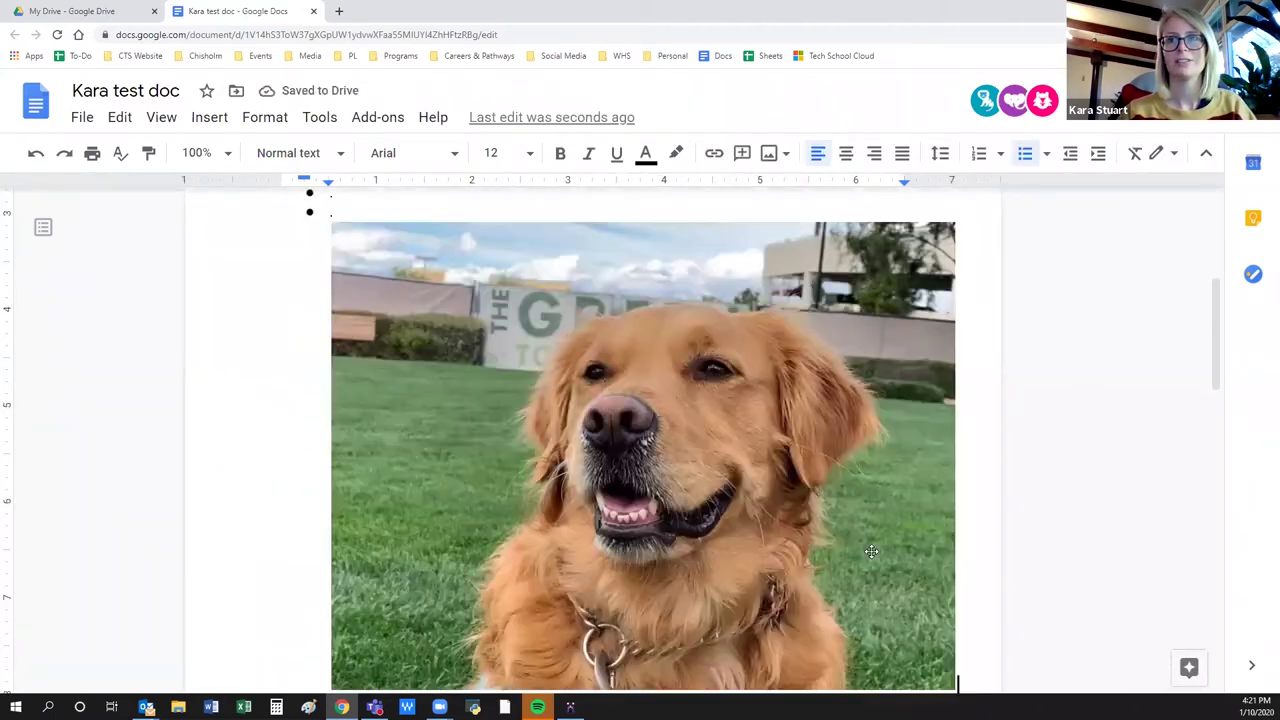
# Resize the inserted dog photo to a small size.
pyautogui.click(871, 551)
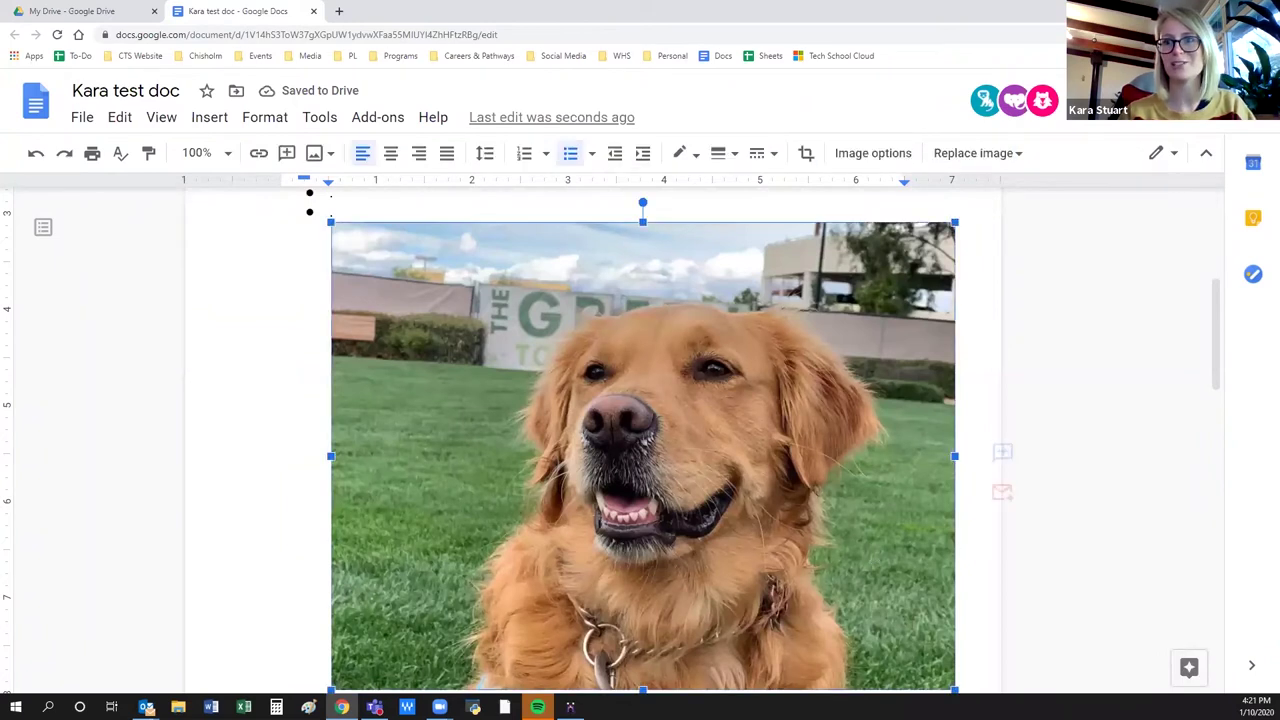
pyautogui.moveTo(955, 689); pyautogui.dragTo(524, 343)
pyautogui.click(646, 326)
pyautogui.scroll(2, 560, 390)
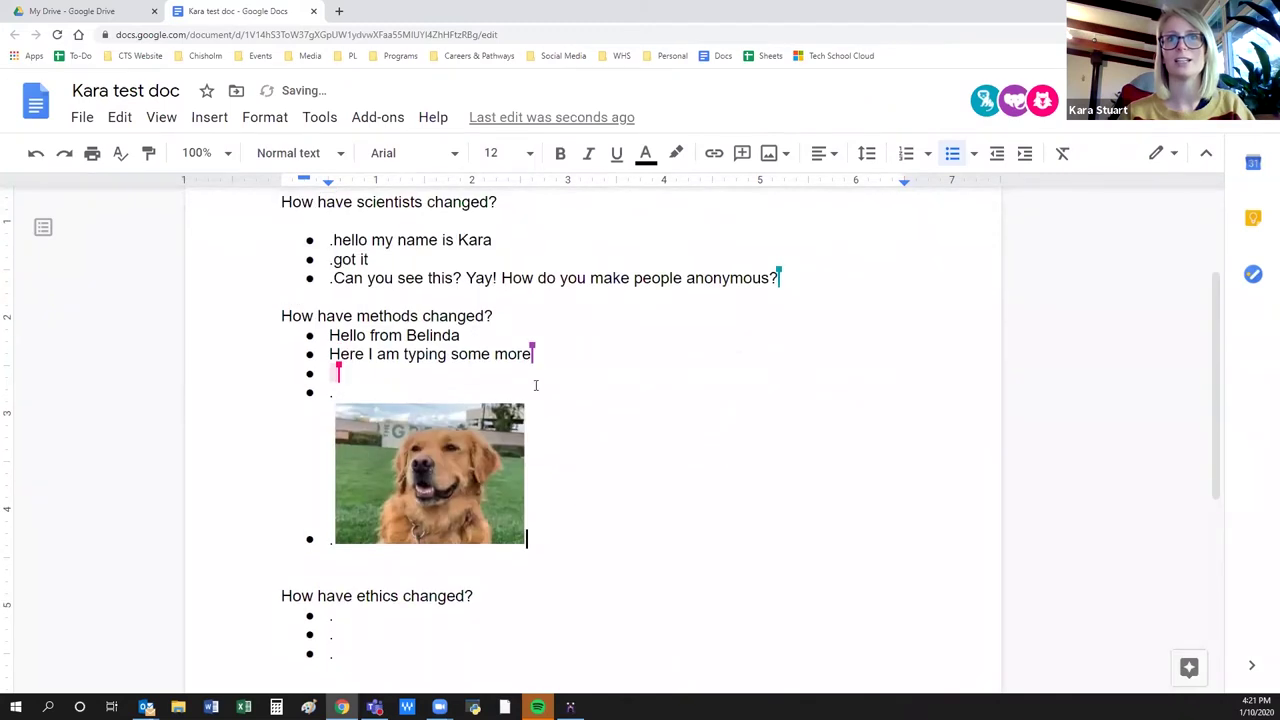
pyautogui.click(781, 155)
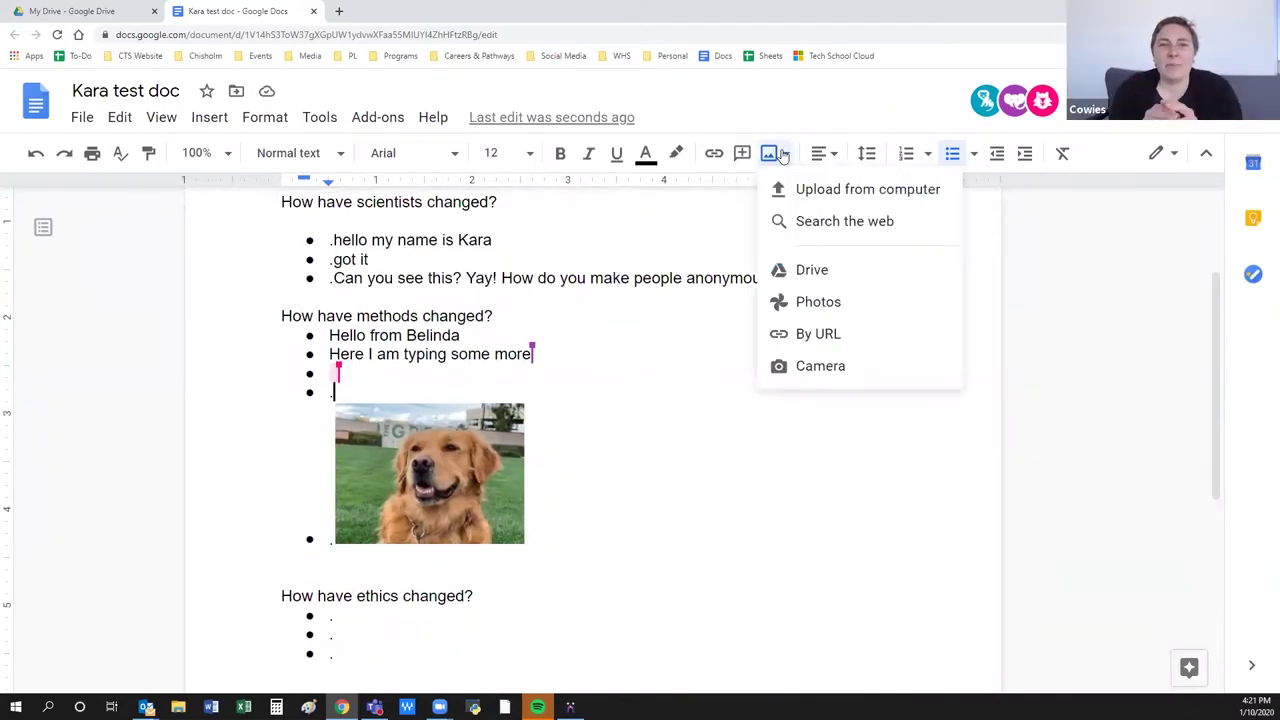
pyautogui.click(607, 392)
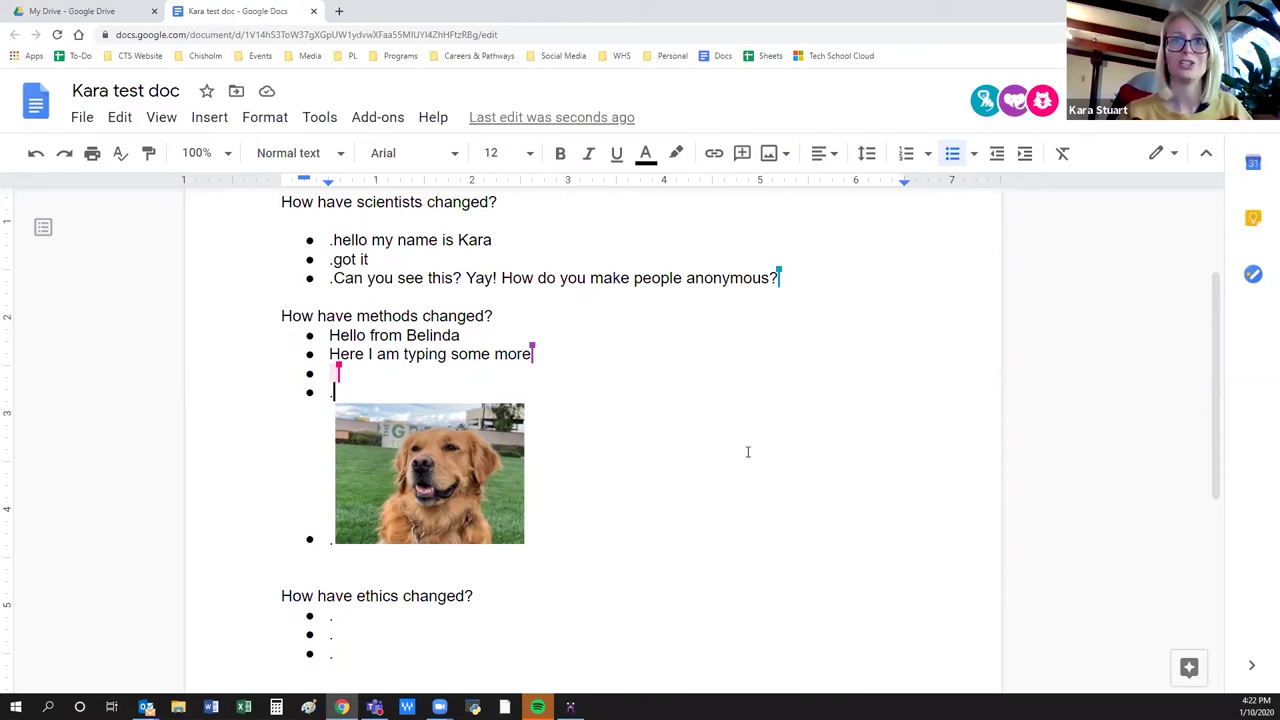
pyautogui.scroll(1, 725, 300)
pyautogui.click(716, 157)
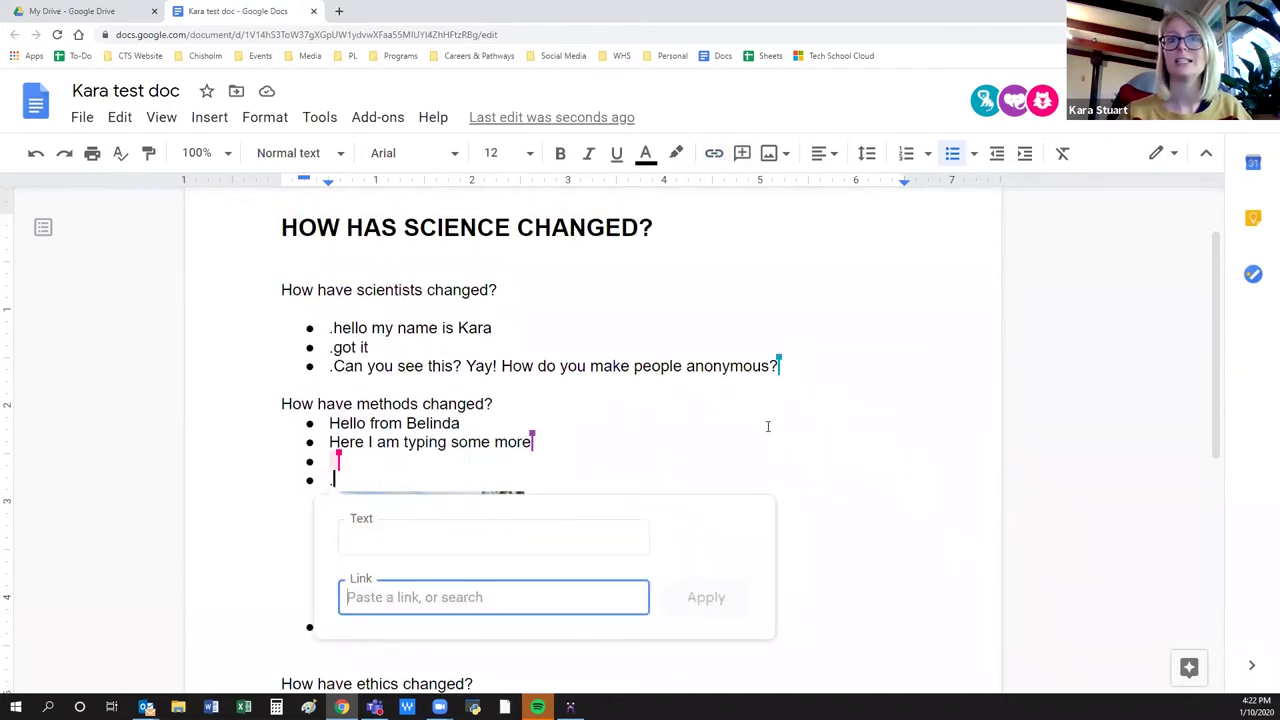
pyautogui.click(424, 481)
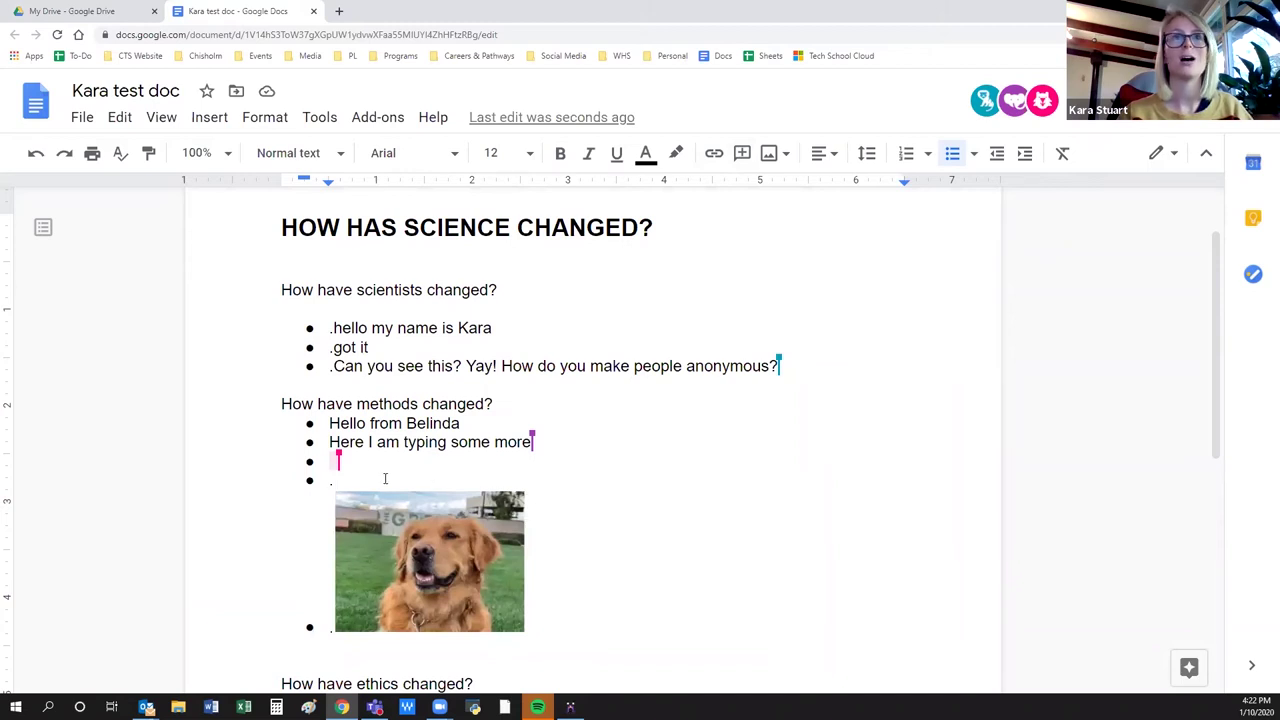
# Open sharing settings for the test spreadsheet in the Google suite workshop folder.
pyautogui.click(72, 8)
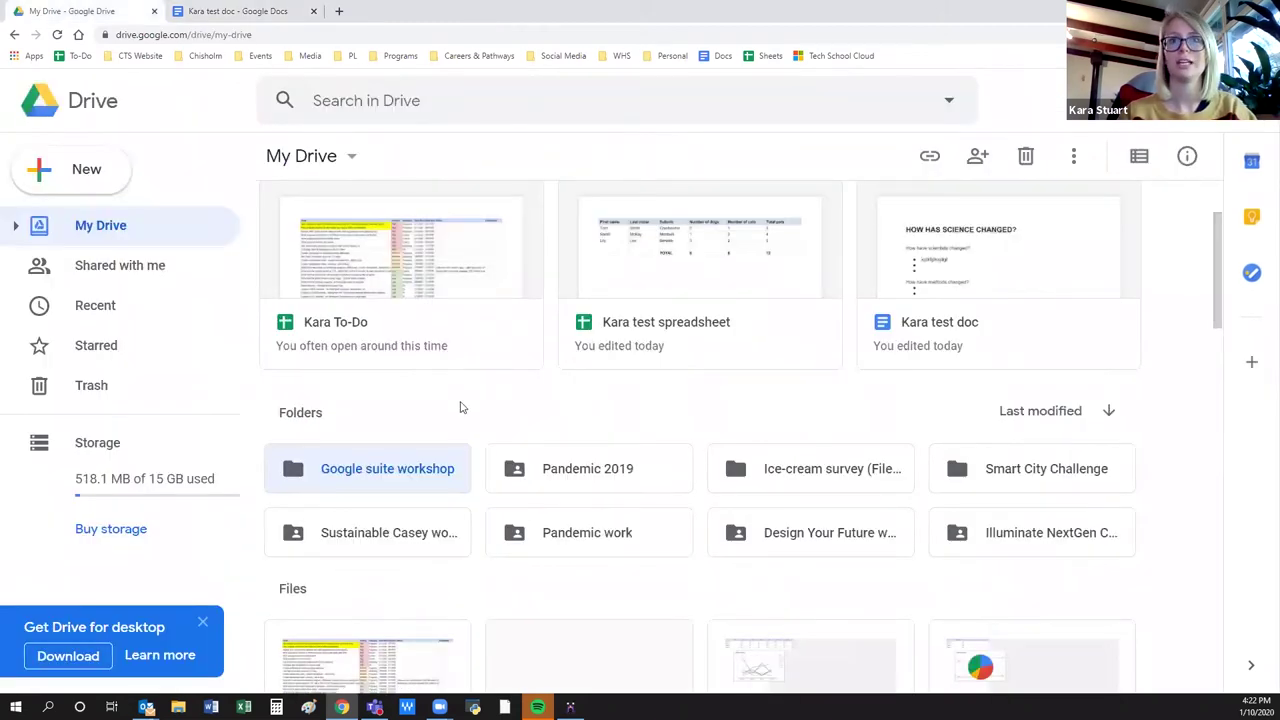
pyautogui.doubleClick(365, 458)
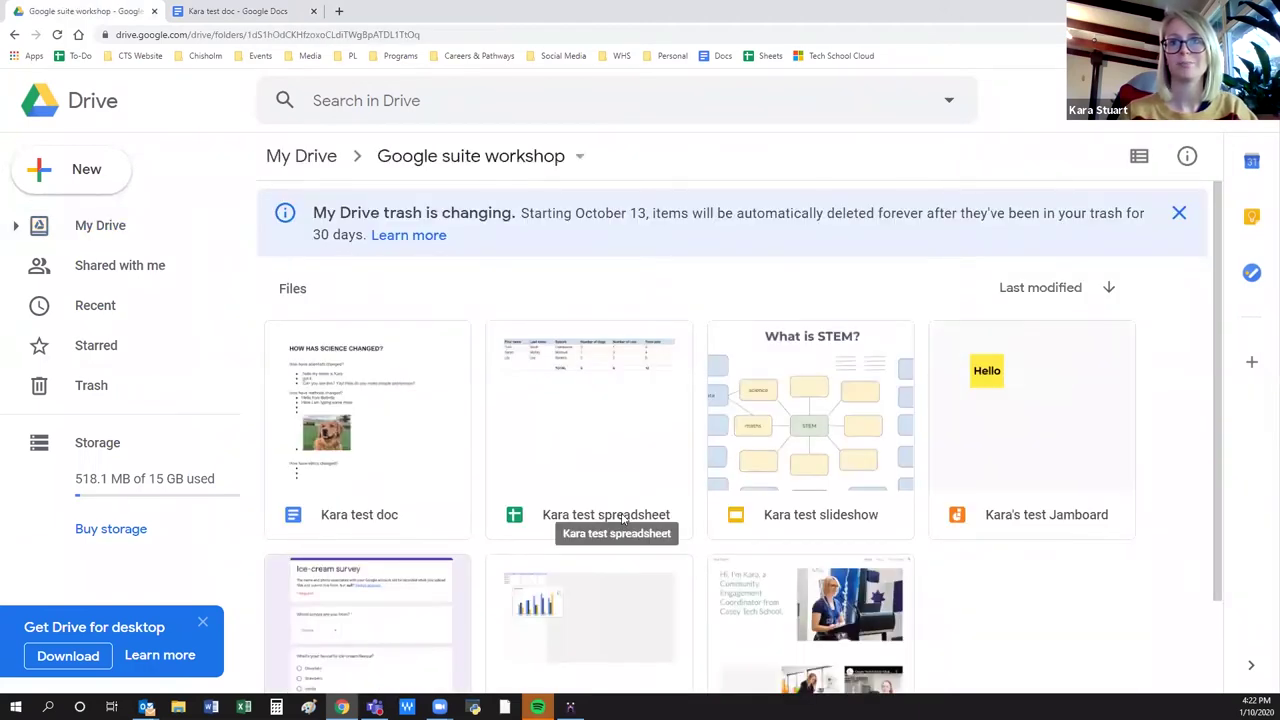
pyautogui.rightClick(622, 518)
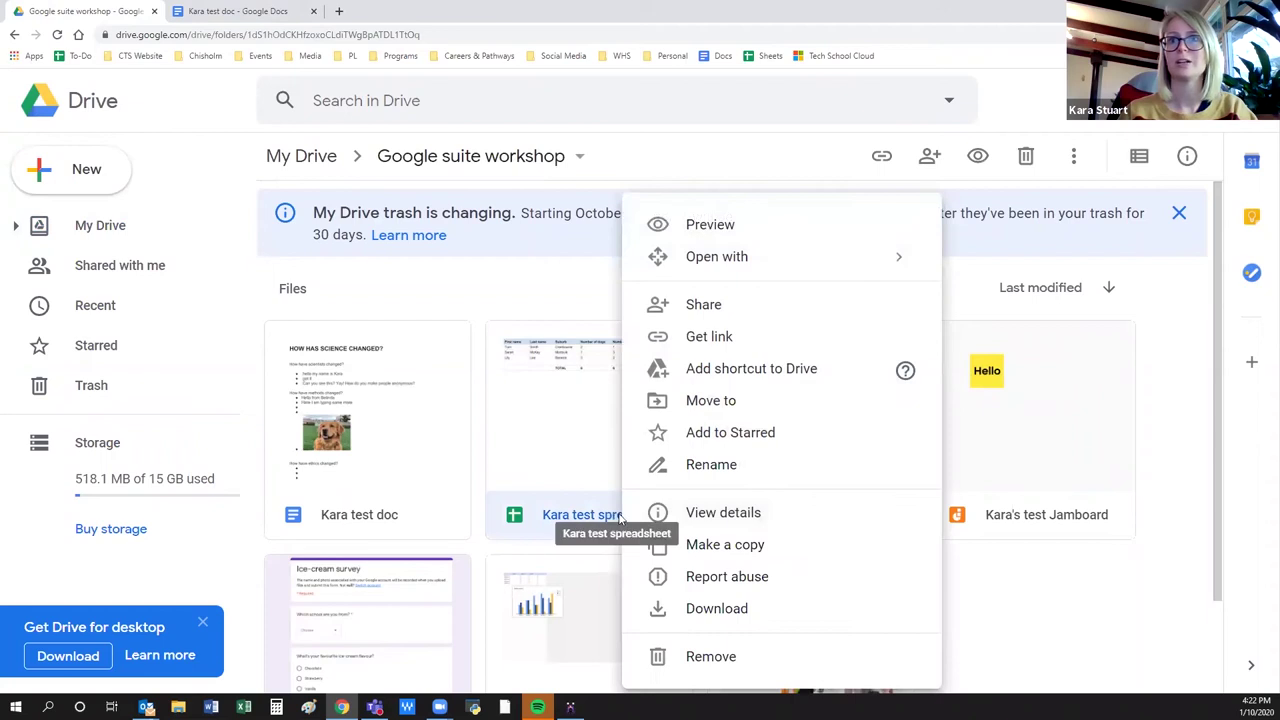
pyautogui.click(703, 338)
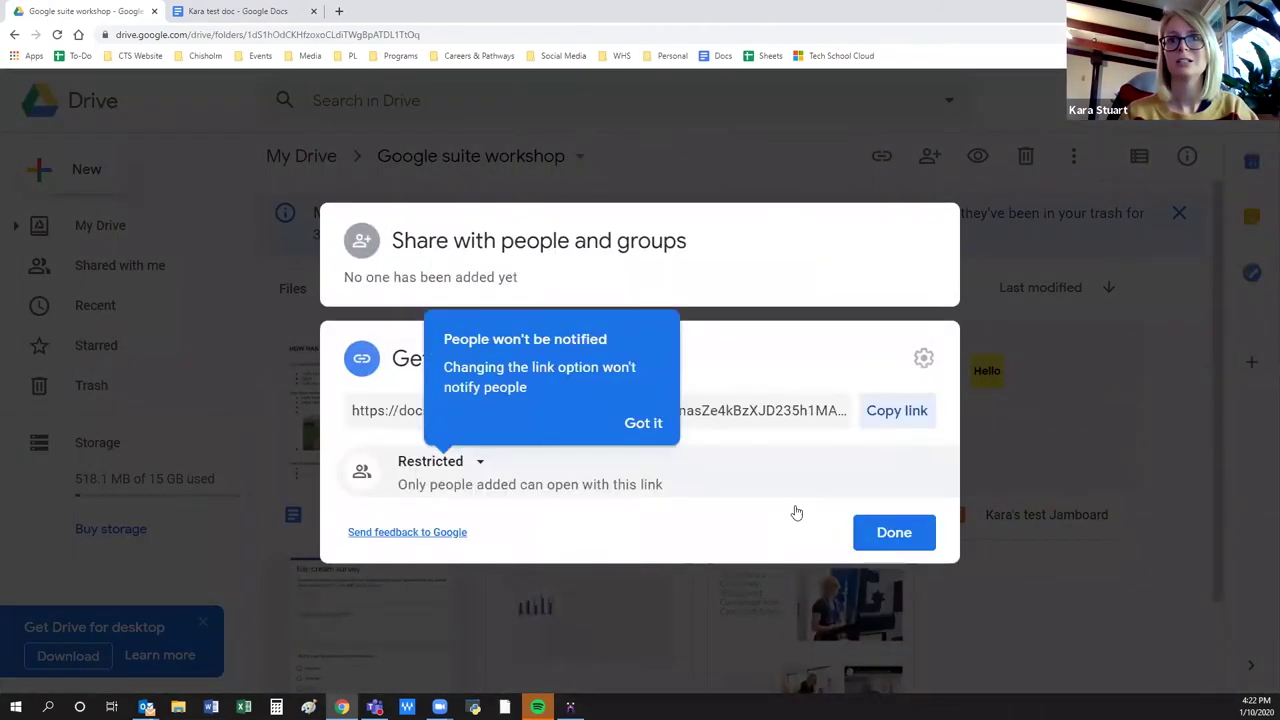
pyautogui.click(658, 425)
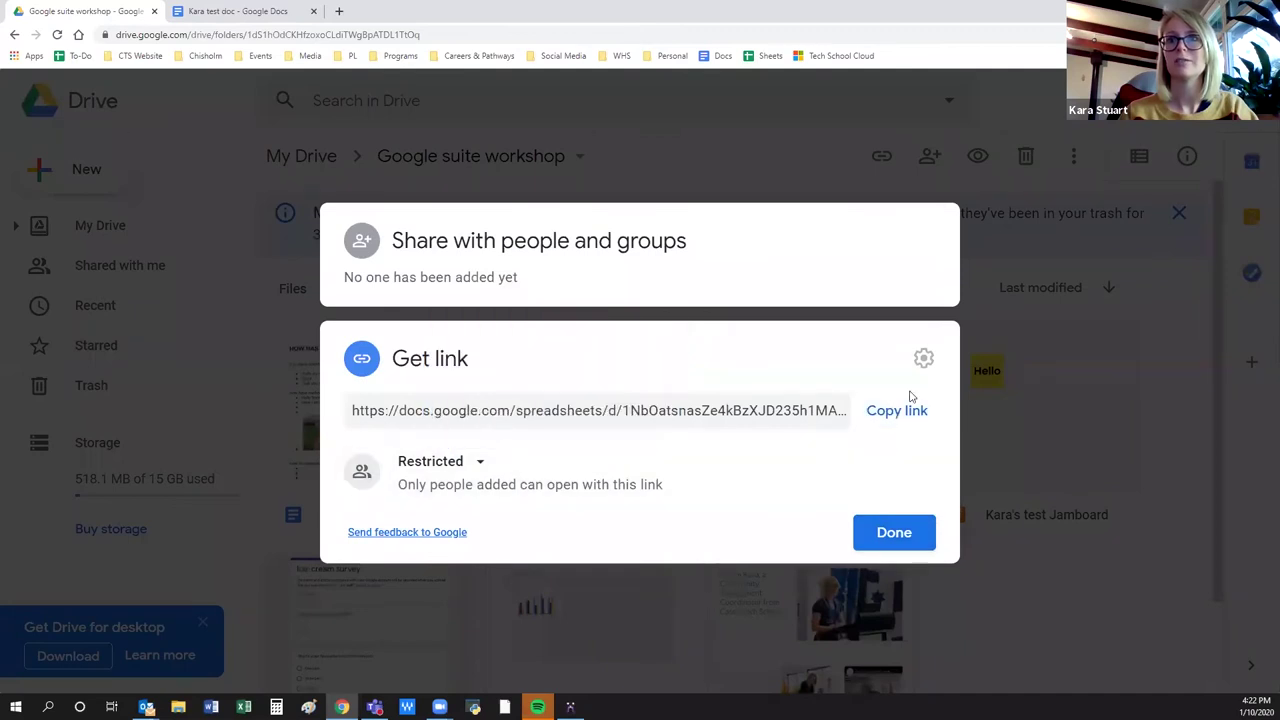
# Give anyone with the link Editor access and copy the spreadsheet's share link.
pyautogui.click(472, 461)
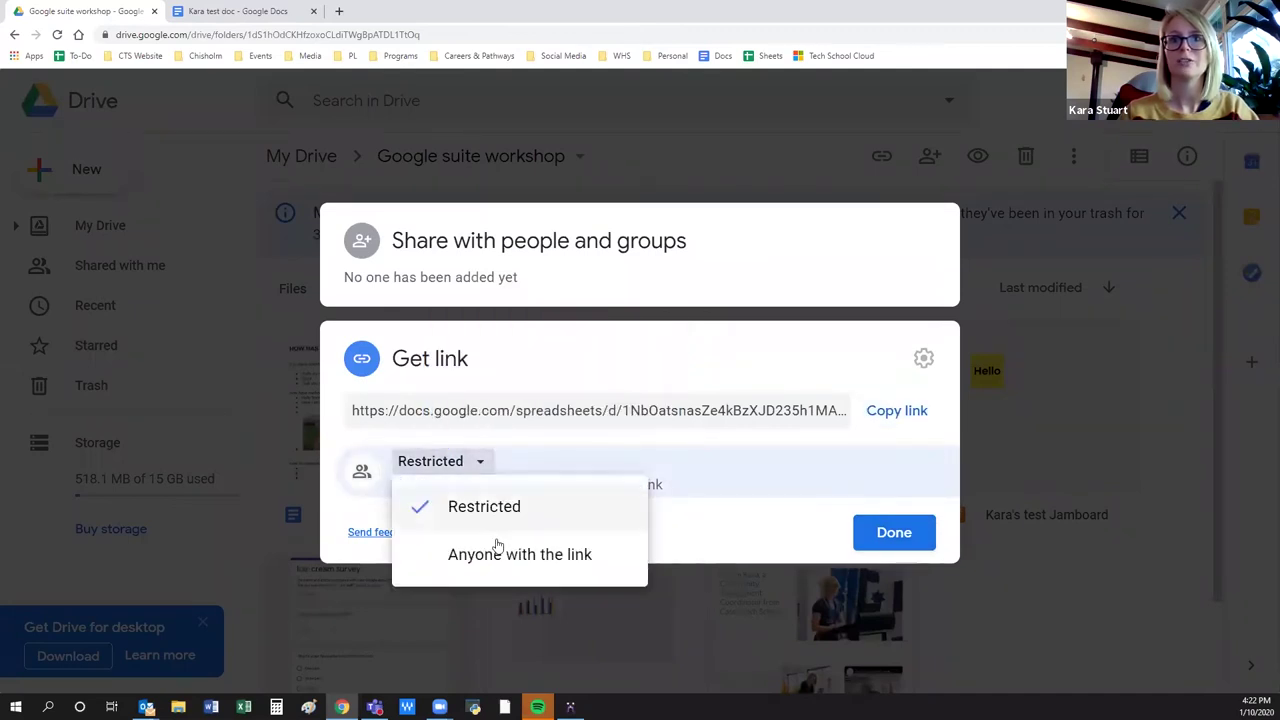
pyautogui.click(497, 553)
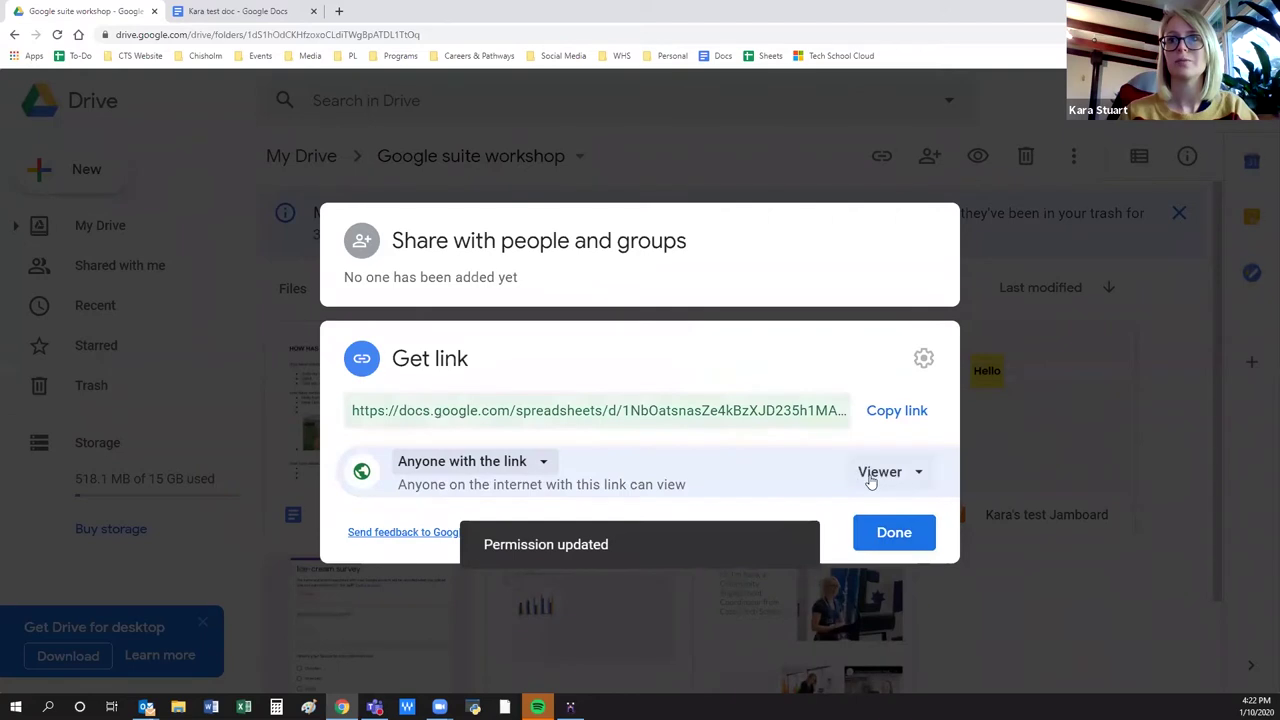
pyautogui.click(878, 472)
pyautogui.click(946, 622)
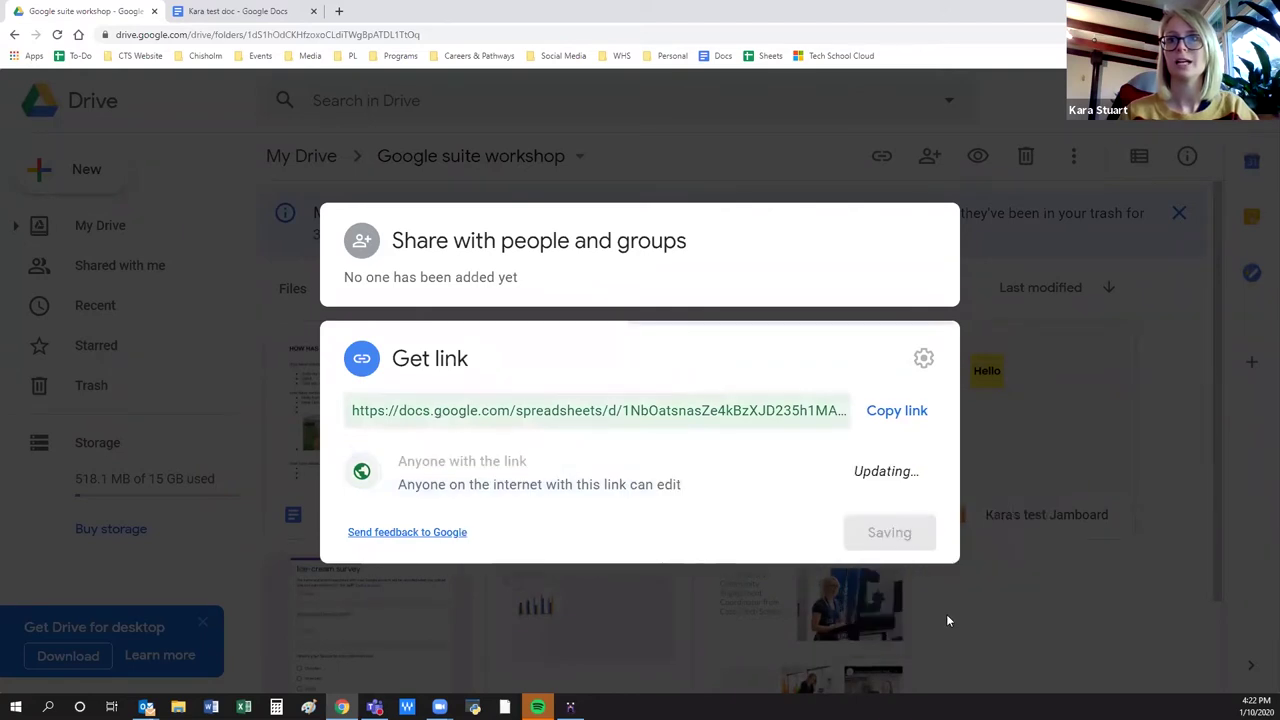
pyautogui.click(877, 410)
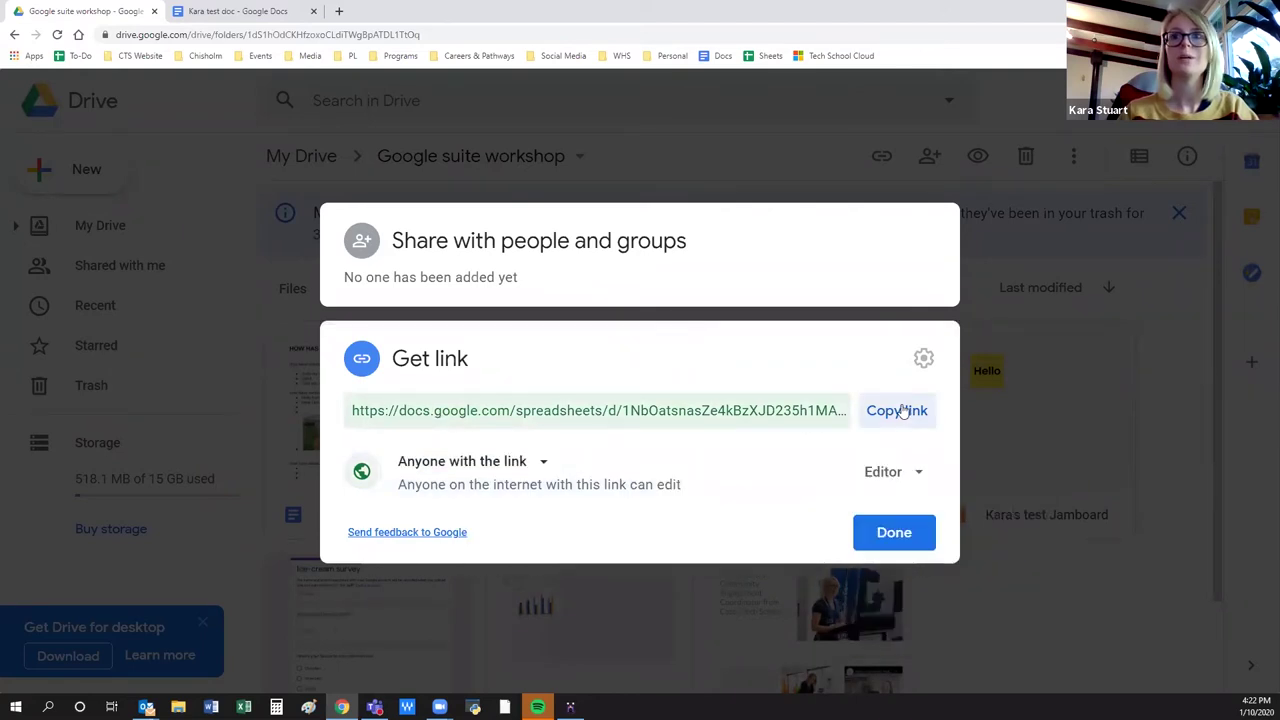
pyautogui.click(226, 10)
# Type 'here is a spreadsheet' in the empty bullet and link it to the copied spreadsheet URL.
pyautogui.click(335, 479)
pyautogui.press('BackSpace')
pyautogui.write('here is a spreadsheet')
pyautogui.moveTo(490, 480); pyautogui.dragTo(329, 480)
pyautogui.click(713, 158)
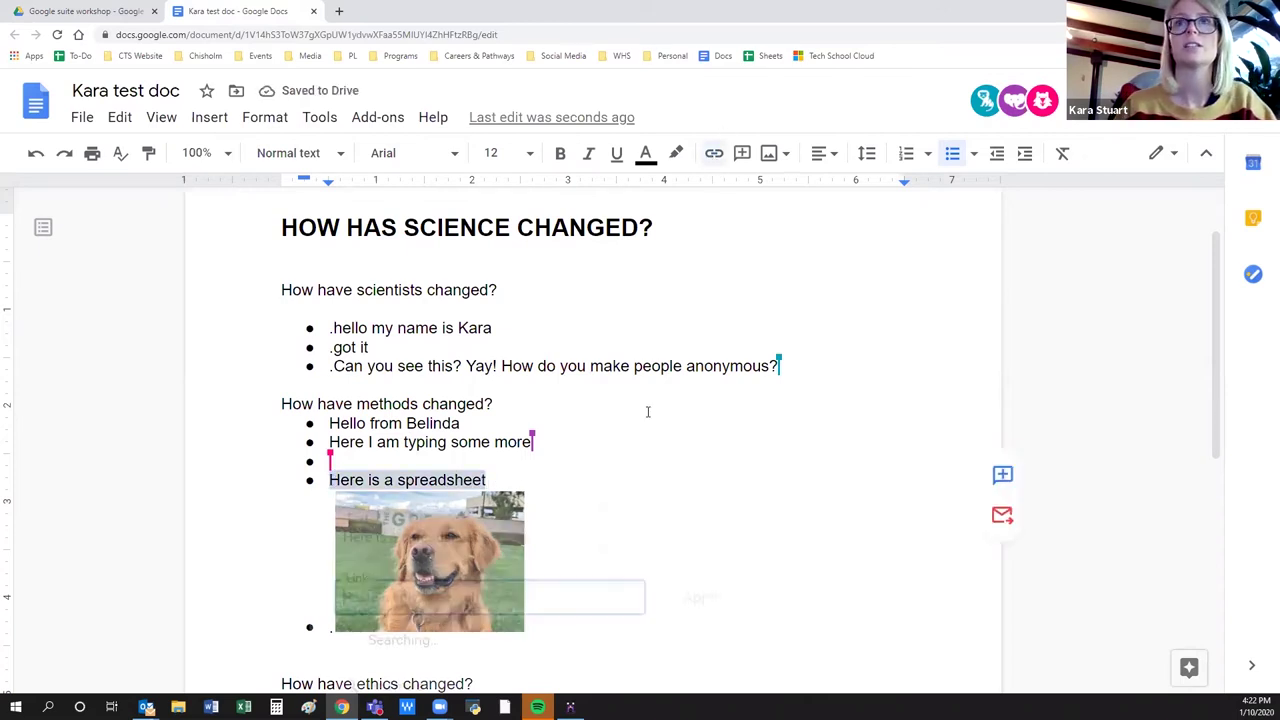
pyautogui.hotkey('ctrl', 'v')
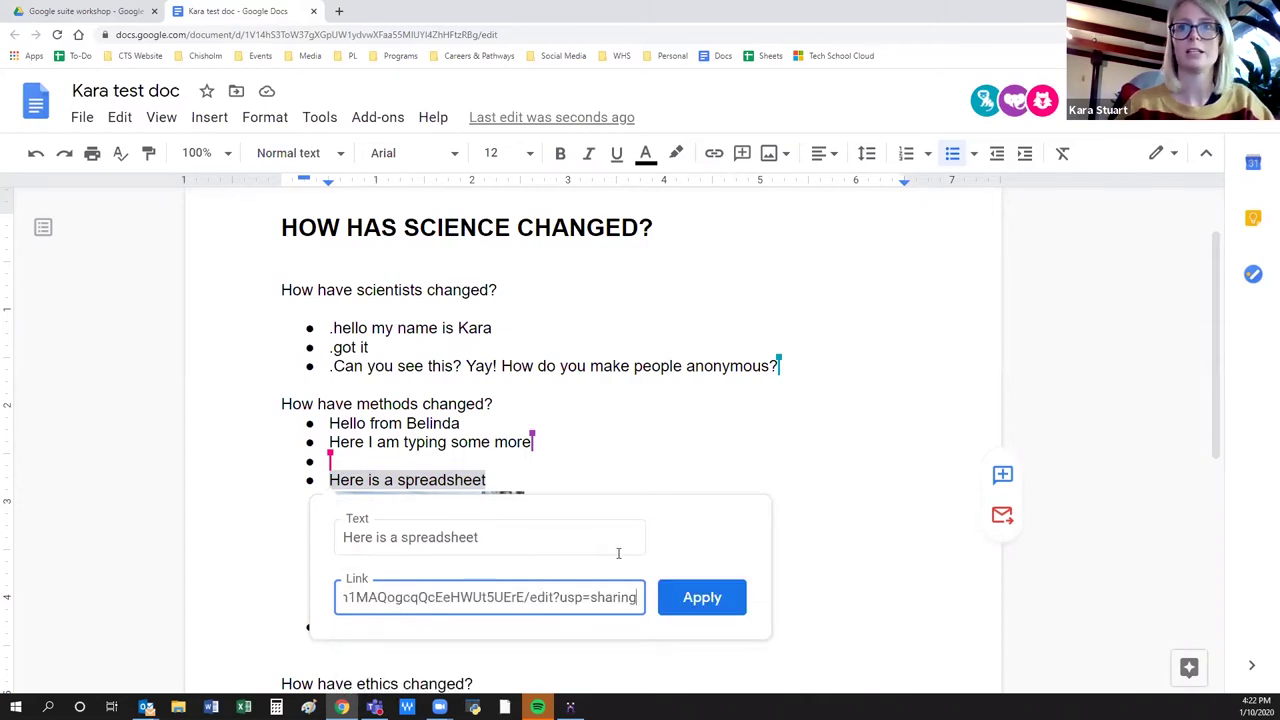
pyautogui.click(699, 597)
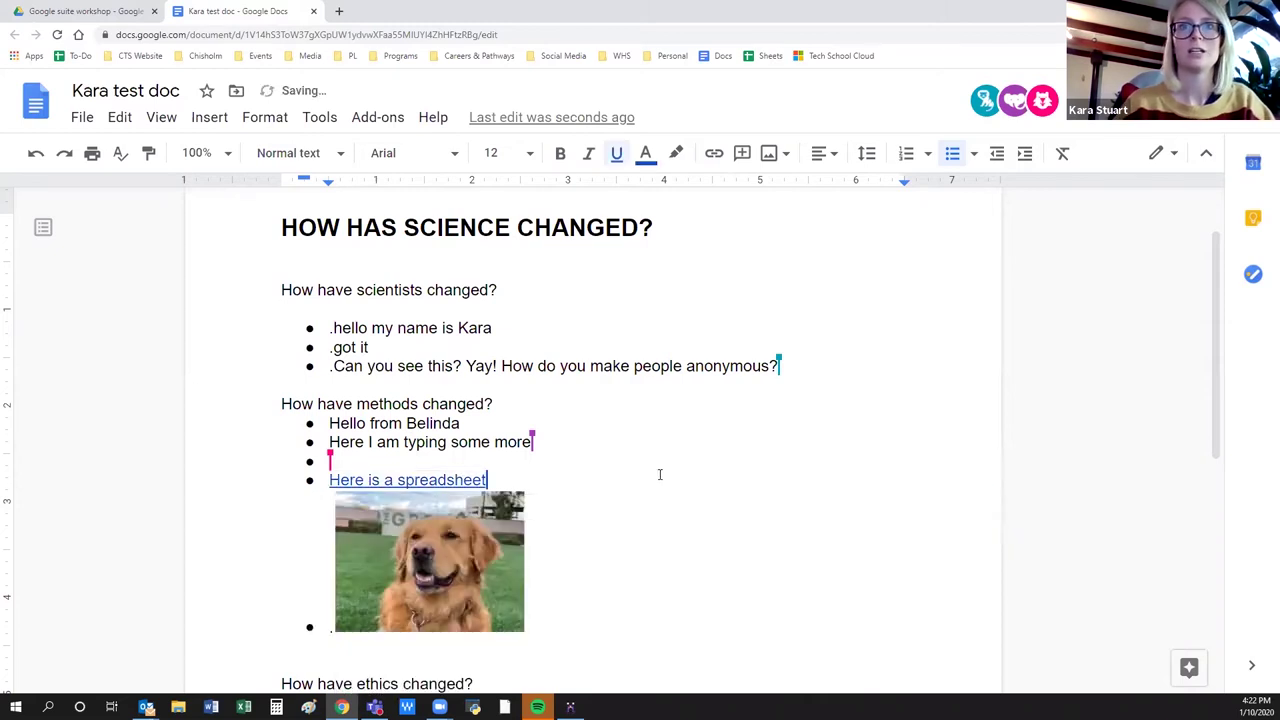
# Open the linked spreadsheet from the link preview, then return to the document.
pyautogui.click(414, 479)
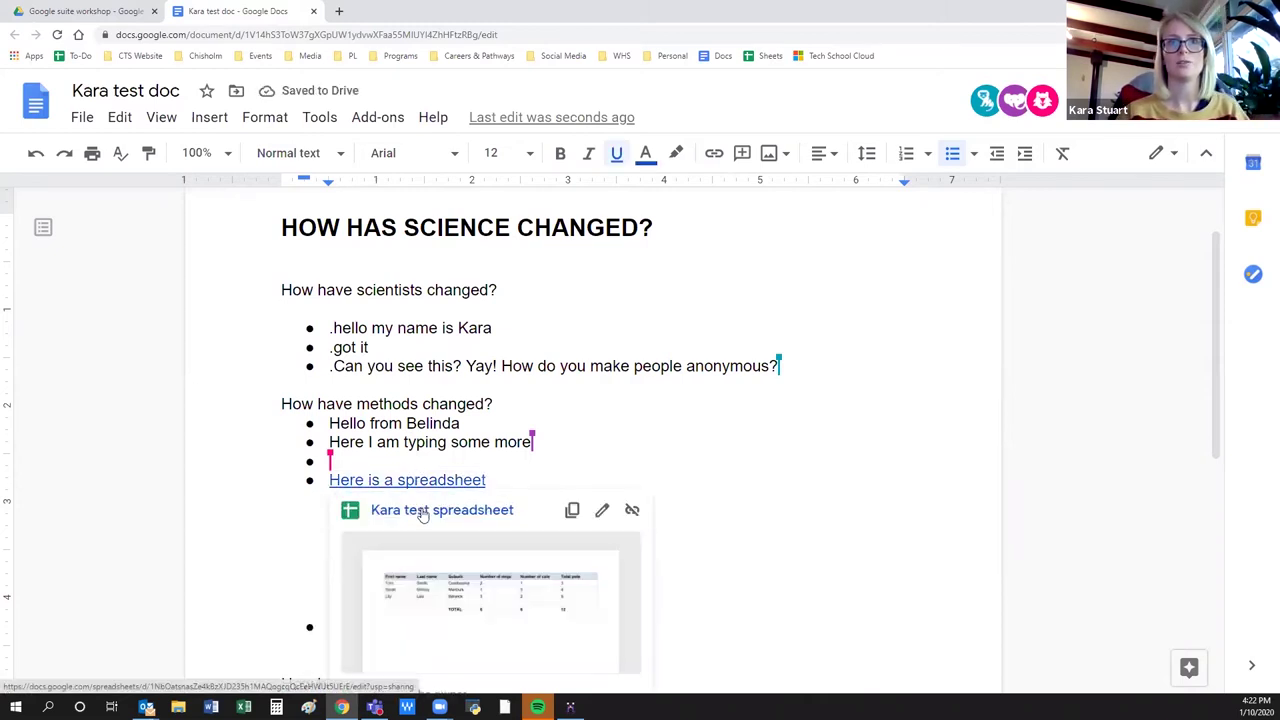
pyautogui.click(423, 512)
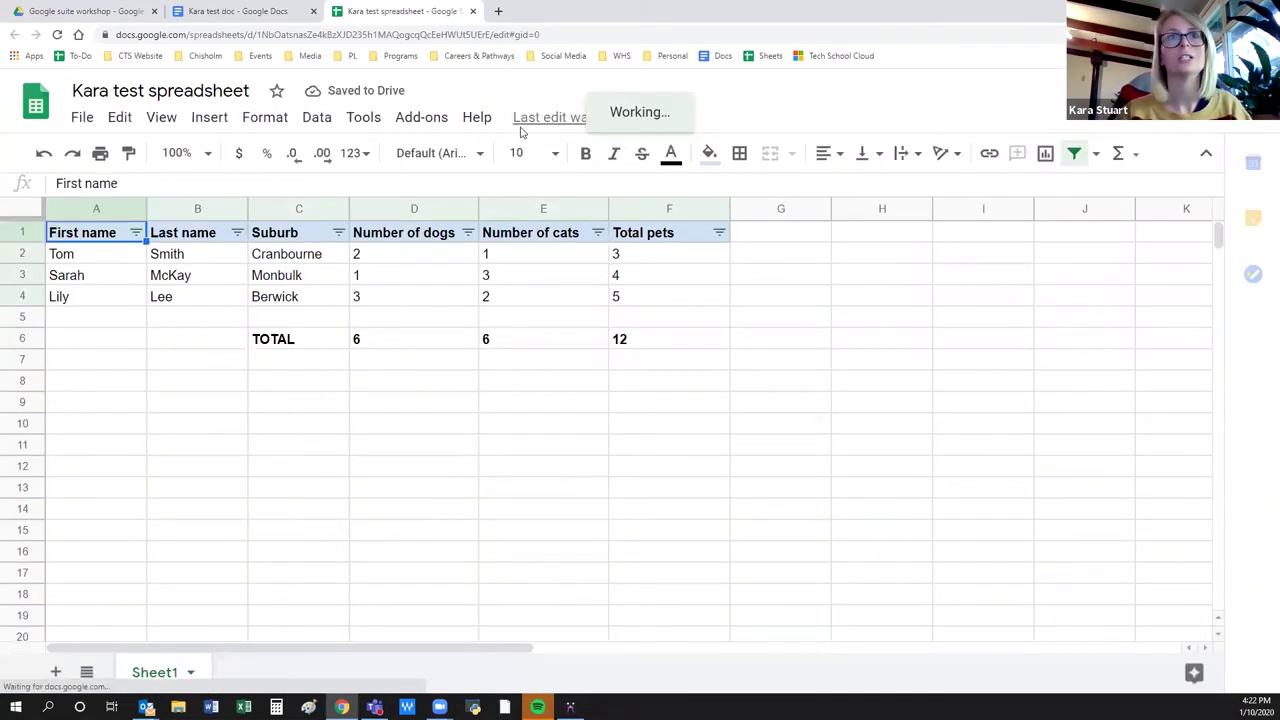
pyautogui.click(258, 11)
pyautogui.scroll(-1, 745, 544)
pyautogui.scroll(2, 745, 544)
pyautogui.click(275, 120)
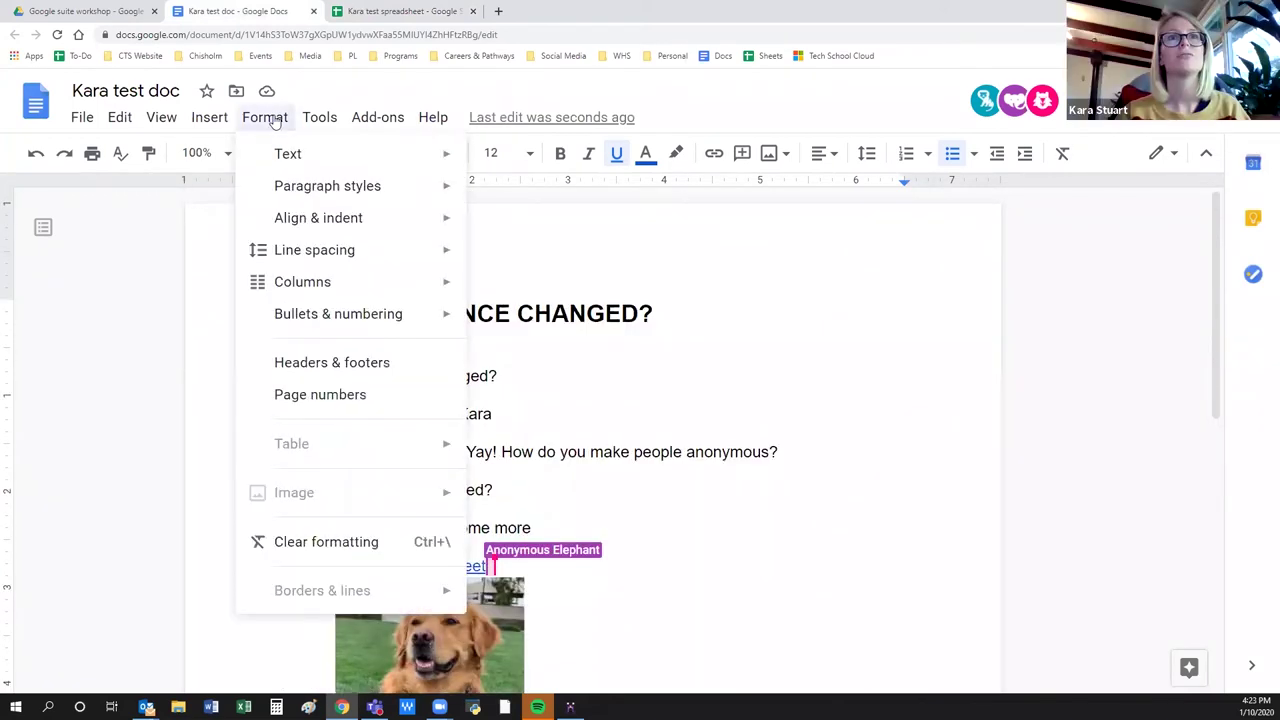
# End the education bullet list with a plain line, leaving the Insert > Table menu unused.
pyautogui.click(668, 372)
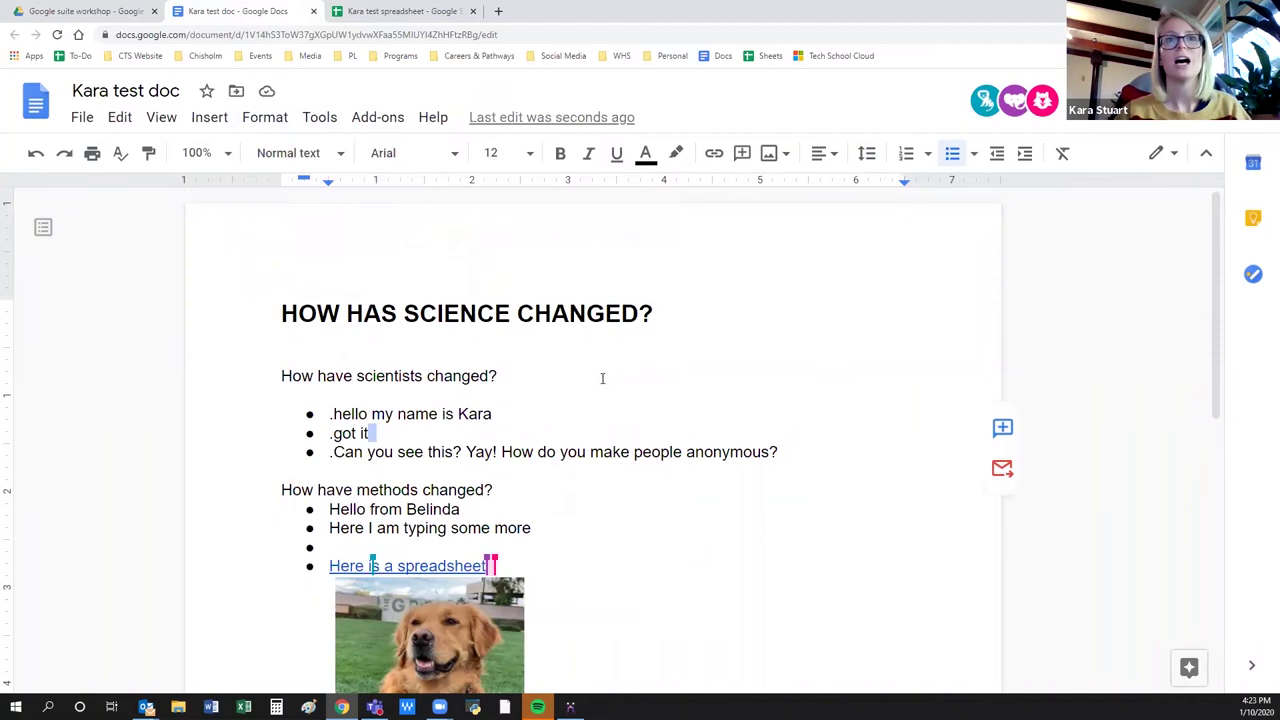
pyautogui.scroll(-5, 600, 374)
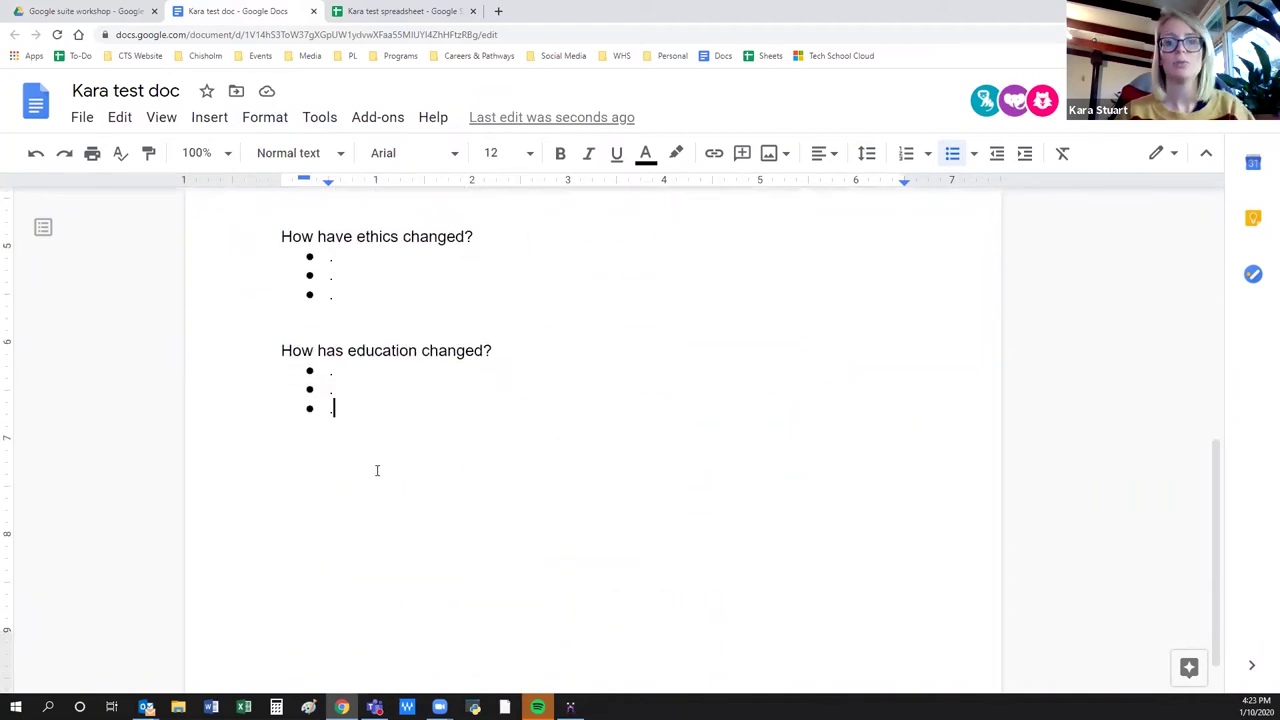
pyautogui.press('Return')
pyautogui.press('Return')
pyautogui.press('Return')
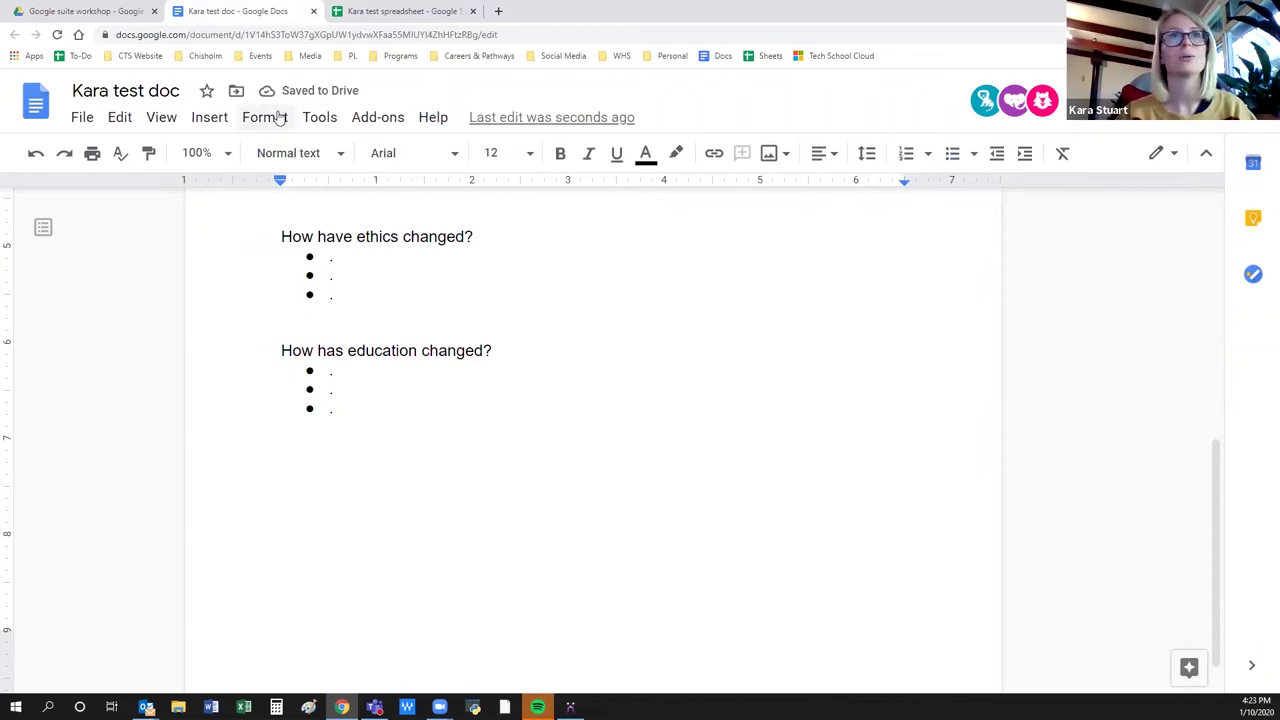
pyautogui.click(200, 118)
pyautogui.moveTo(229, 189)
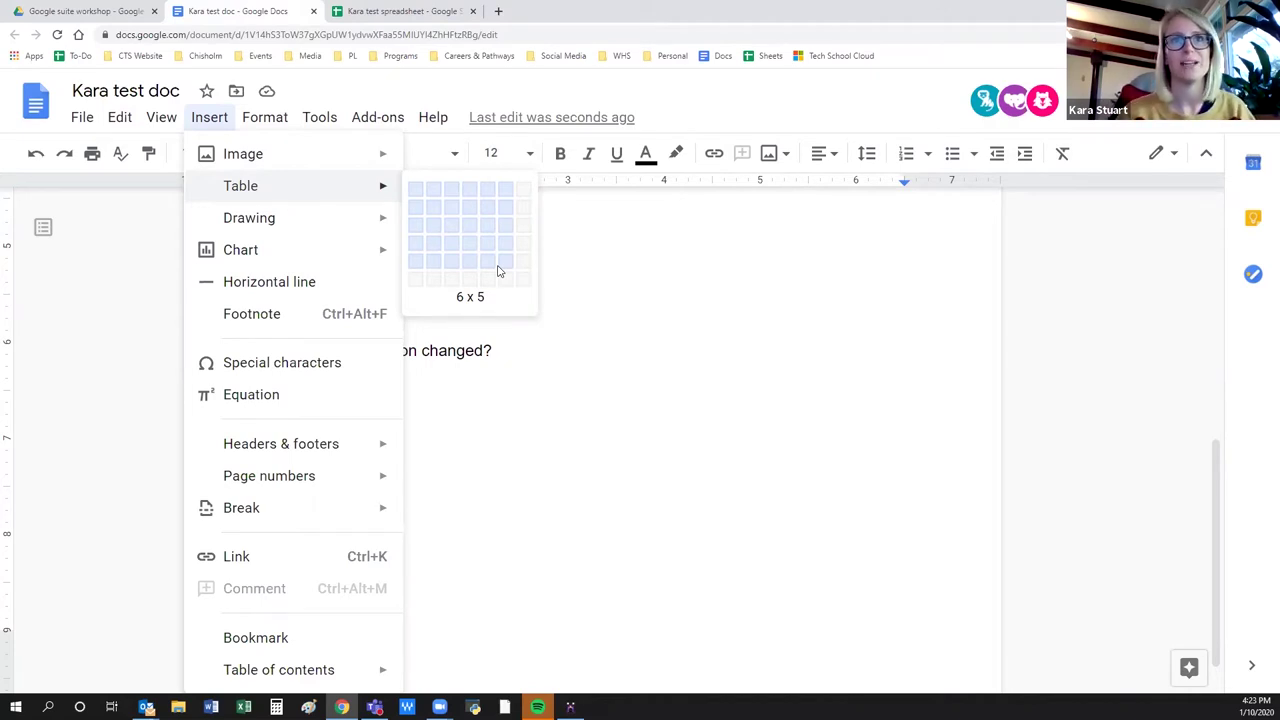
pyautogui.click(738, 321)
pyautogui.scroll(5, 737, 421)
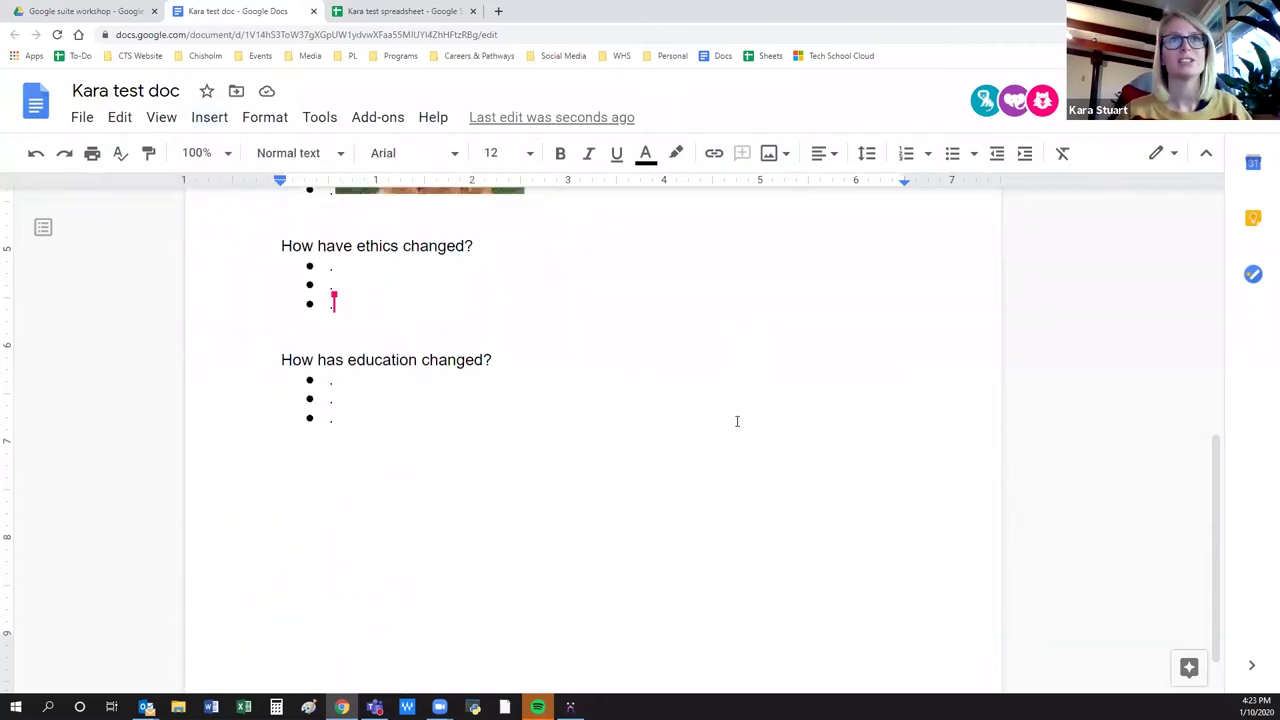
# Set the 'How have scientists changed?' question in the Georgia font.
pyautogui.moveTo(283, 309); pyautogui.dragTo(262, 292)
pyautogui.click(520, 311)
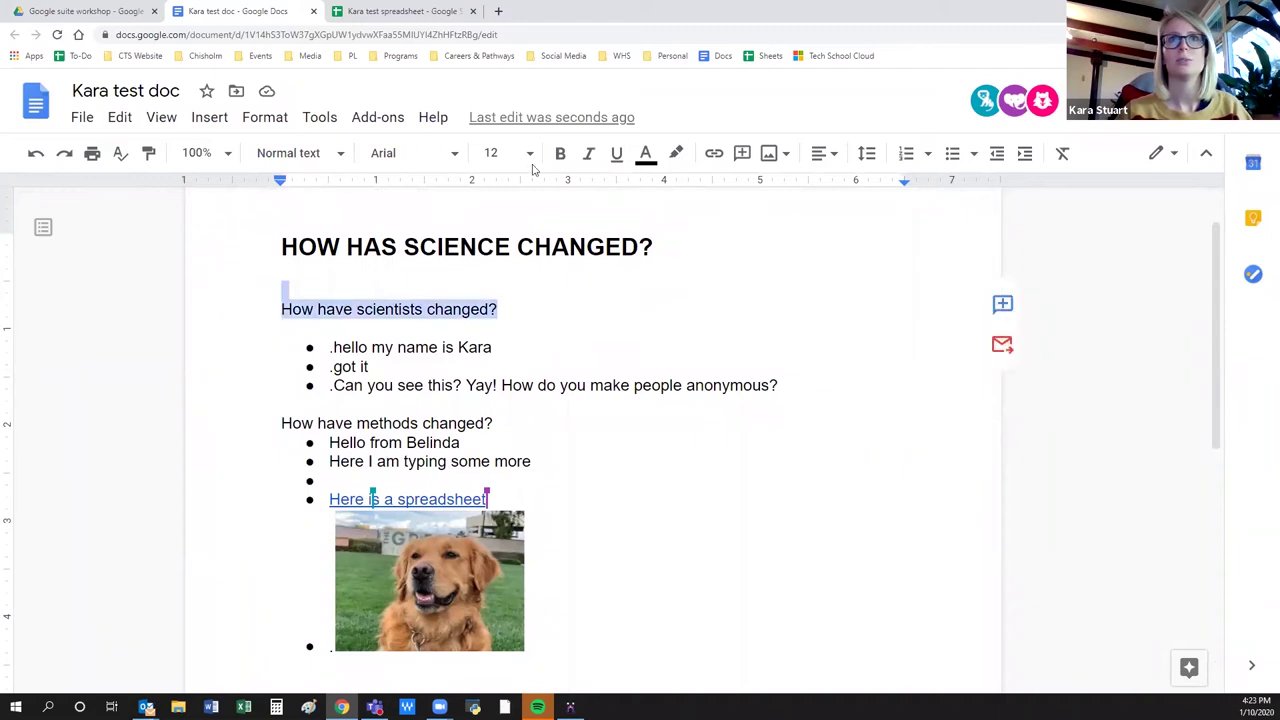
pyautogui.click(452, 154)
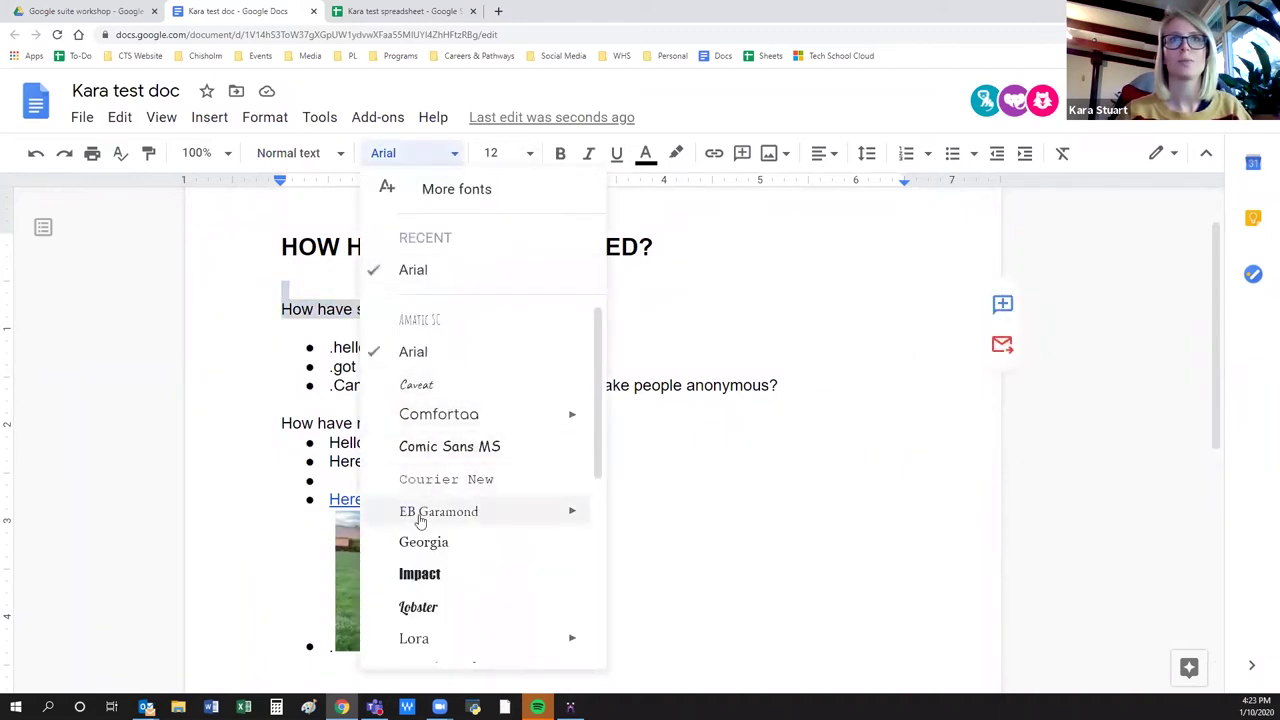
pyautogui.click(424, 541)
pyautogui.click(480, 294)
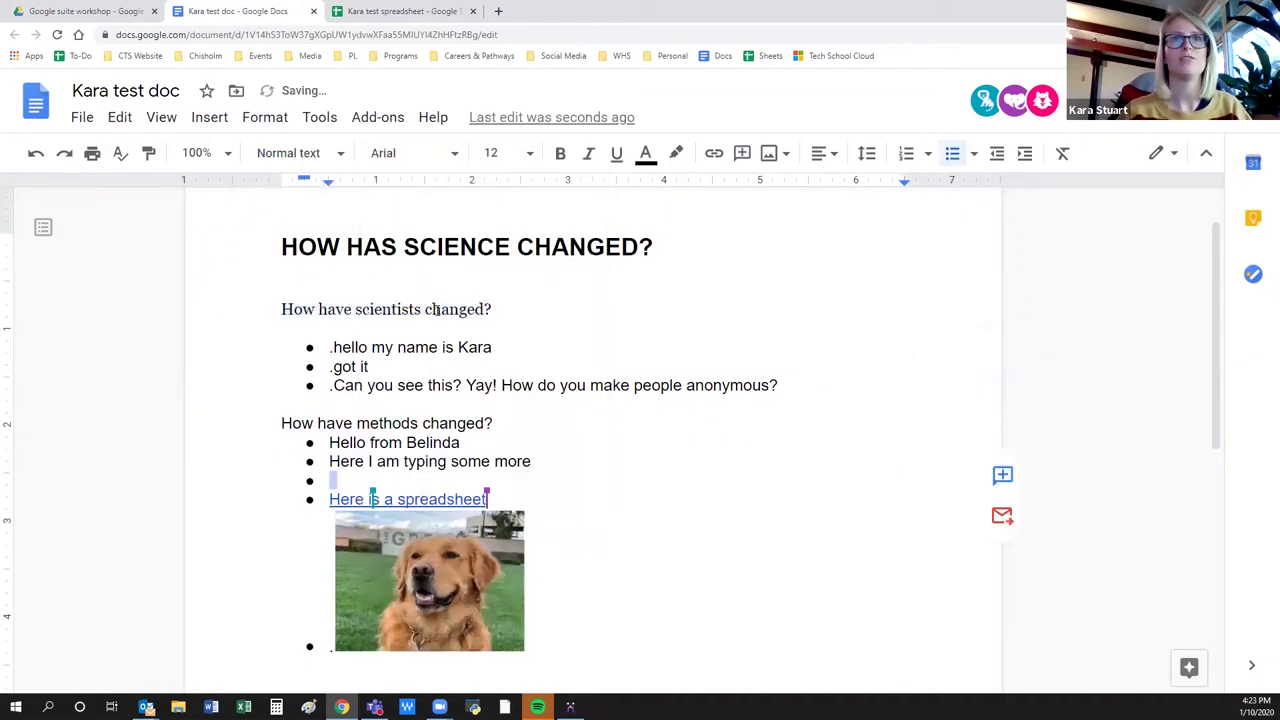
# Paint the Georgia formatting onto the three scientists bullets and add a blank line after them.
pyautogui.moveTo(467, 310)
pyautogui.mouseDown()
pyautogui.moveTo(372, 310)
pyautogui.moveTo(329, 347)
pyautogui.mouseUp()
pyautogui.doubleClick(150, 155)
pyautogui.moveTo(807, 428); pyautogui.dragTo(800, 385)
pyautogui.click(713, 462)
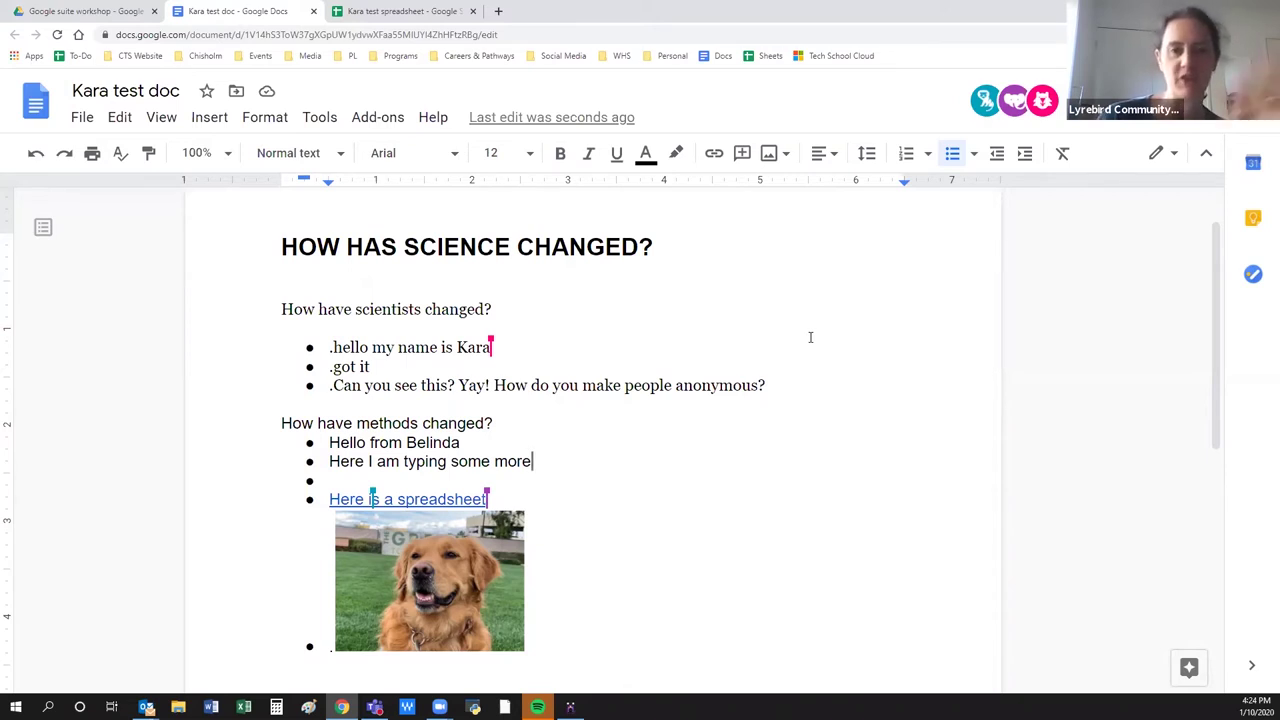
pyautogui.click(782, 385)
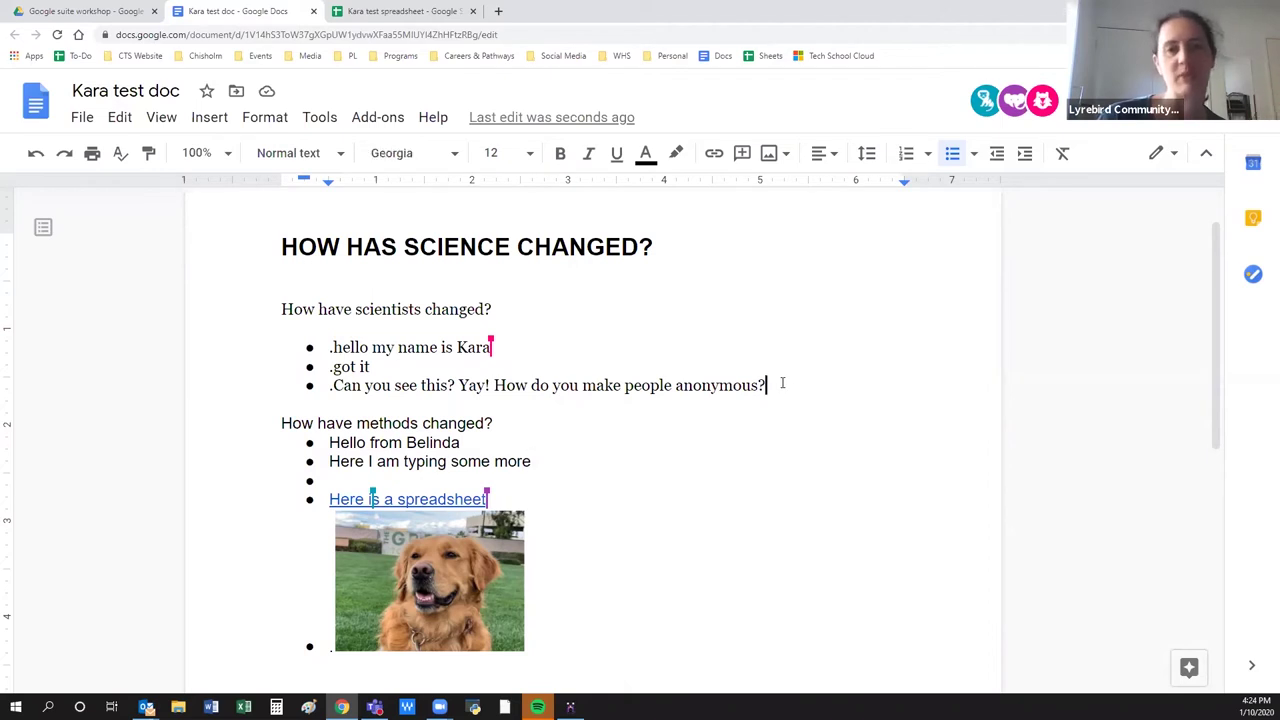
pyautogui.press('Return')
pyautogui.press('Return')
pyautogui.press('Return')
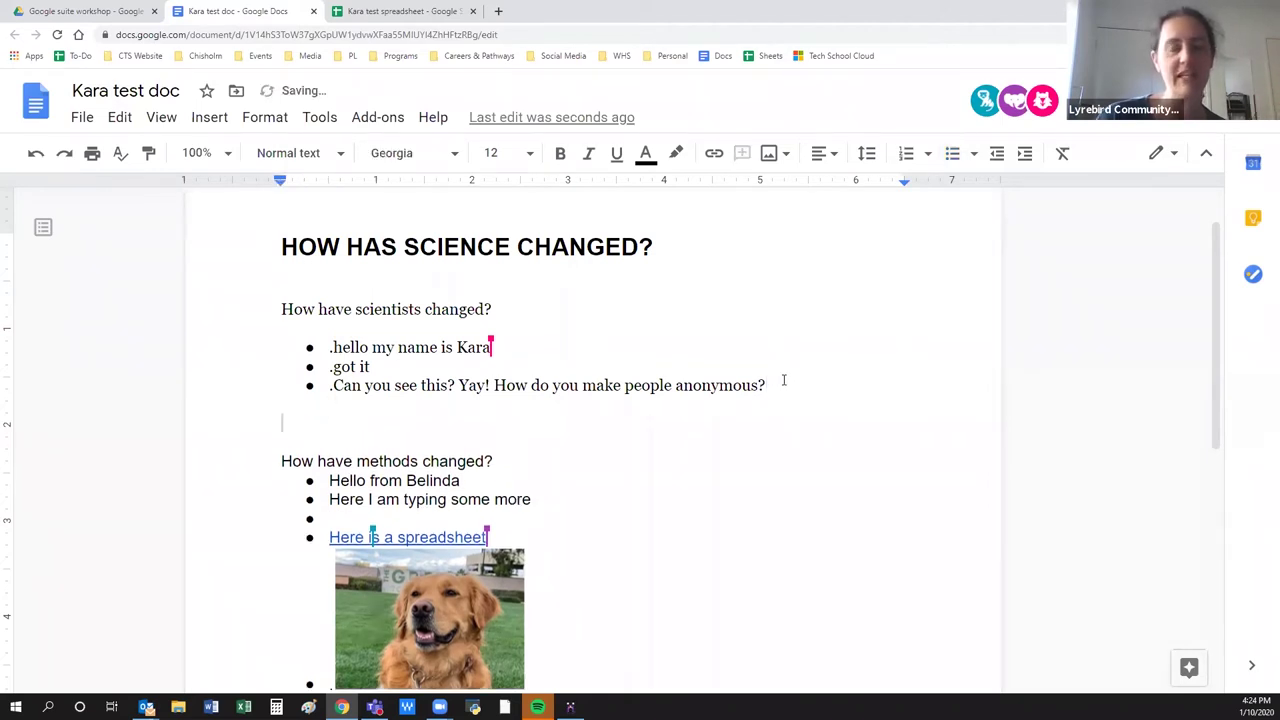
pyautogui.click(210, 117)
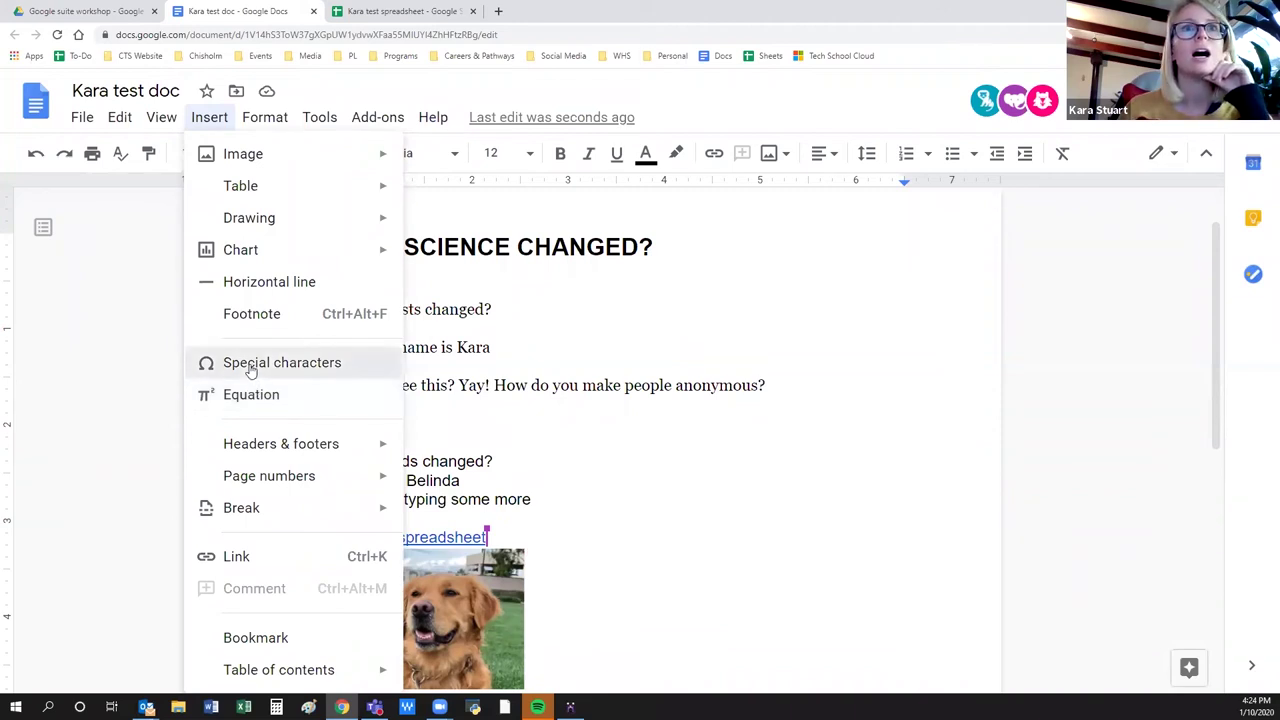
pyautogui.click(250, 364)
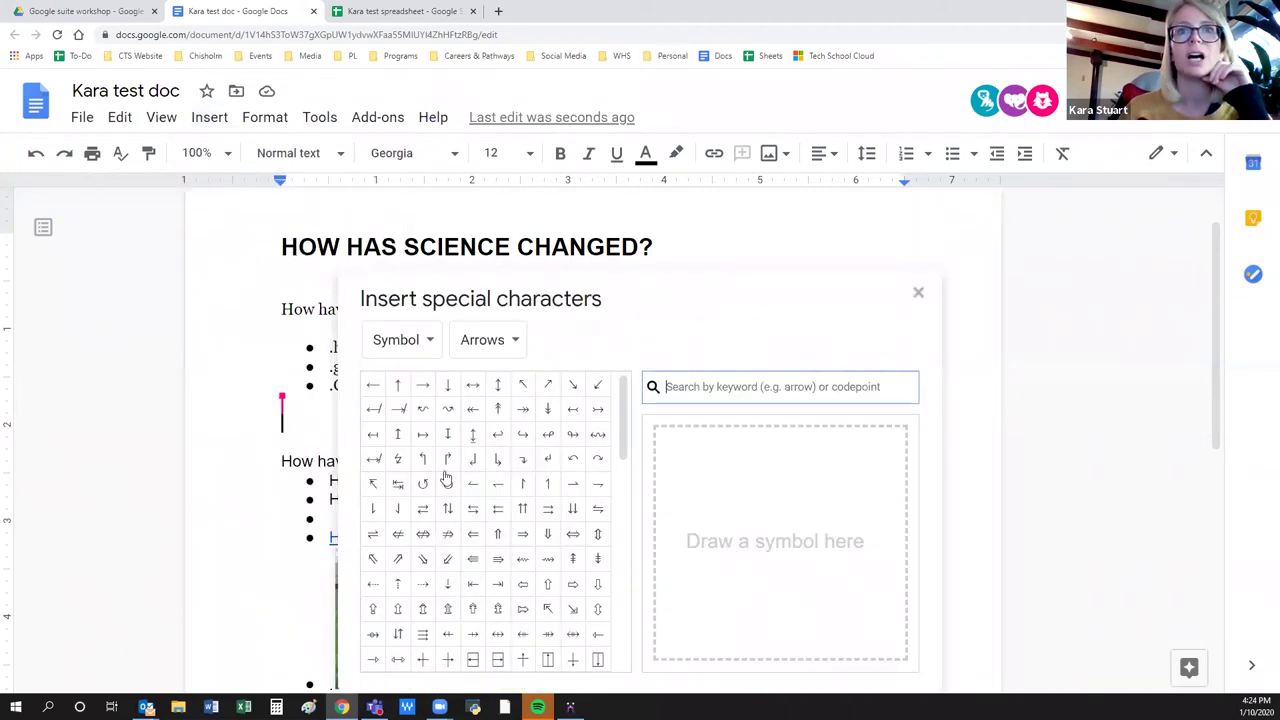
pyautogui.moveTo(526, 636)
pyautogui.scroll(-1, 423, 520)
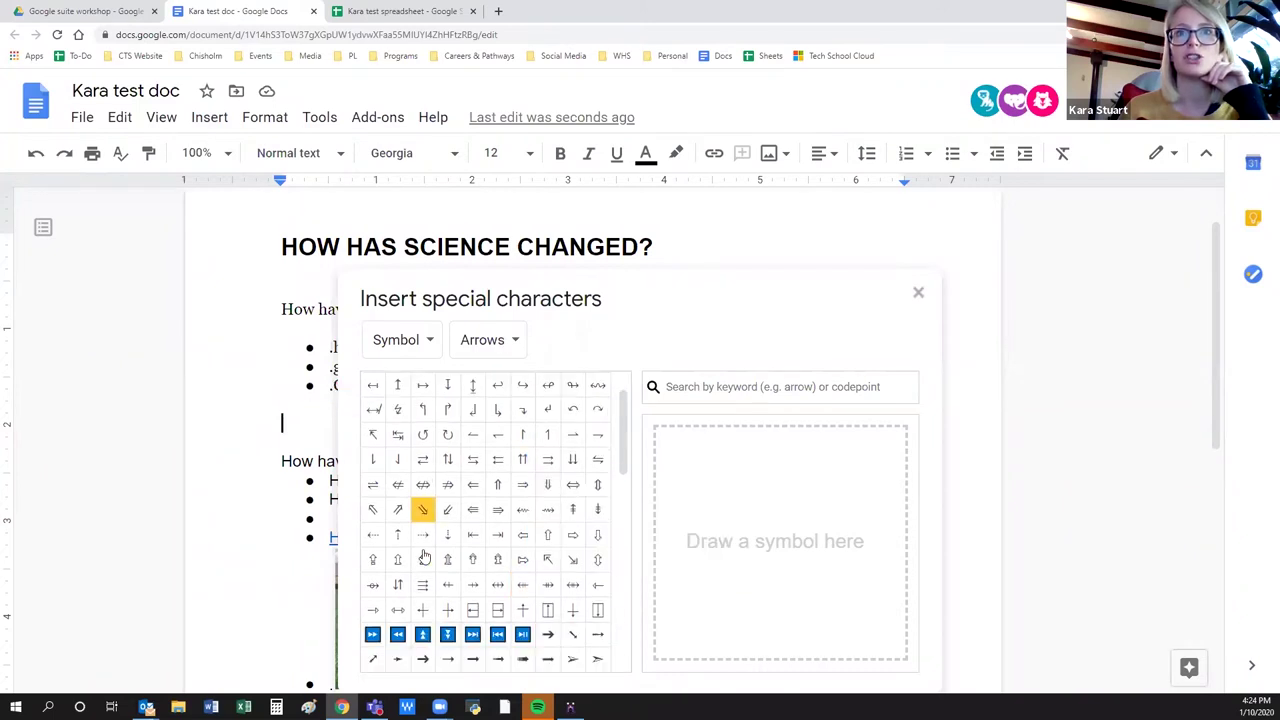
pyautogui.click(918, 295)
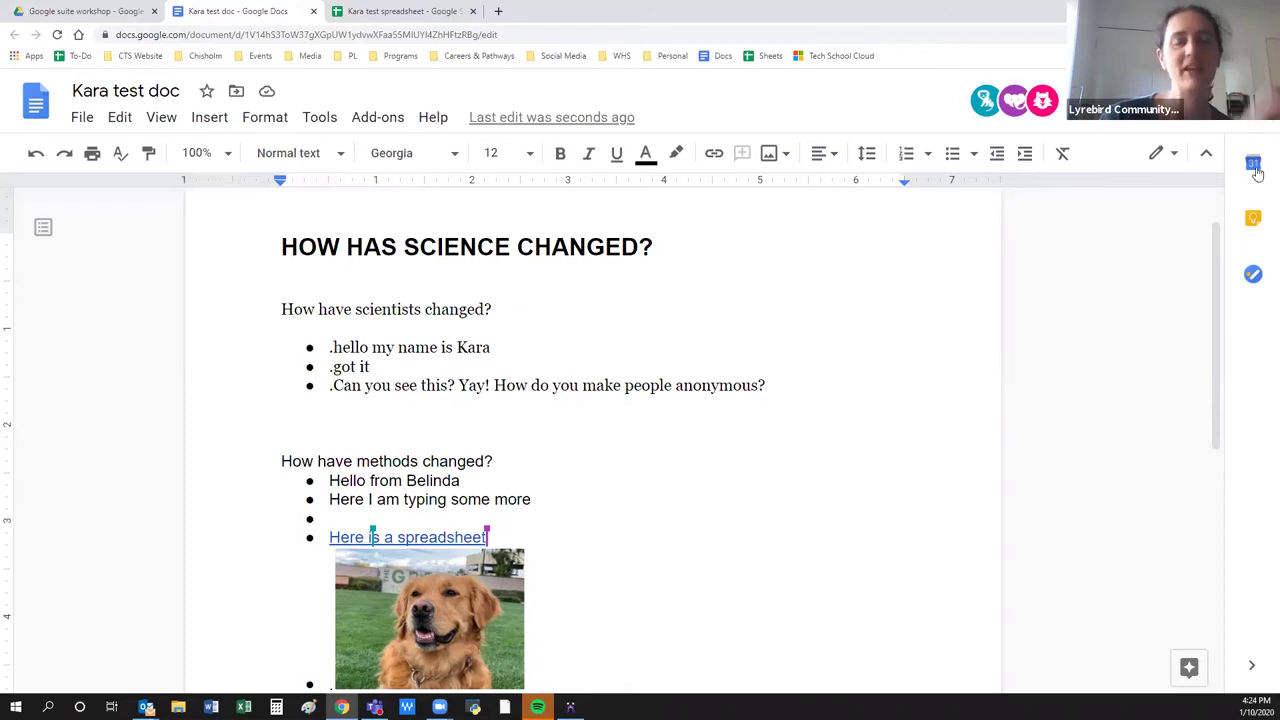
pyautogui.click(320, 118)
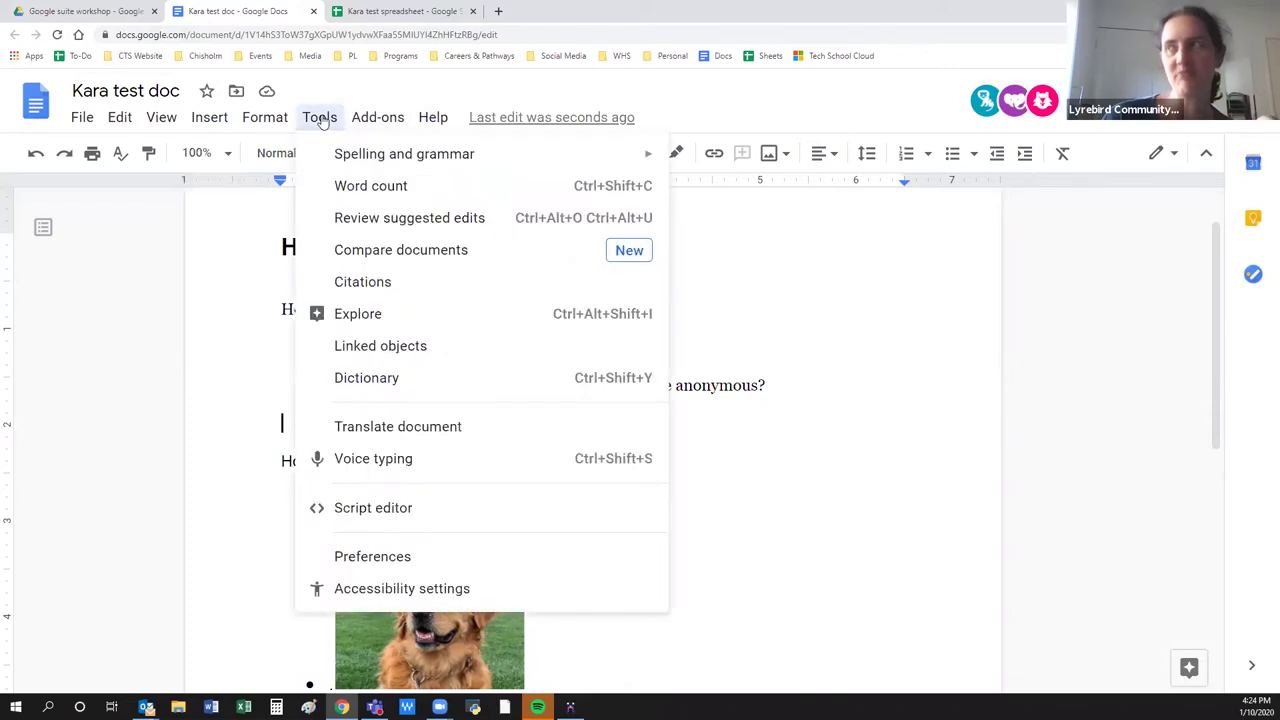
pyautogui.moveTo(262, 117)
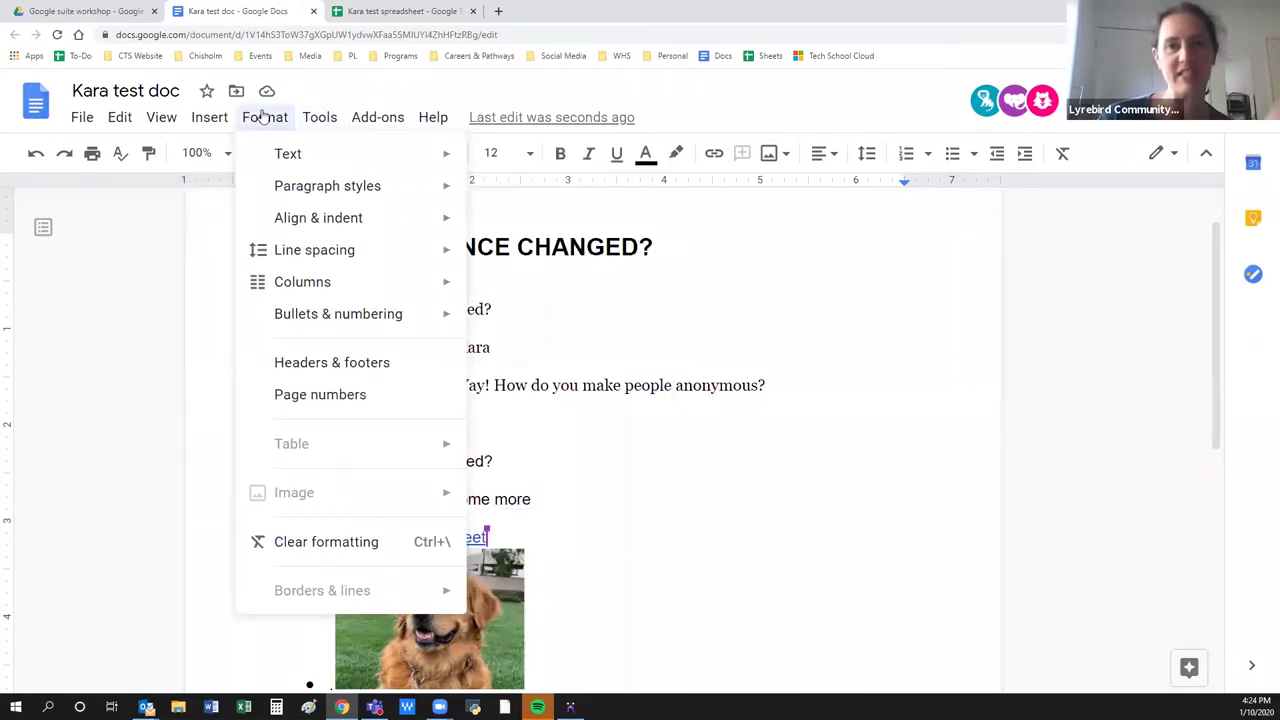
pyautogui.moveTo(206, 116)
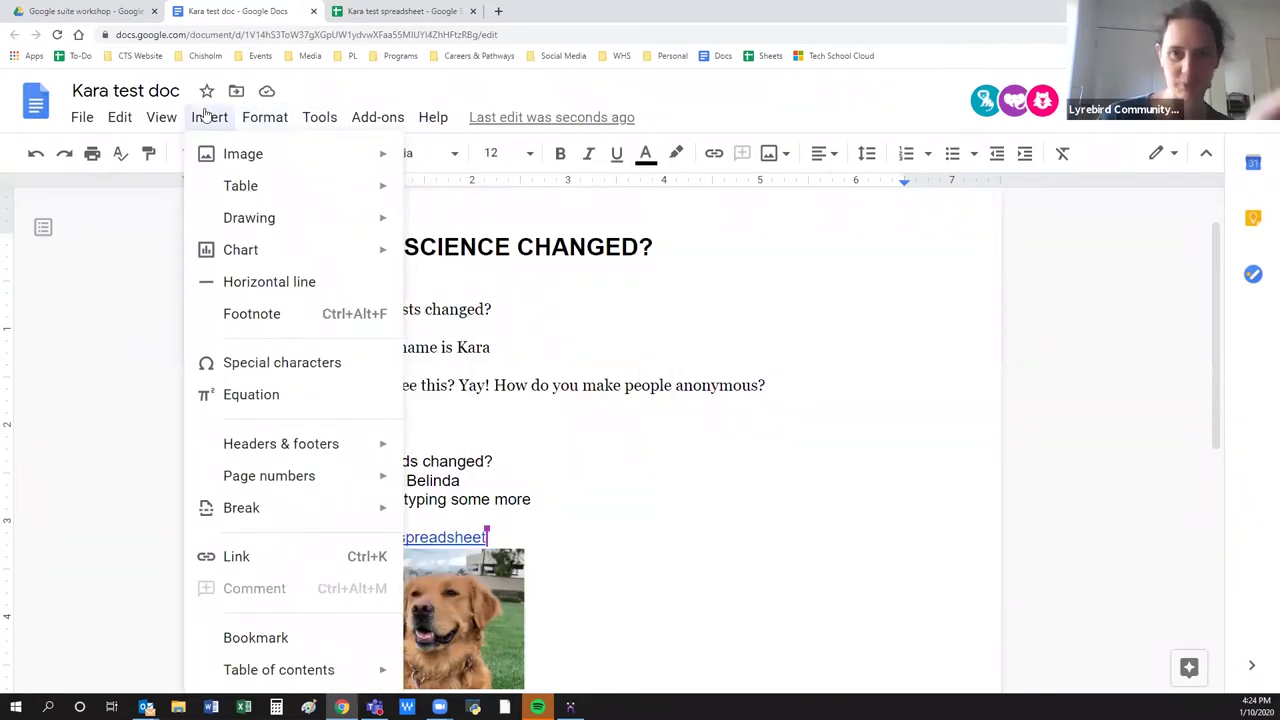
pyautogui.click(449, 427)
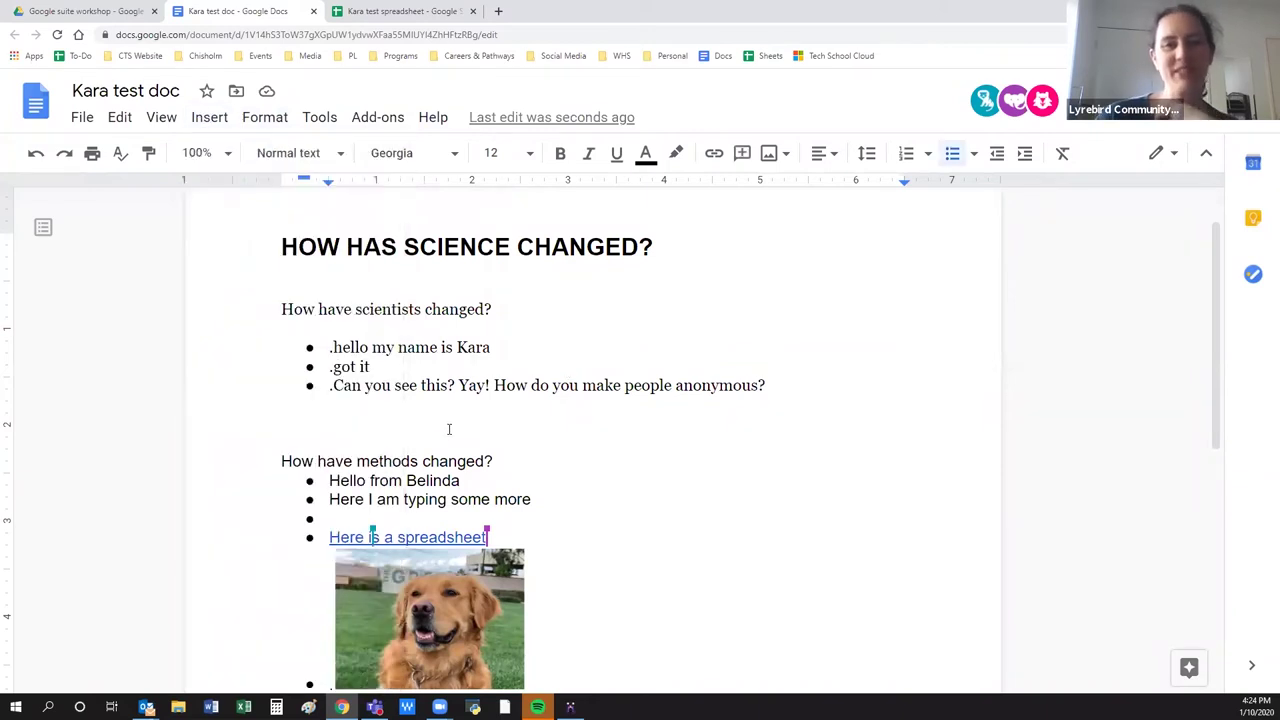
pyautogui.click(333, 349)
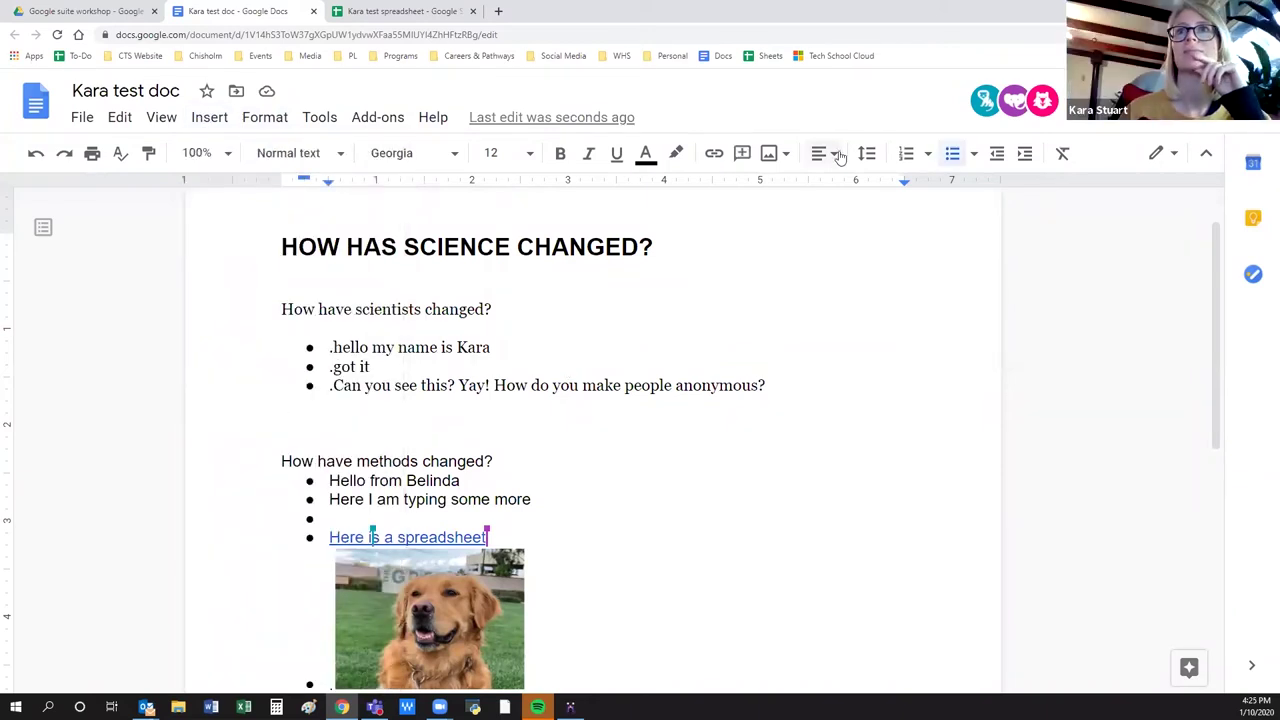
pyautogui.click(974, 154)
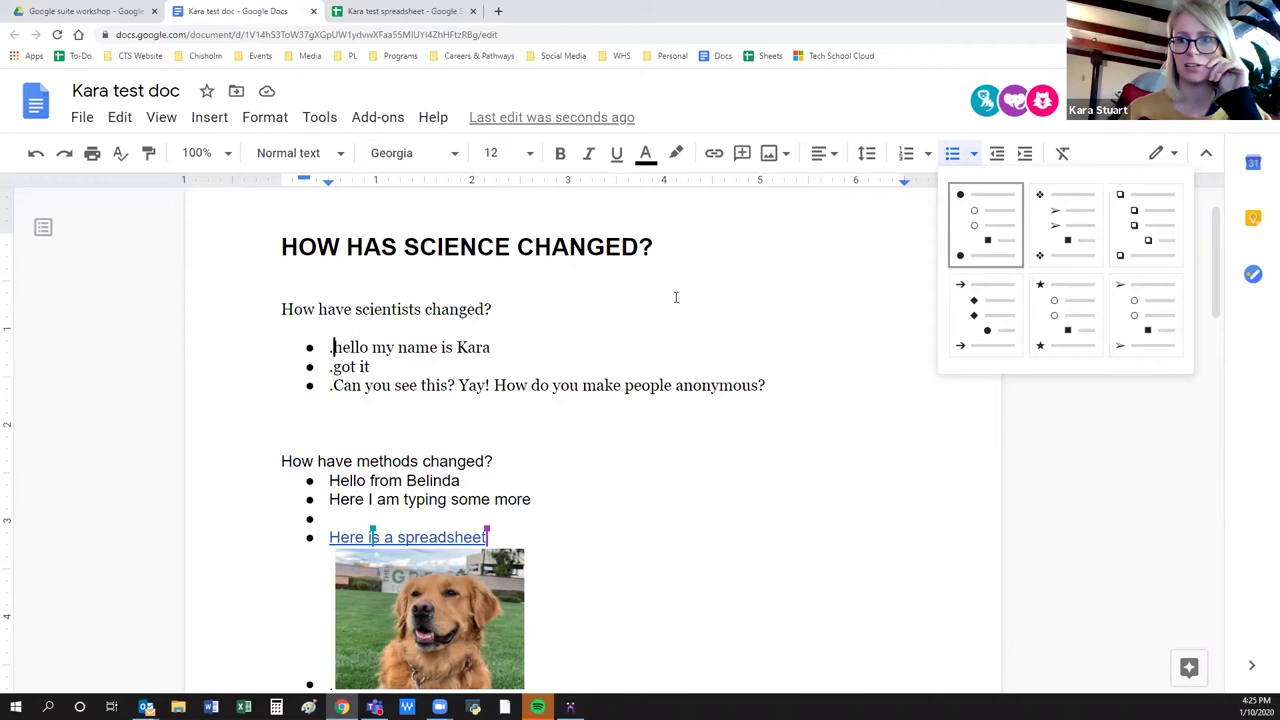
pyautogui.click(690, 330)
pyautogui.click(513, 402)
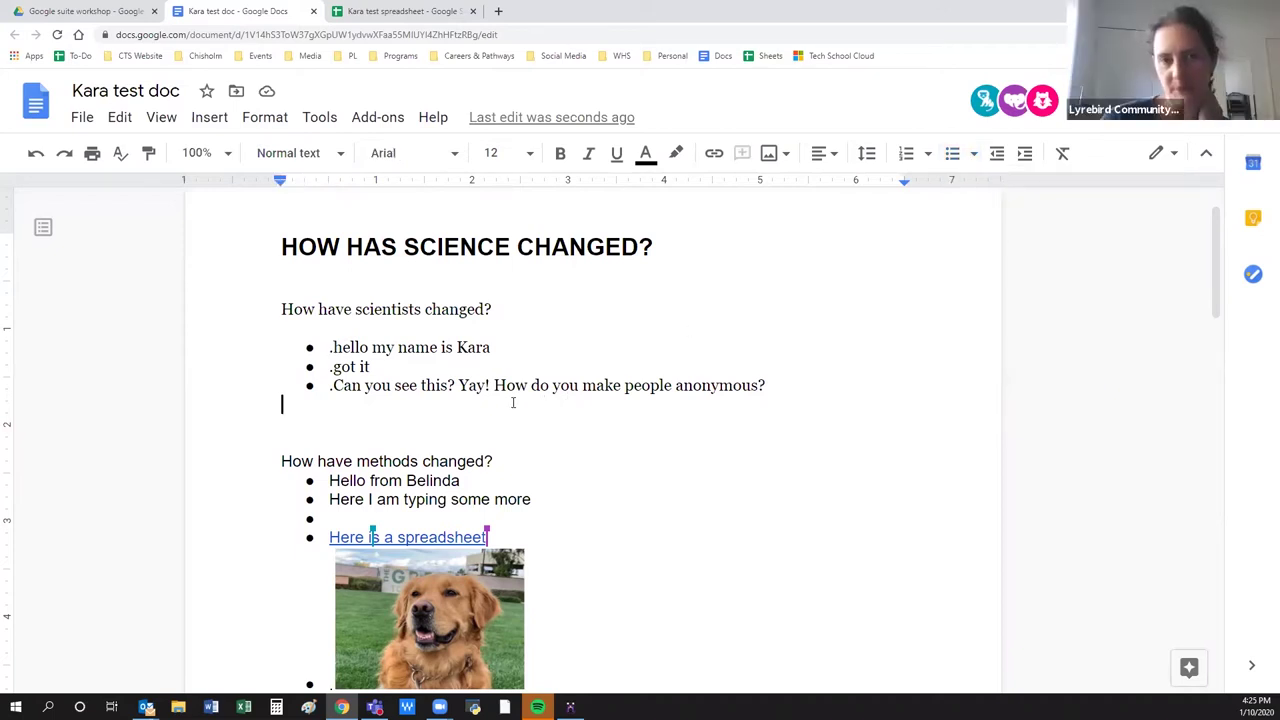
pyautogui.scroll(-3, 749, 520)
pyautogui.scroll(3, 745, 515)
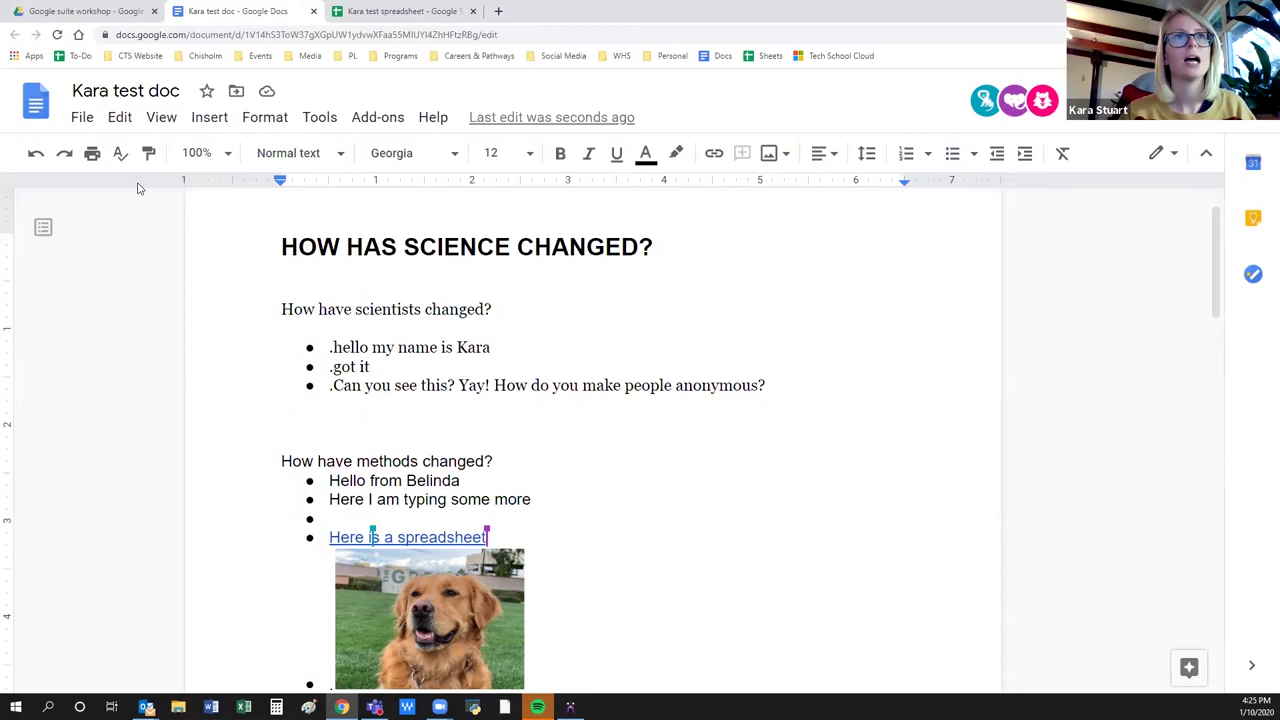
pyautogui.click(84, 119)
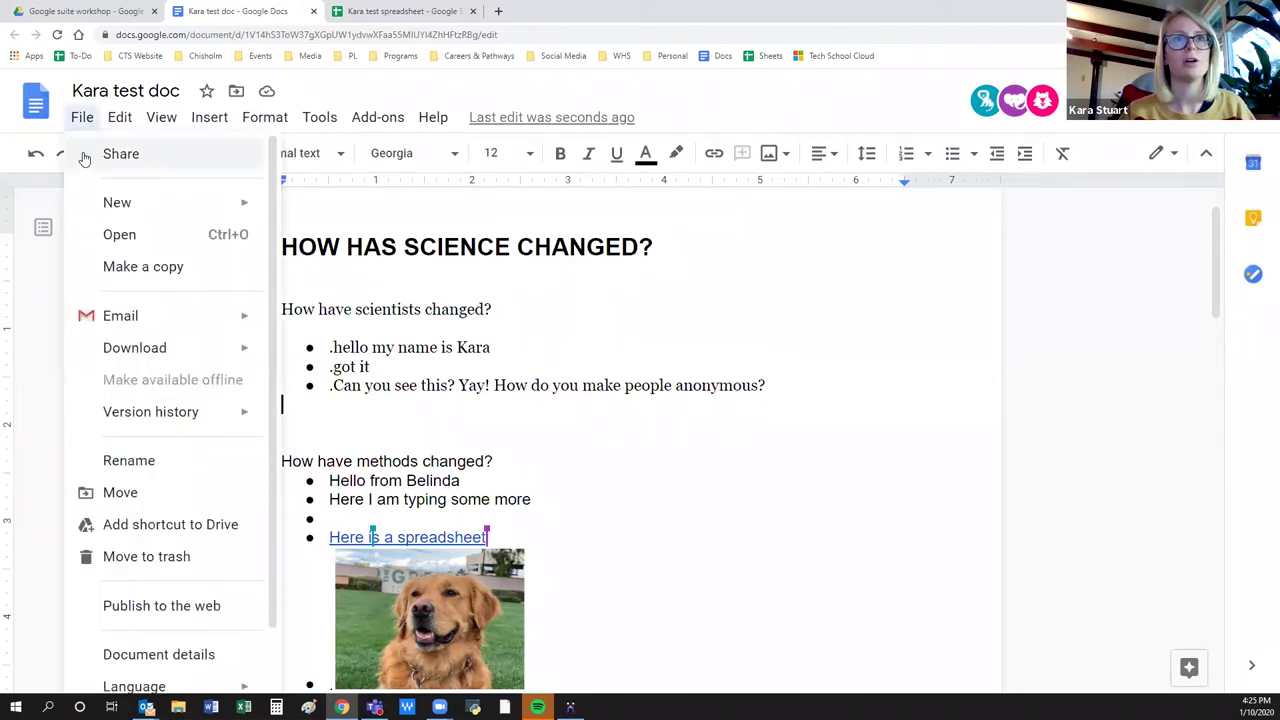
pyautogui.moveTo(155, 430)
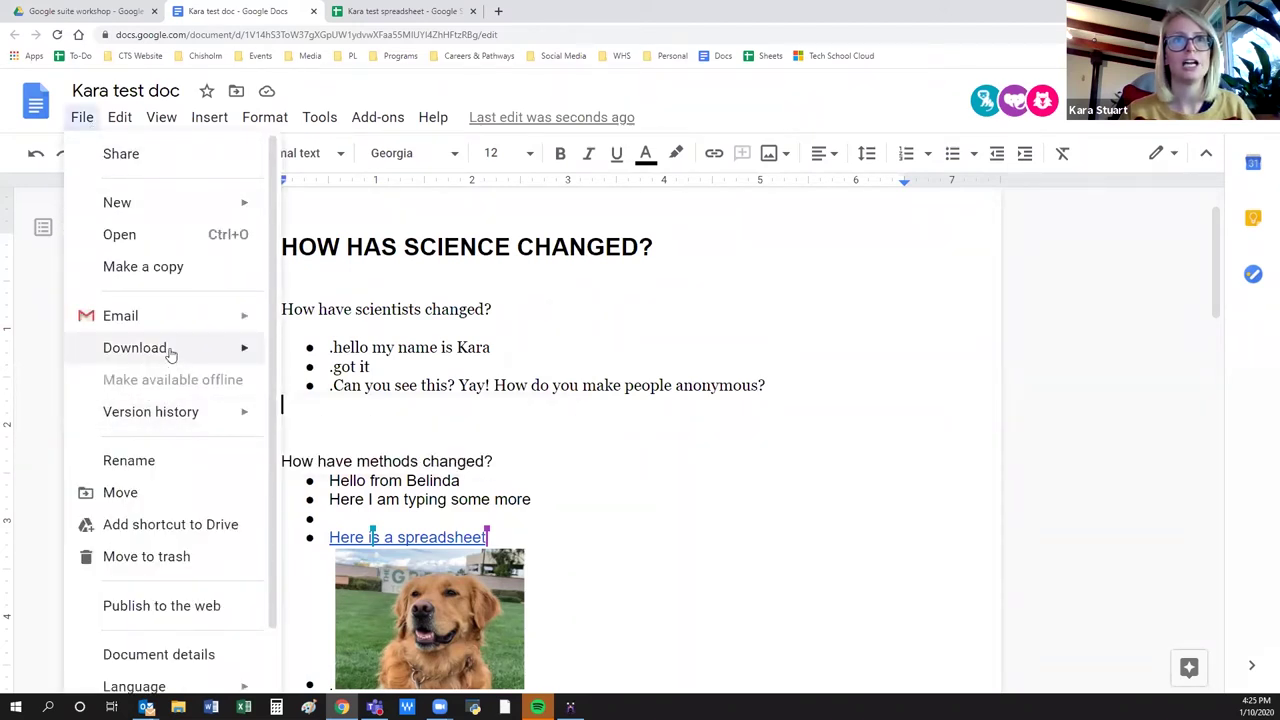
pyautogui.moveTo(170, 354)
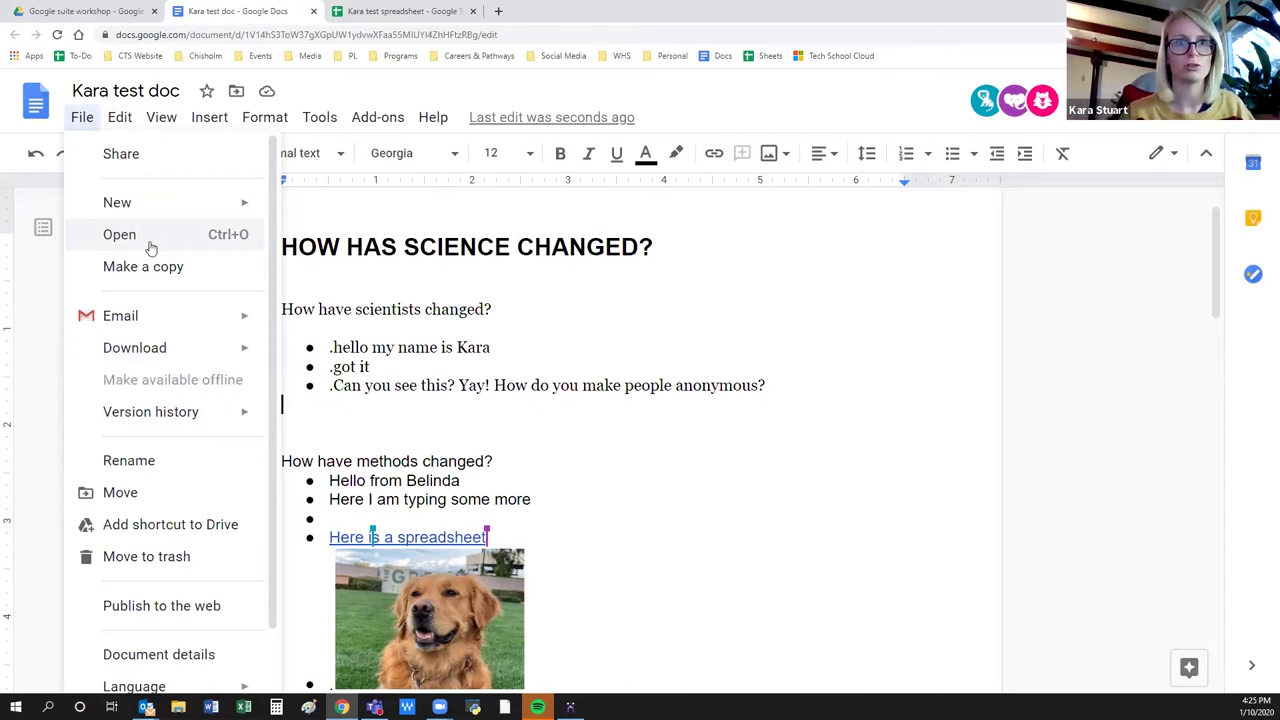
pyautogui.click(774, 484)
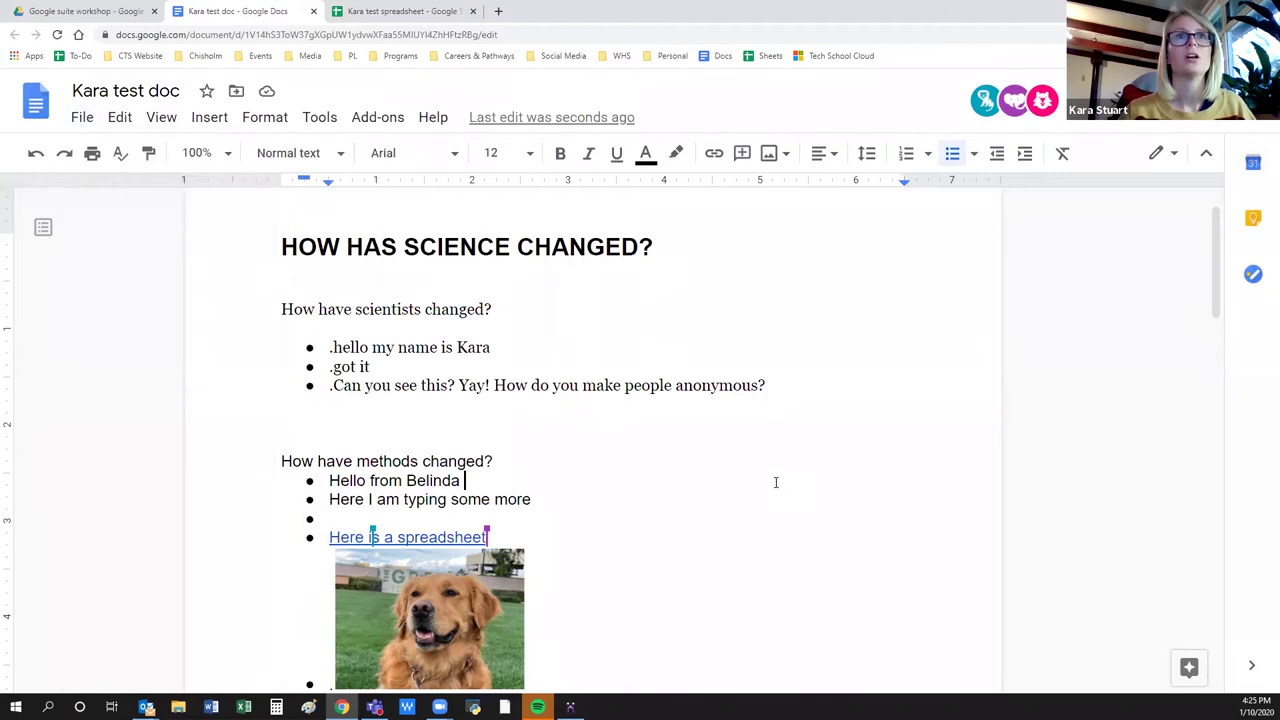
pyautogui.click(98, 10)
pyautogui.click(893, 531)
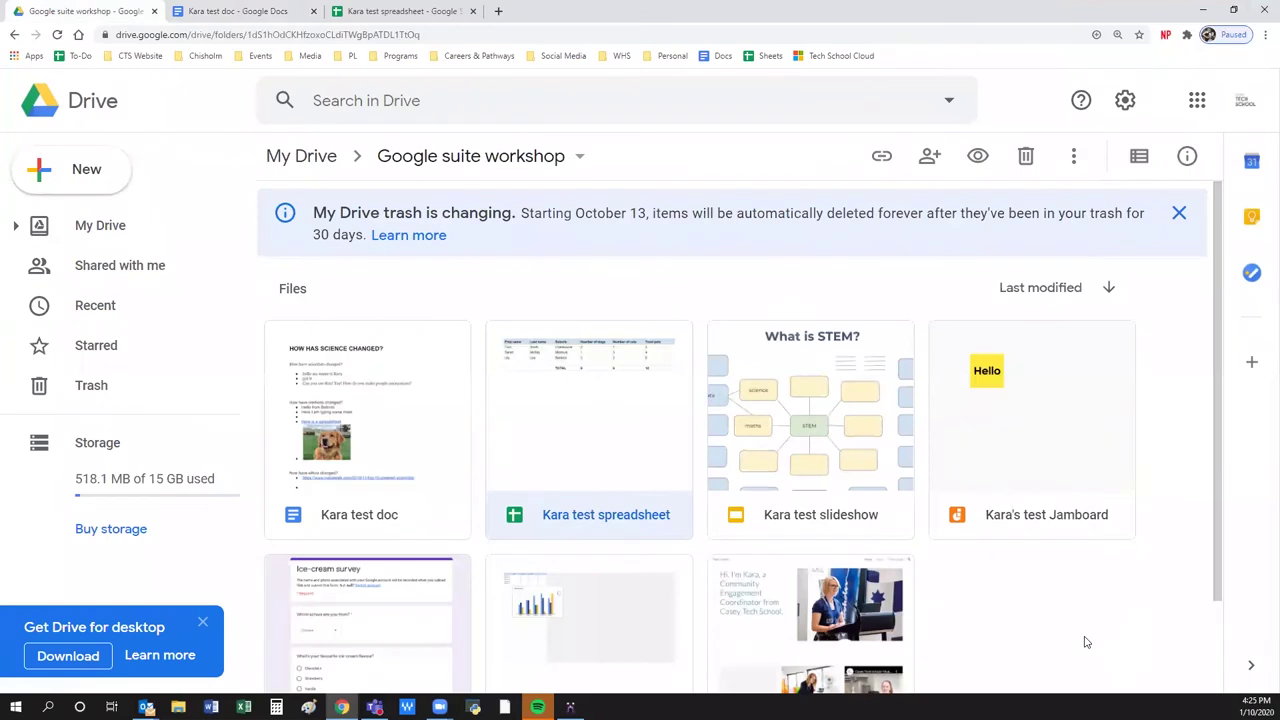
pyautogui.click(270, 10)
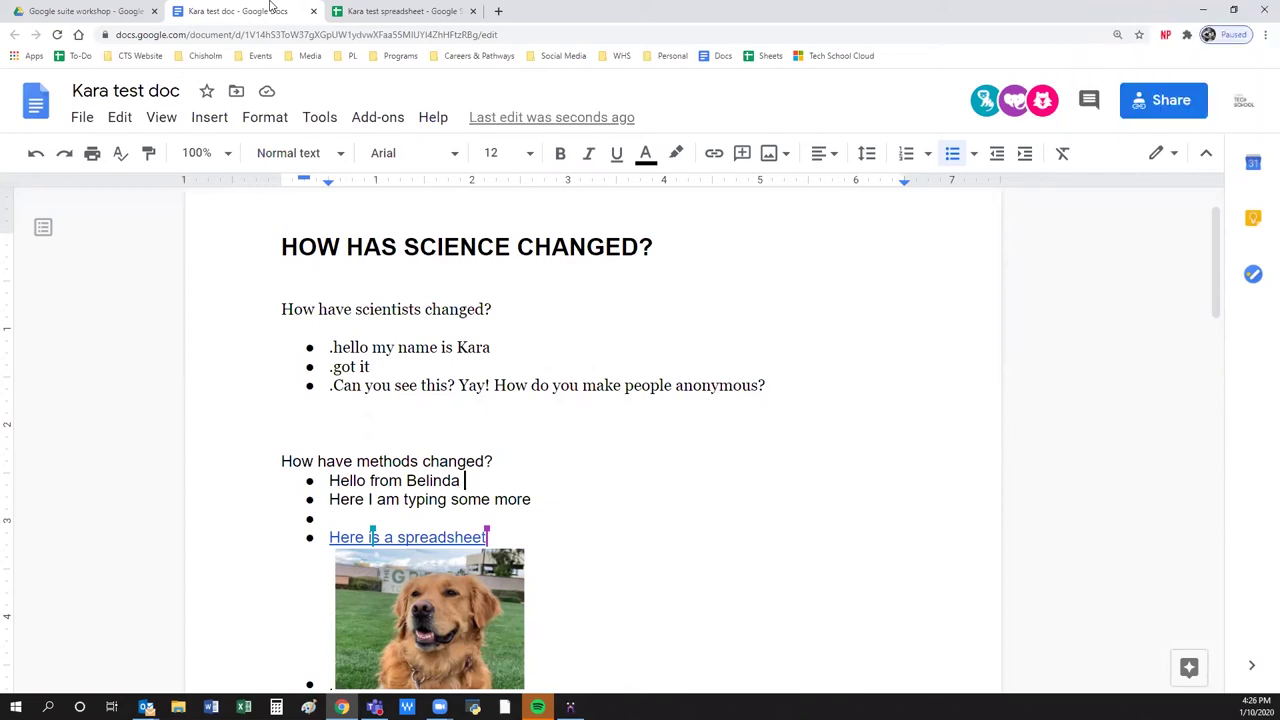
pyautogui.click(104, 10)
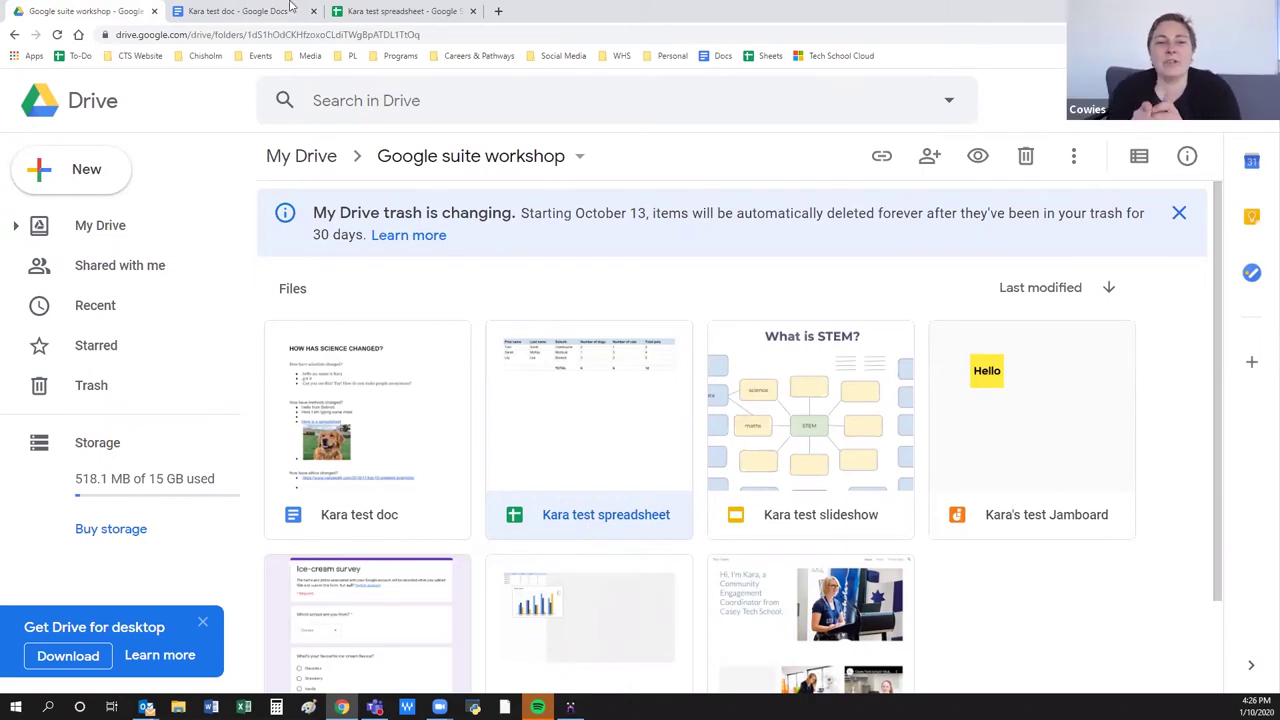
pyautogui.click(240, 11)
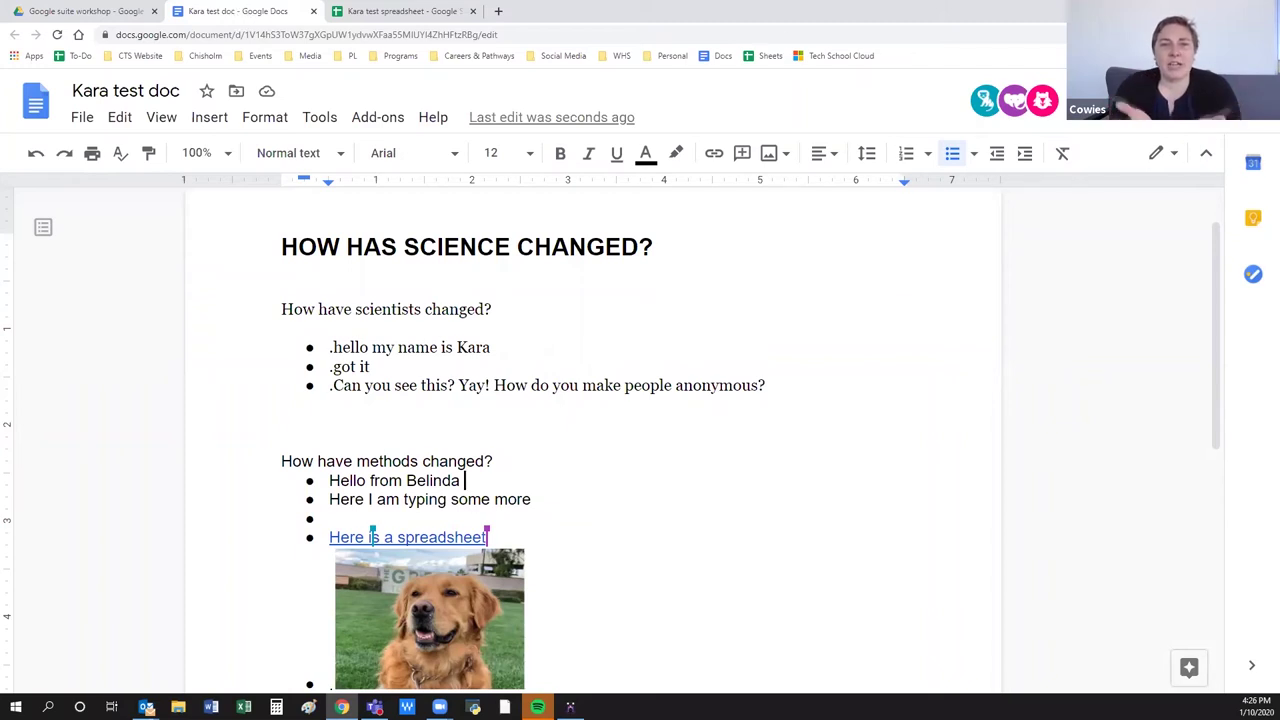
# Open the Share dialog for the test doc.
pyautogui.click(1120, 100)
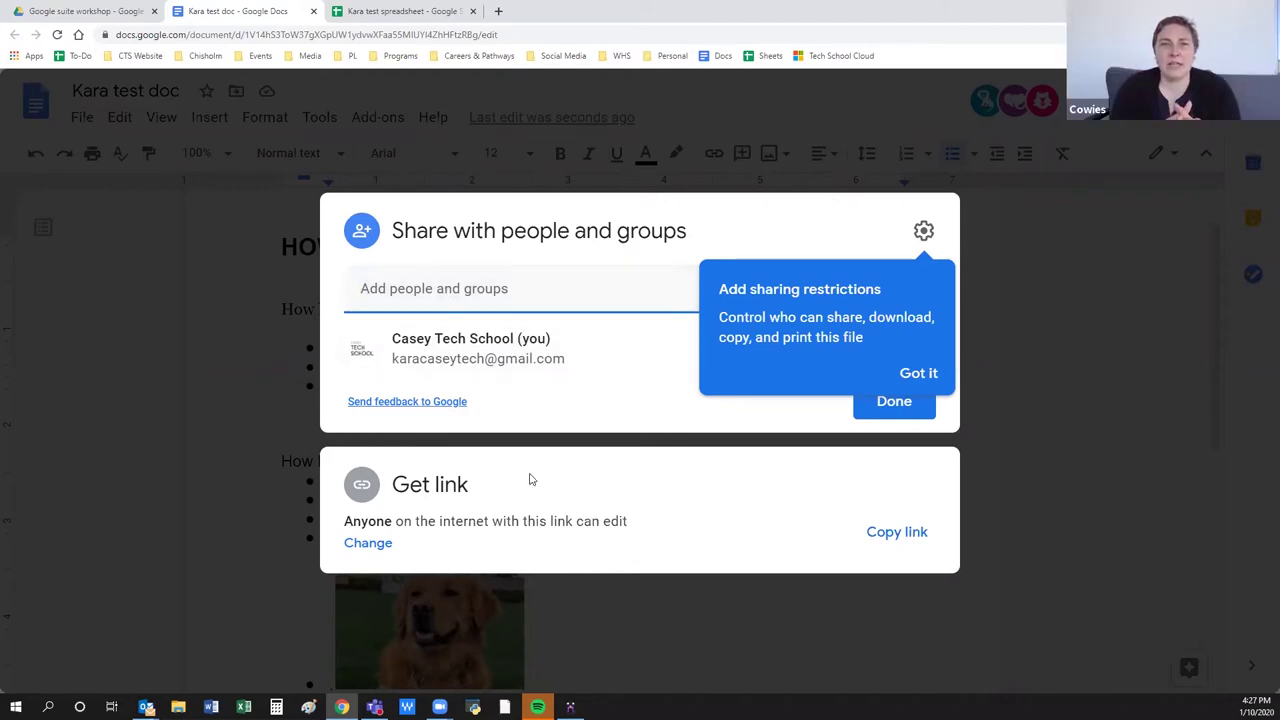
# Set the Kara test doc's link access to Restricted and close the sharing dialog.
pyautogui.click(366, 543)
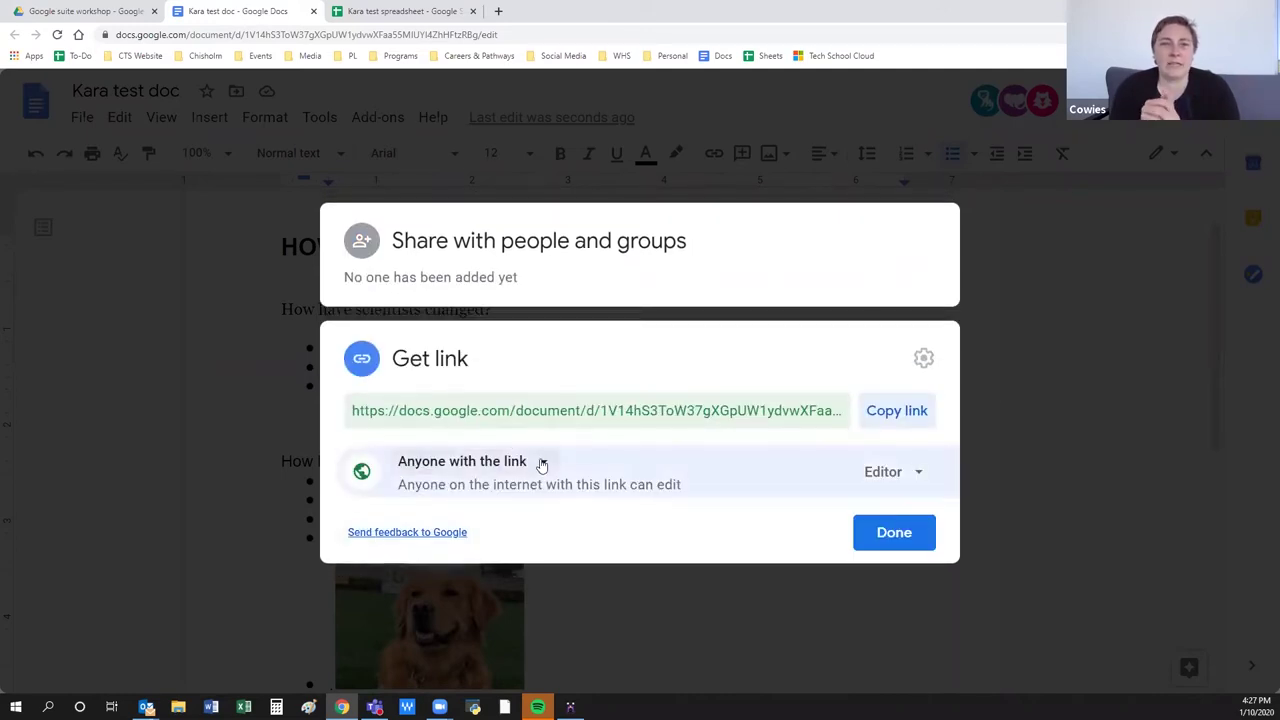
pyautogui.click(541, 465)
pyautogui.click(520, 506)
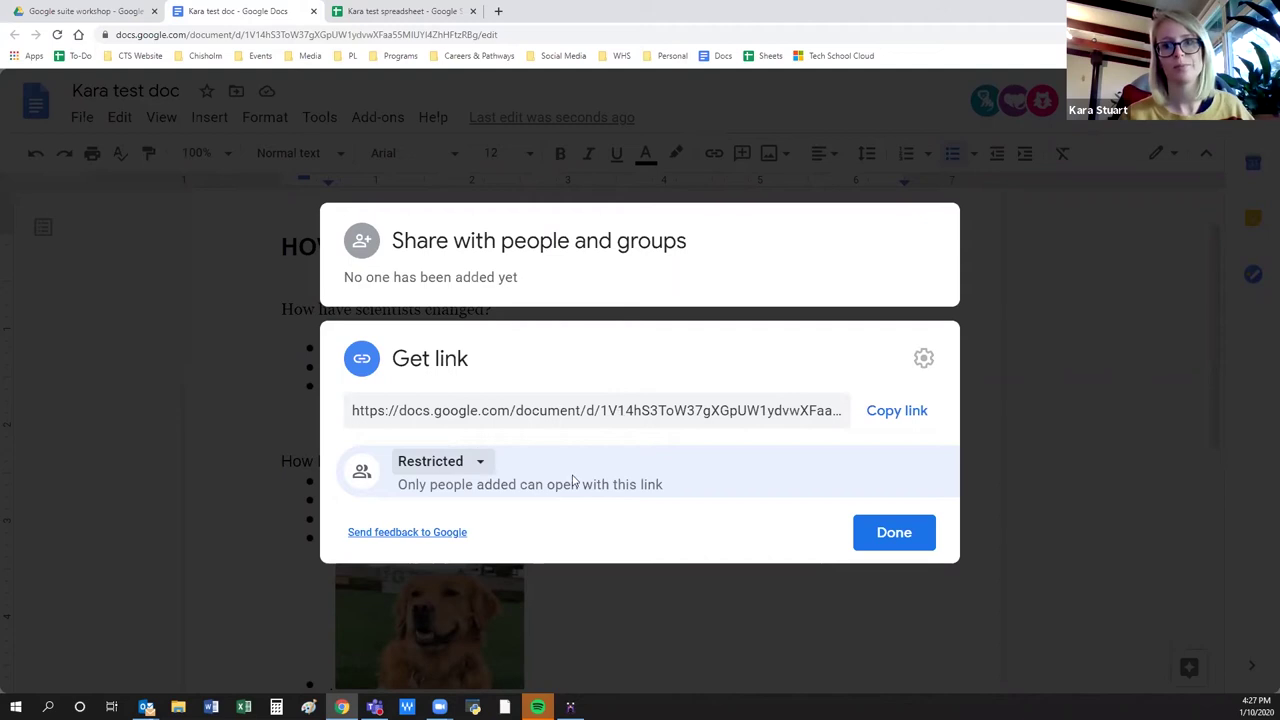
pyautogui.click(890, 533)
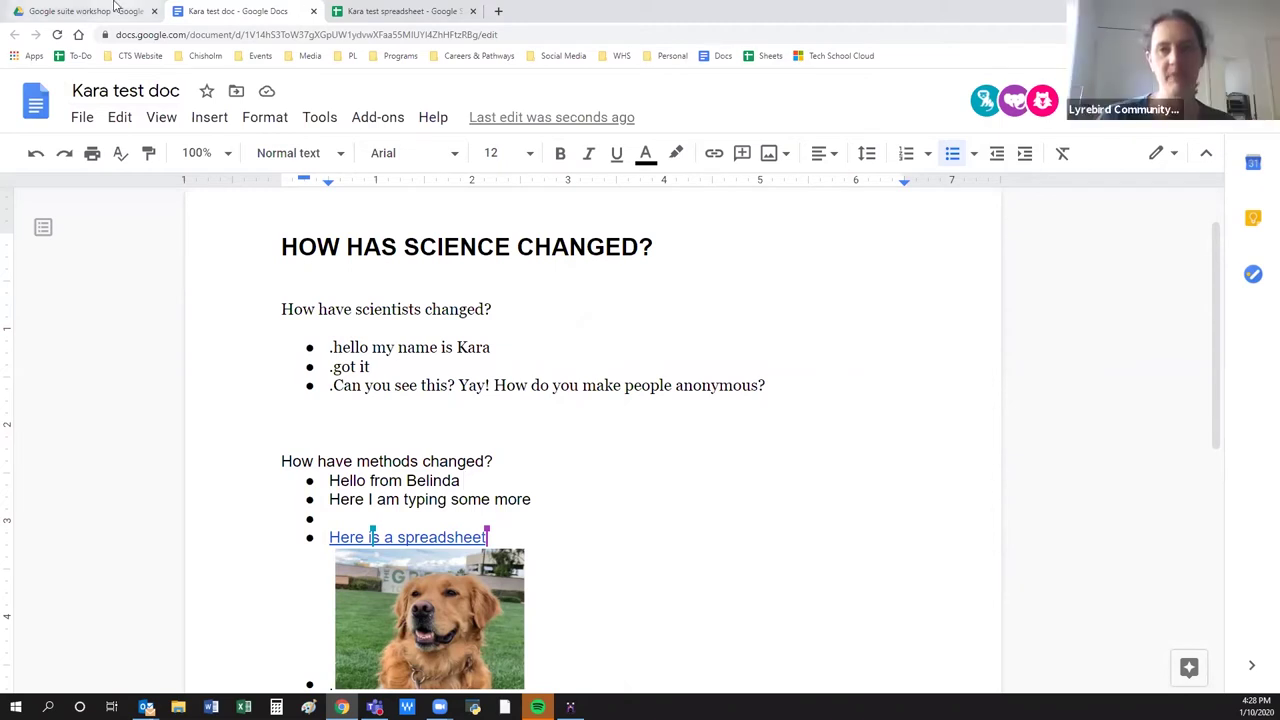
# Switch to the Kara test spreadsheet and copy its share link.
pyautogui.click(404, 12)
pyautogui.click(458, 490)
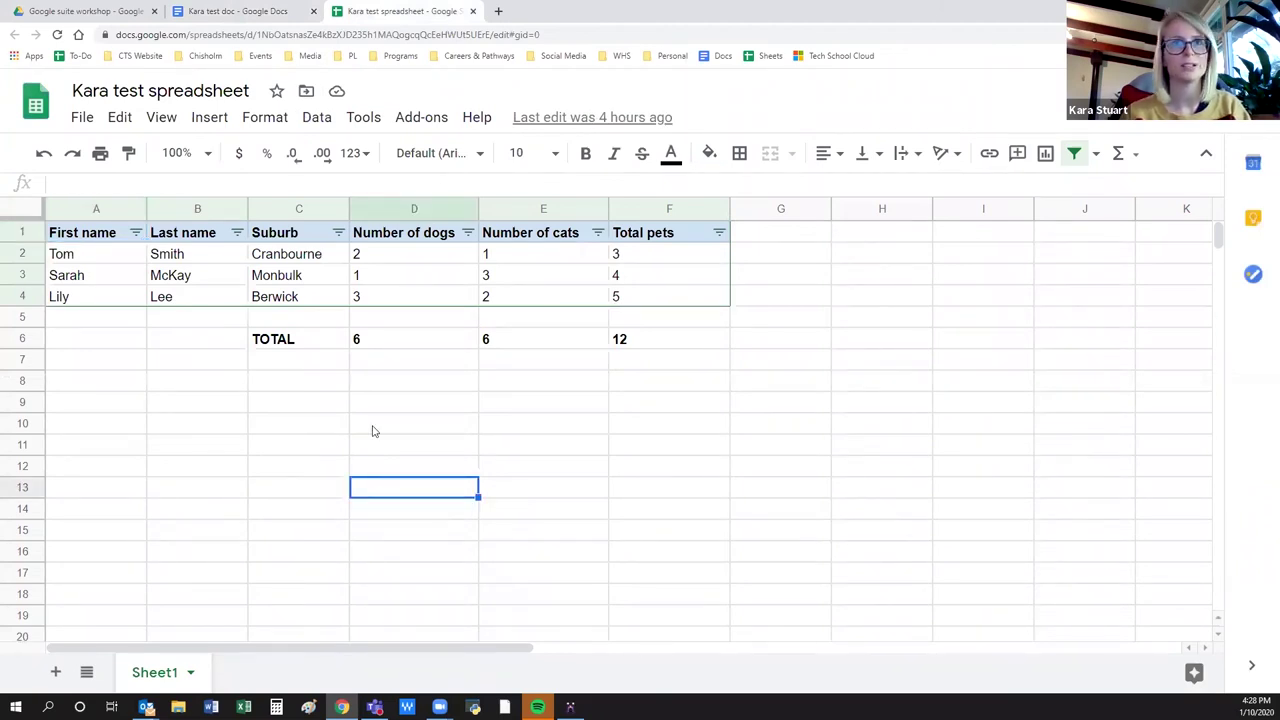
pyautogui.click(206, 472)
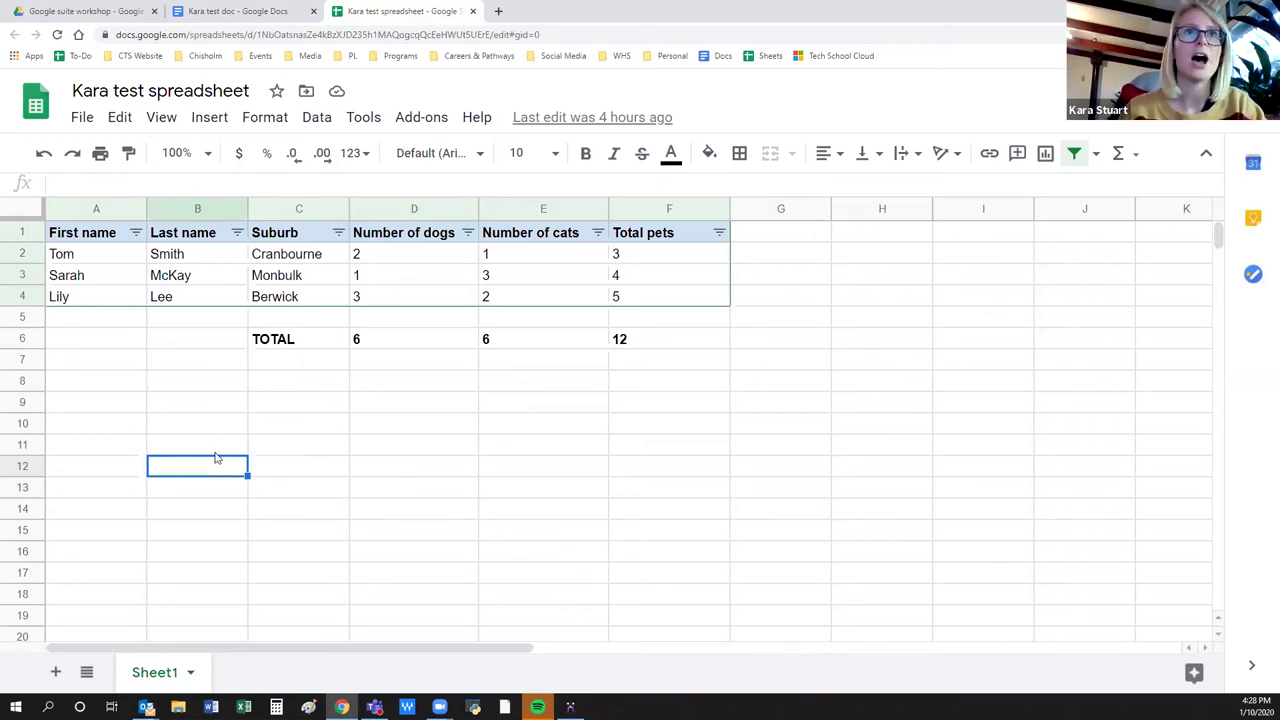
pyautogui.moveTo(90, 258); pyautogui.dragTo(691, 323)
pyautogui.click(656, 406)
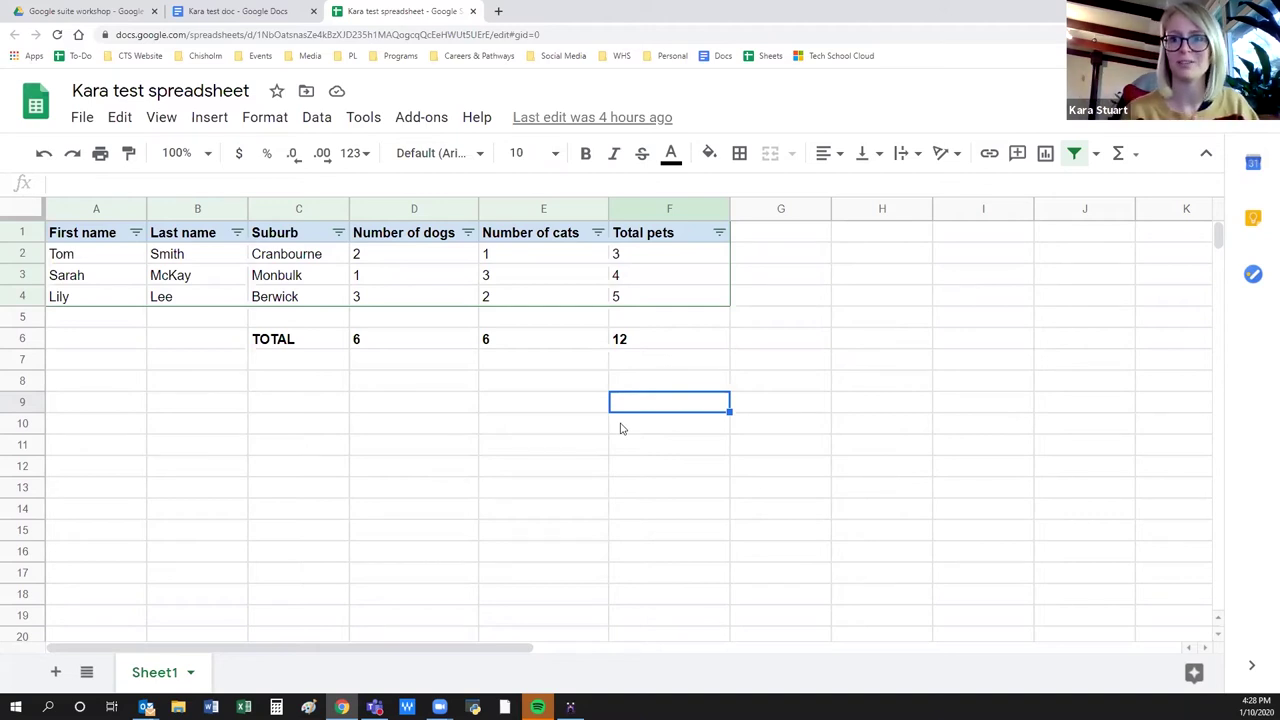
pyautogui.click(298, 425)
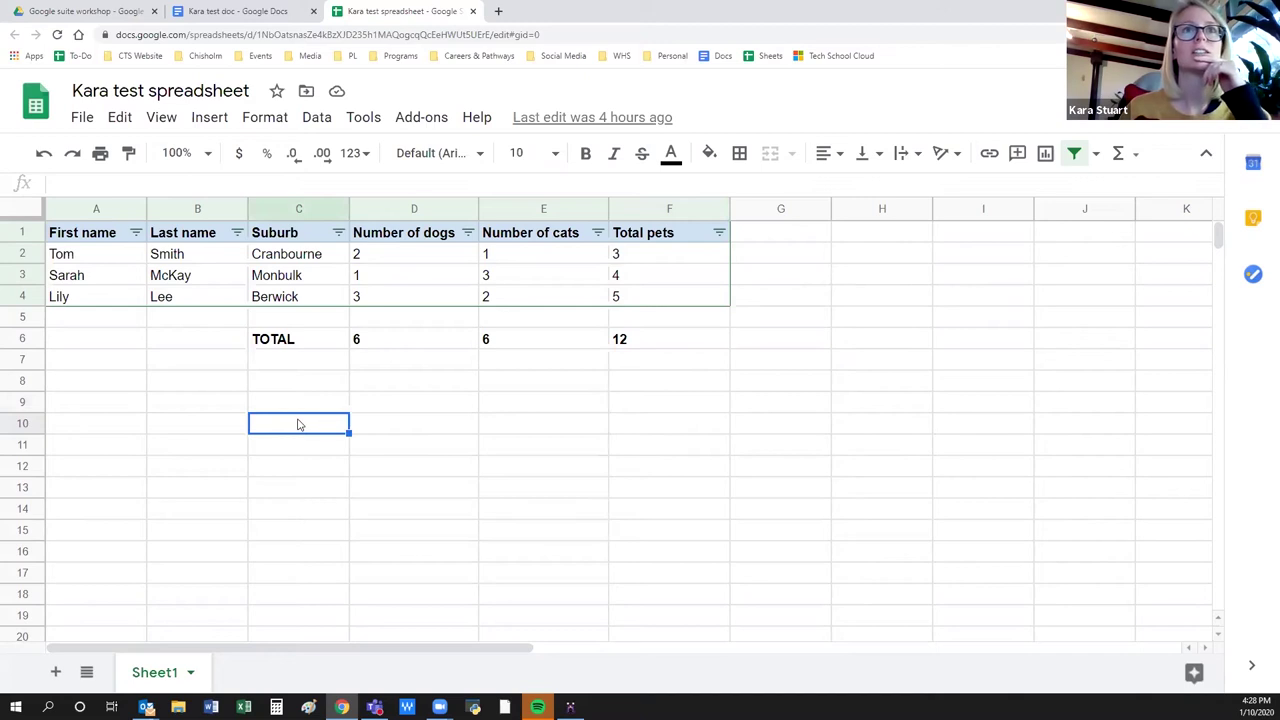
pyautogui.click(1175, 90)
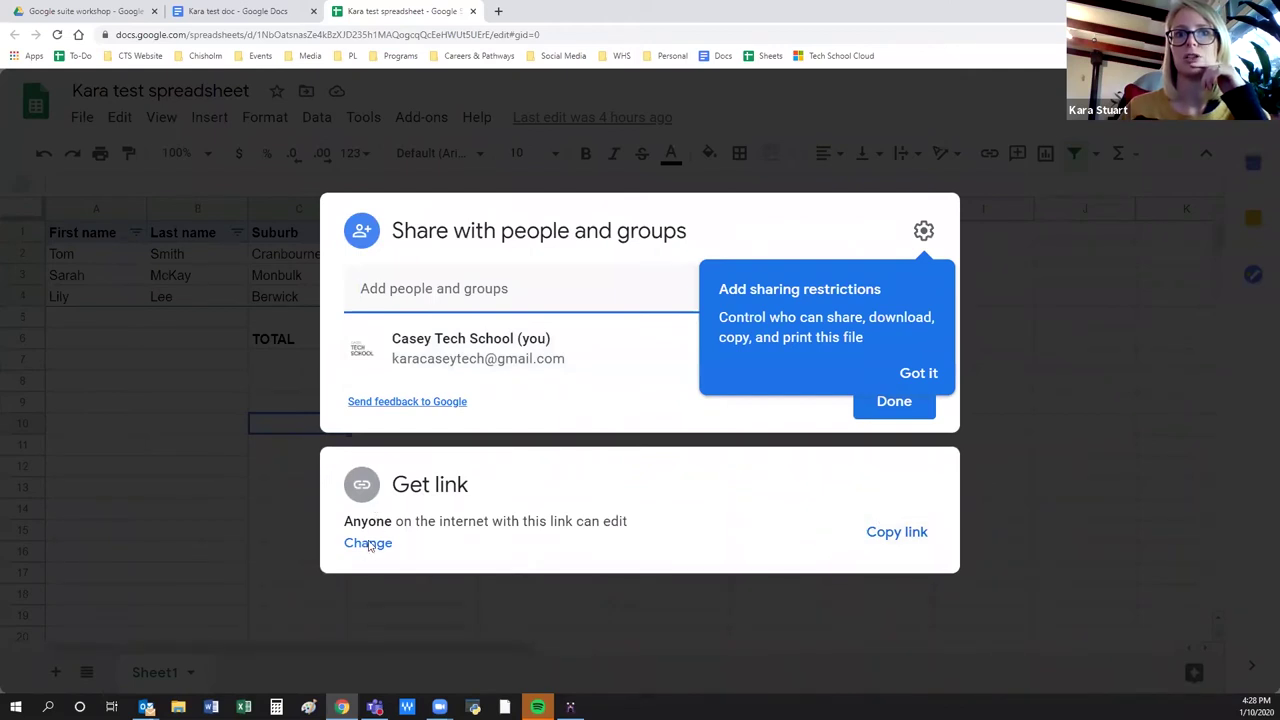
pyautogui.click(884, 536)
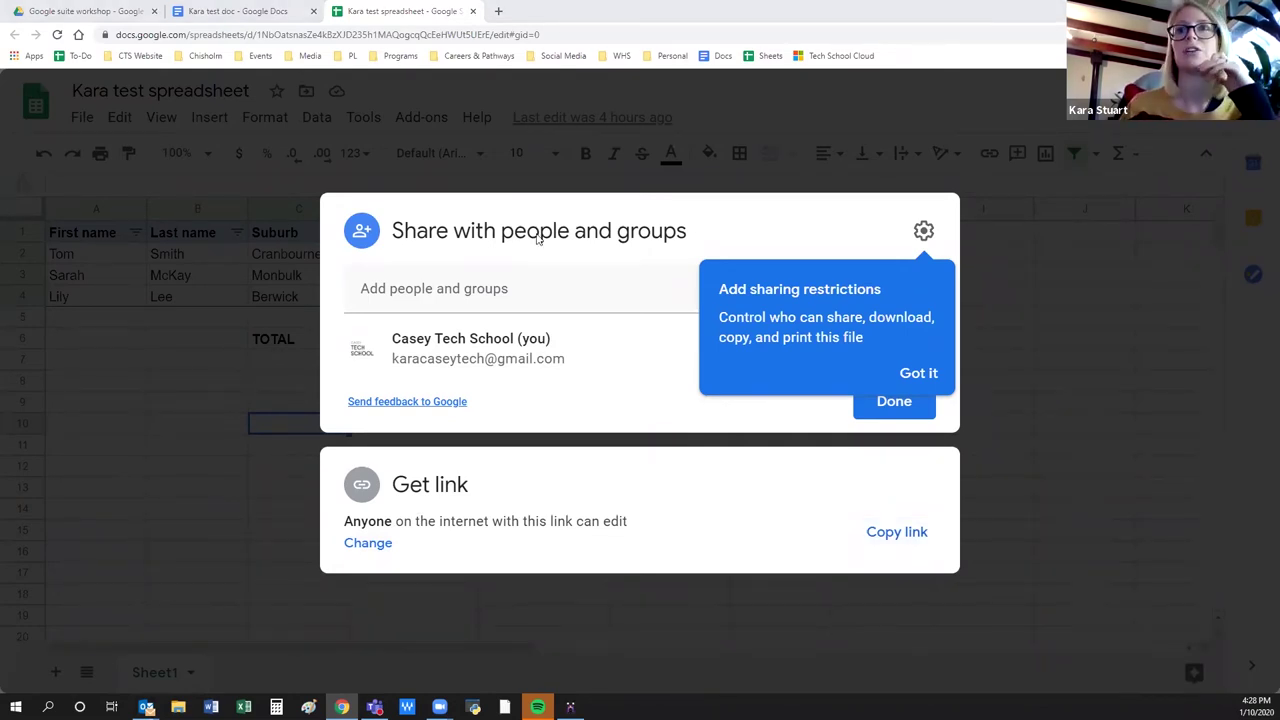
pyautogui.click(190, 451)
# Enter 'hdgfjsdh' in cell D9.
pyautogui.click(418, 518)
pyautogui.click(409, 401)
pyautogui.write('hdgfjsdh')
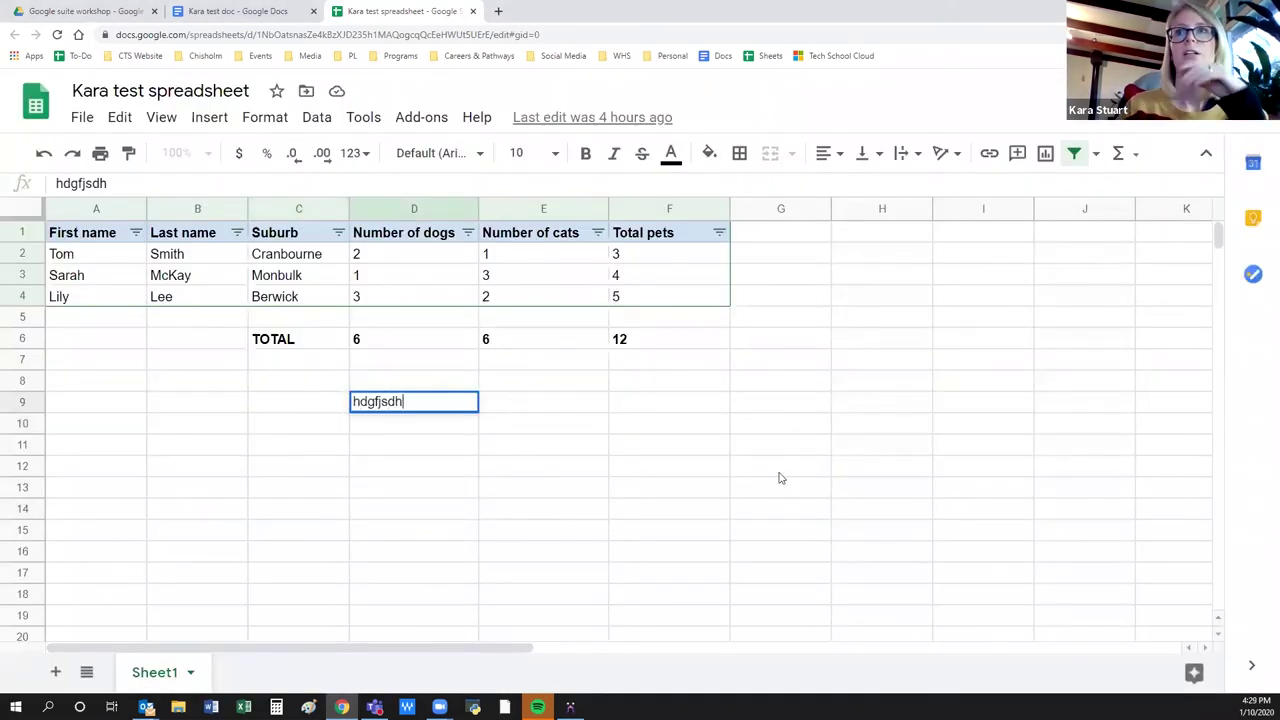
pyautogui.click(983, 530)
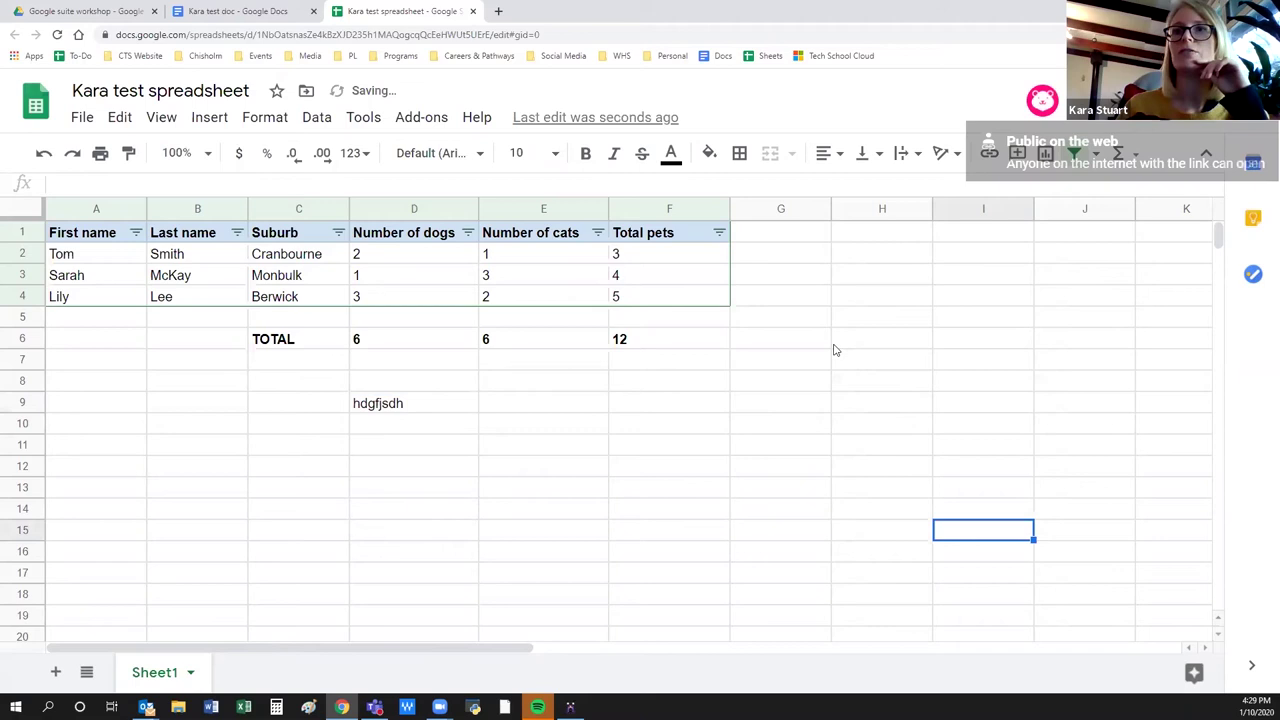
# Reopen sharing to review the link options, then select the header row A1:F1.
pyautogui.click(1120, 90)
pyautogui.click(380, 543)
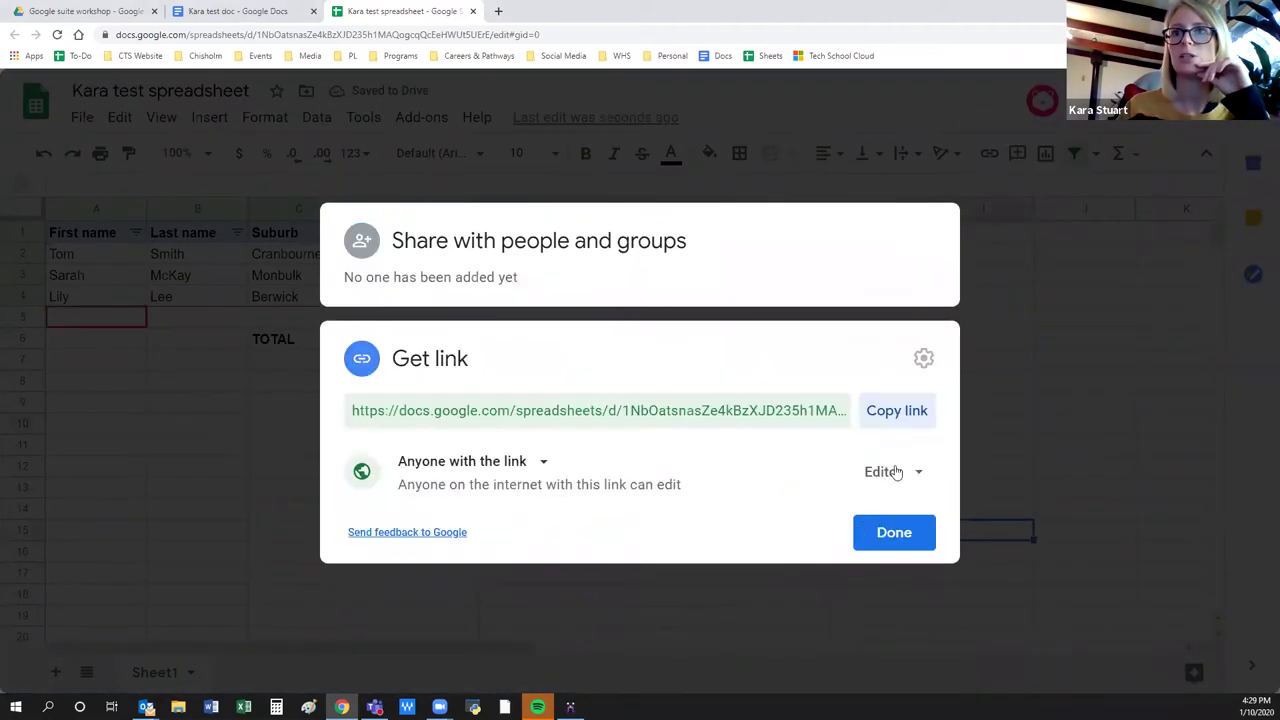
pyautogui.click(894, 534)
pyautogui.click(371, 540)
pyautogui.click(449, 491)
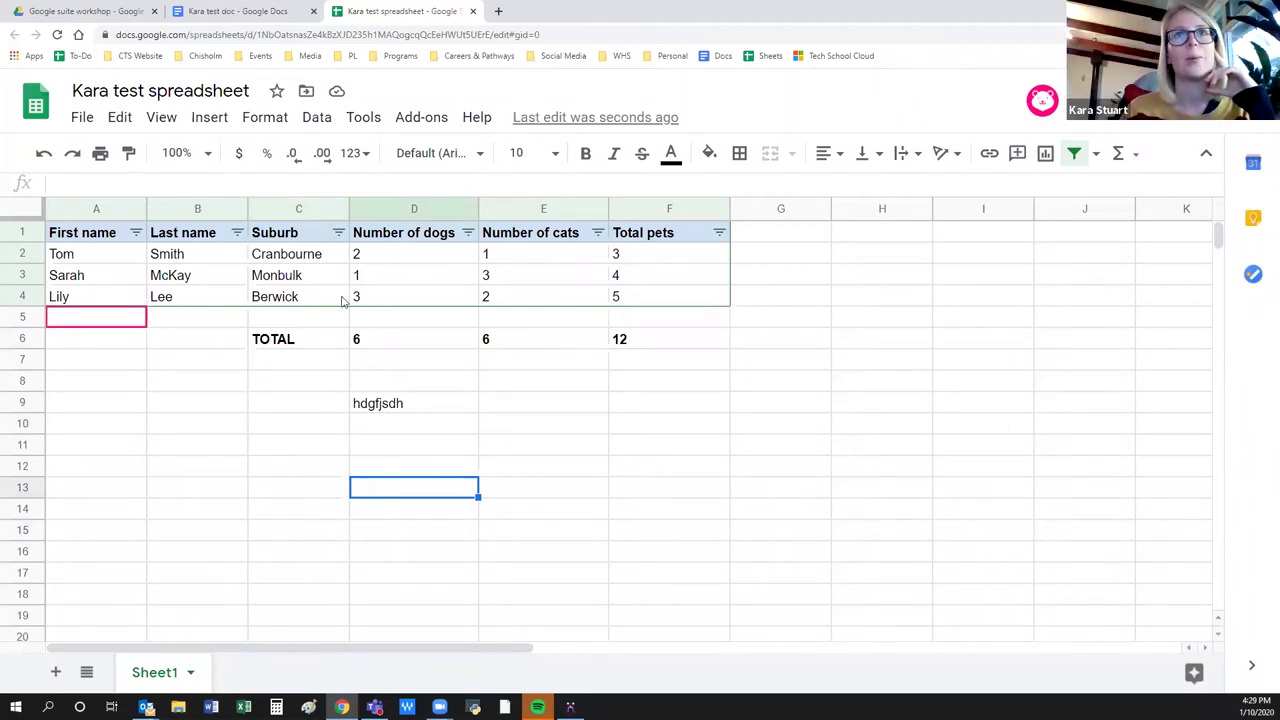
pyautogui.moveTo(663, 240); pyautogui.dragTo(90, 236)
# Turn off the existing header-row filter and create a fresh one.
pyautogui.click(313, 117)
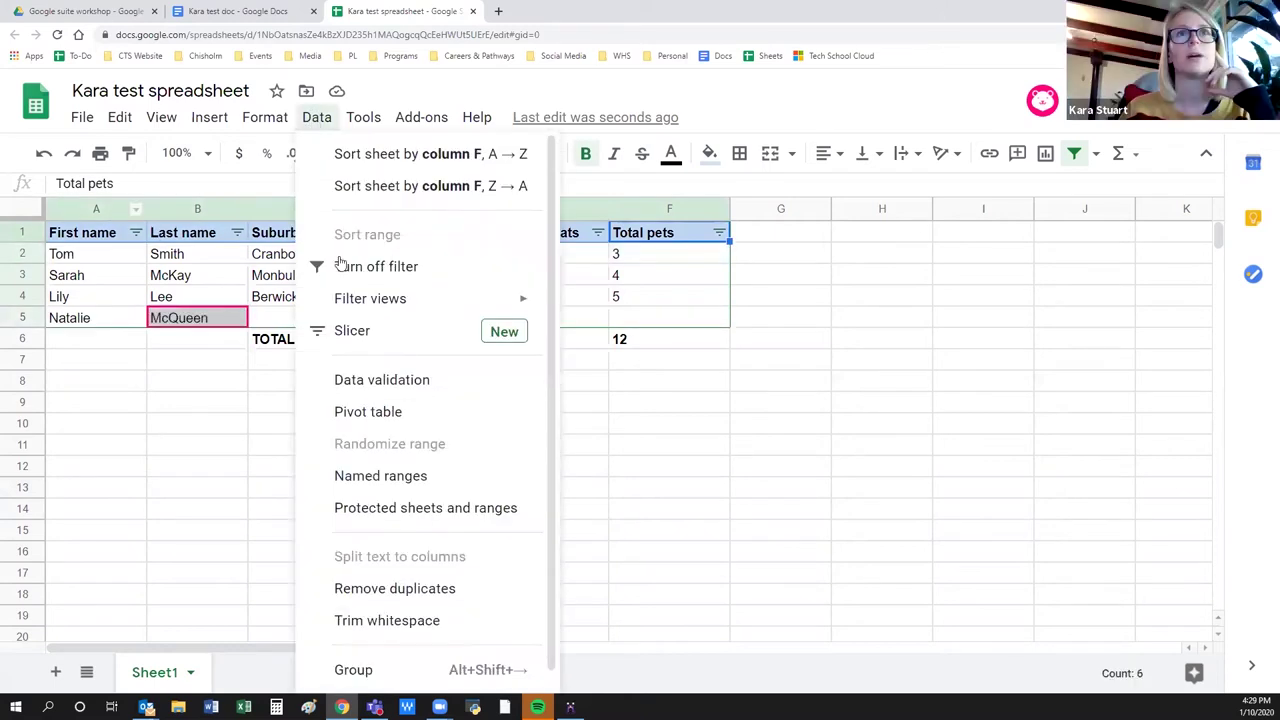
pyautogui.click(351, 271)
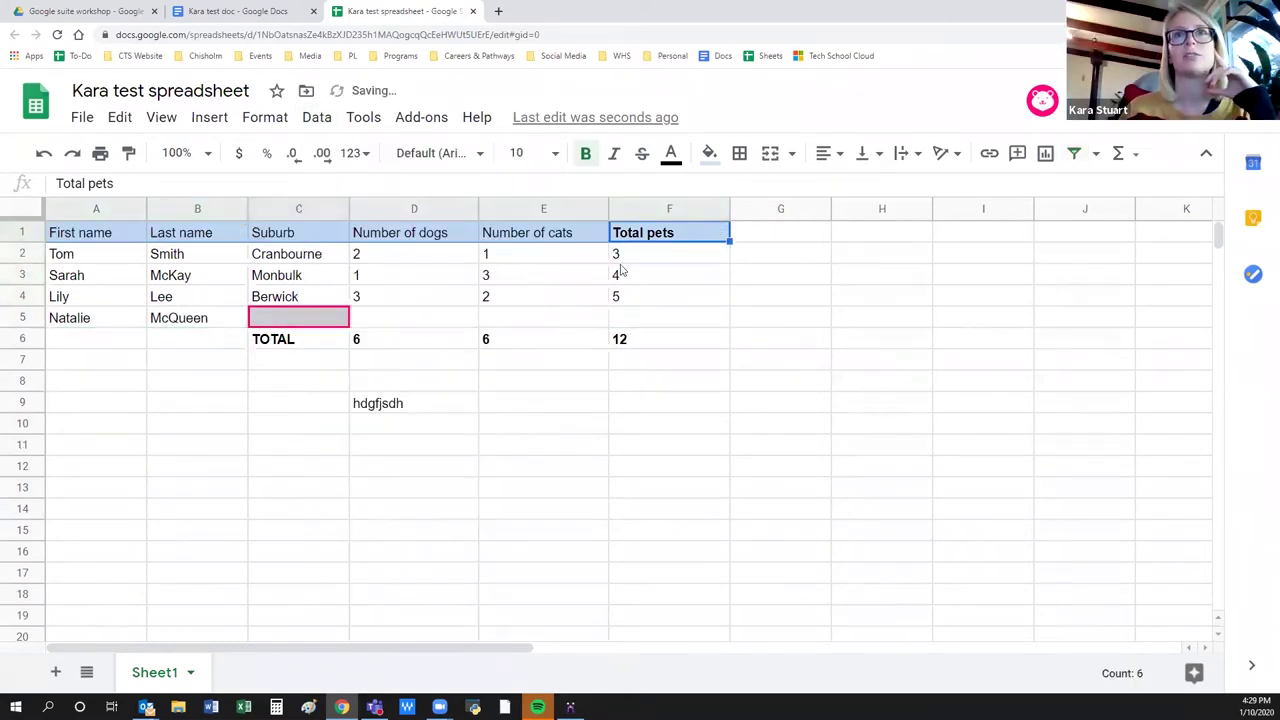
pyautogui.click(314, 117)
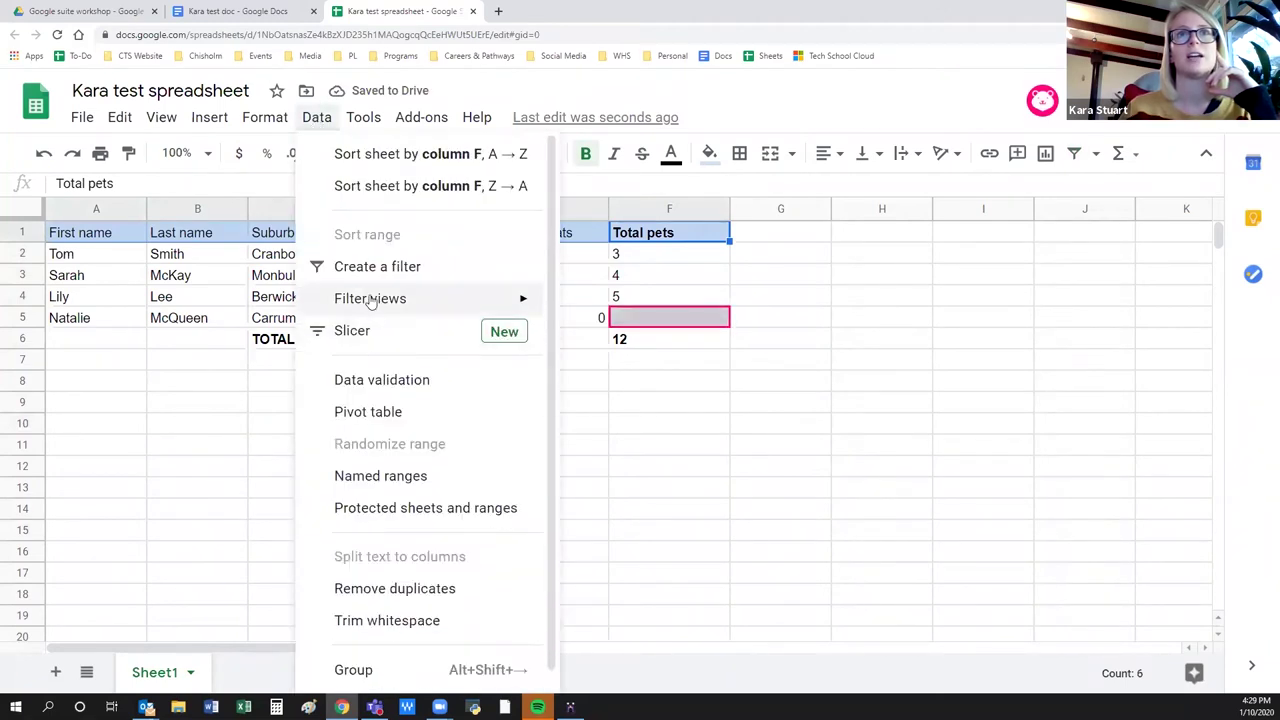
pyautogui.moveTo(371, 298)
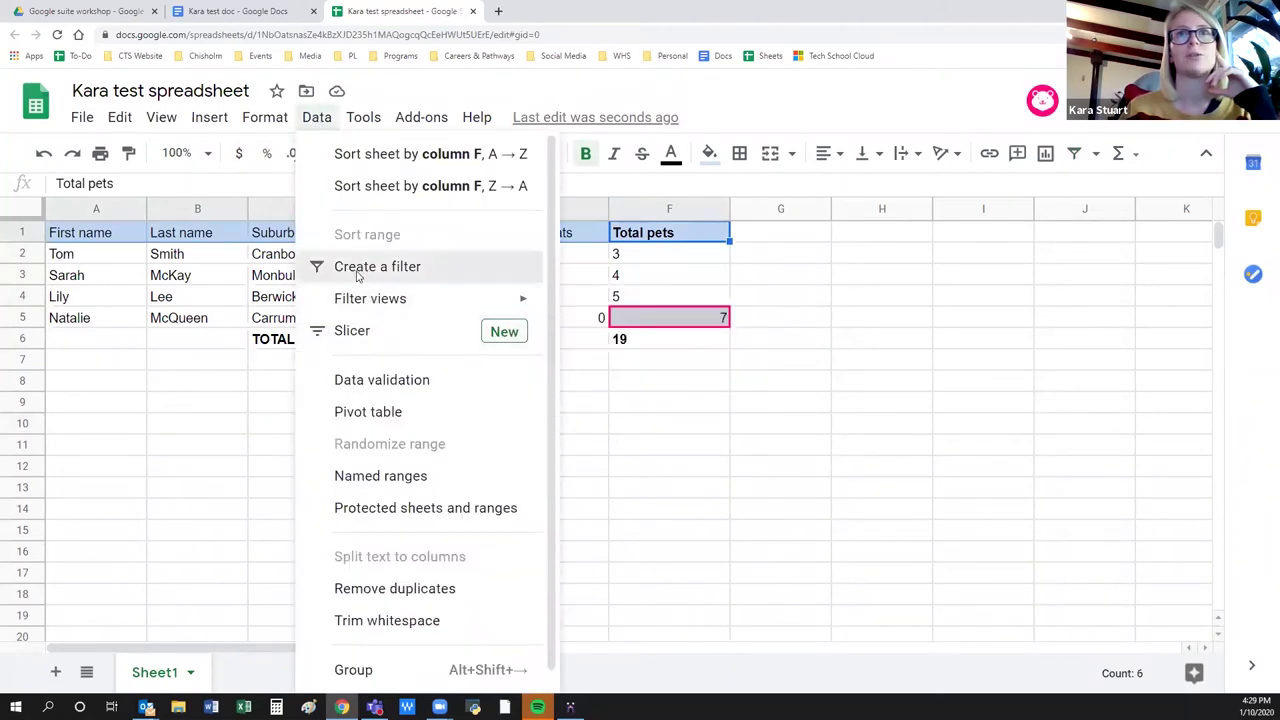
pyautogui.click(377, 266)
pyautogui.click(116, 462)
# Sort the pet rows A→Z by the First name column.
pyautogui.click(136, 233)
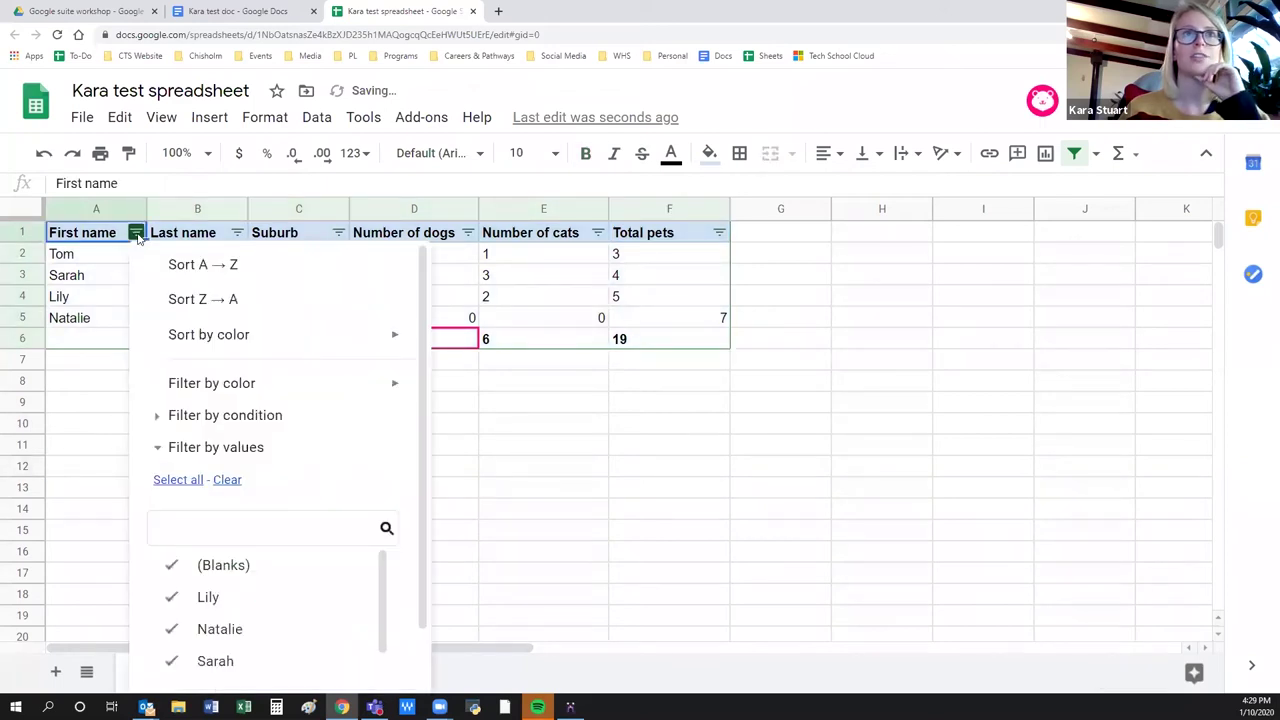
pyautogui.click(175, 268)
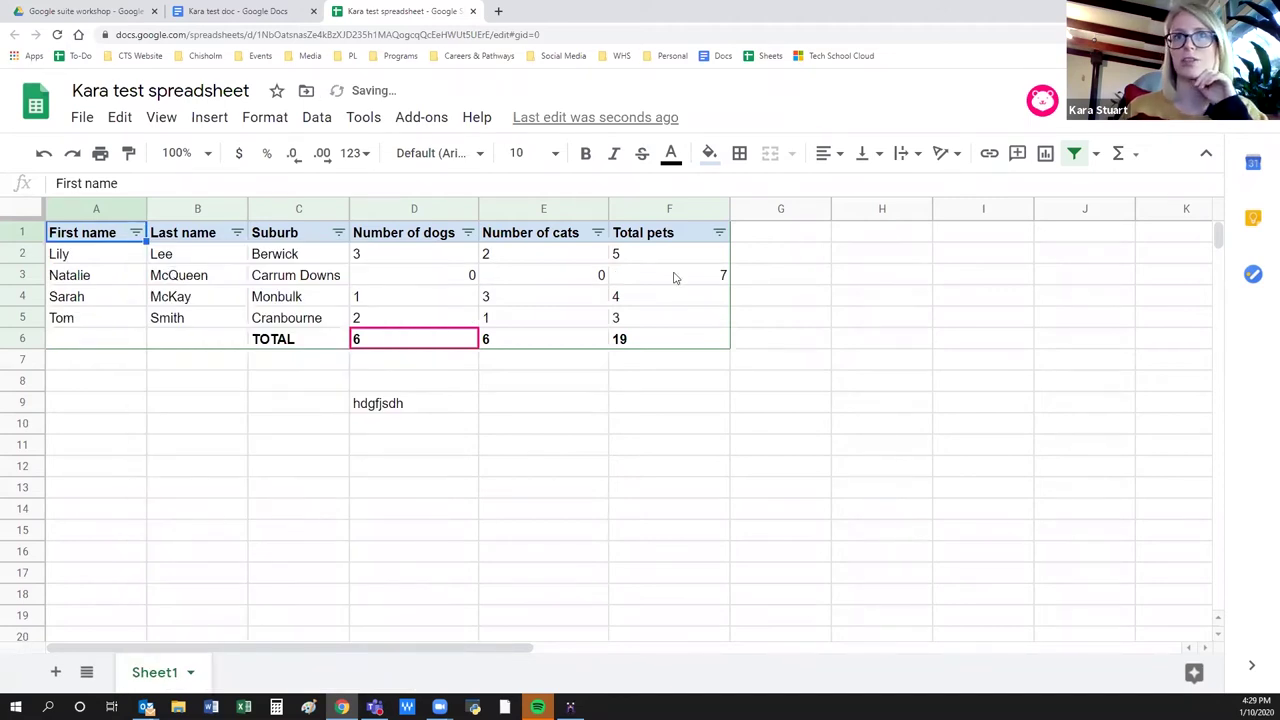
pyautogui.click(681, 434)
pyautogui.click(449, 403)
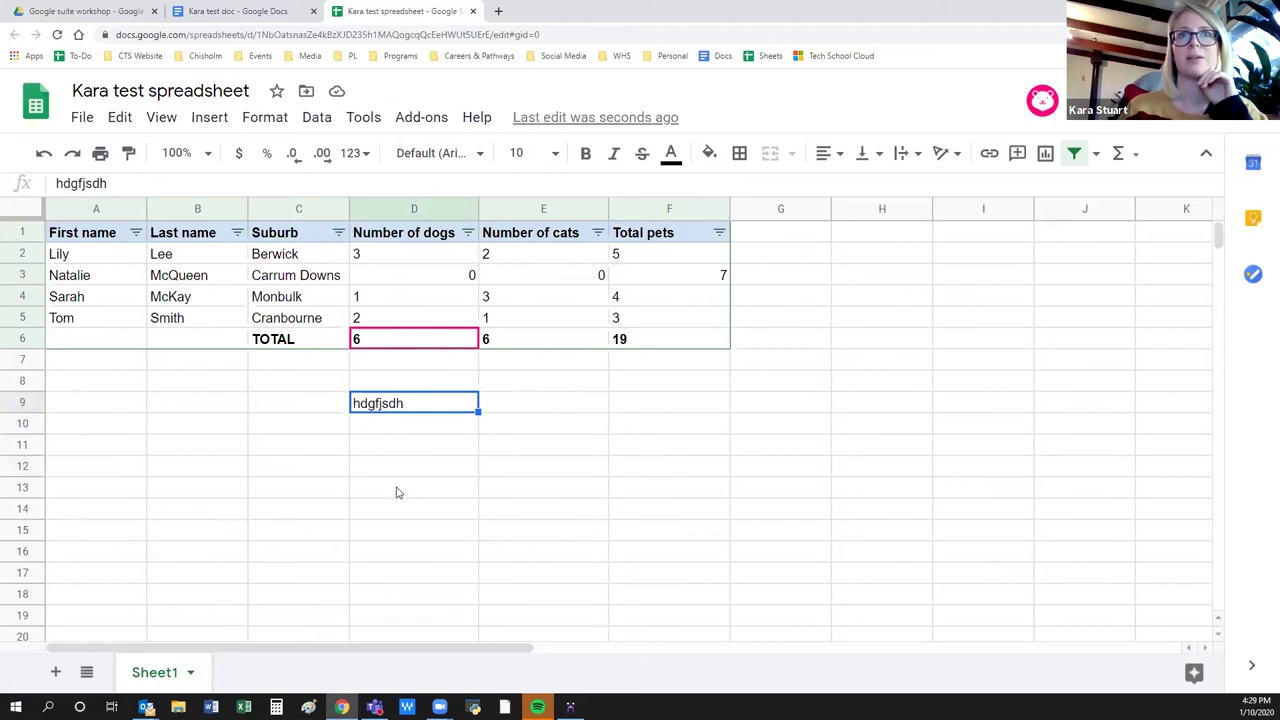
# Finish editing the cats total formula in E6, showing 6.
pyautogui.click(245, 375)
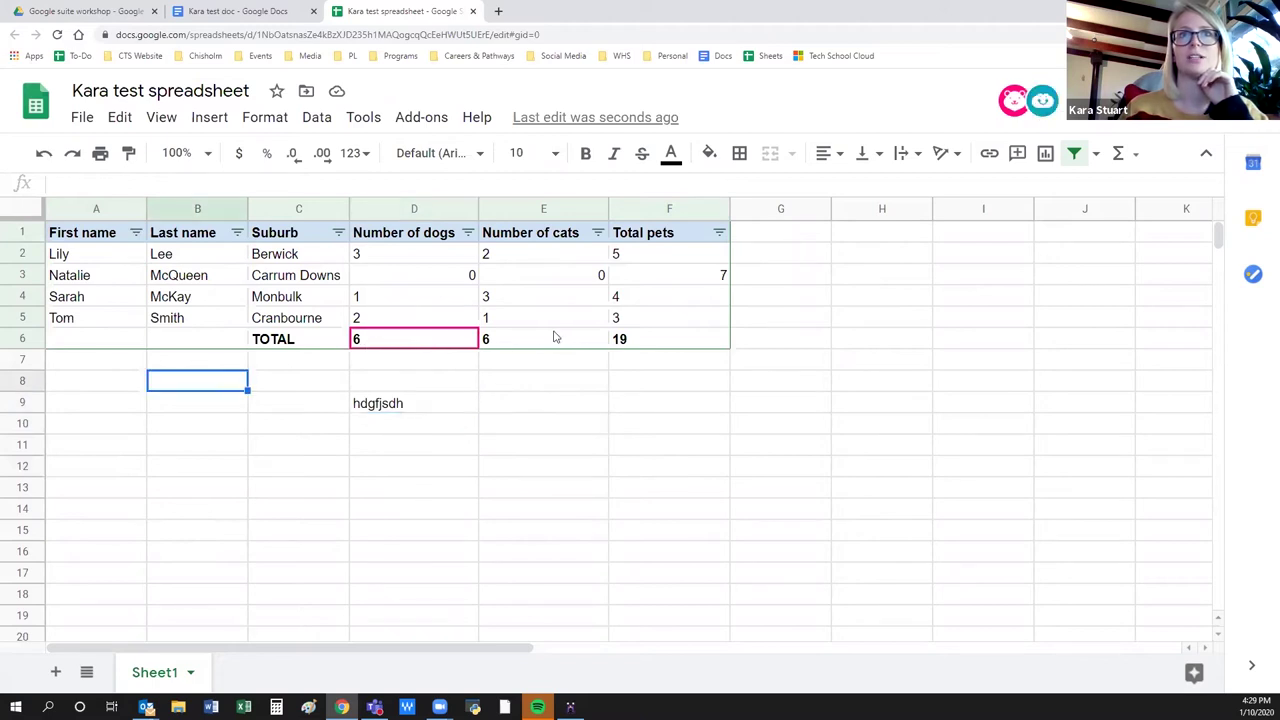
pyautogui.click(556, 338)
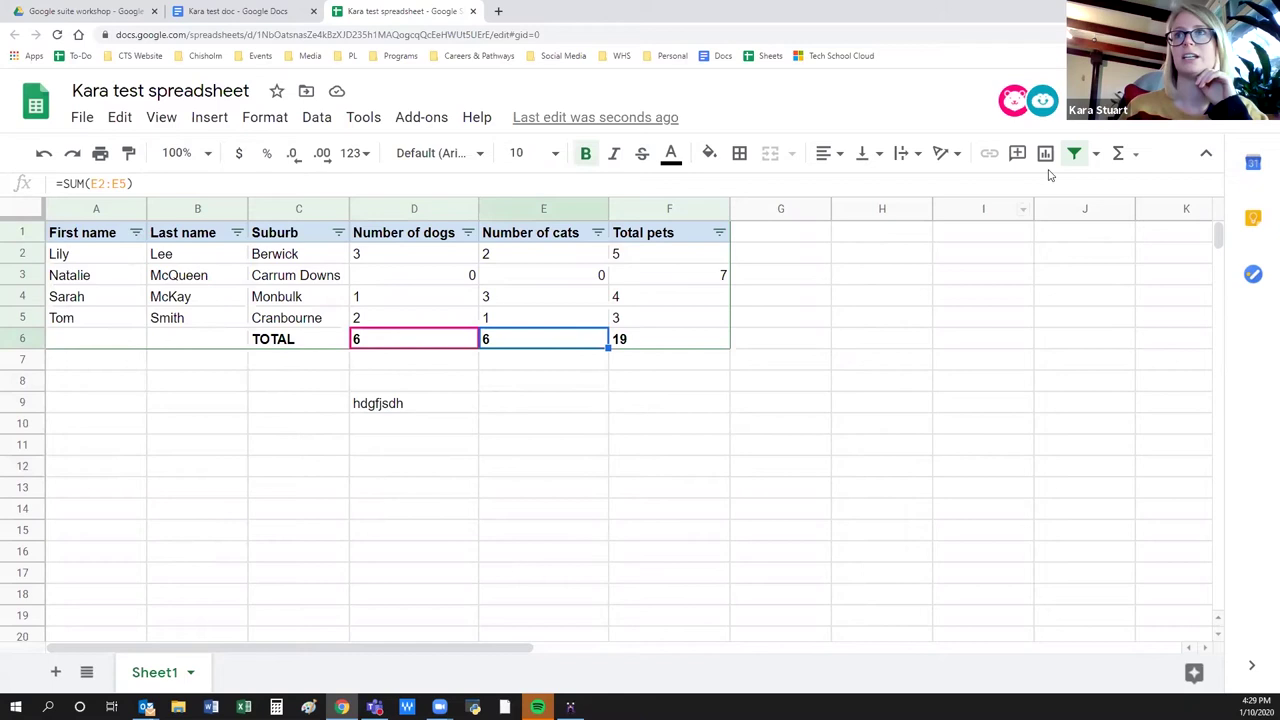
pyautogui.click(147, 181)
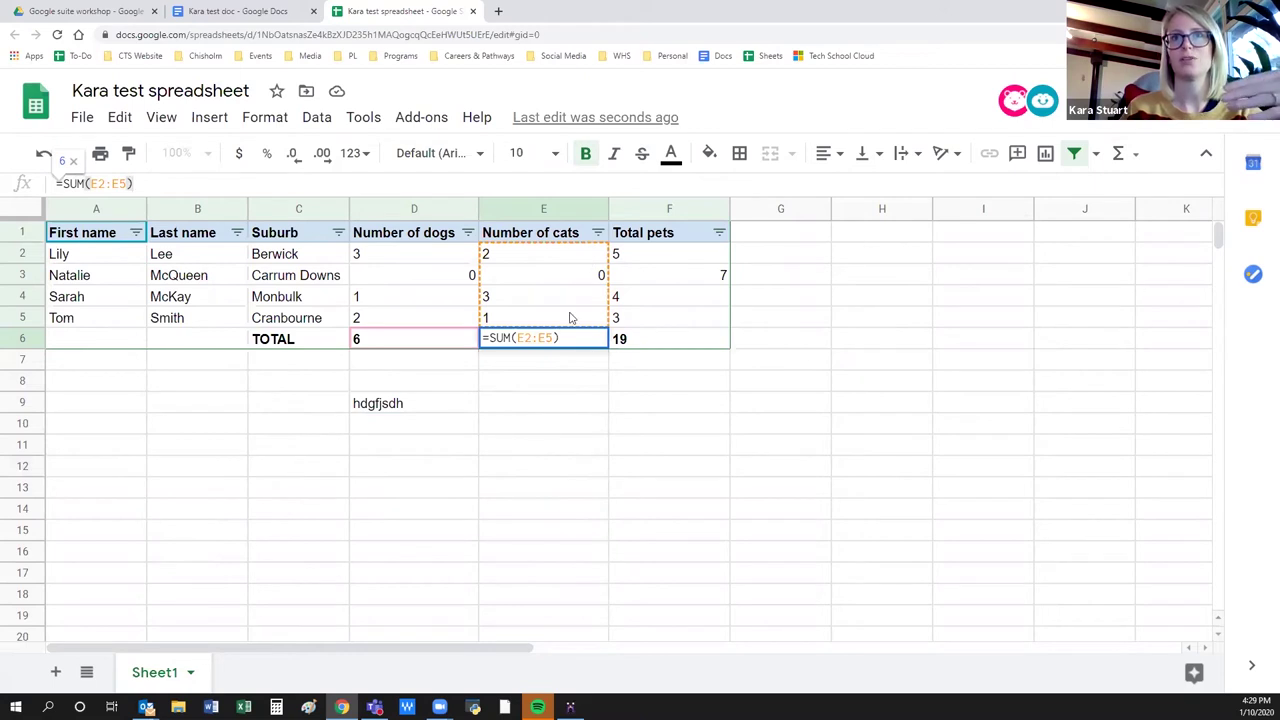
pyautogui.click(768, 475)
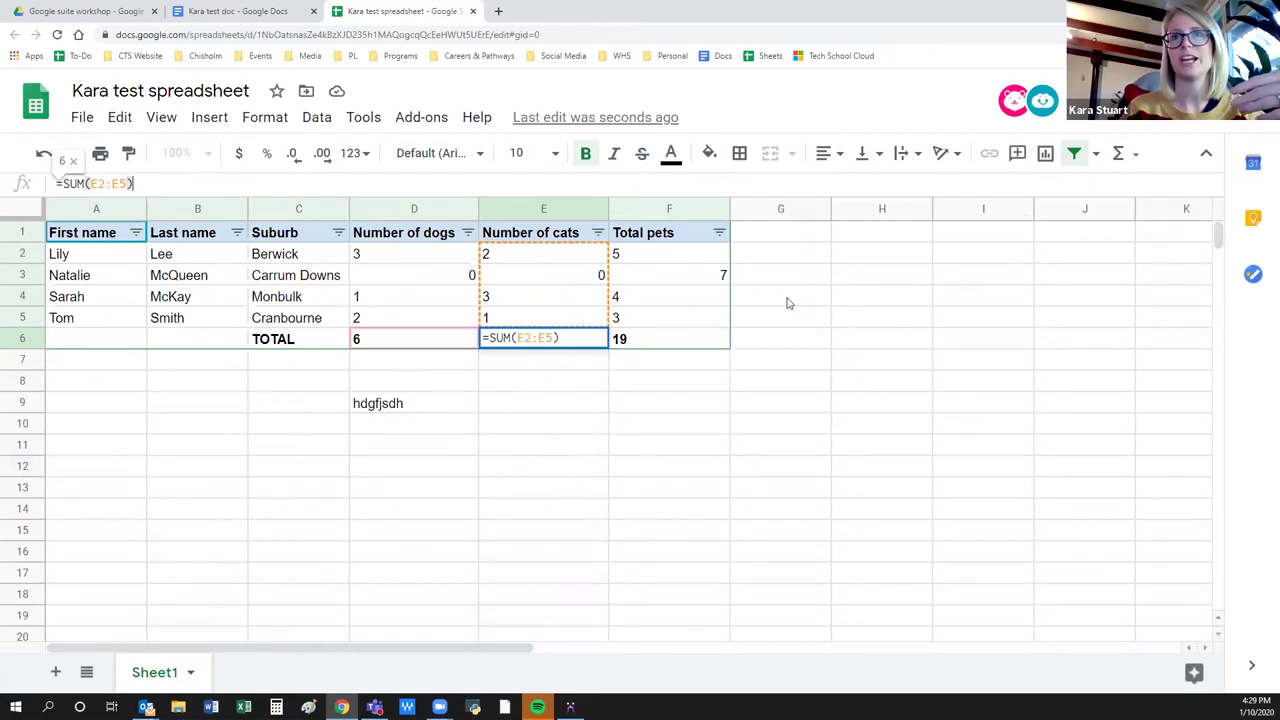
# Put =SUM(F2:F5) in F8 so the Total pets reads 19, and check the formula.
pyautogui.click(646, 383)
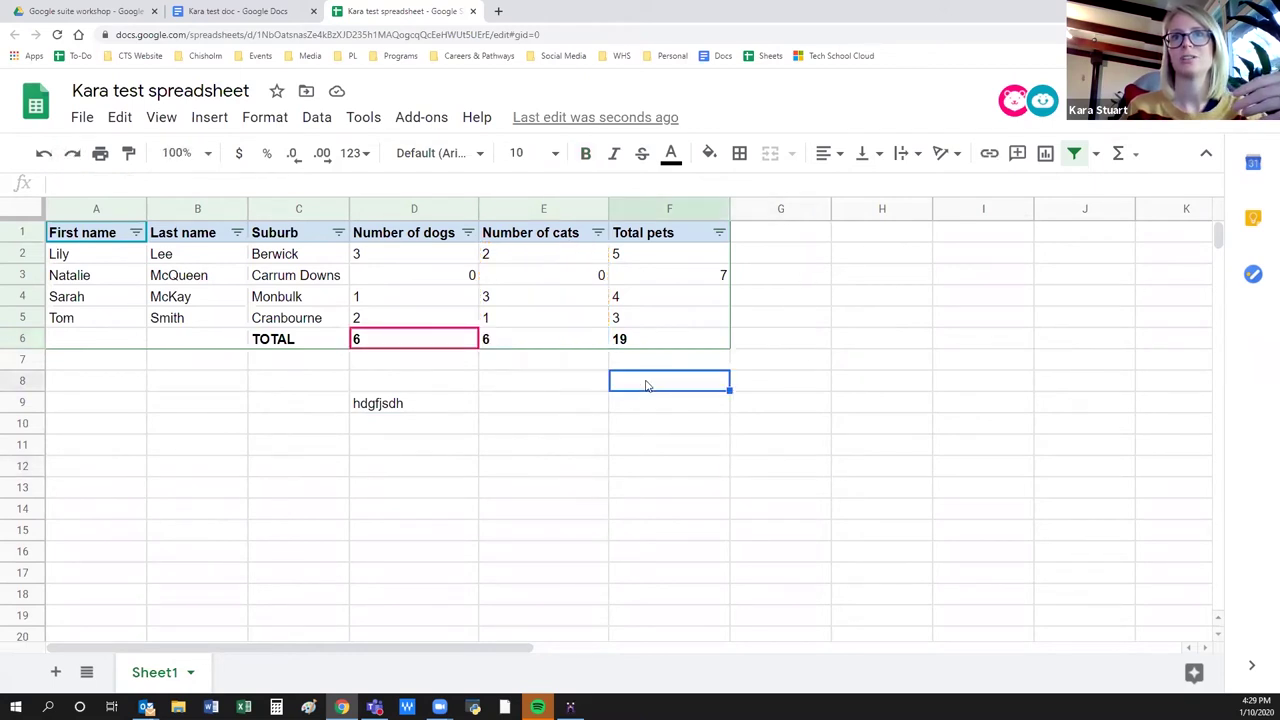
pyautogui.click(1120, 158)
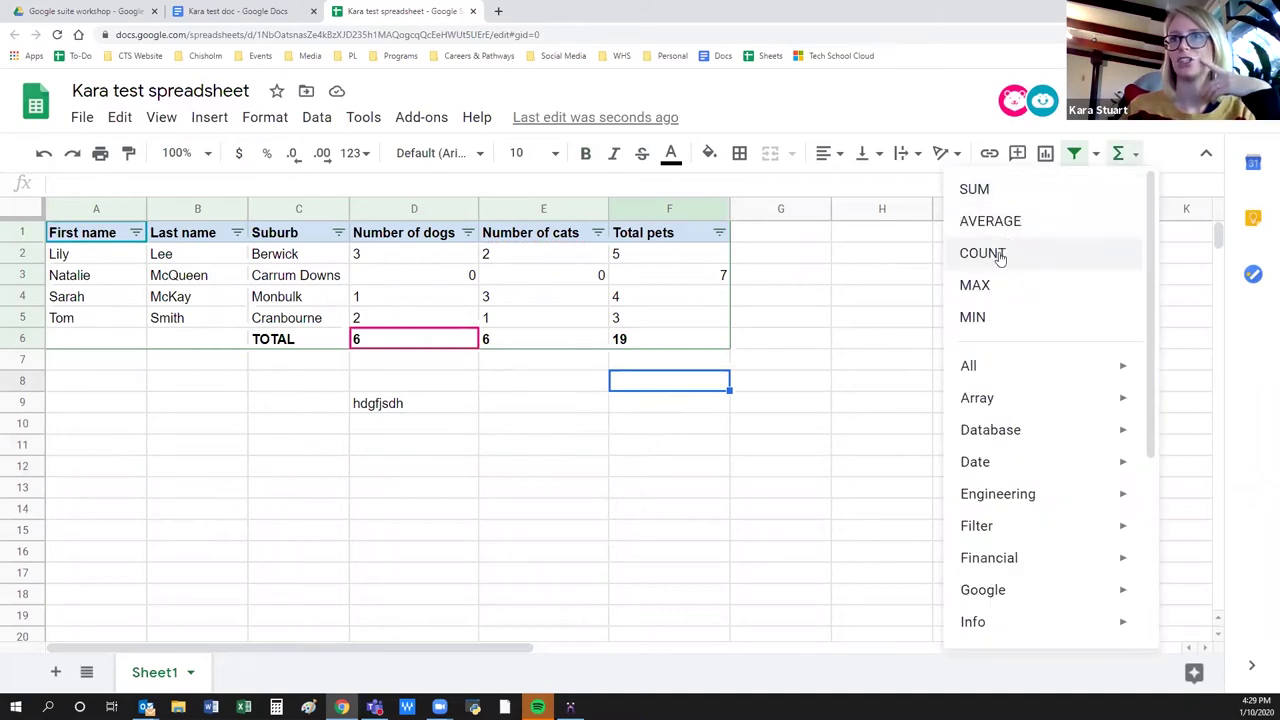
pyautogui.click(972, 188)
pyautogui.moveTo(643, 257); pyautogui.dragTo(643, 320)
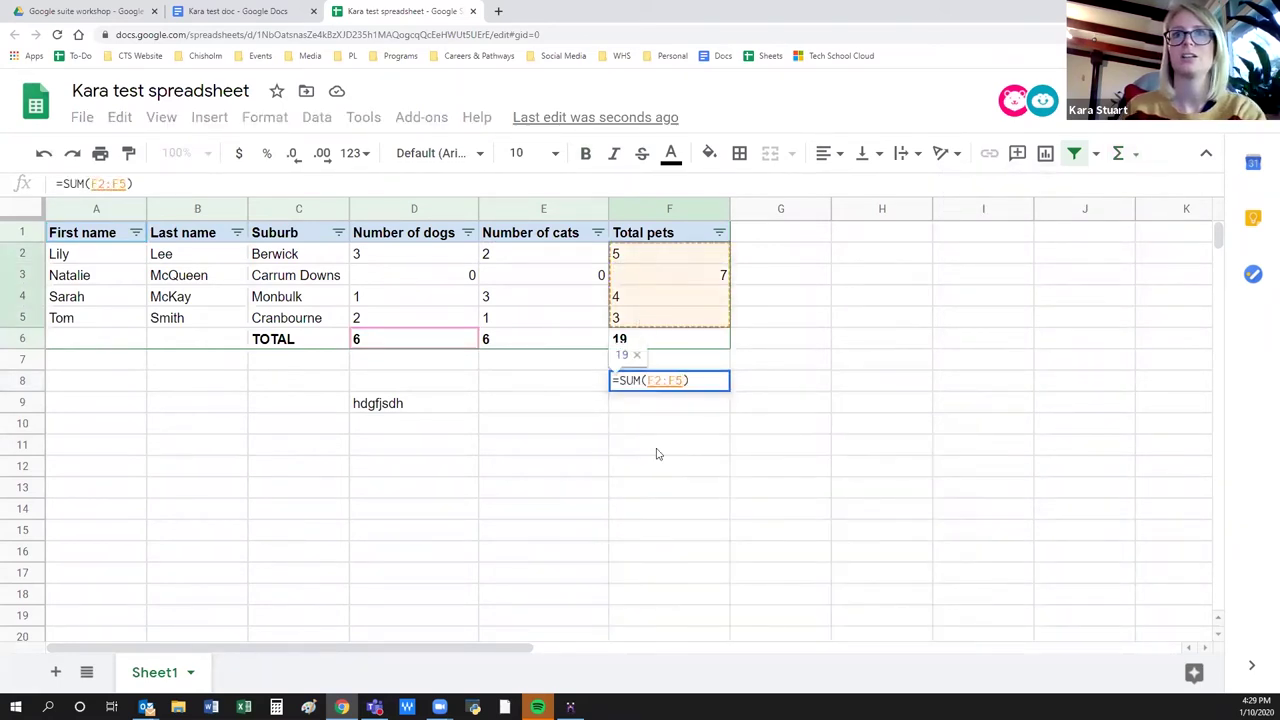
pyautogui.press('Return')
pyautogui.click(711, 386)
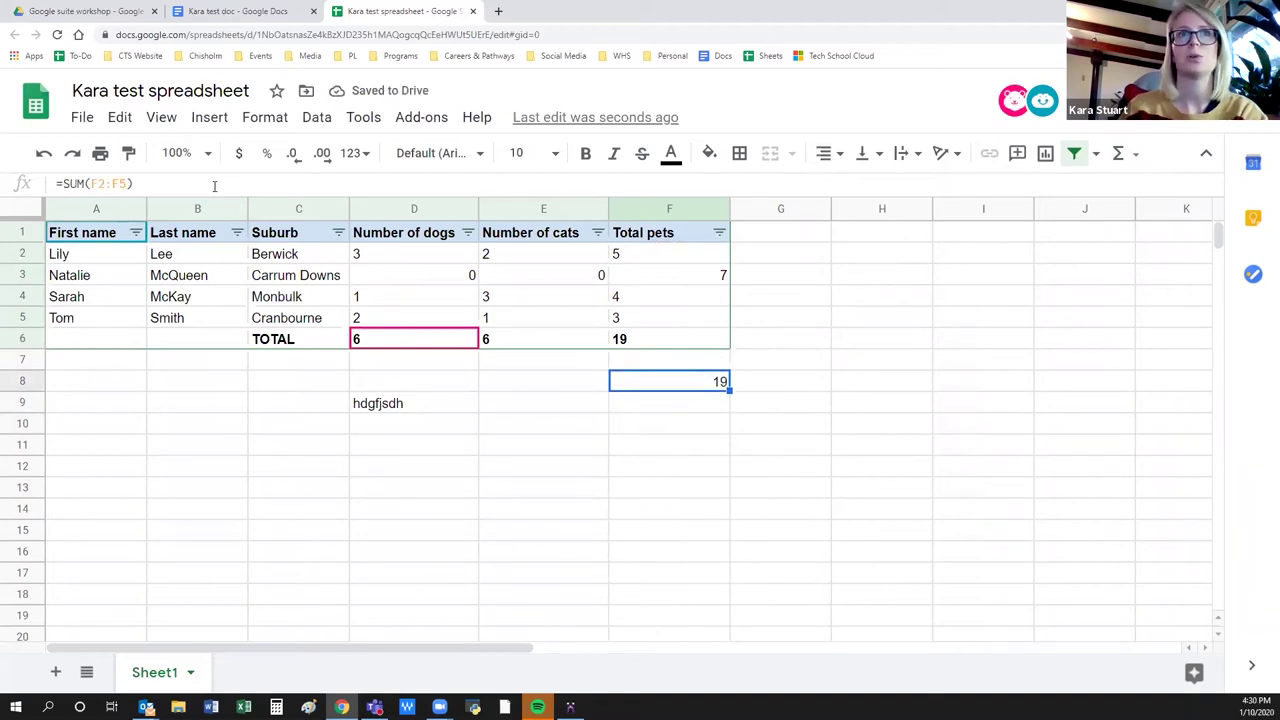
pyautogui.click(172, 180)
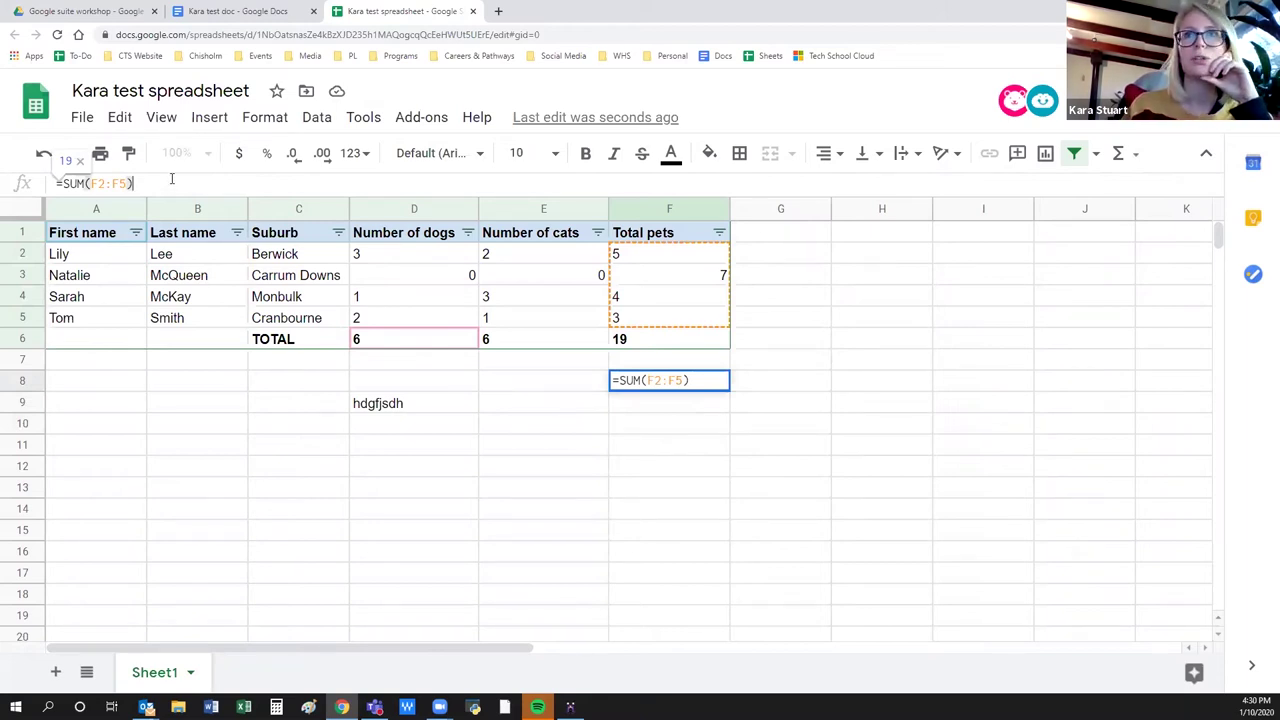
pyautogui.click(362, 517)
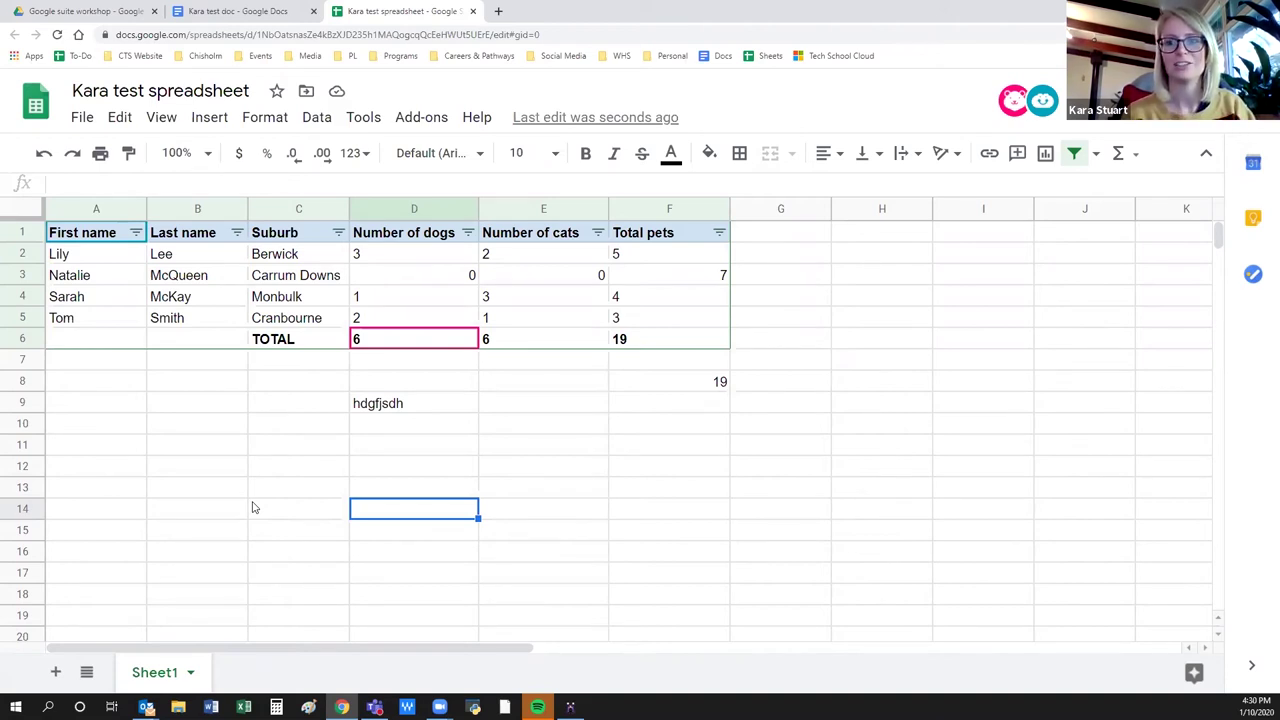
# Select cell C14 and open the Data menu.
pyautogui.click(253, 508)
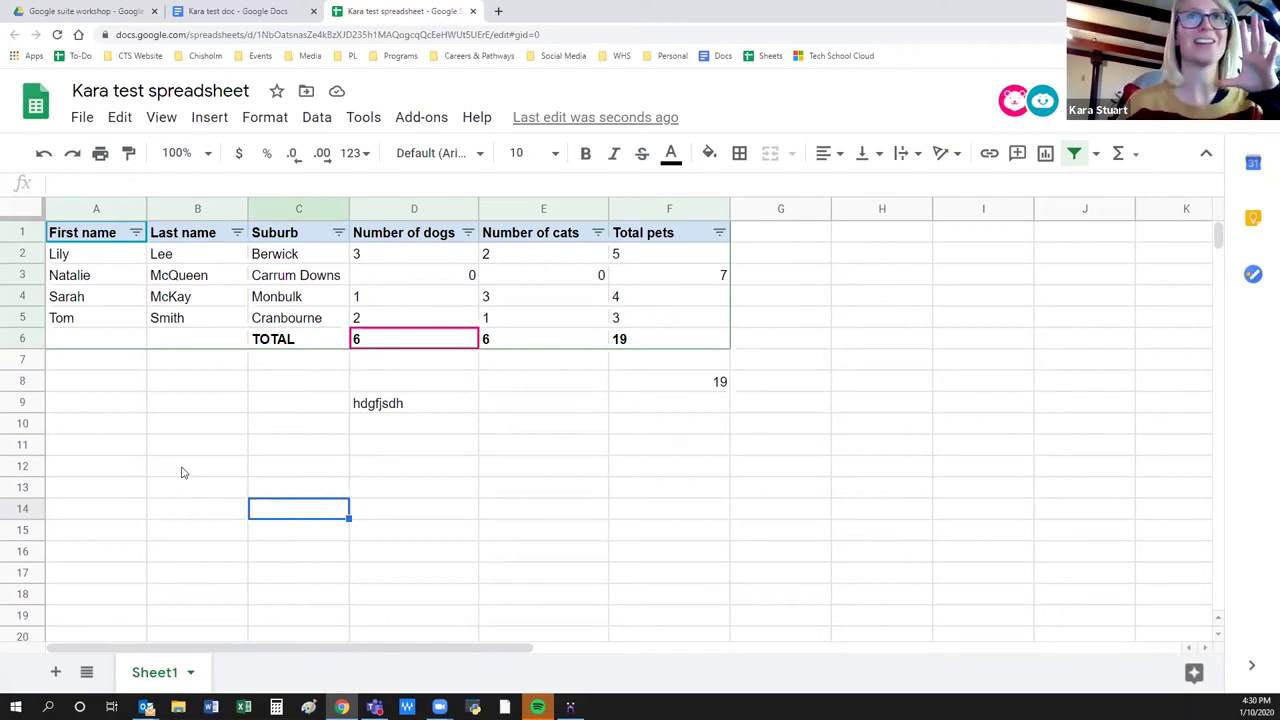
pyautogui.click(318, 118)
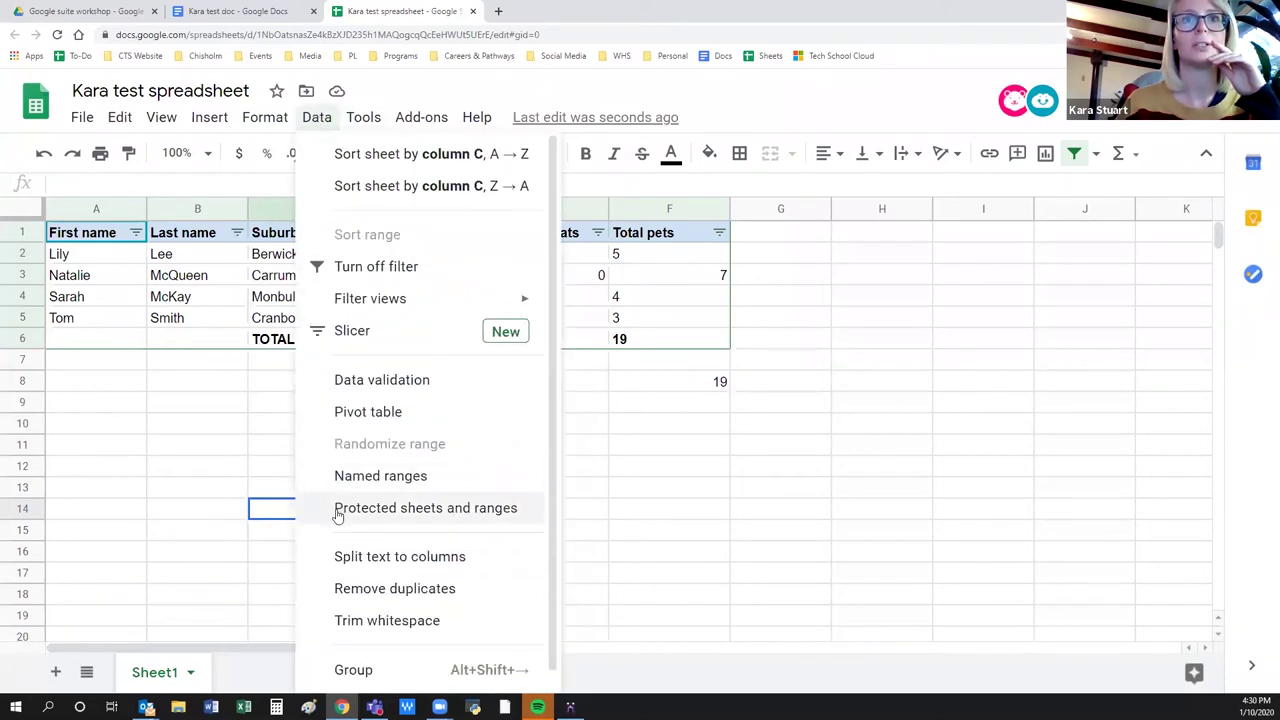
pyautogui.click(340, 512)
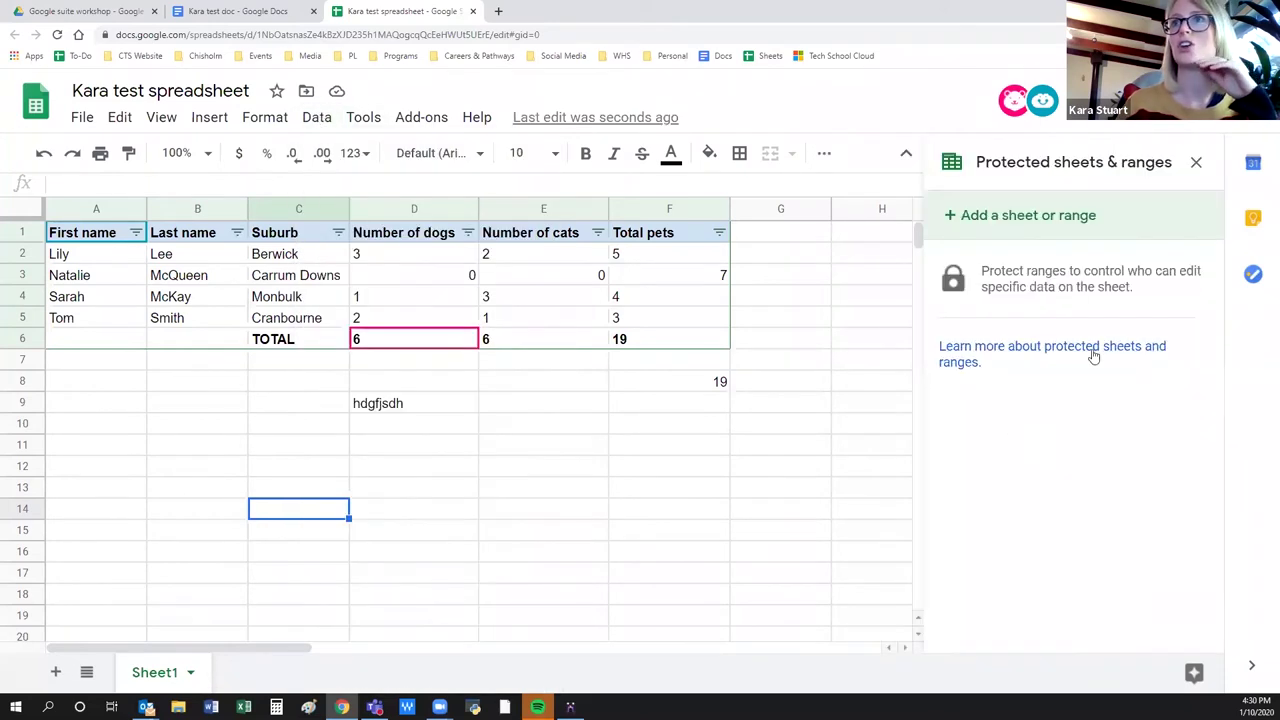
pyautogui.click(1030, 216)
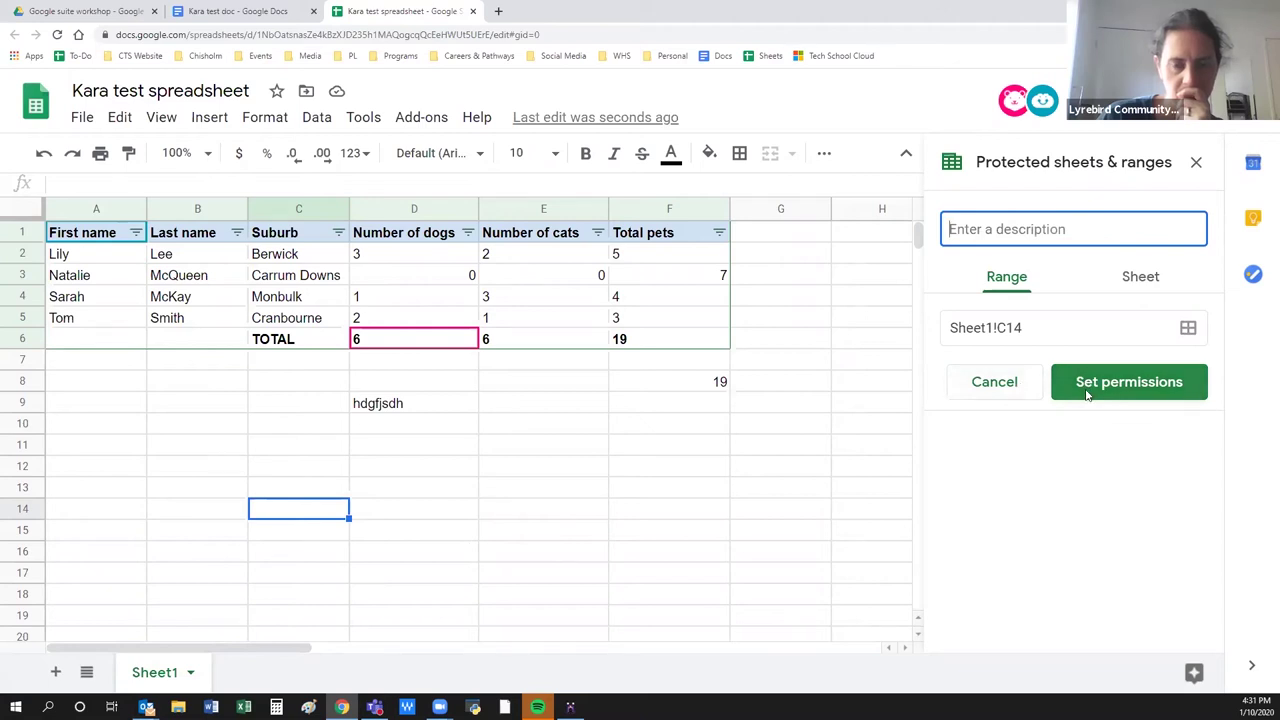
pyautogui.click(985, 390)
pyautogui.click(547, 541)
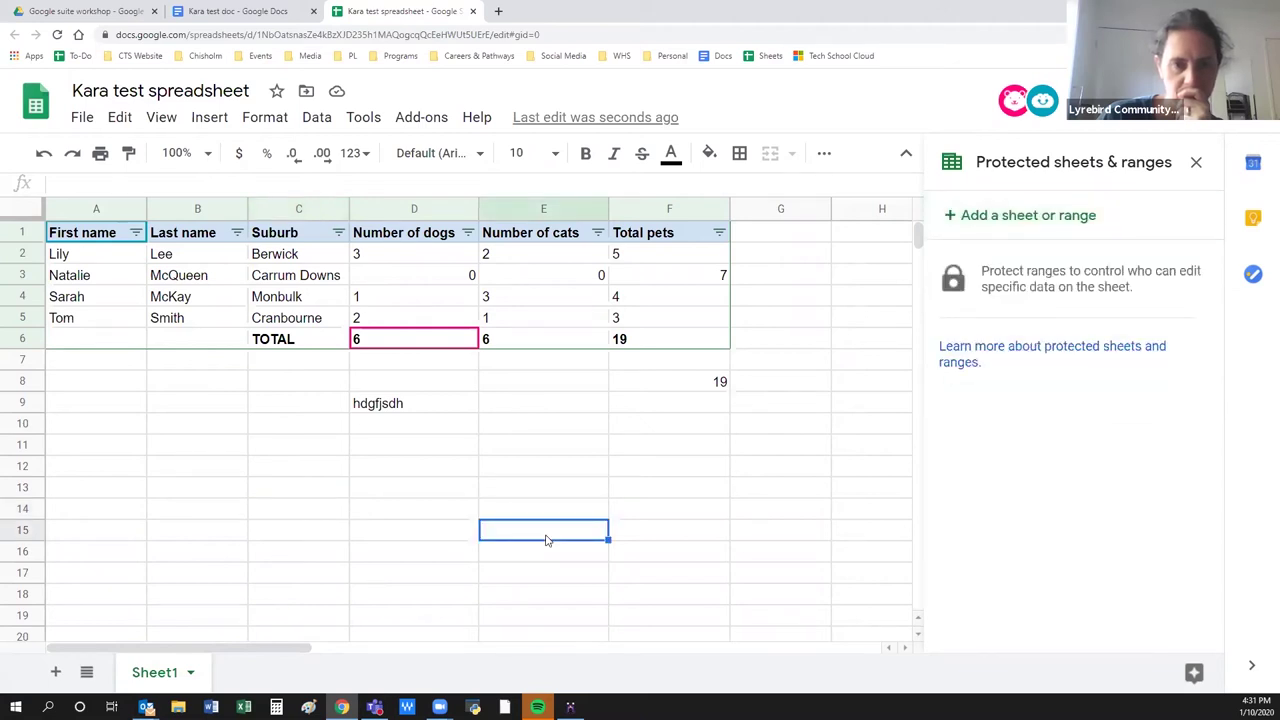
pyautogui.click(181, 515)
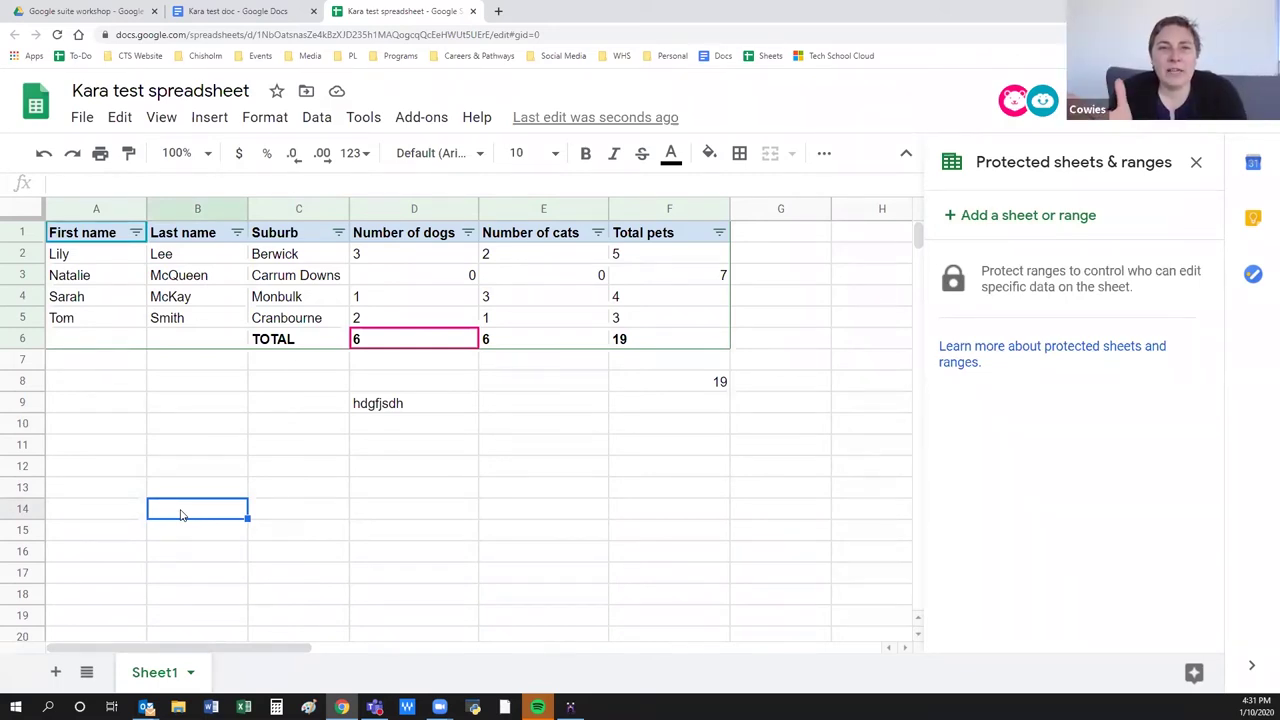
pyautogui.click(409, 490)
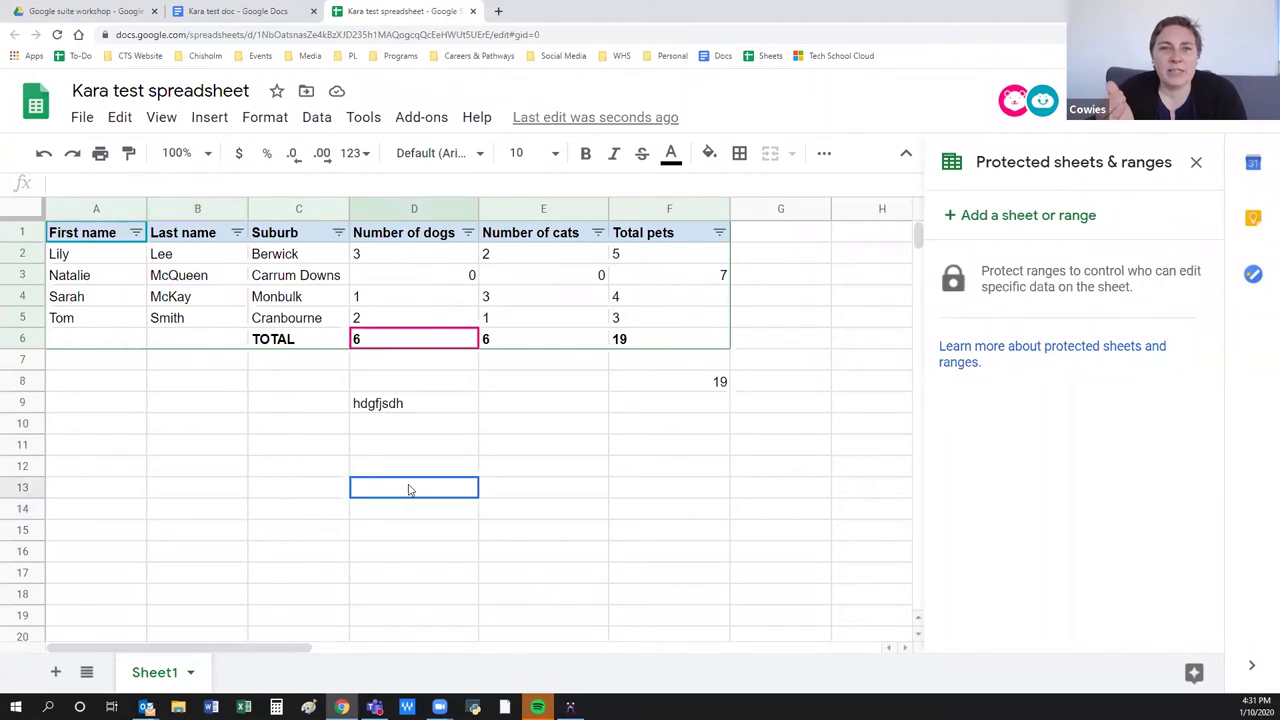
pyautogui.click(1196, 162)
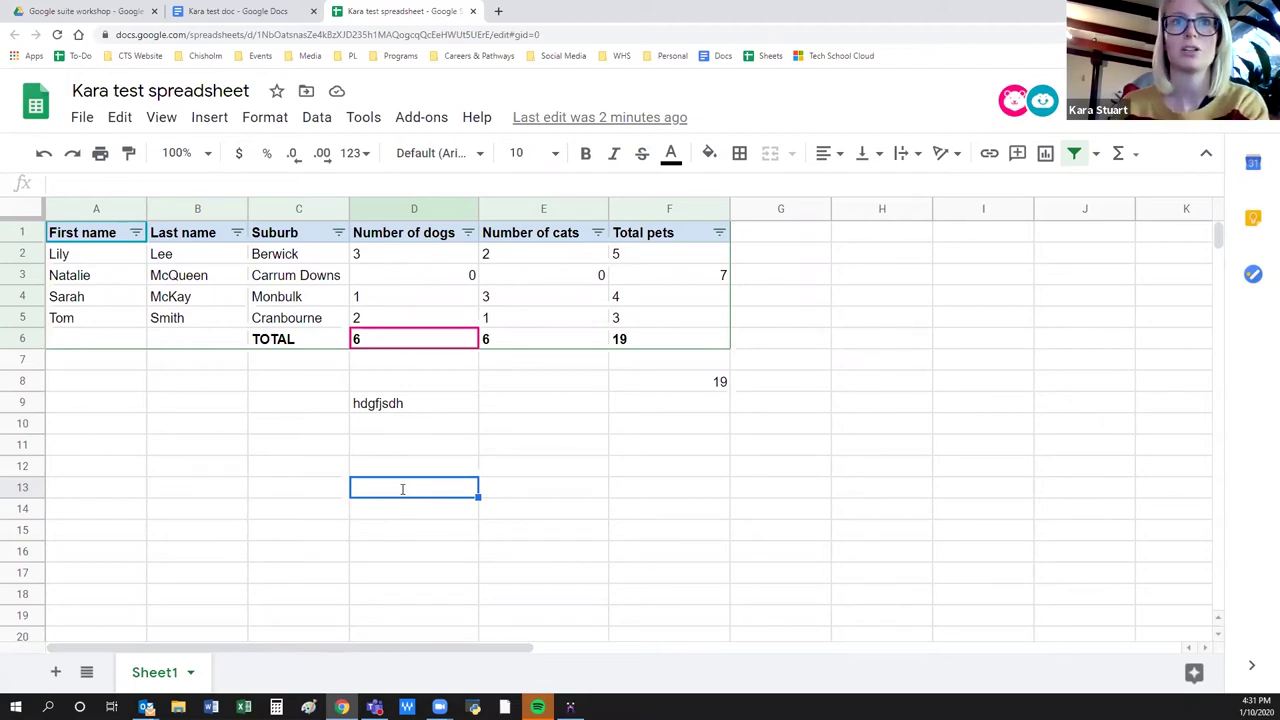
# Enter the formula =D2*D5 in cell D13.
pyautogui.write('=')
pyautogui.click(369, 258)
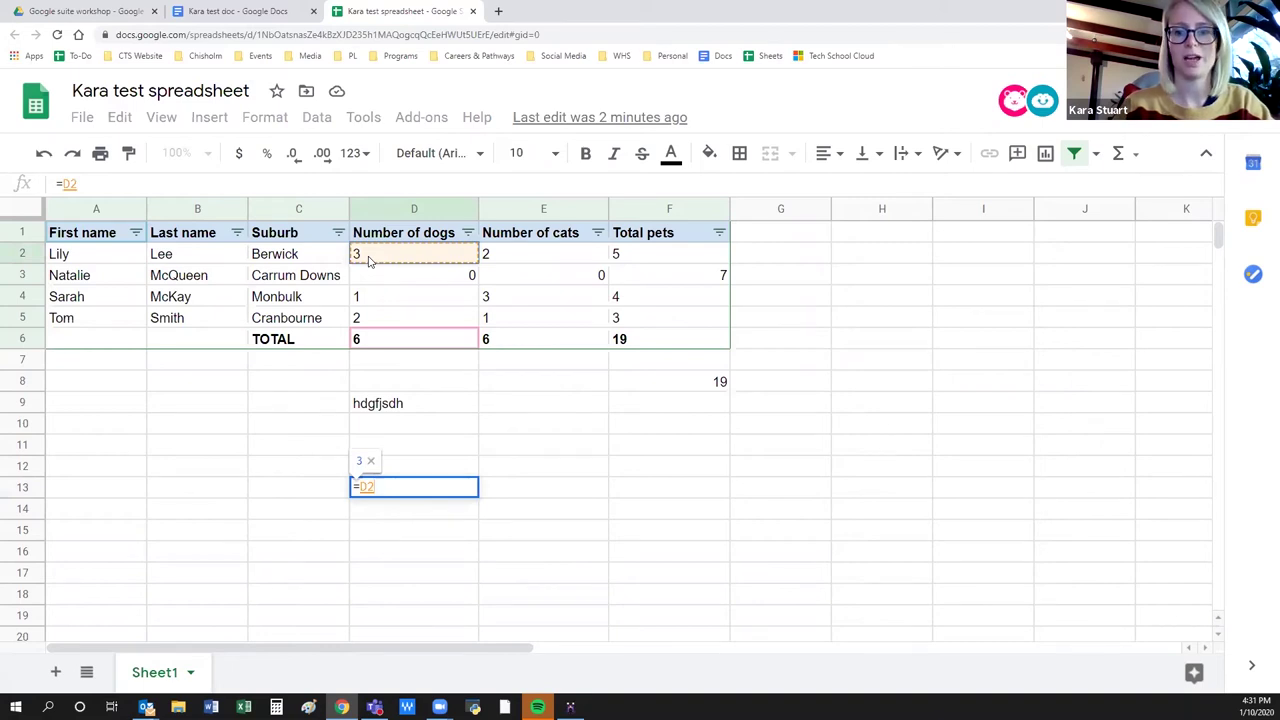
pyautogui.write('*')
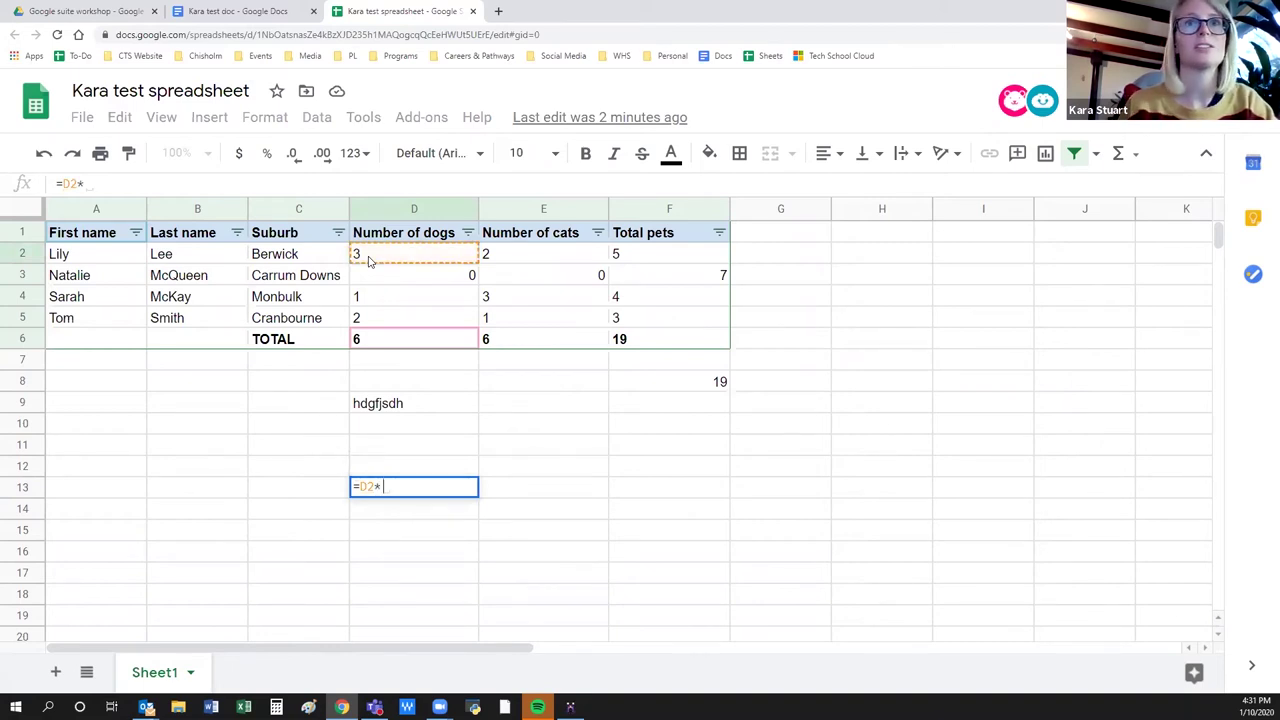
pyautogui.click(361, 318)
pyautogui.press('Return')
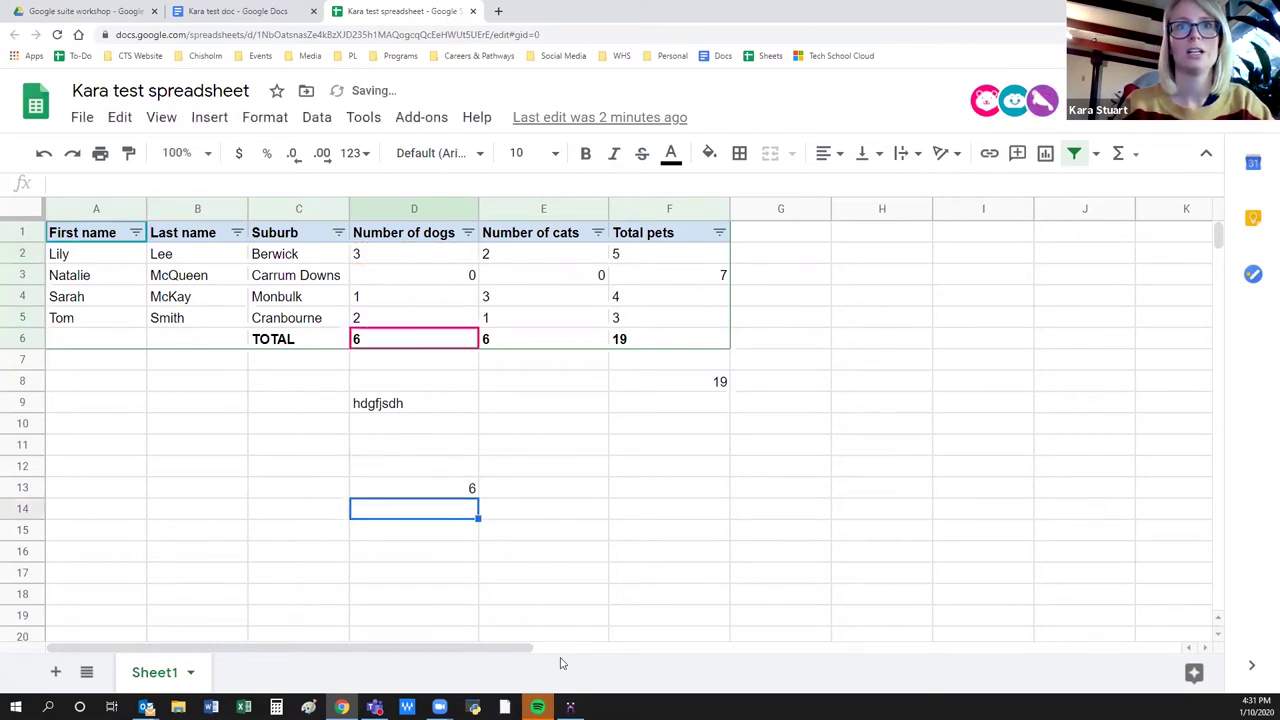
# Review D13's formula without changing it, then select cell A13.
pyautogui.click(409, 492)
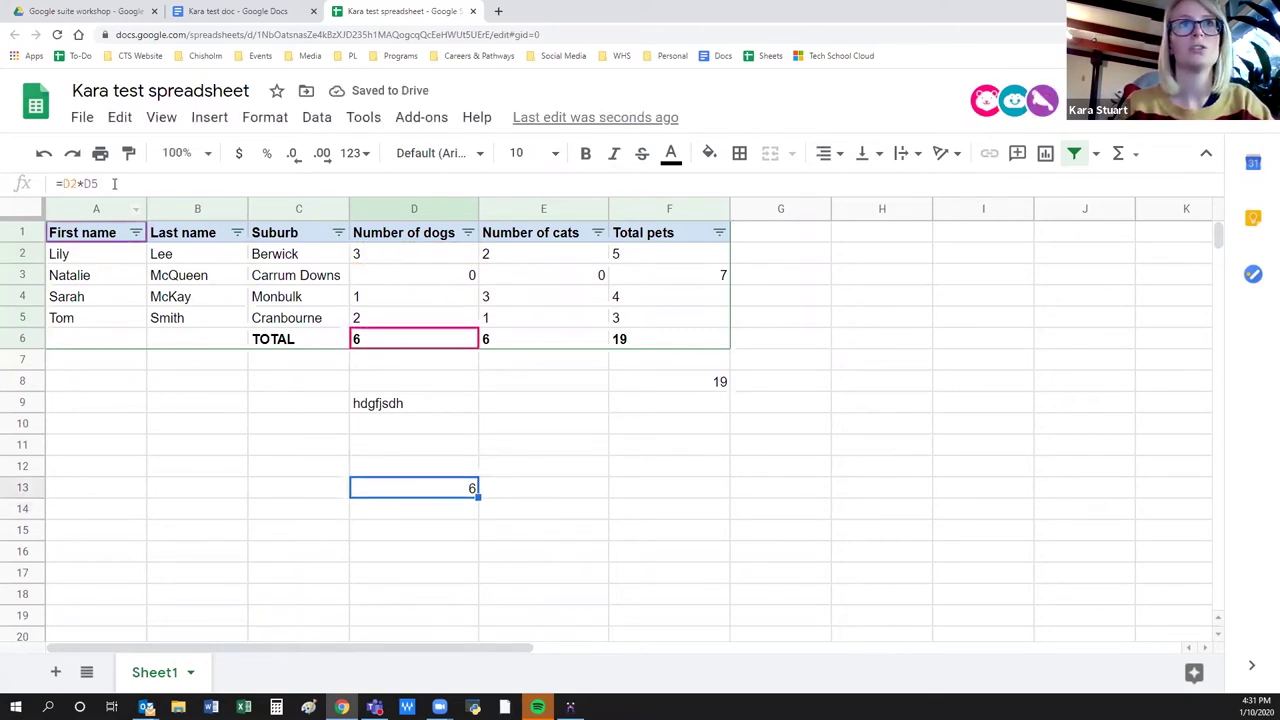
pyautogui.click(115, 184)
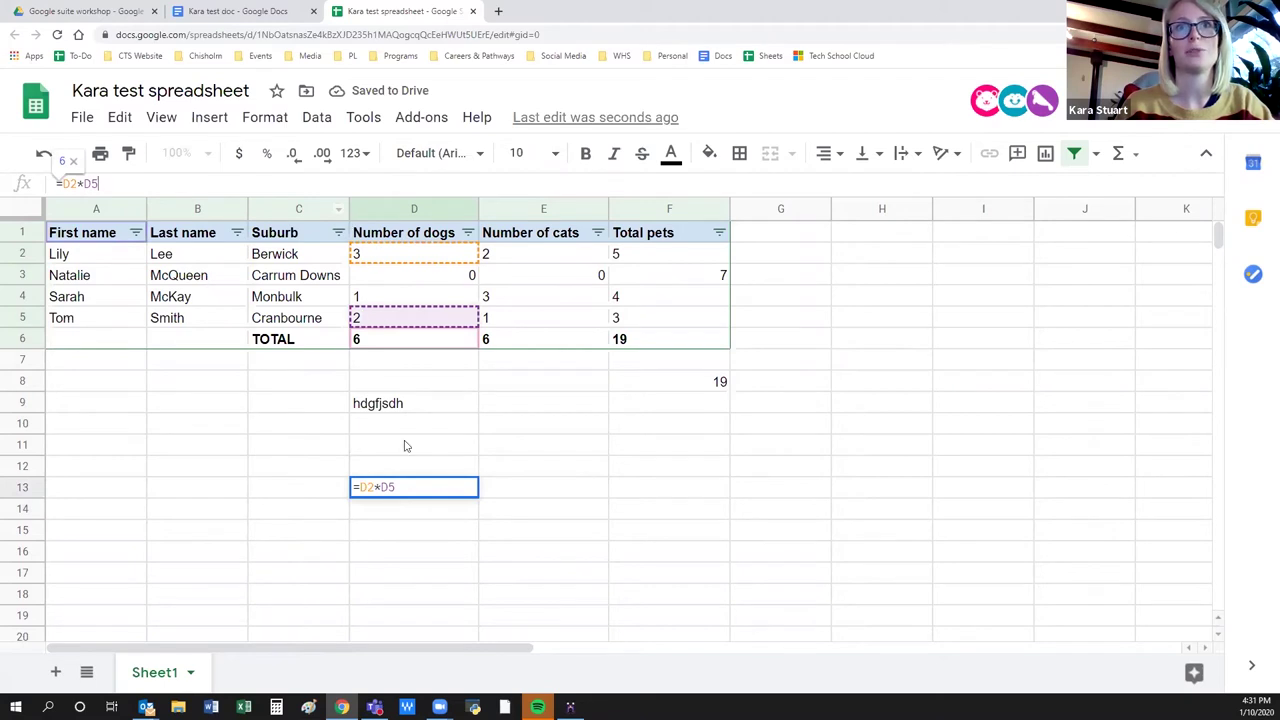
pyautogui.press('Escape')
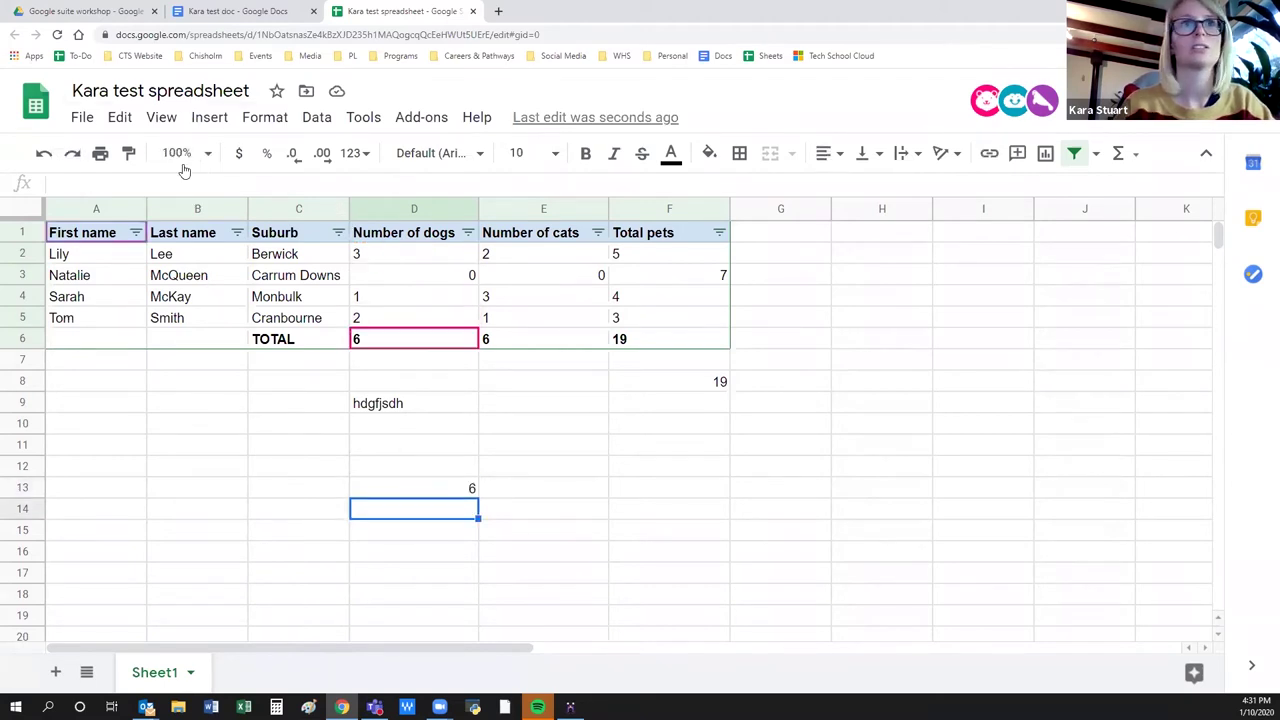
pyautogui.click(403, 490)
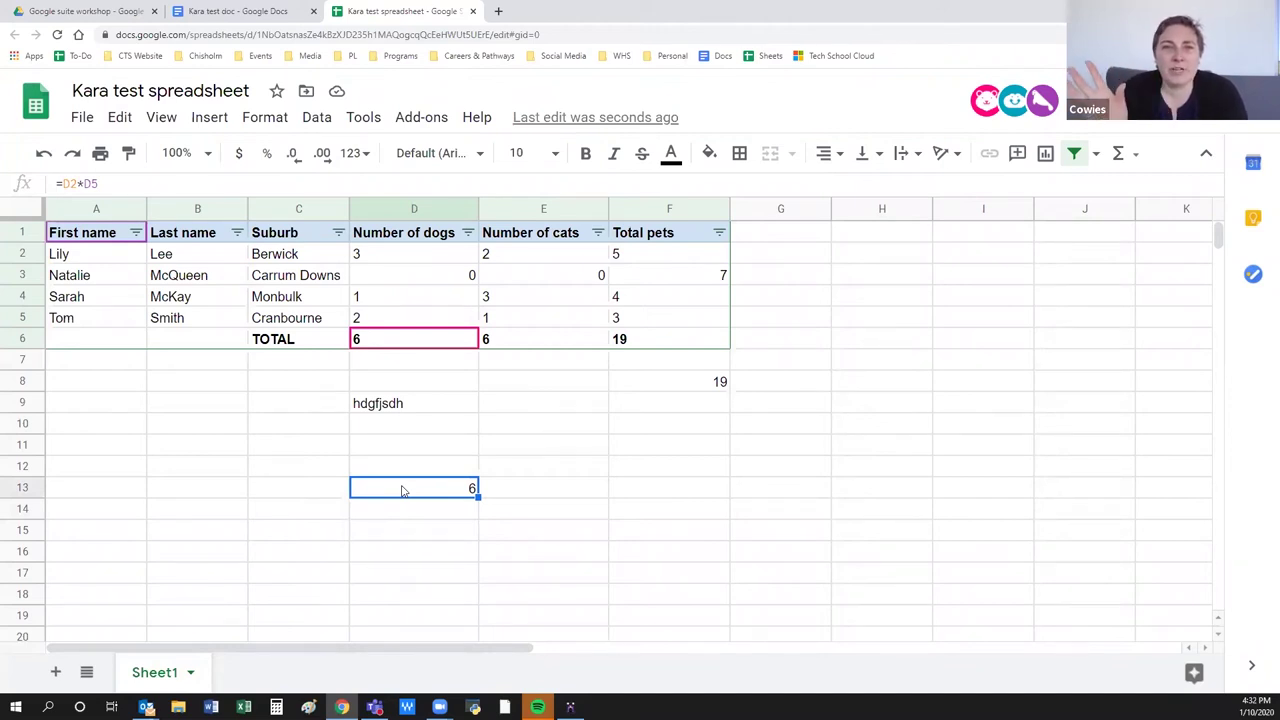
pyautogui.click(95, 488)
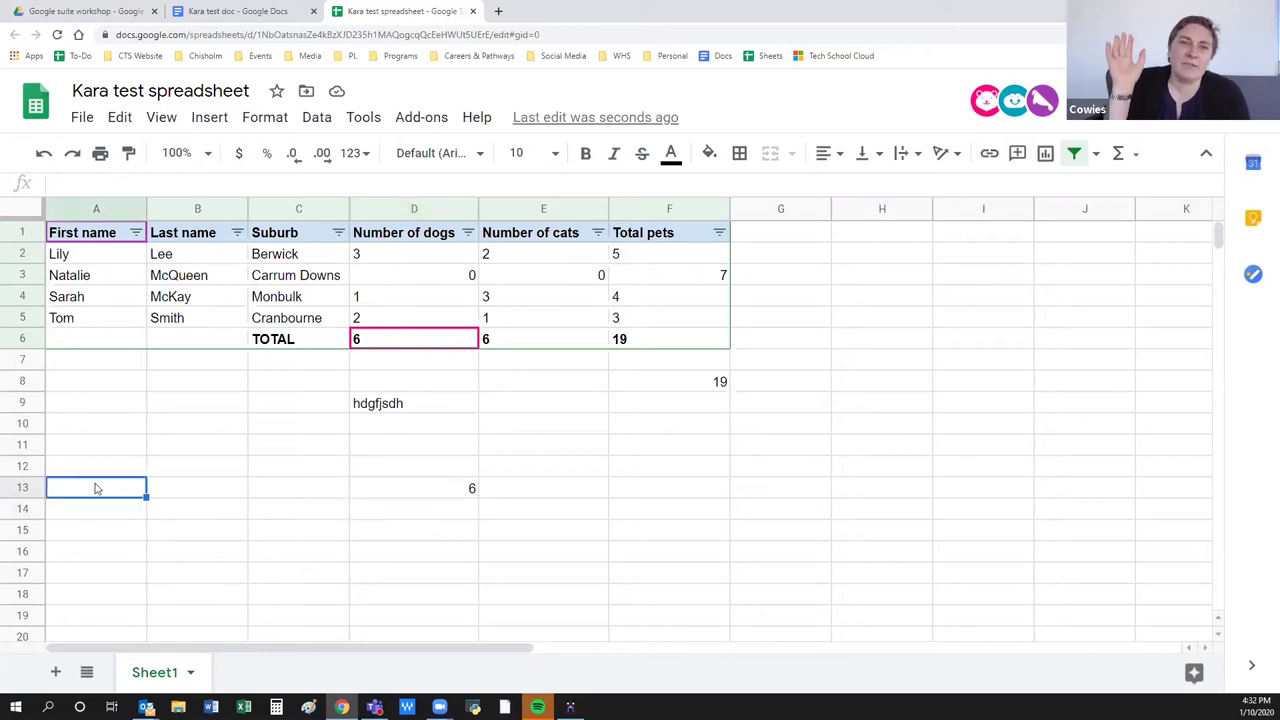
pyautogui.click(316, 120)
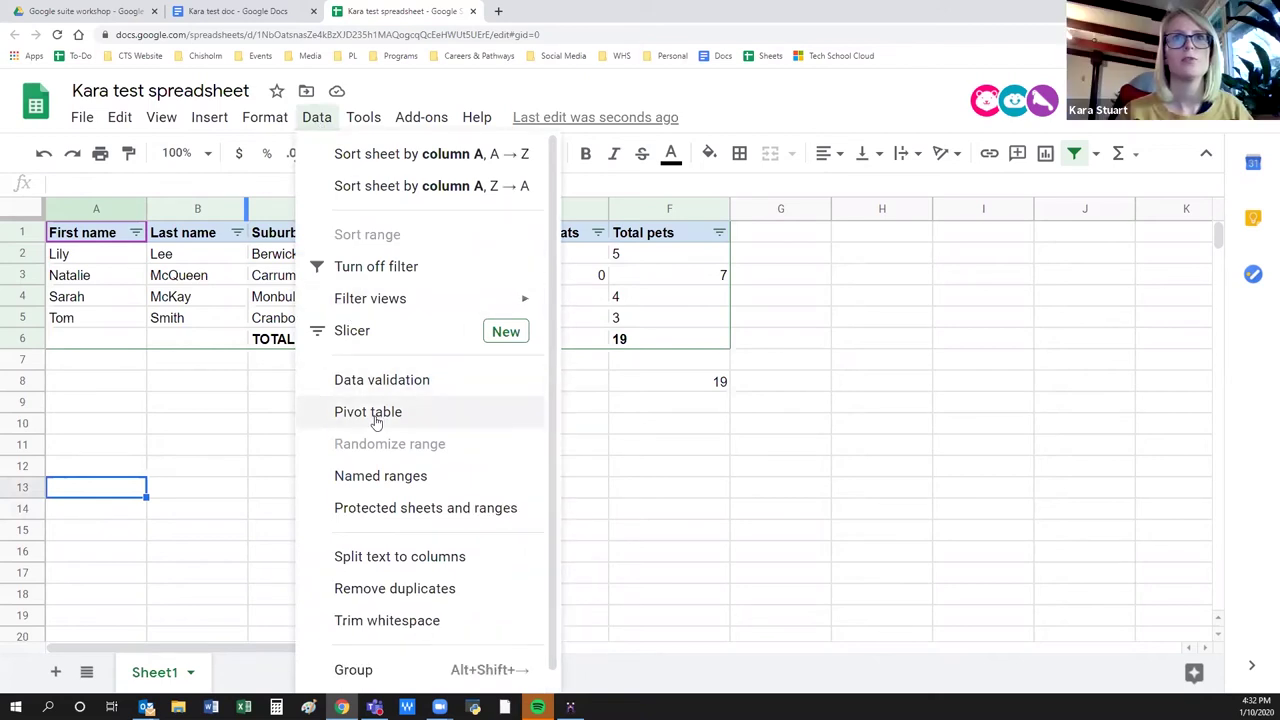
# Open data validation for A13 and close it without saving.
pyautogui.click(374, 390)
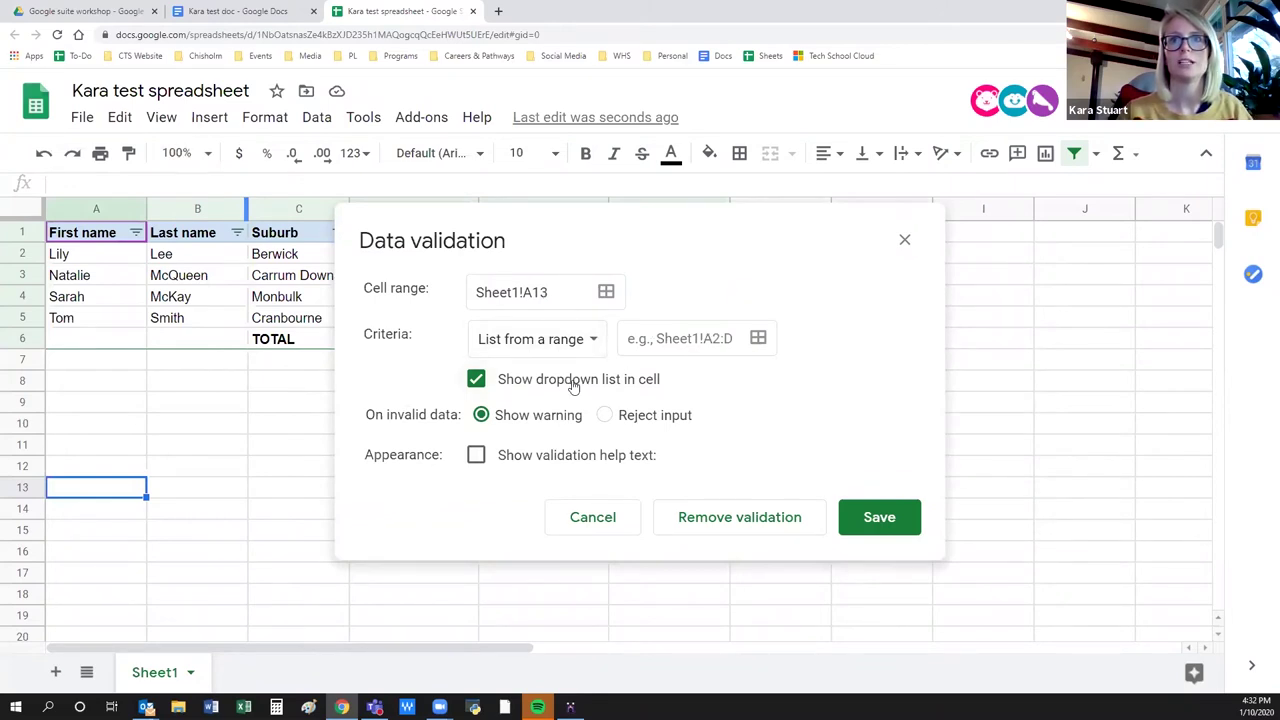
pyautogui.click(727, 332)
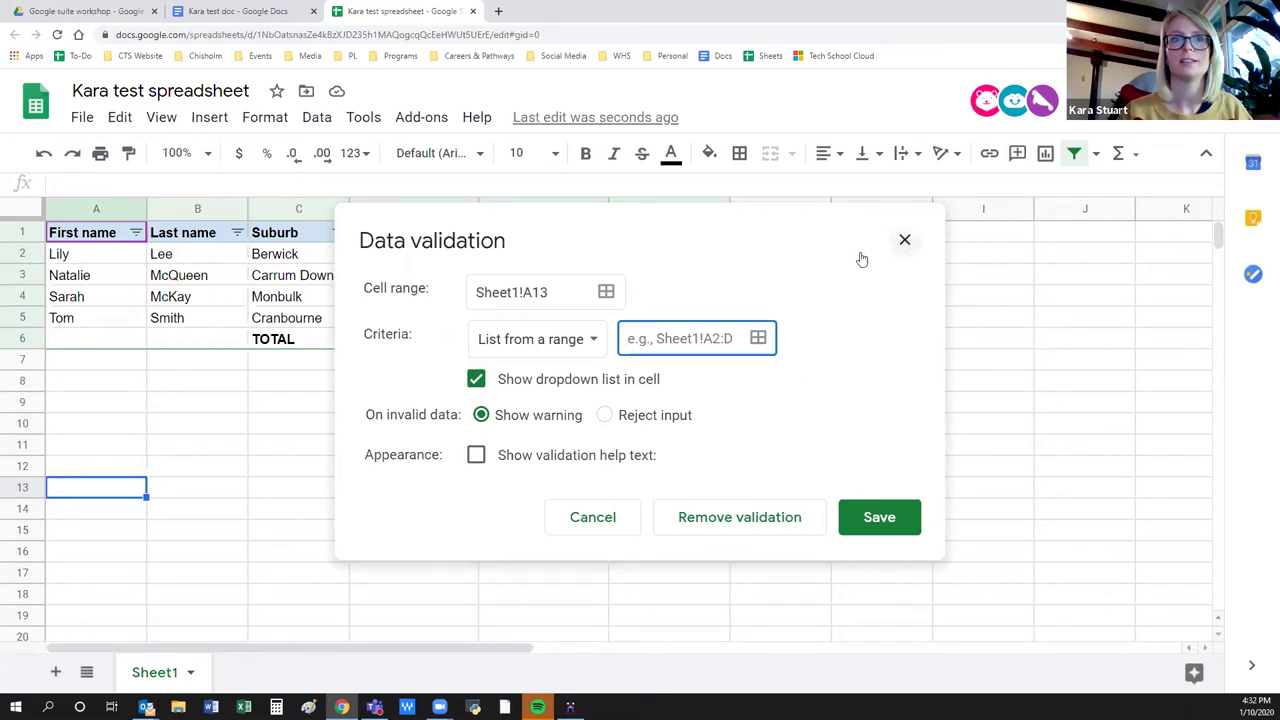
pyautogui.click(904, 240)
# Add a new sheet and type Started, Complete and N/A down cells A1 to A3.
pyautogui.click(55, 672)
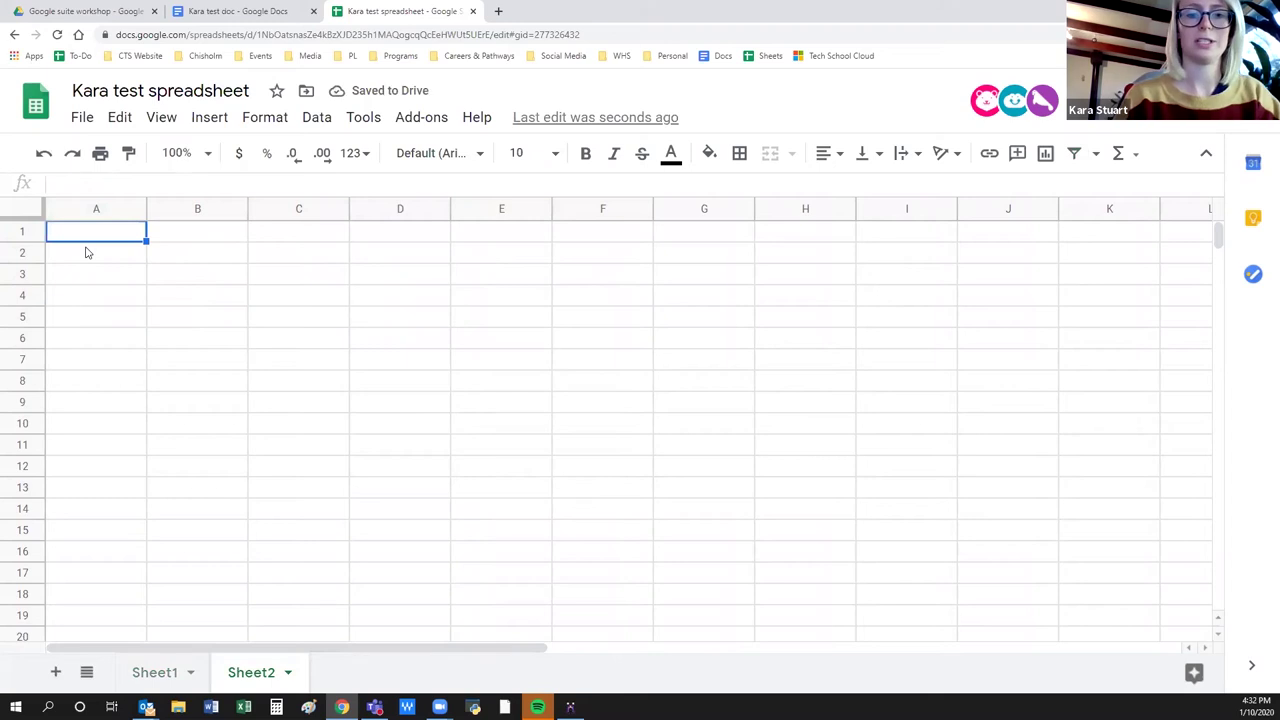
pyautogui.write('Started')
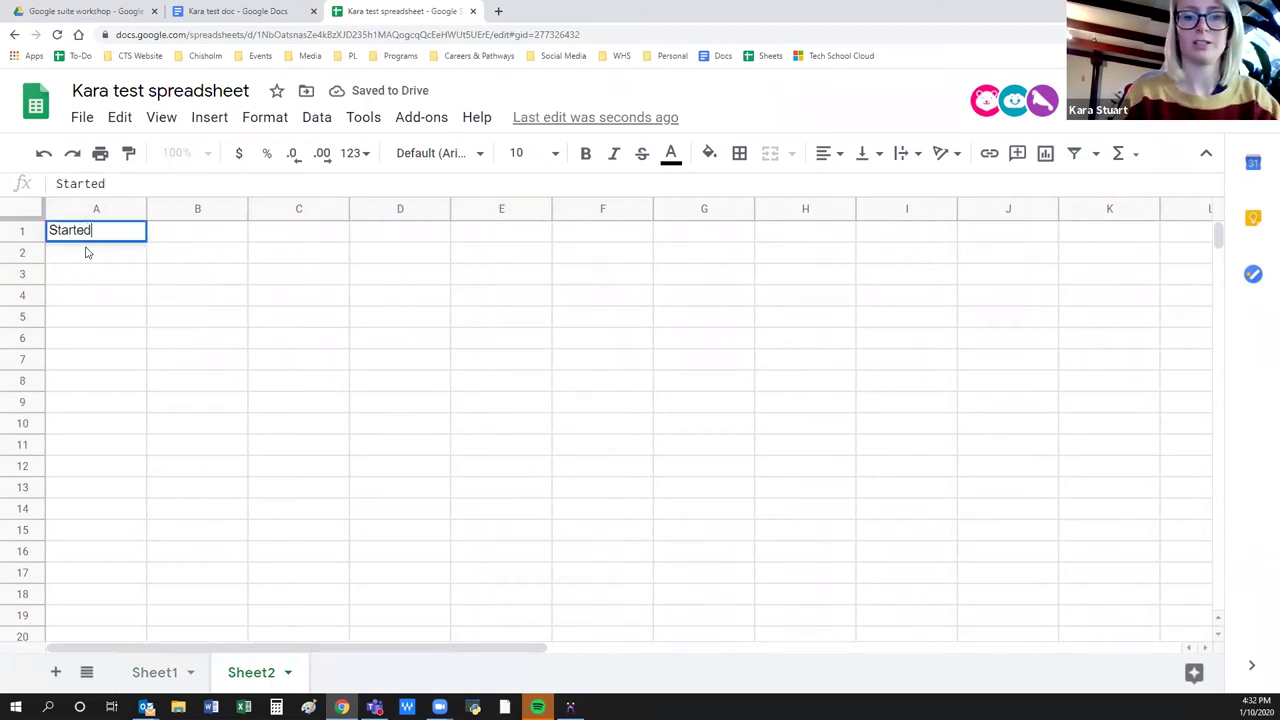
pyautogui.press('Return')
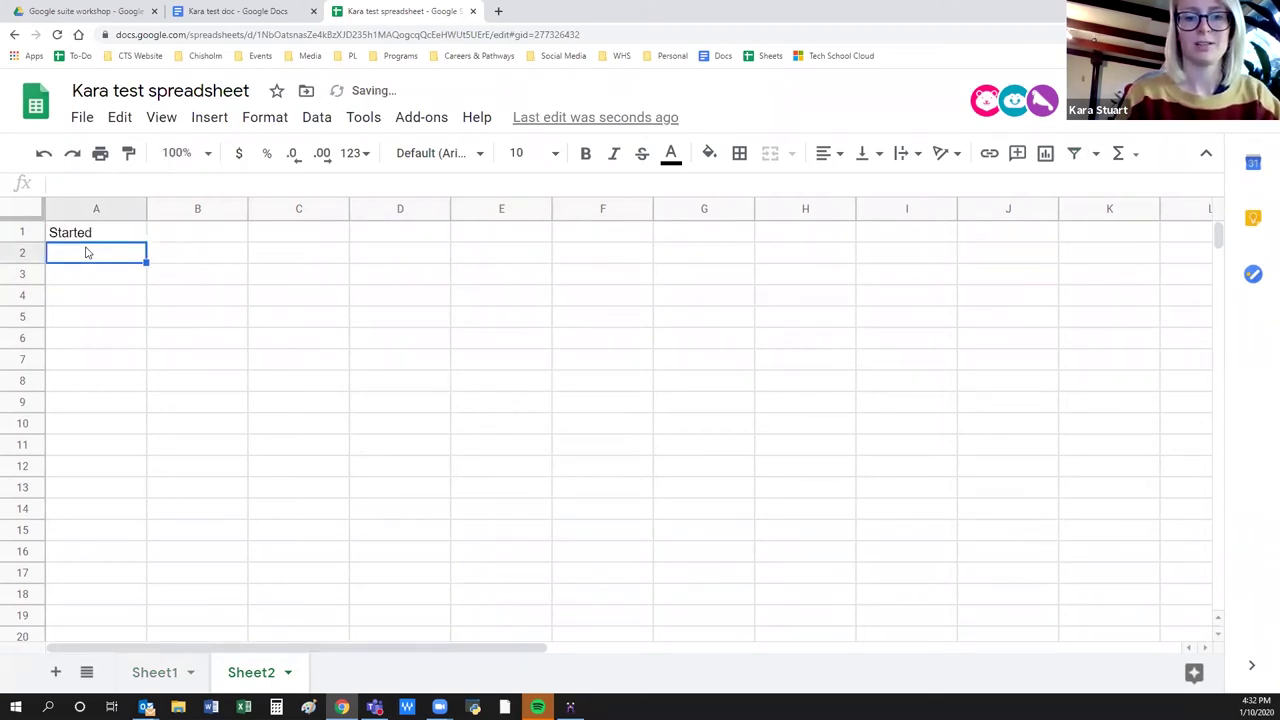
pyautogui.write('Complete')
pyautogui.press('Return')
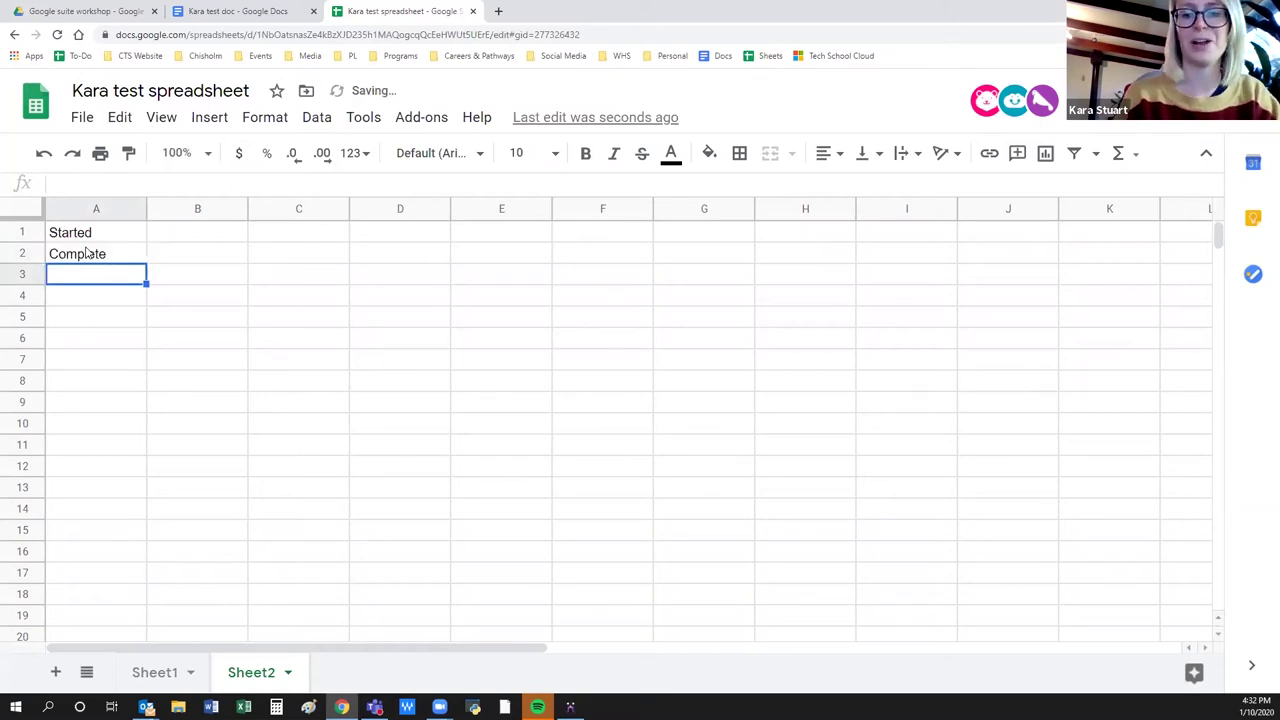
pyautogui.write('N/A')
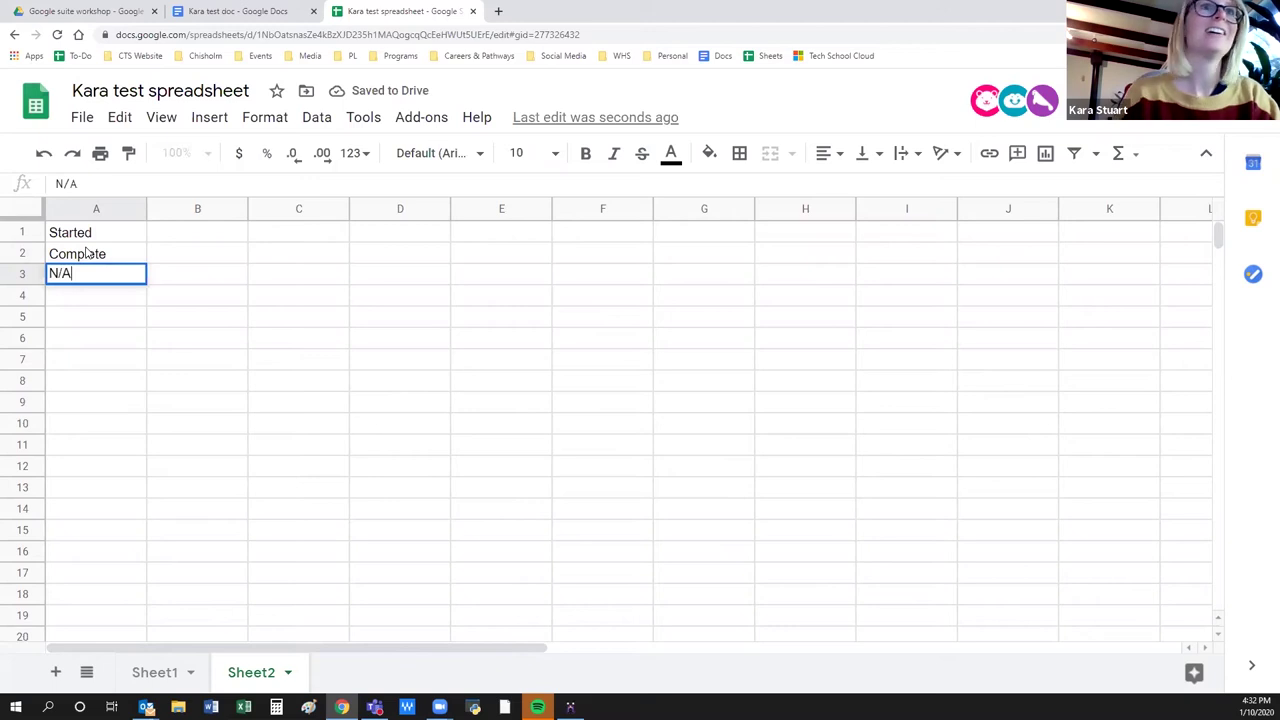
pyautogui.click(185, 370)
pyautogui.click(157, 672)
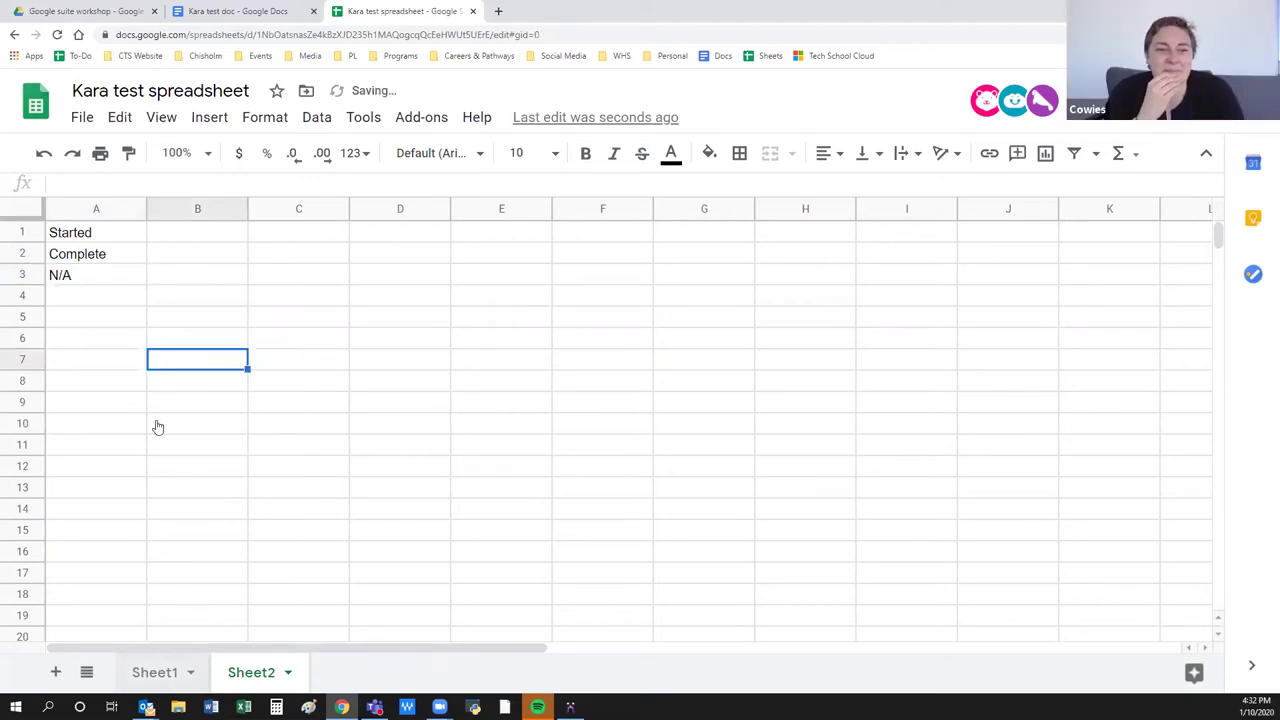
# Clear the first names in A2:A5 and open data validation for A2.
pyautogui.moveTo(115, 261); pyautogui.dragTo(117, 314)
pyautogui.press('Delete')
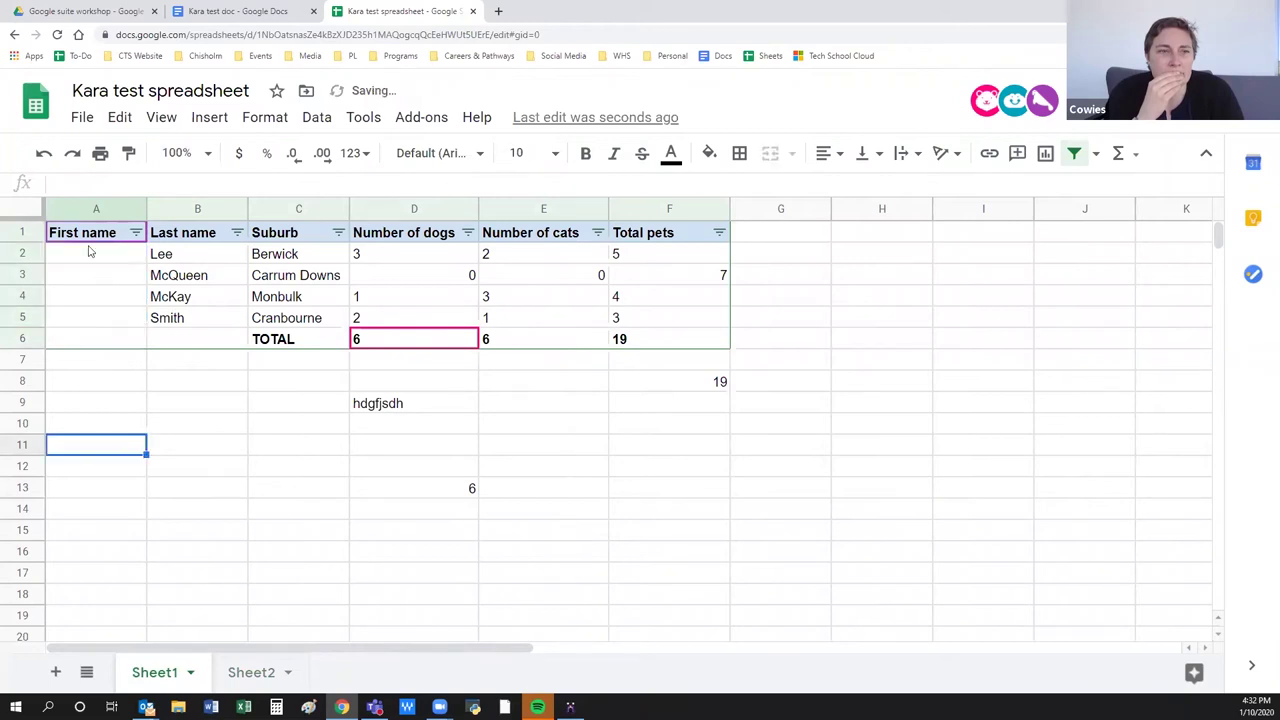
pyautogui.click(86, 253)
pyautogui.click(265, 117)
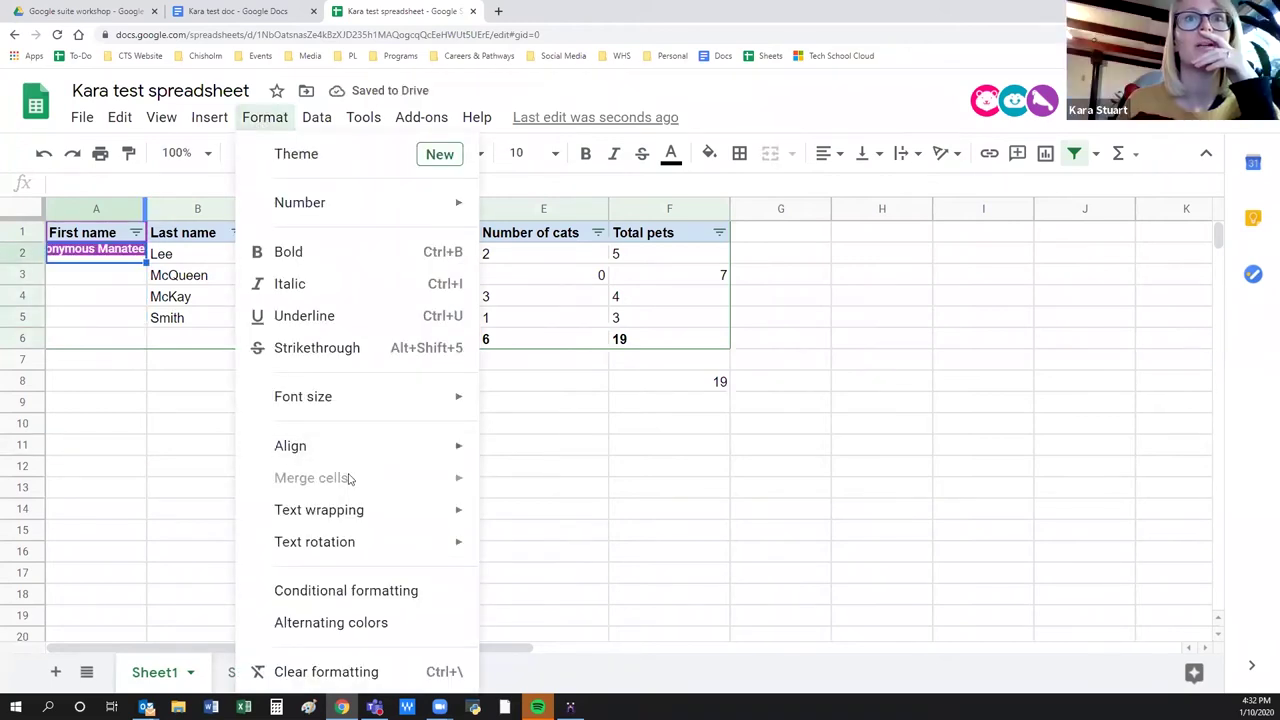
pyautogui.moveTo(316, 117)
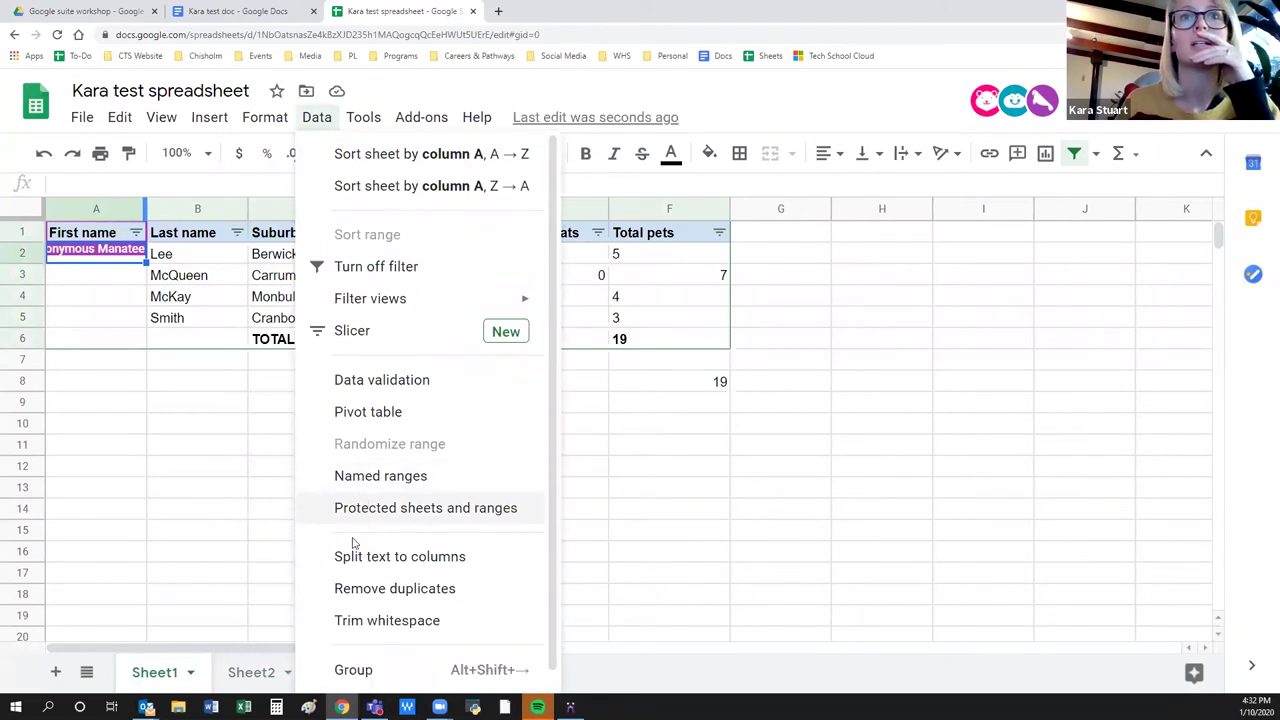
pyautogui.click(376, 381)
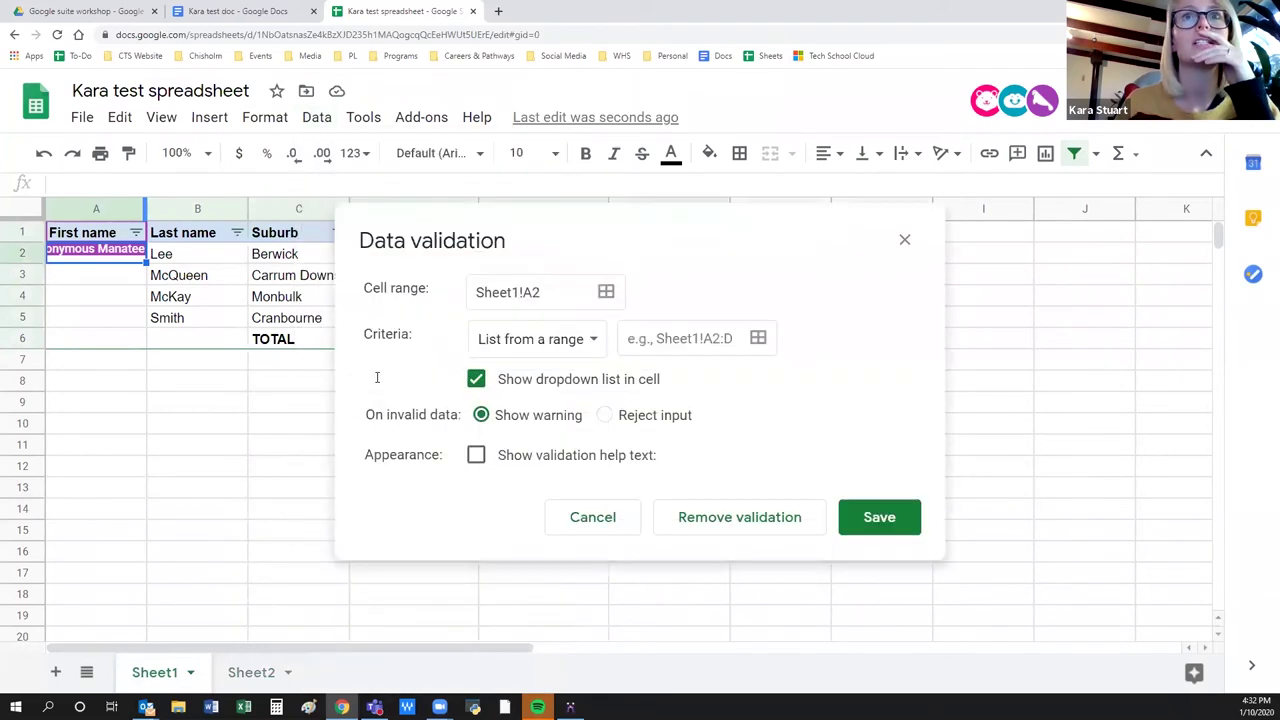
# Save a dropdown rule on A2 listing Sheet2!A1:A3 and check its options.
pyautogui.click(758, 338)
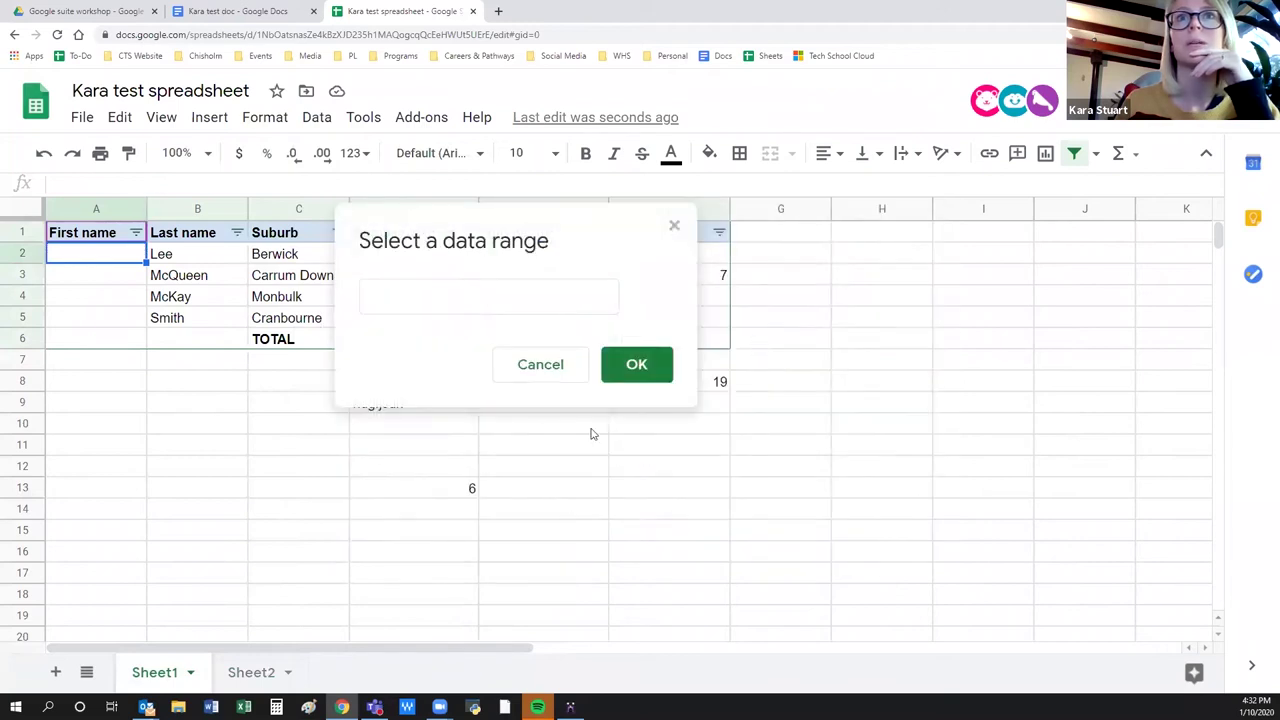
pyautogui.click(237, 680)
pyautogui.moveTo(84, 238); pyautogui.dragTo(88, 276)
pyautogui.click(636, 364)
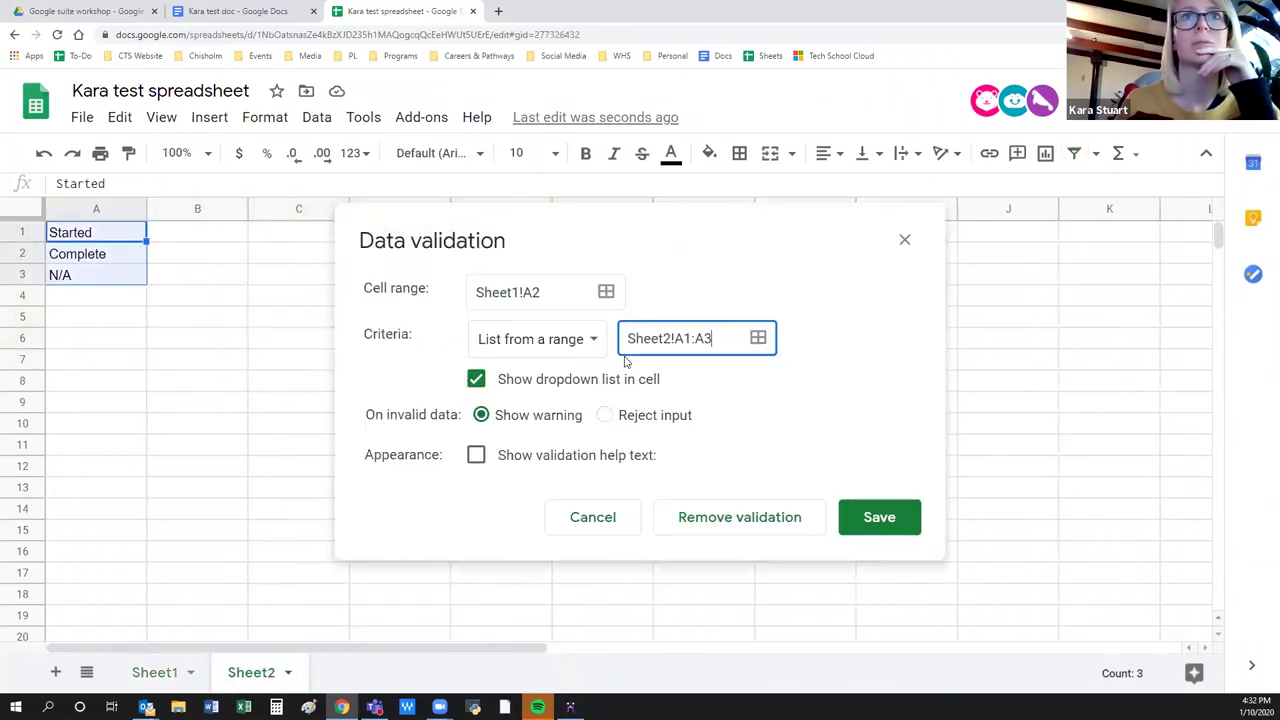
pyautogui.click(878, 516)
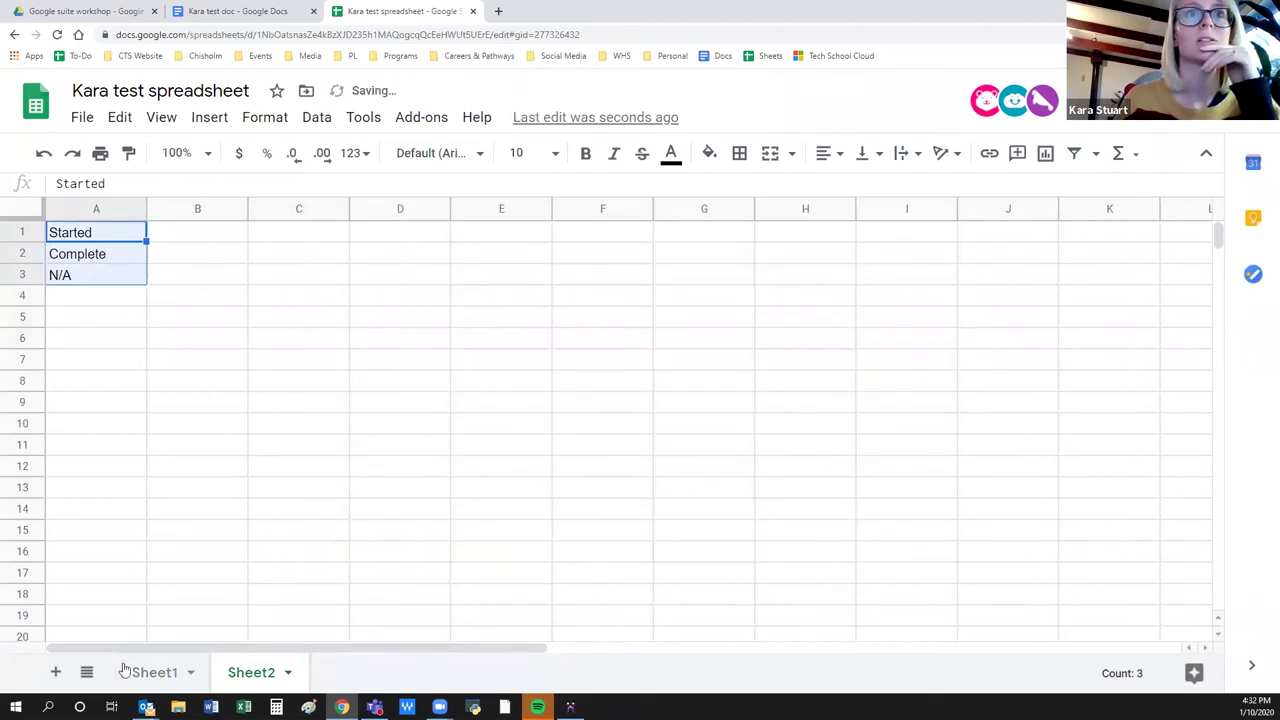
pyautogui.click(150, 673)
pyautogui.click(137, 253)
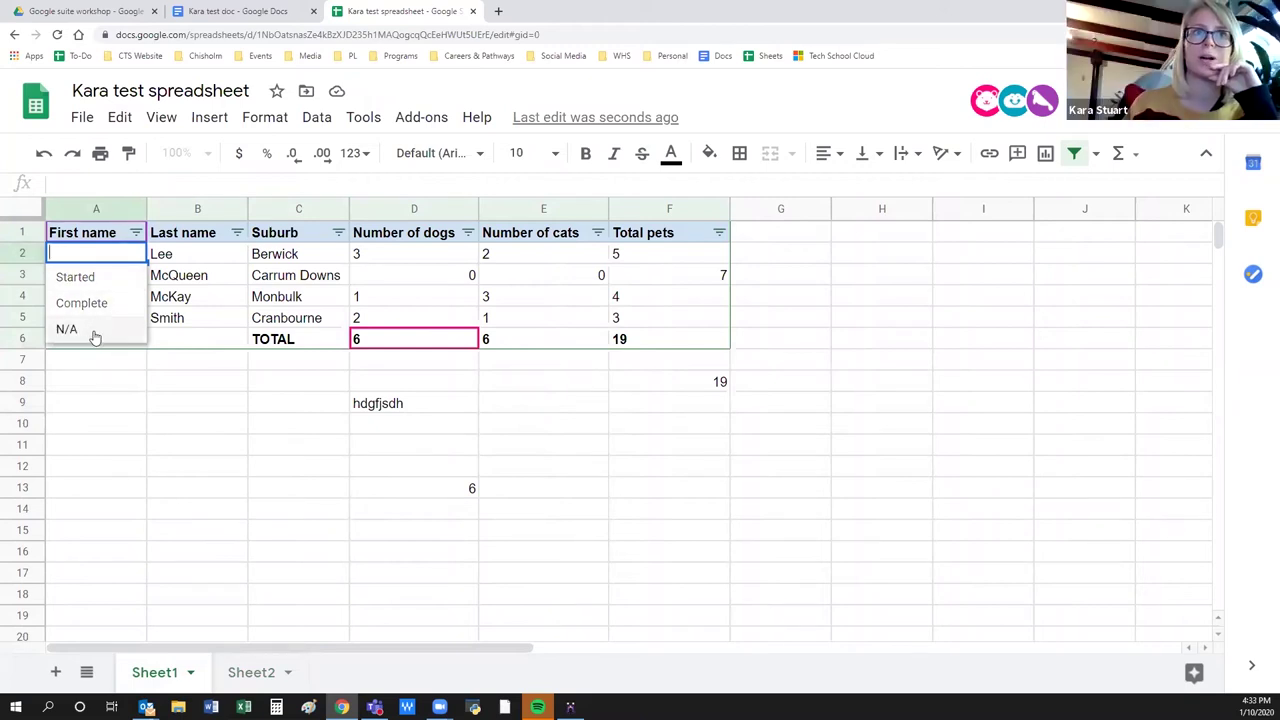
pyautogui.click(125, 444)
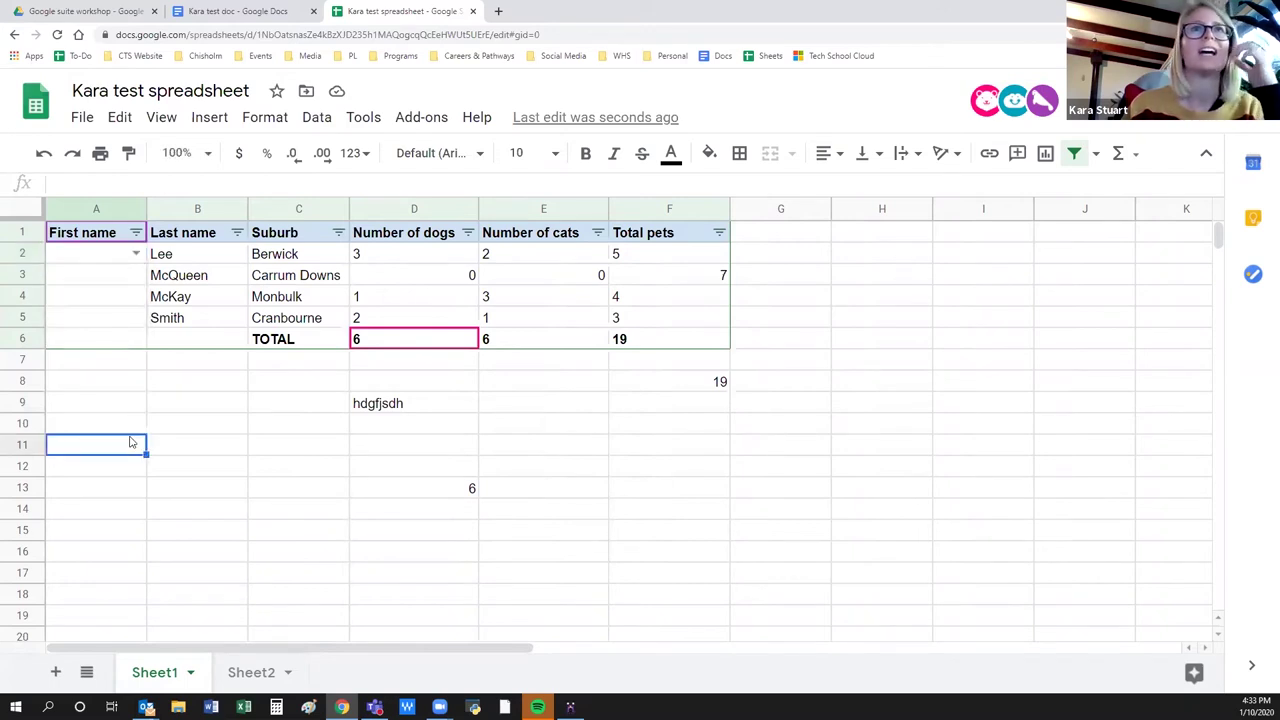
pyautogui.click(317, 120)
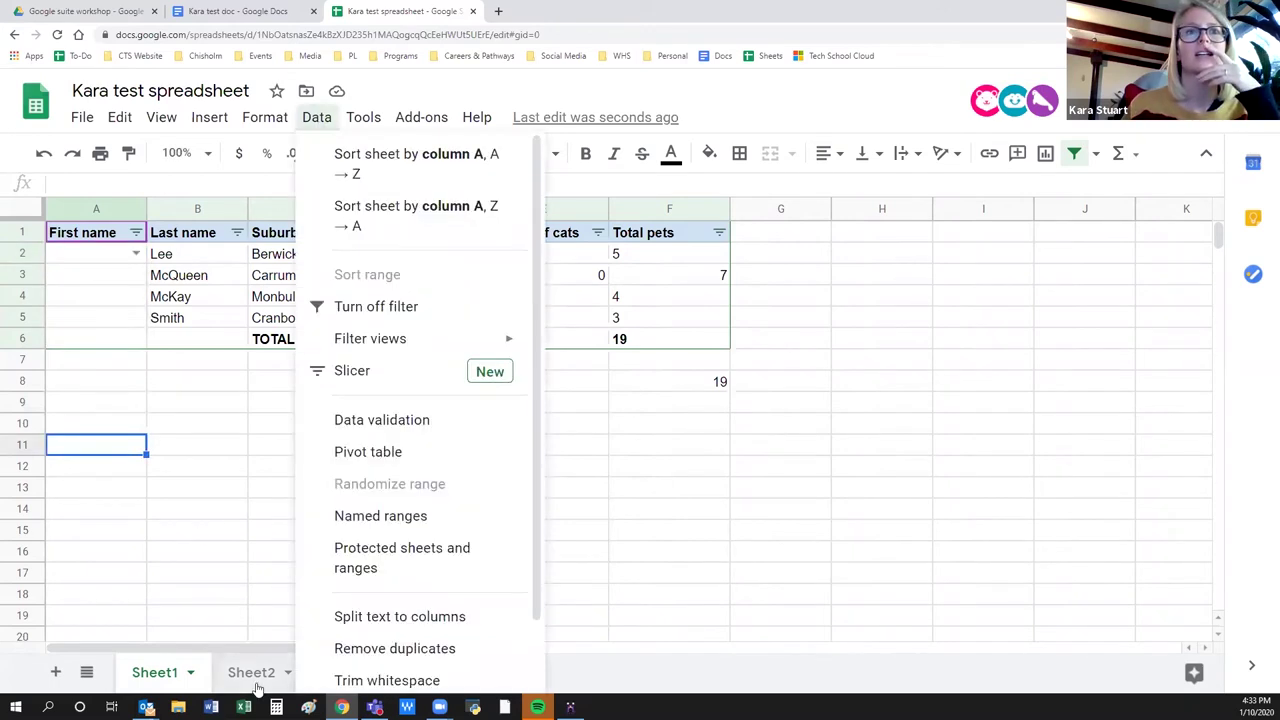
pyautogui.click(98, 256)
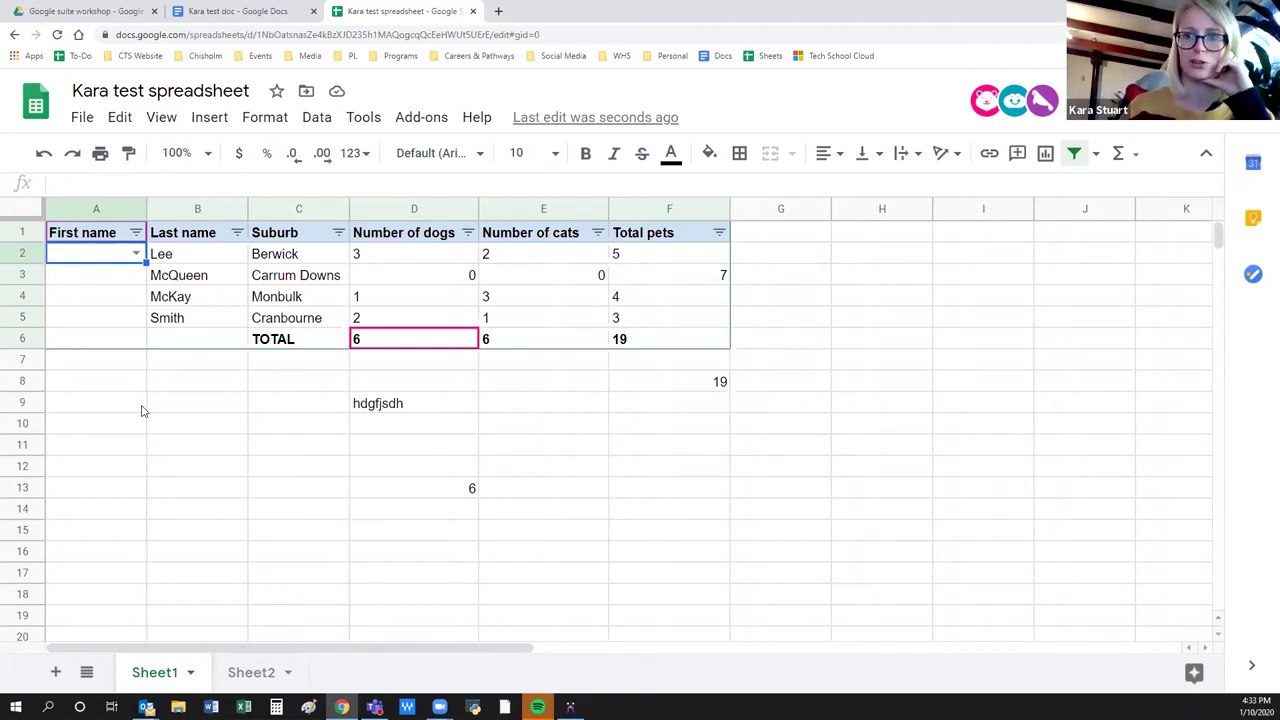
pyautogui.click(267, 500)
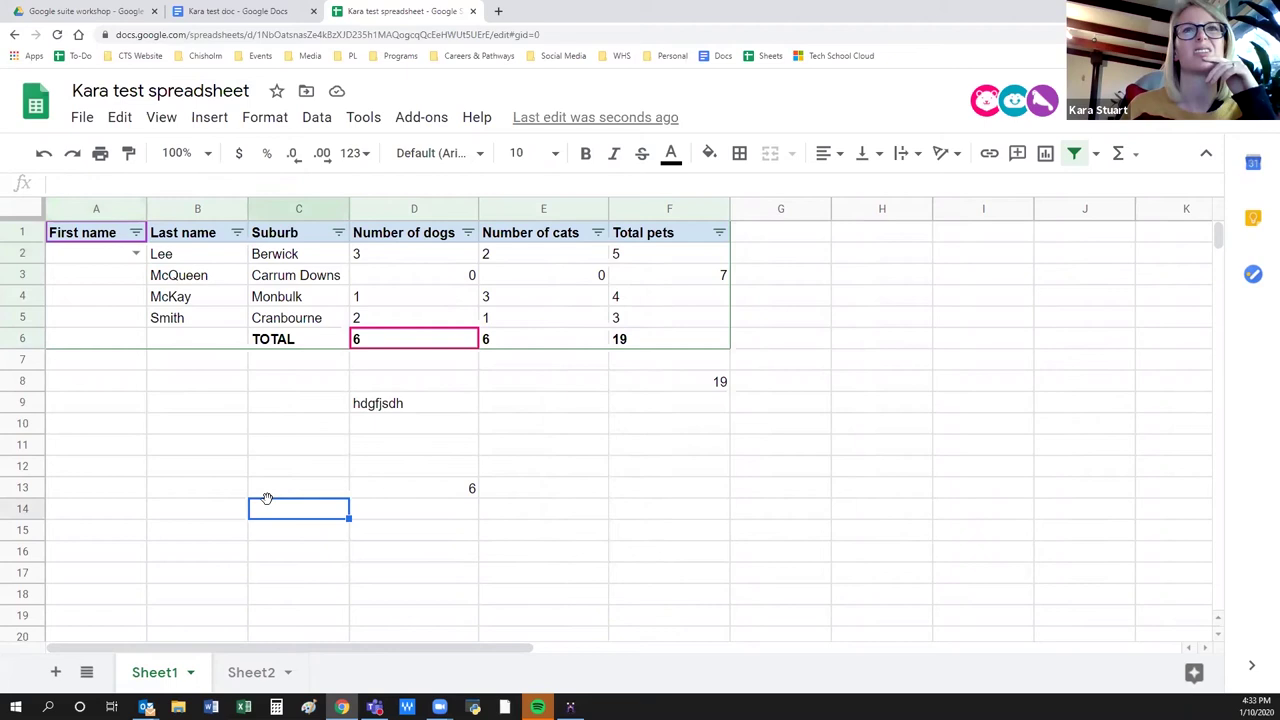
pyautogui.click(113, 506)
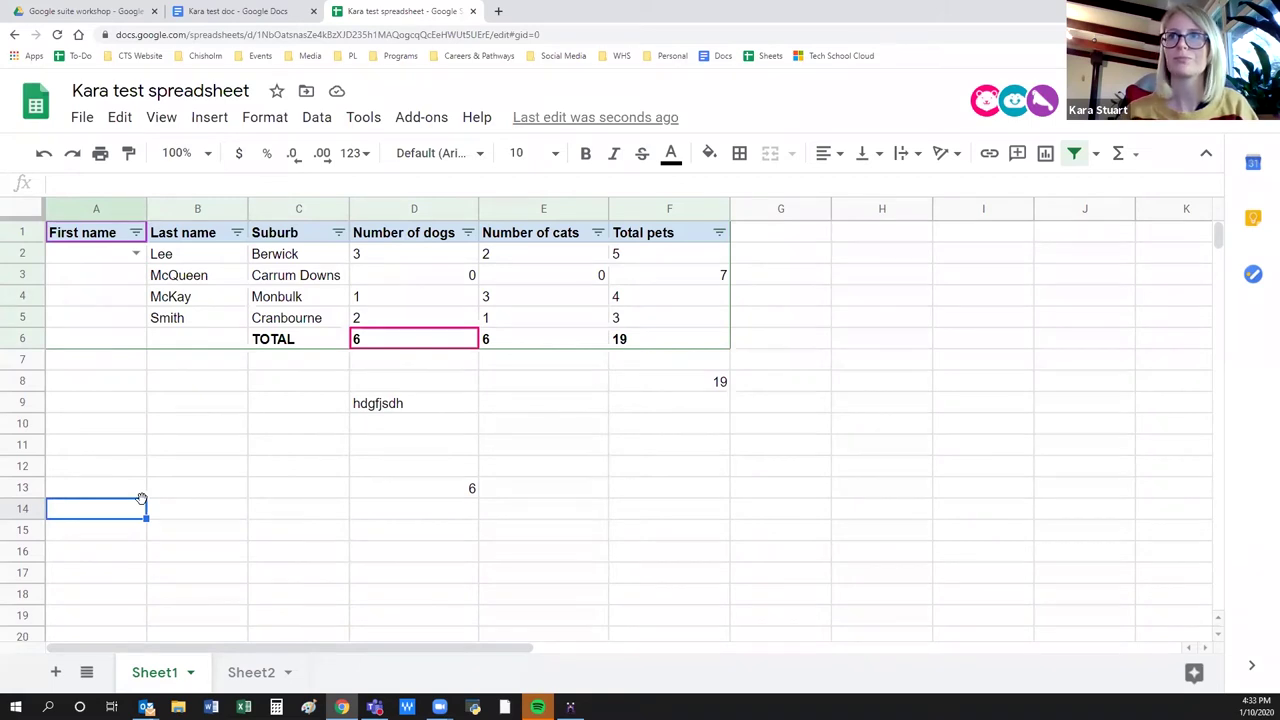
pyautogui.click(334, 490)
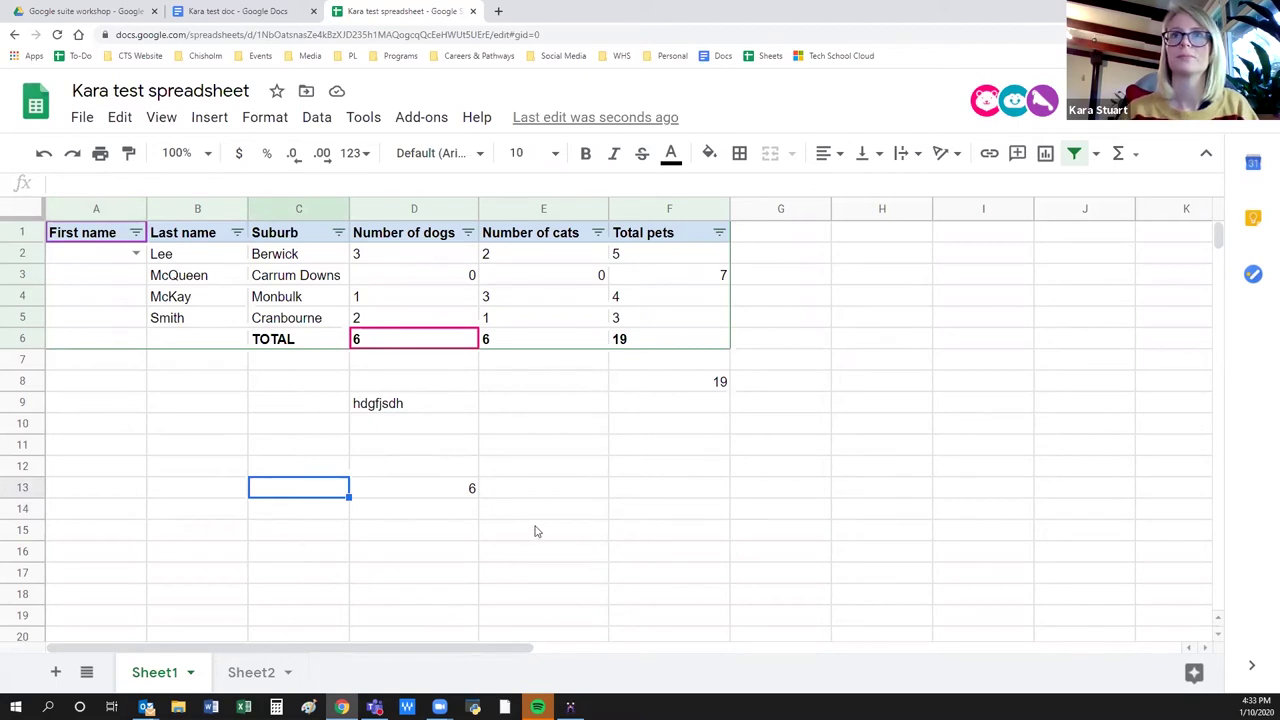
pyautogui.click(195, 282)
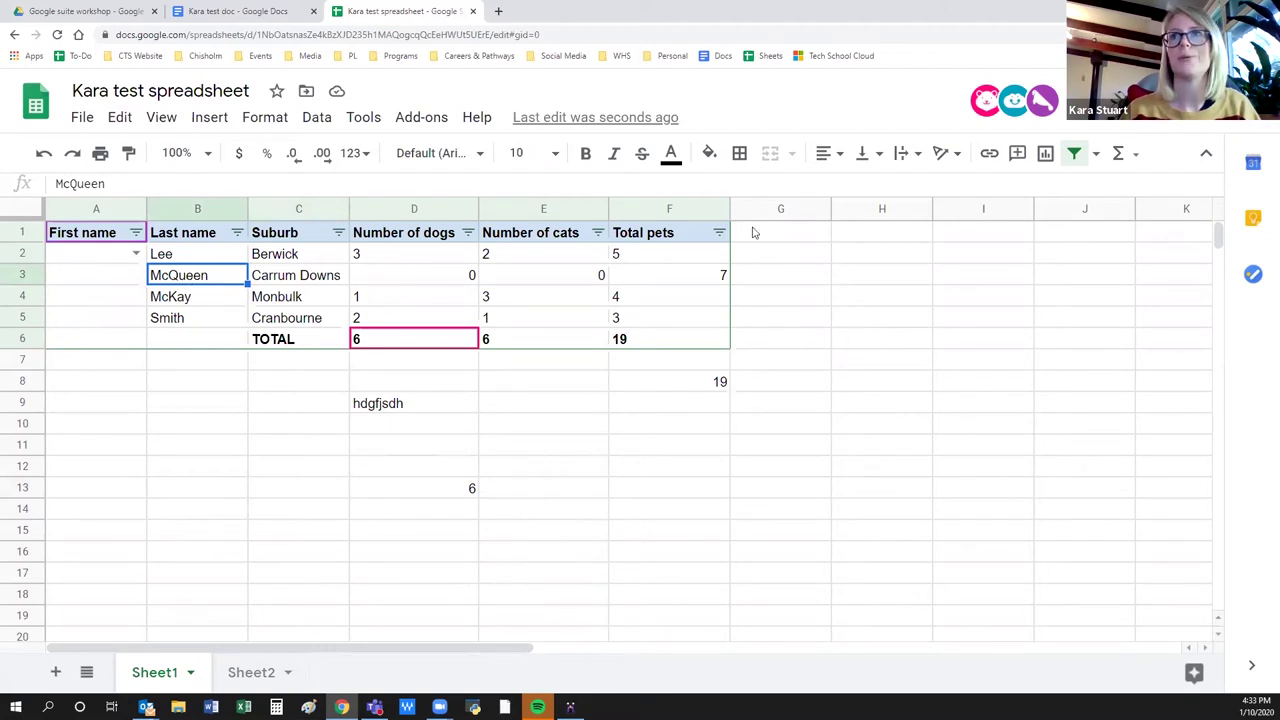
pyautogui.click(989, 155)
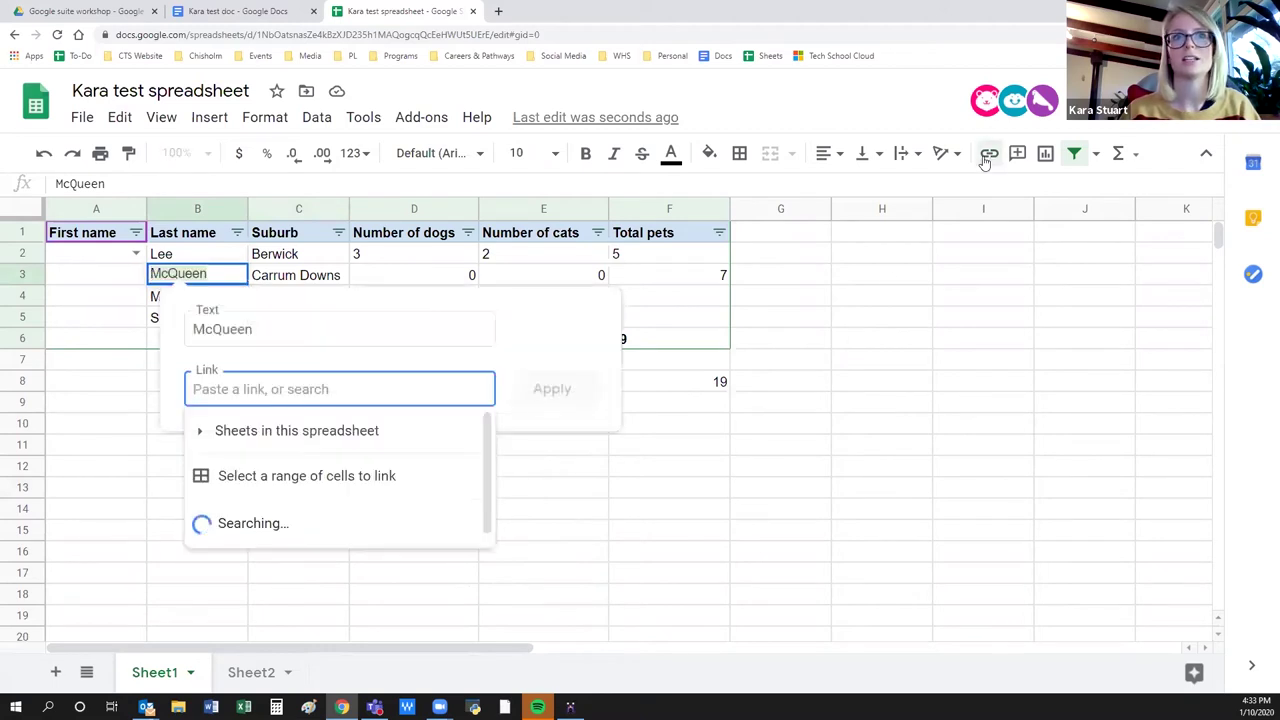
pyautogui.press('Escape')
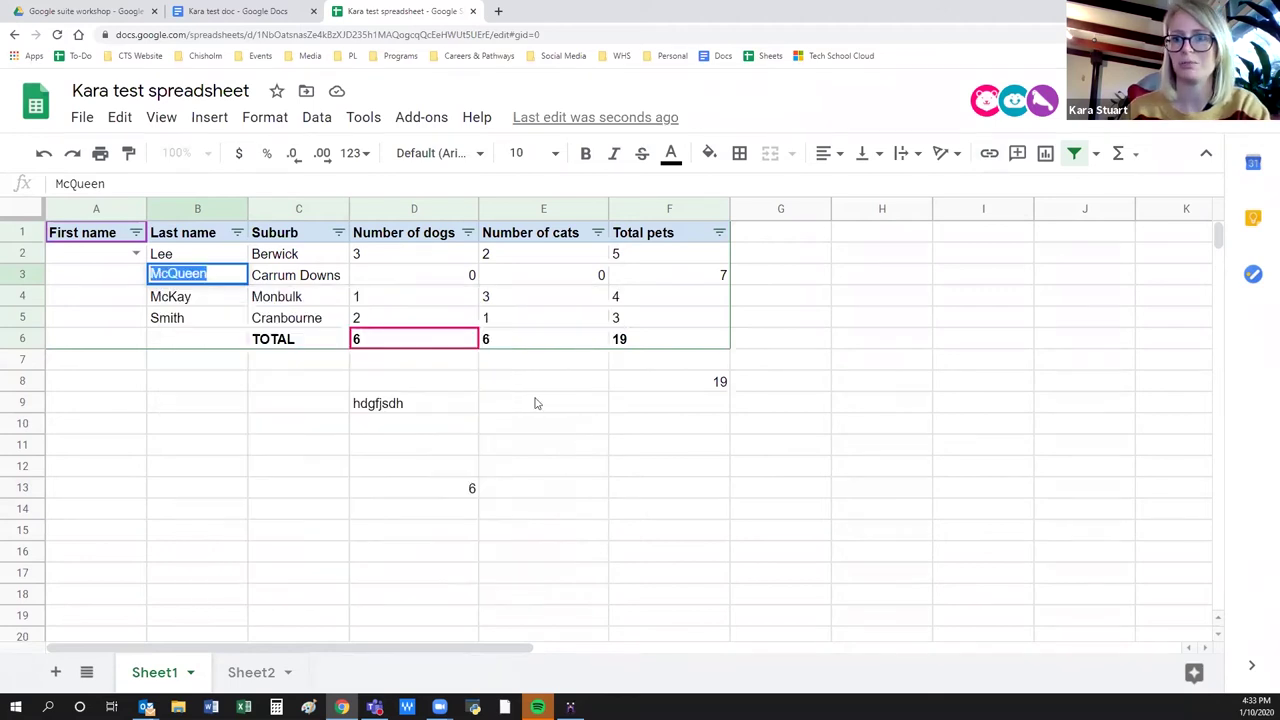
pyautogui.click(632, 489)
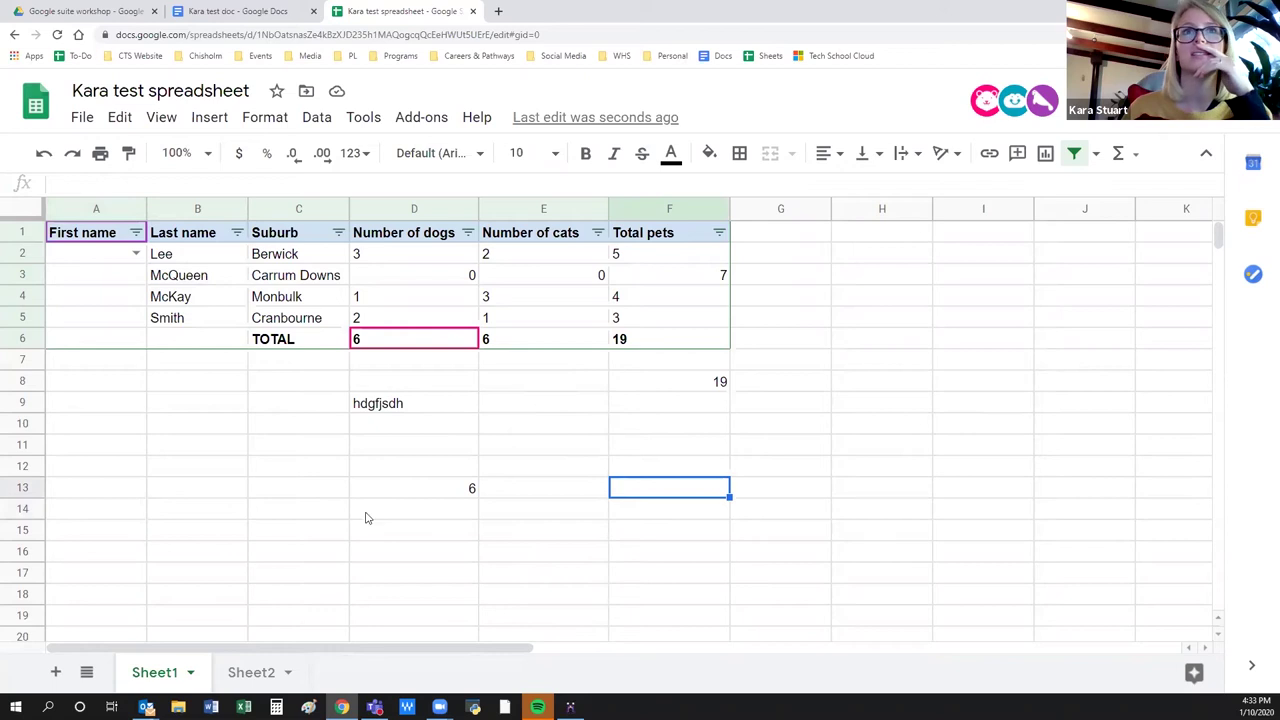
# Set text wrapping to Wrap for the Carrum Downs cell C3.
pyautogui.click(315, 118)
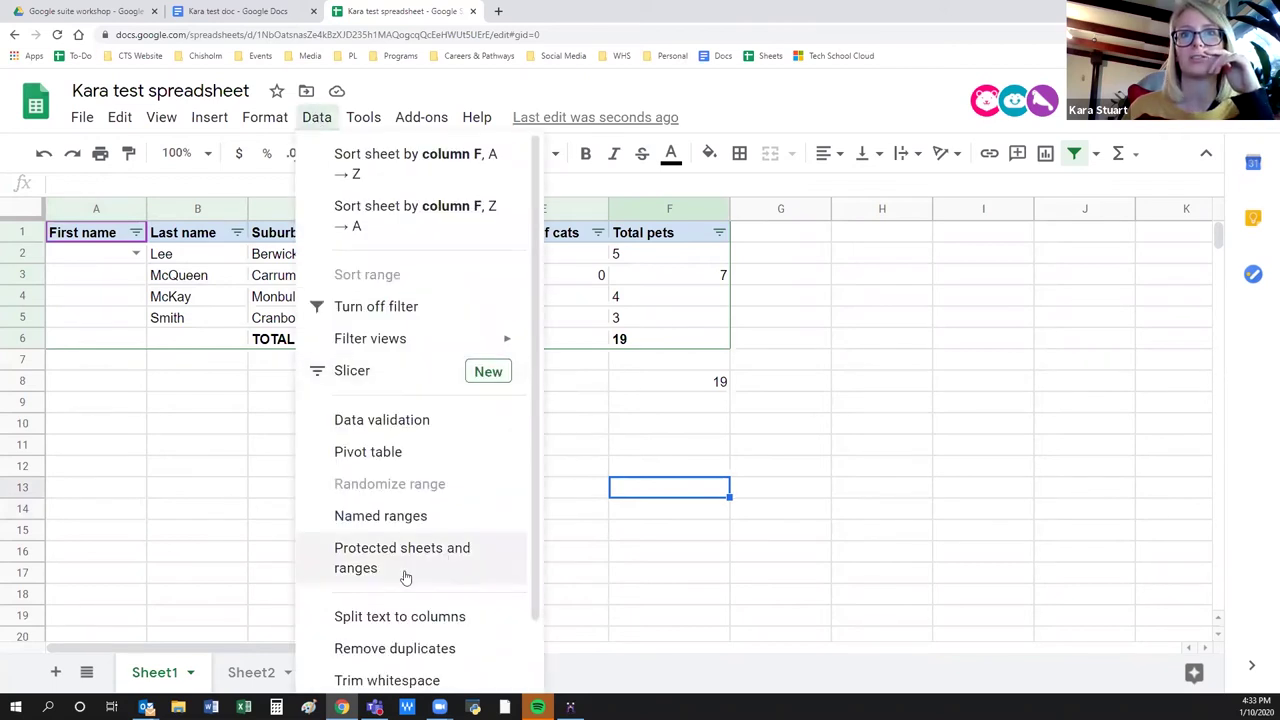
pyautogui.click(687, 586)
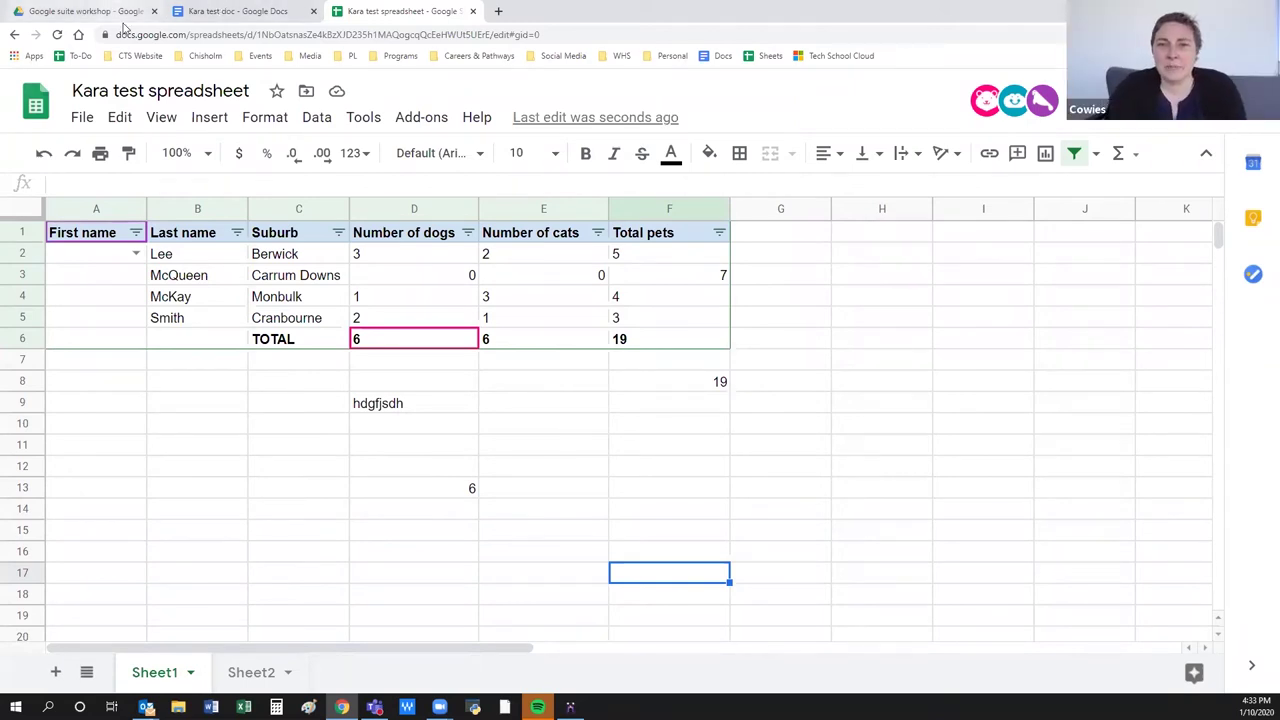
pyautogui.click(285, 277)
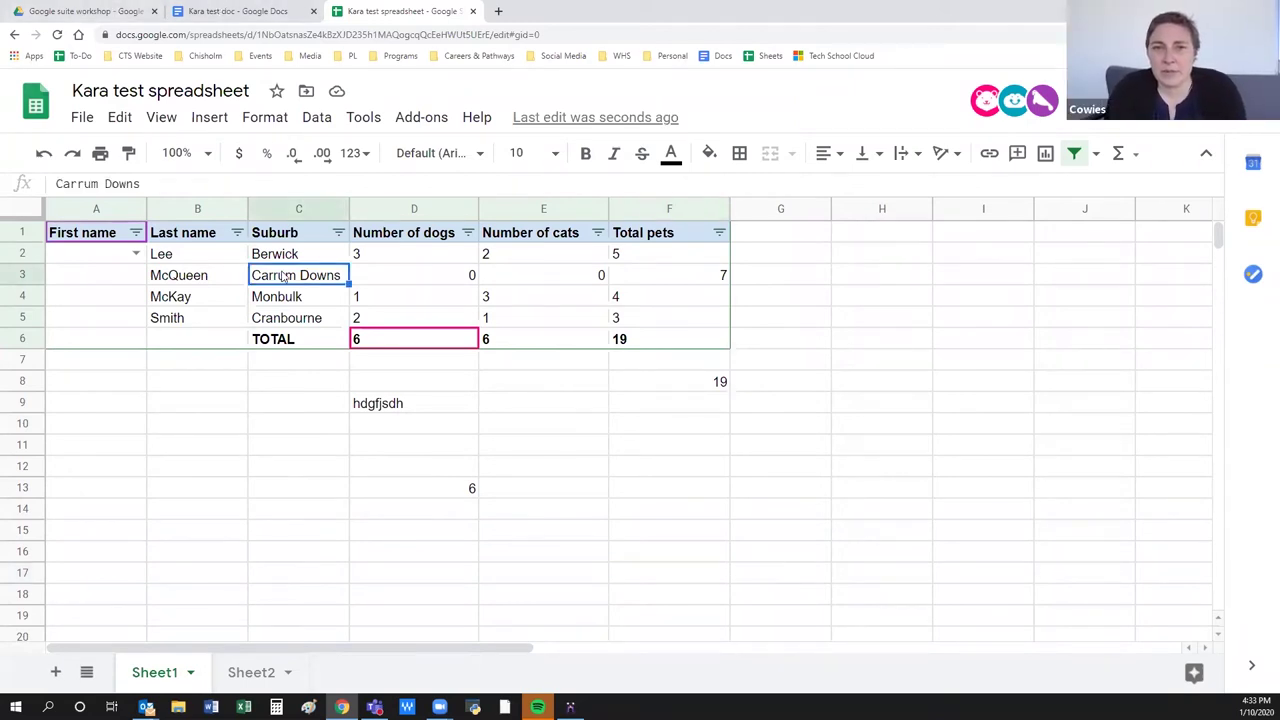
pyautogui.click(948, 153)
pyautogui.click(910, 158)
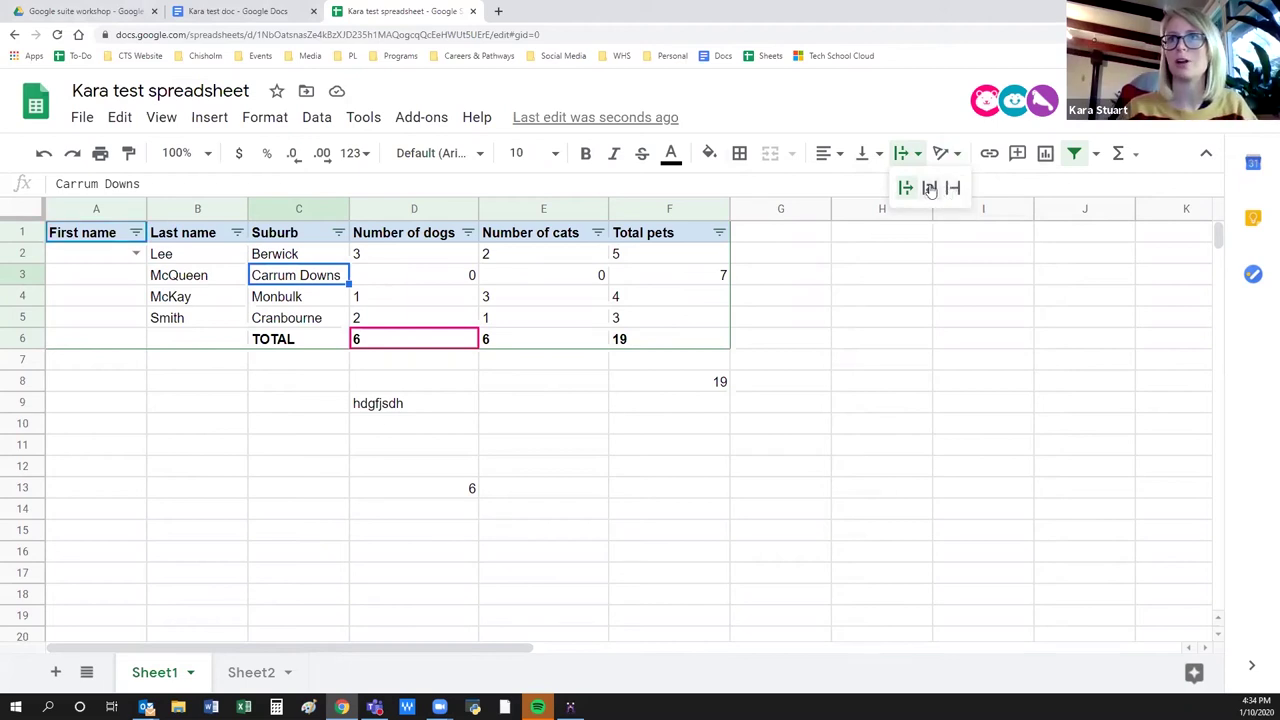
pyautogui.click(929, 189)
# Append 'ajwedwfgajsdghflajsdg' to the Carrum Downs entry in C3.
pyautogui.doubleClick(340, 277)
pyautogui.write('ajwedwfgajsdghflajsdg')
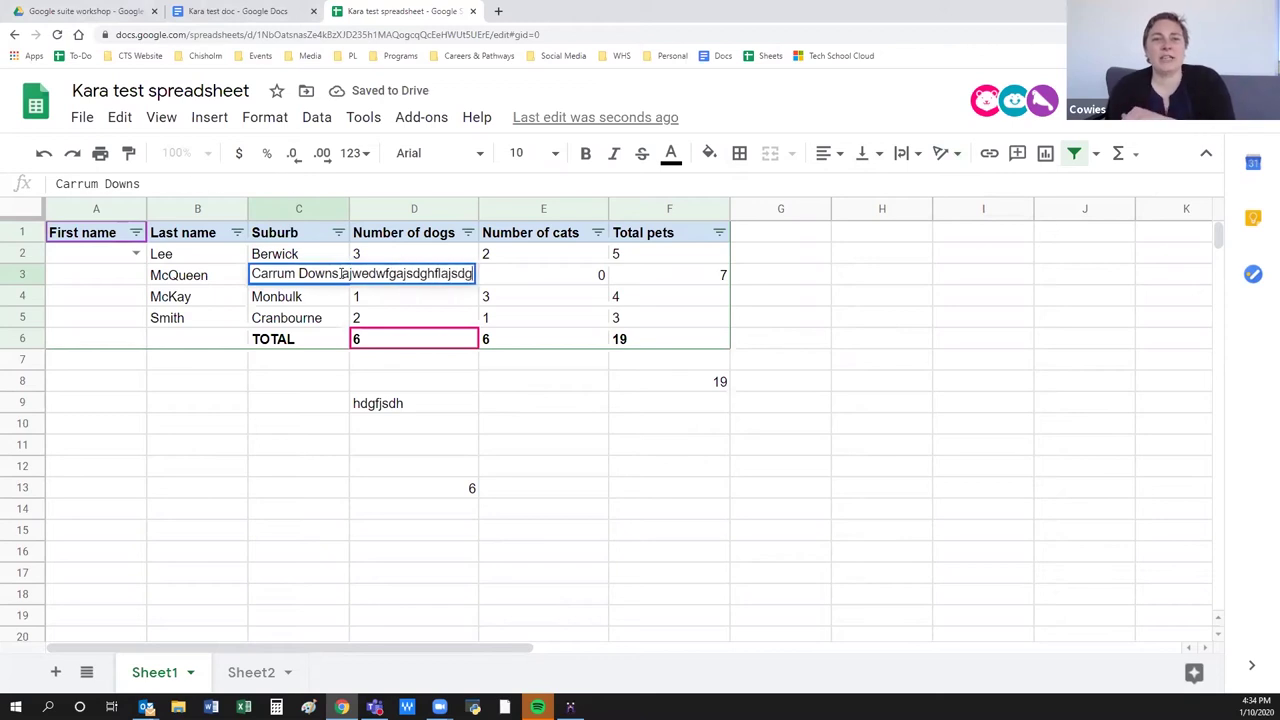
pyautogui.press('Return')
# Go to the Google suite workshop folder in Drive and open the test slideshow.
pyautogui.click(252, 460)
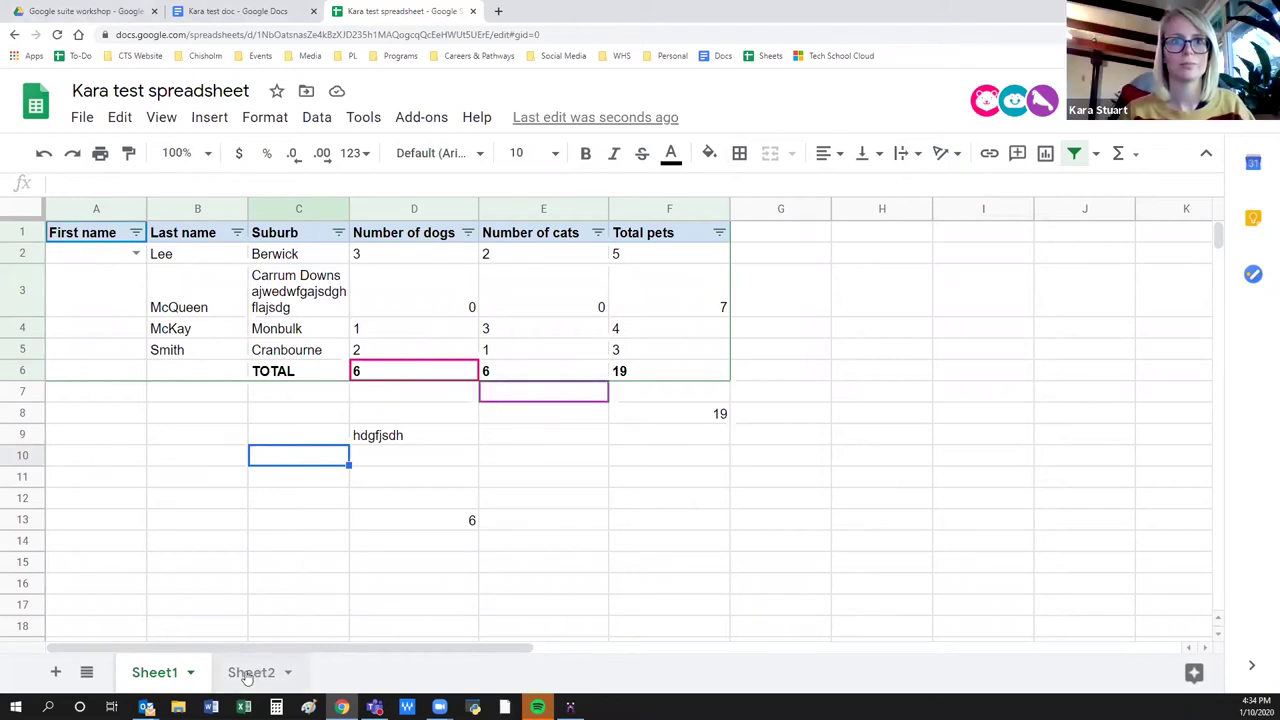
pyautogui.click(300, 524)
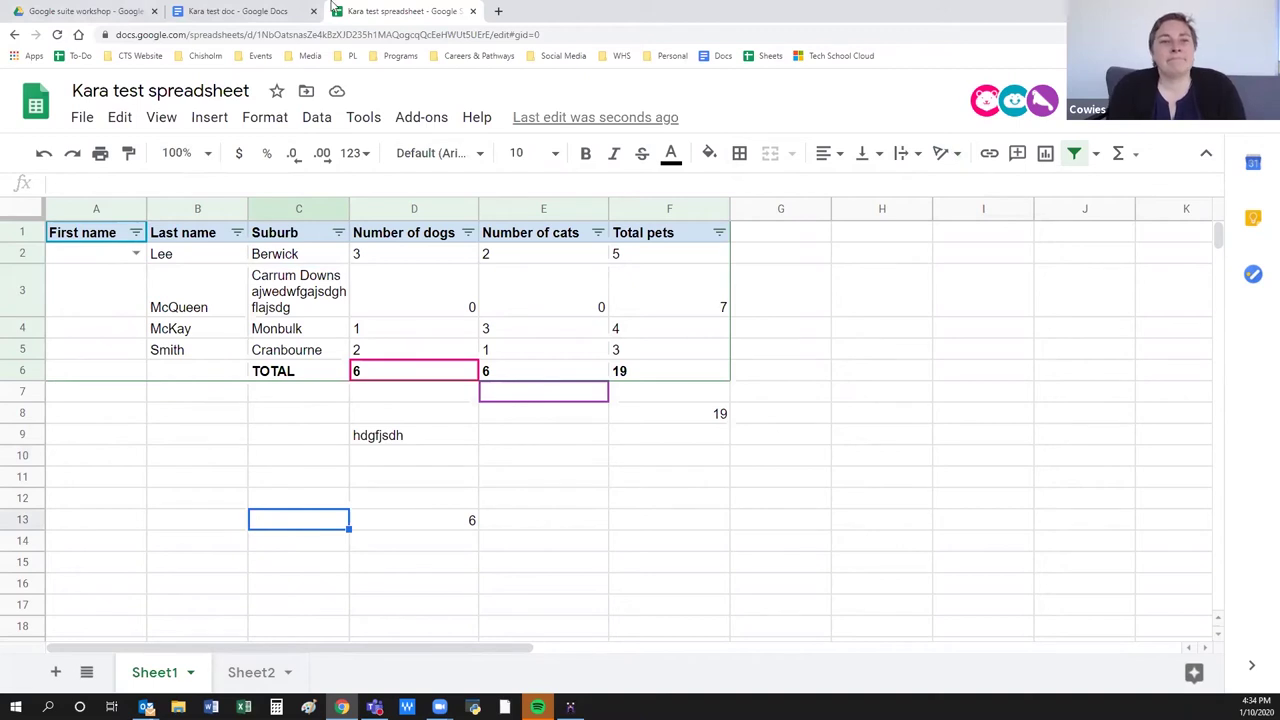
pyautogui.click(70, 8)
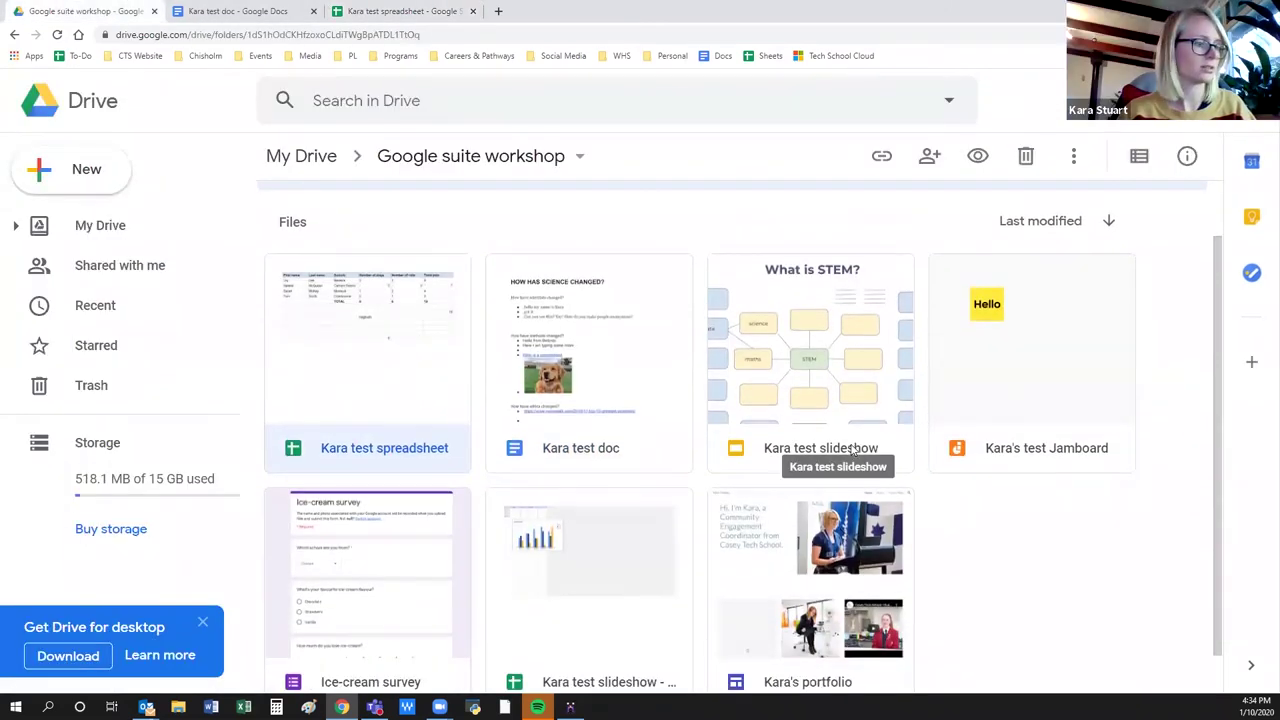
pyautogui.doubleClick(840, 452)
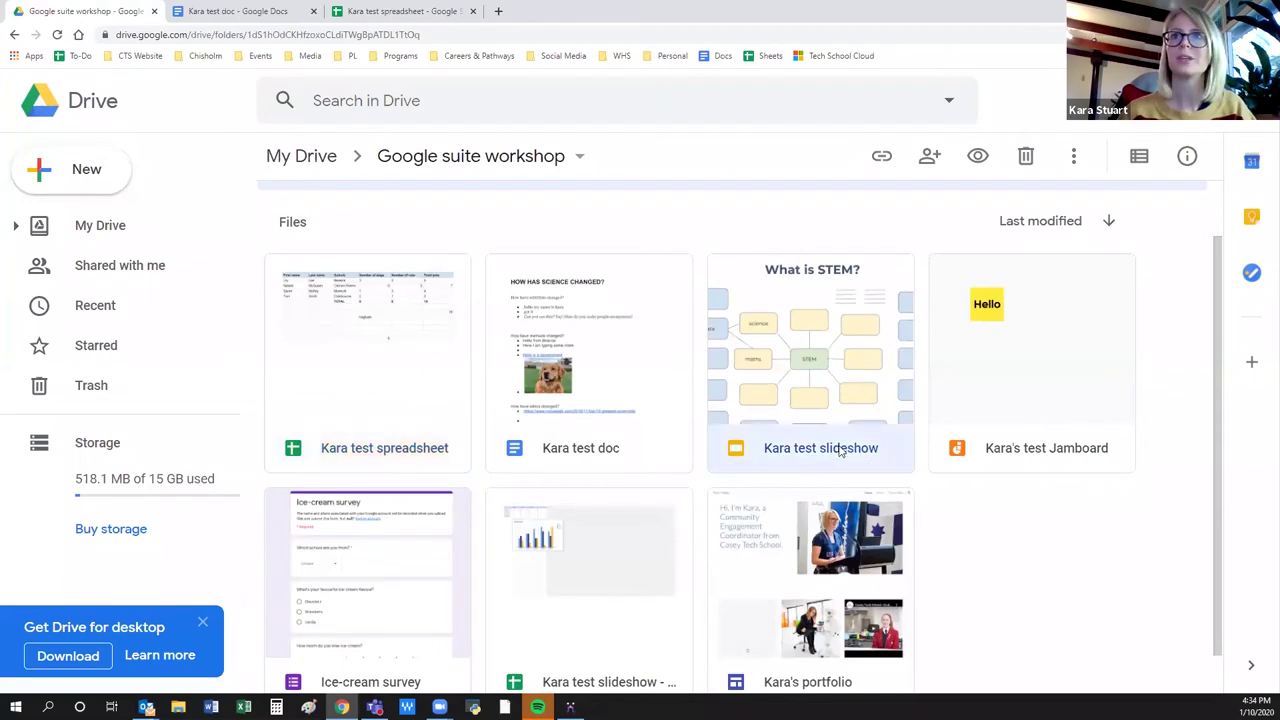
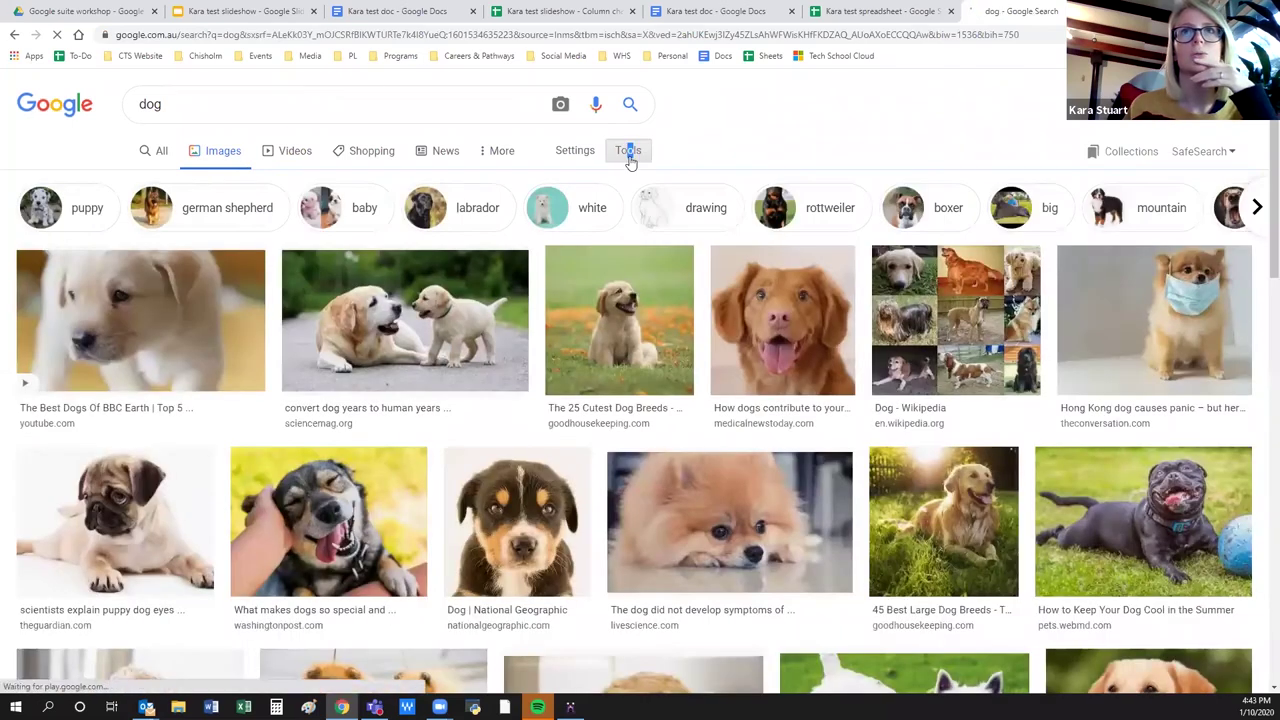
# Restrict the dog image results to Creative Commons licenses and return to the Kara test slideshow.
pyautogui.click(629, 158)
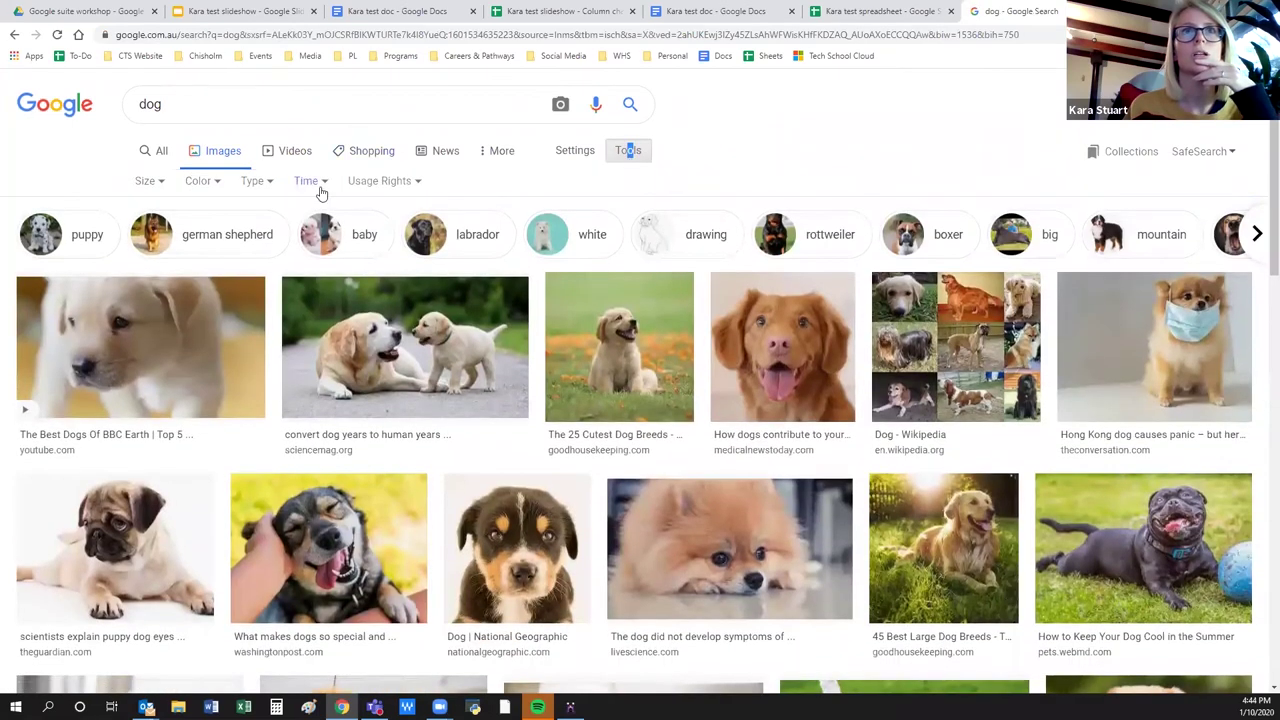
pyautogui.click(415, 187)
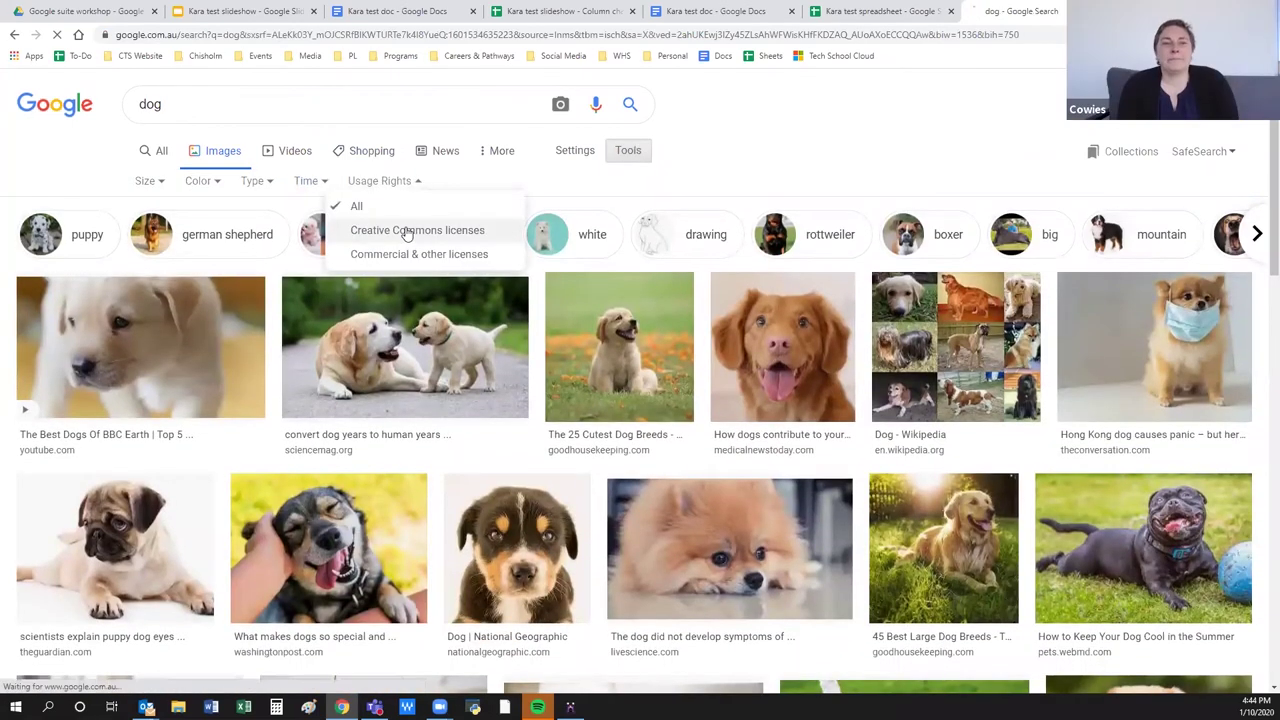
pyautogui.click(408, 231)
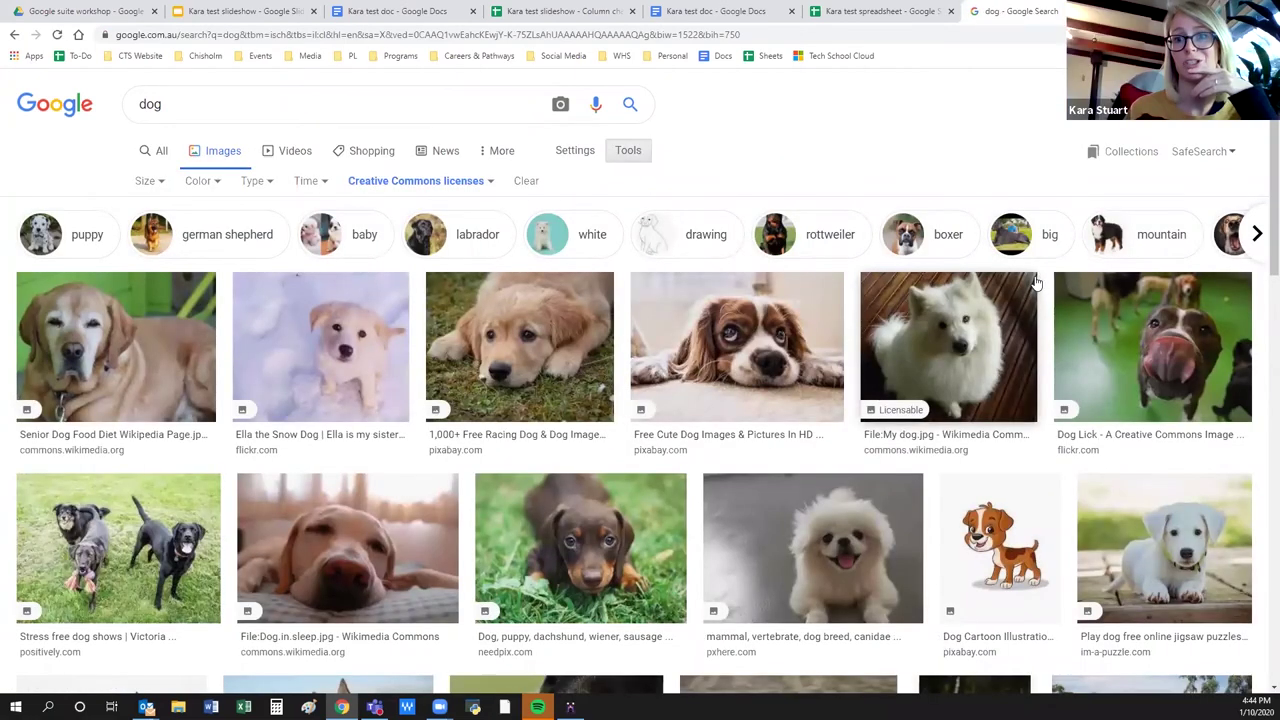
pyautogui.click(263, 10)
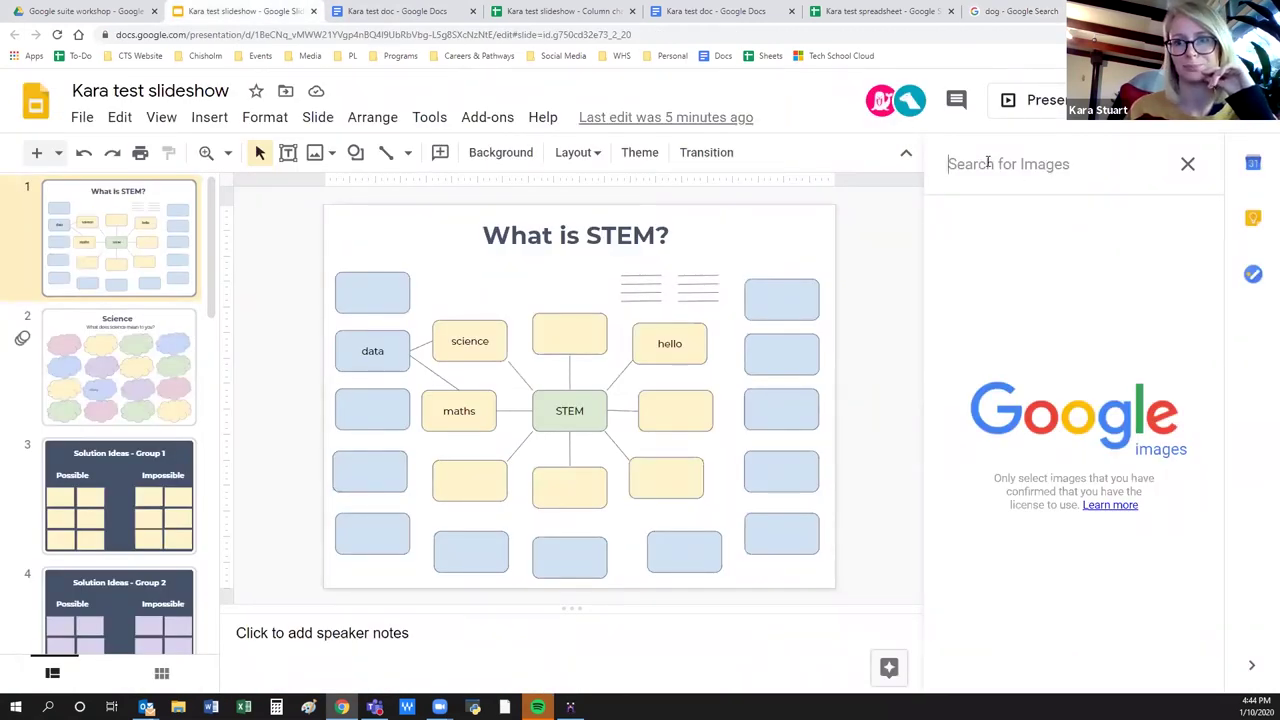
# Start an image search in the Kara test slideshow, then go back to the Creative Commons dog results.
pyautogui.click(988, 163)
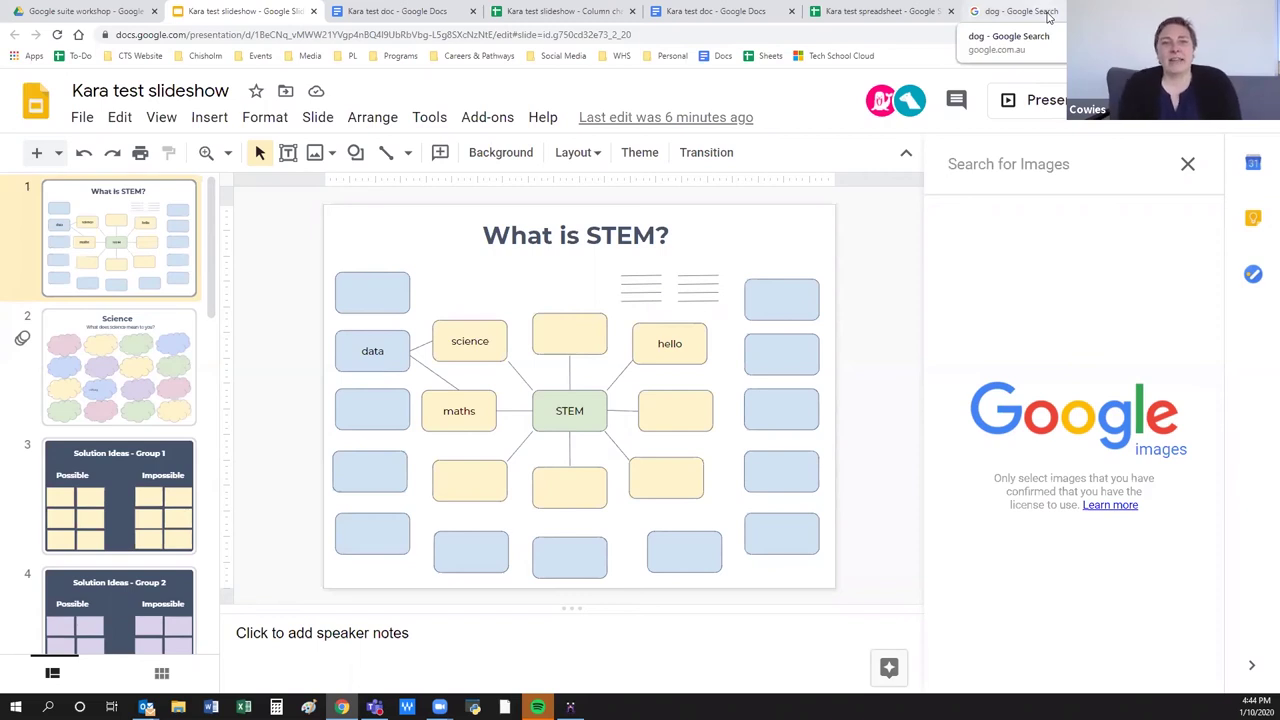
pyautogui.click(1020, 11)
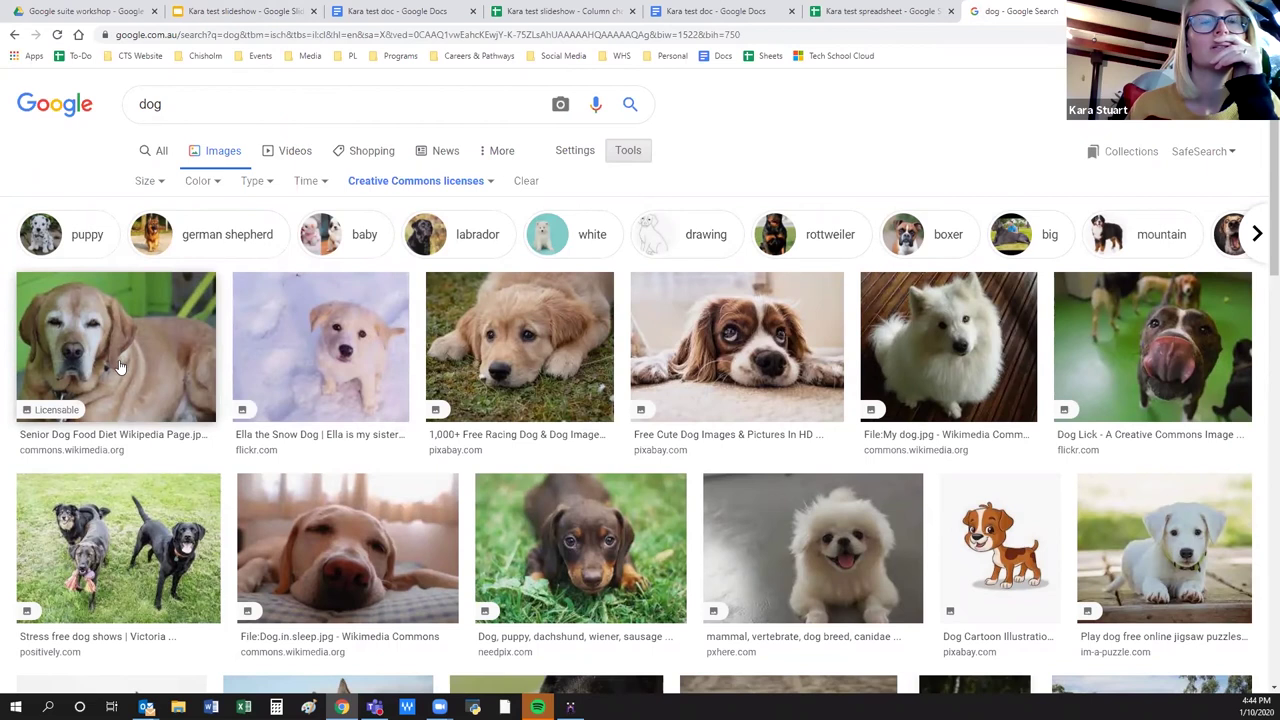
# Check the senior dog photo's source line on Wikimedia Commons, then return to the slideshow.
pyautogui.click(70, 458)
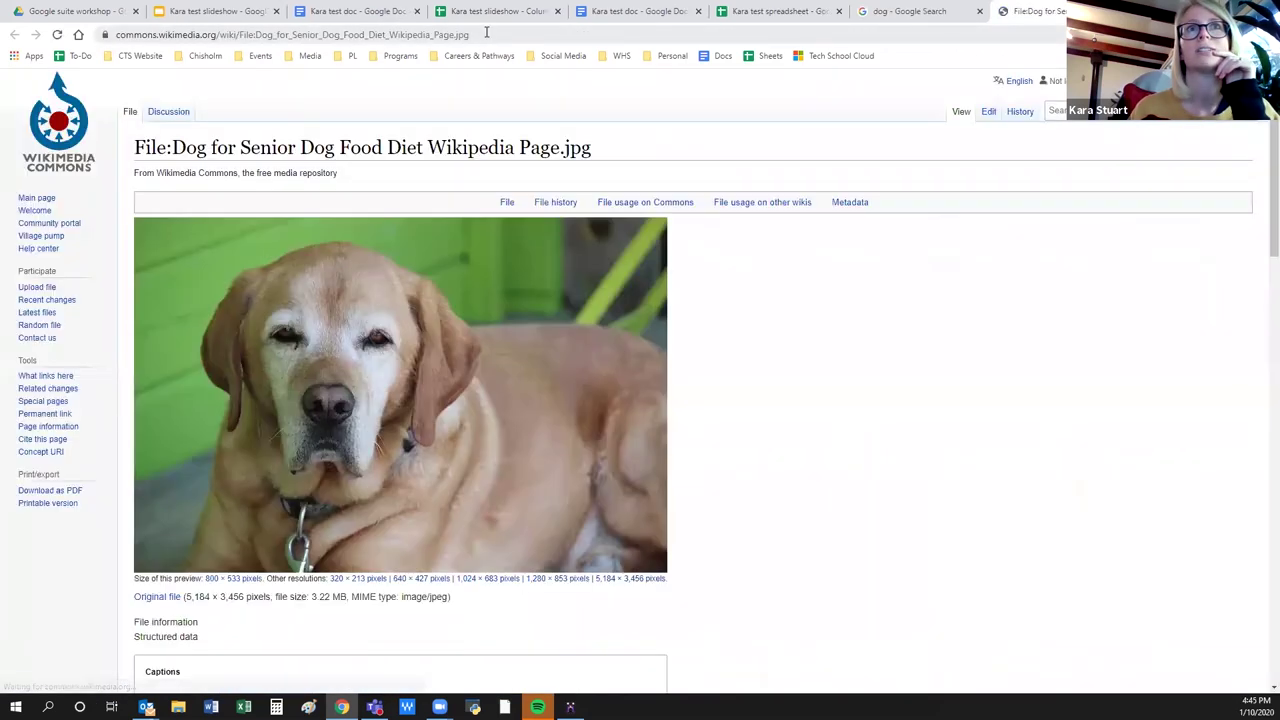
pyautogui.moveTo(133, 175); pyautogui.dragTo(350, 177)
pyautogui.click(348, 176)
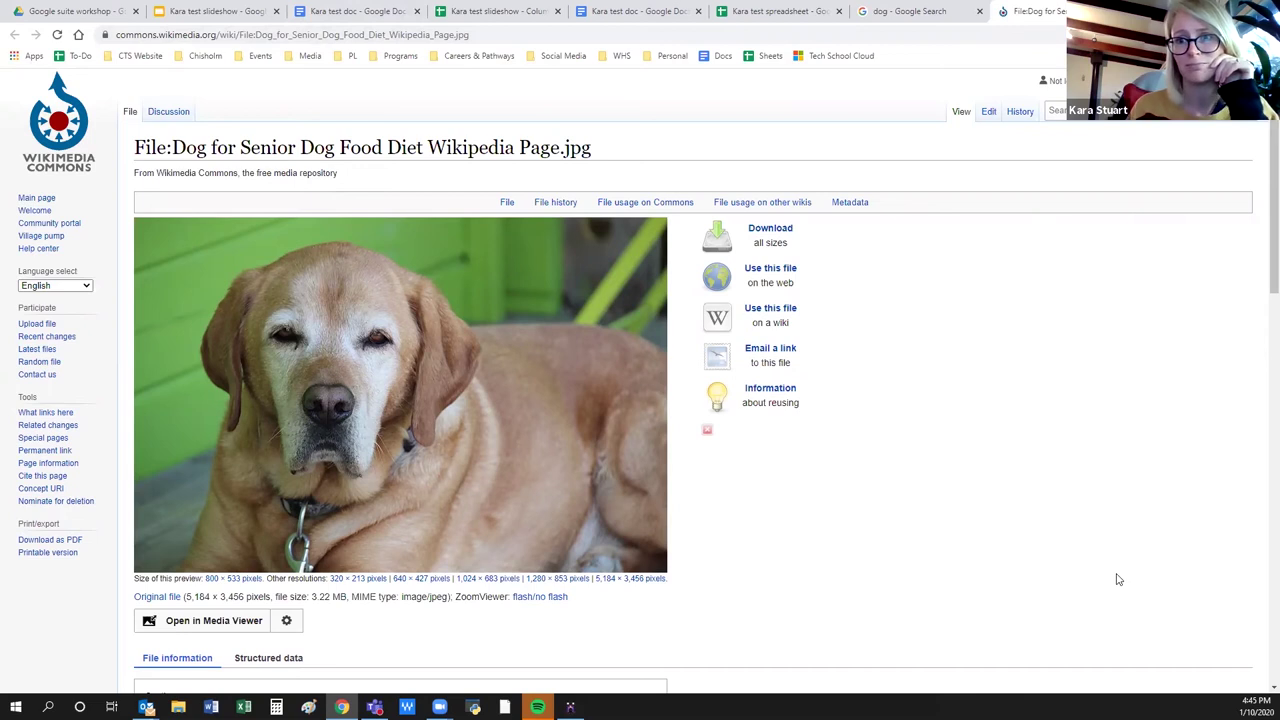
pyautogui.click(215, 11)
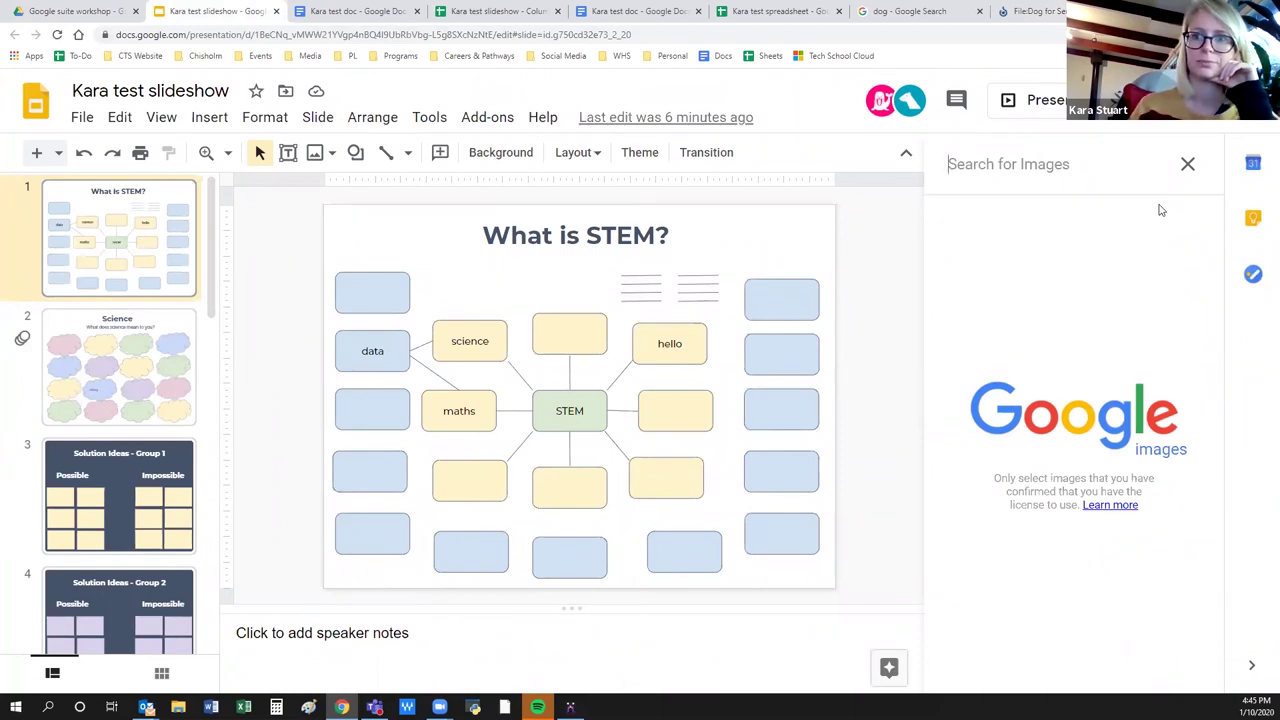
pyautogui.click(87, 8)
# Scroll the Google suite workshop folder and open Kara's test Jamboard.
pyautogui.scroll(-1, 1026, 586)
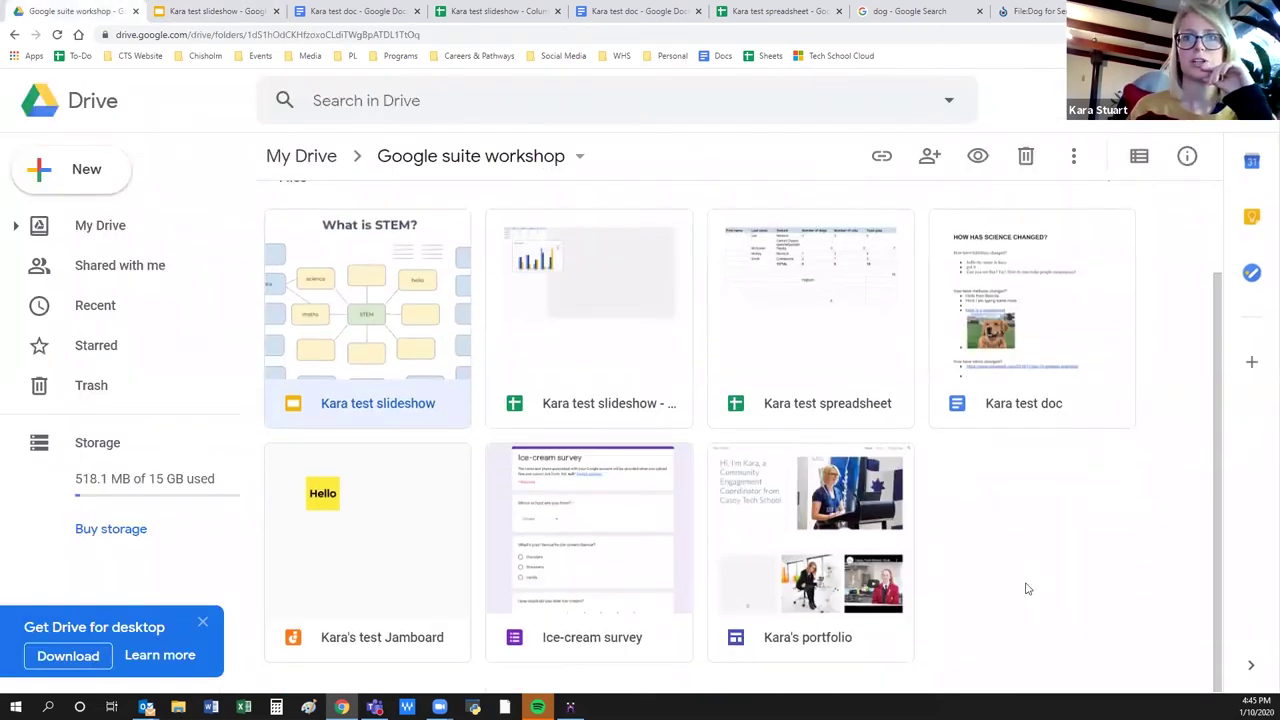
pyautogui.doubleClick(339, 565)
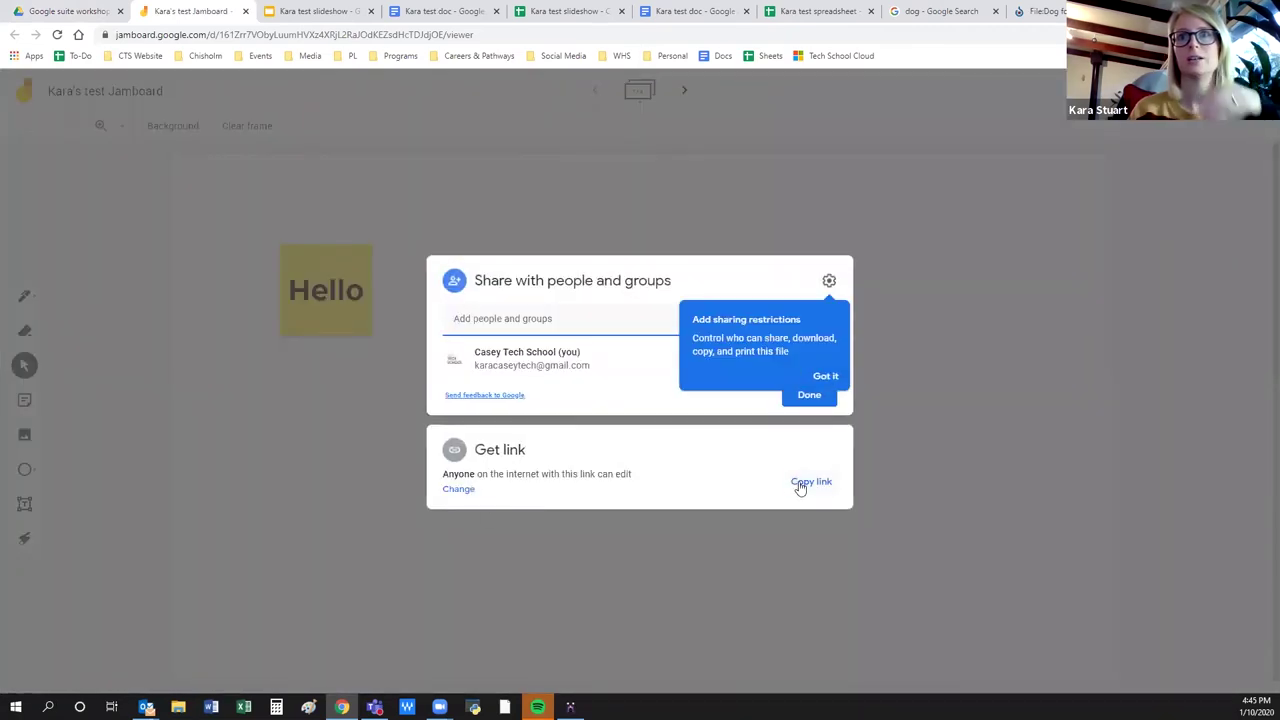
# Copy the Jamboard's anyone-can-edit share link, close sharing, and begin a new sticky note.
pyautogui.click(803, 484)
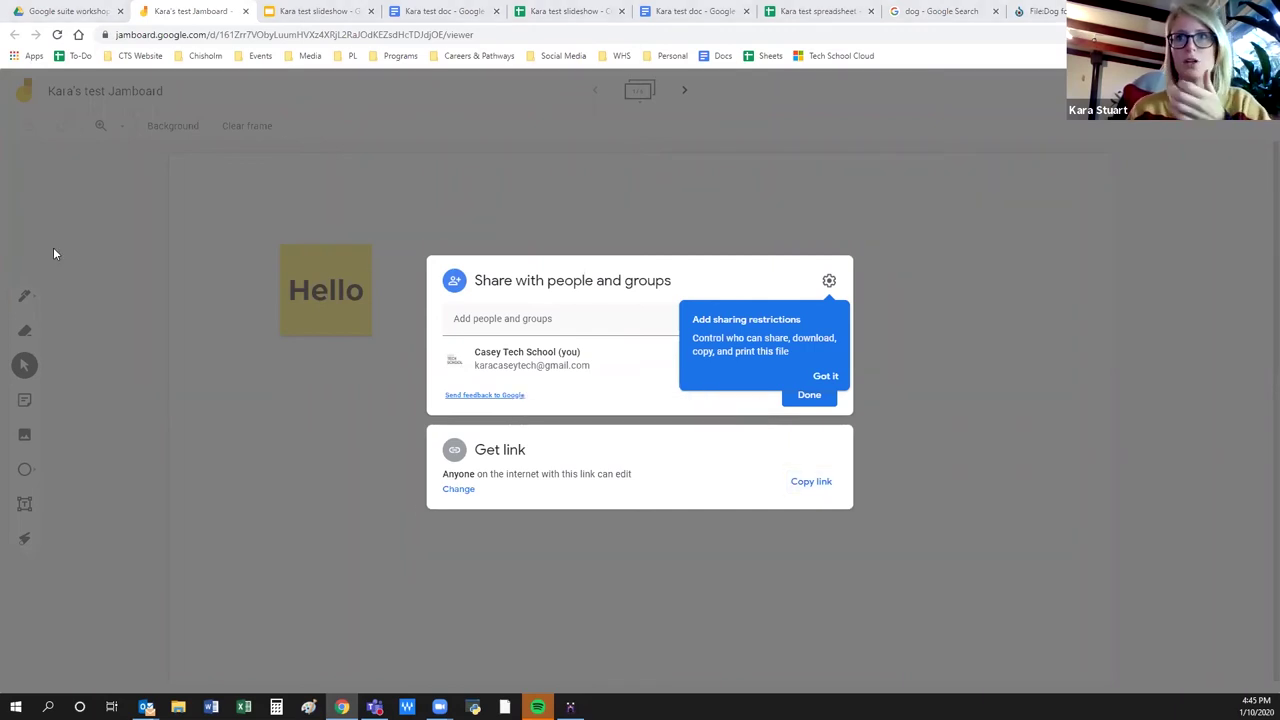
pyautogui.click(1041, 482)
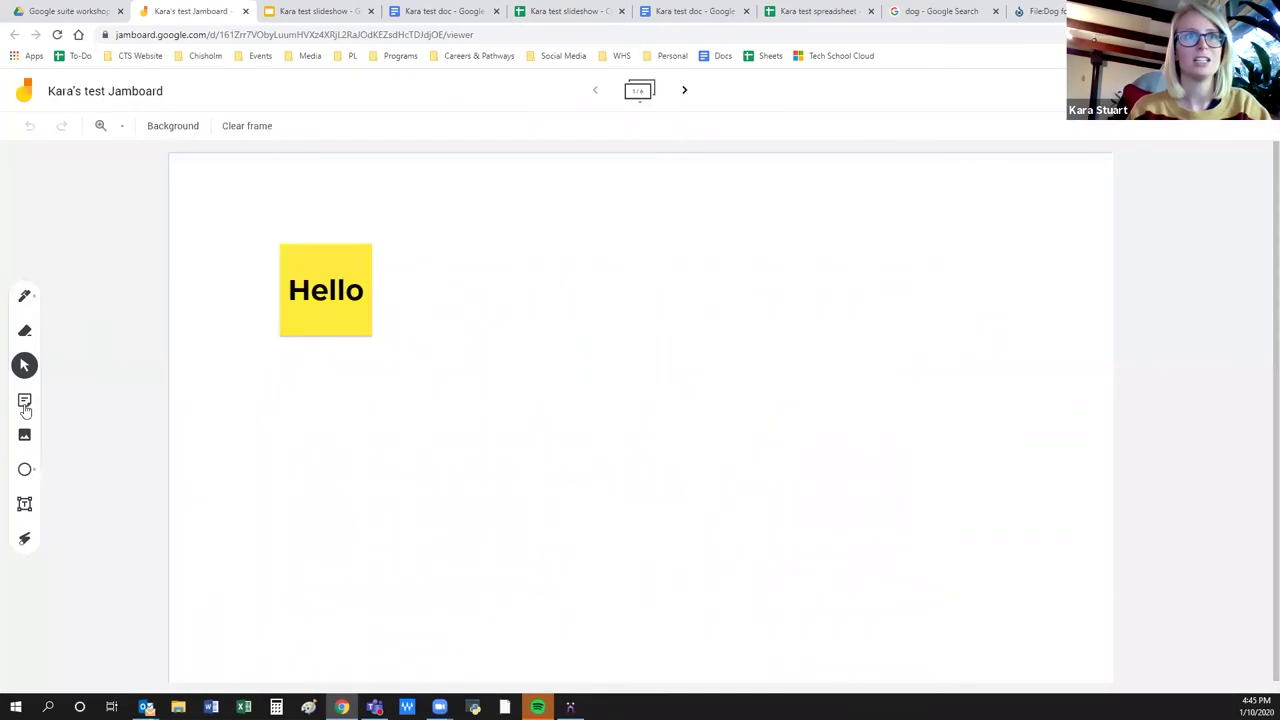
pyautogui.click(25, 404)
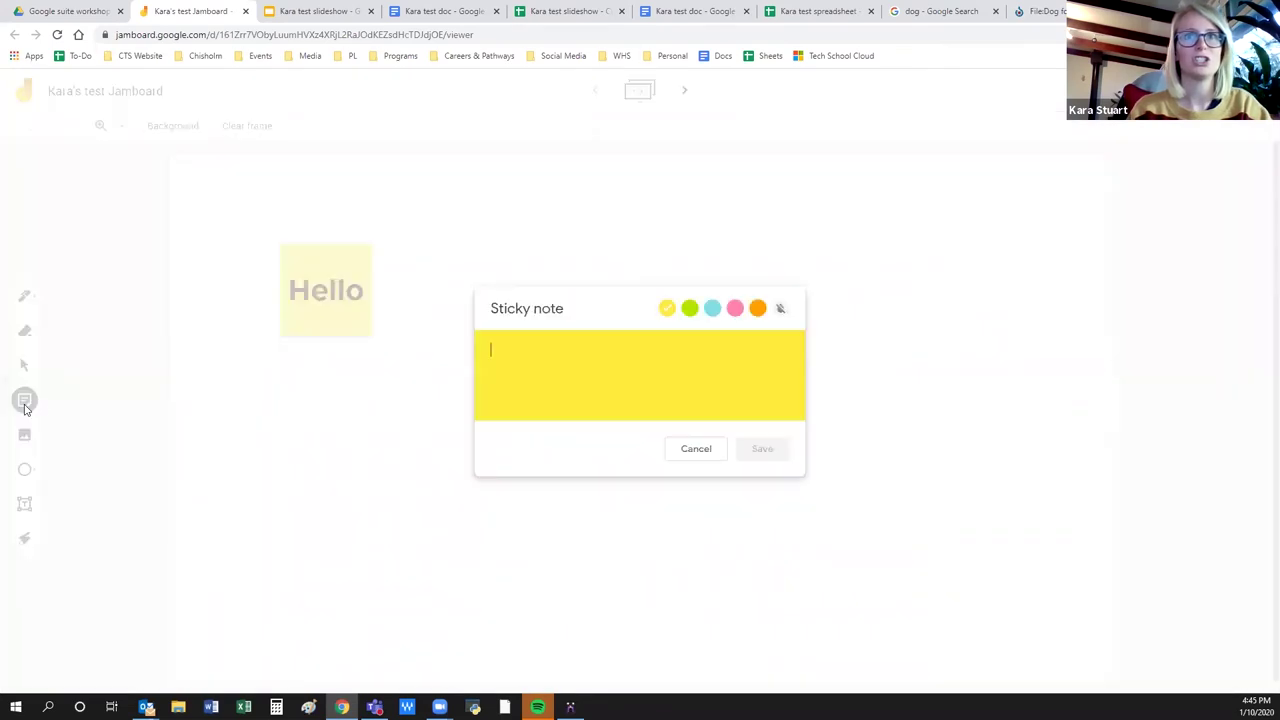
# Add a blue sticky note reading 'Hi' and discard a second, empty note.
pyautogui.click(713, 310)
pyautogui.click(537, 354)
pyautogui.write('Hi')
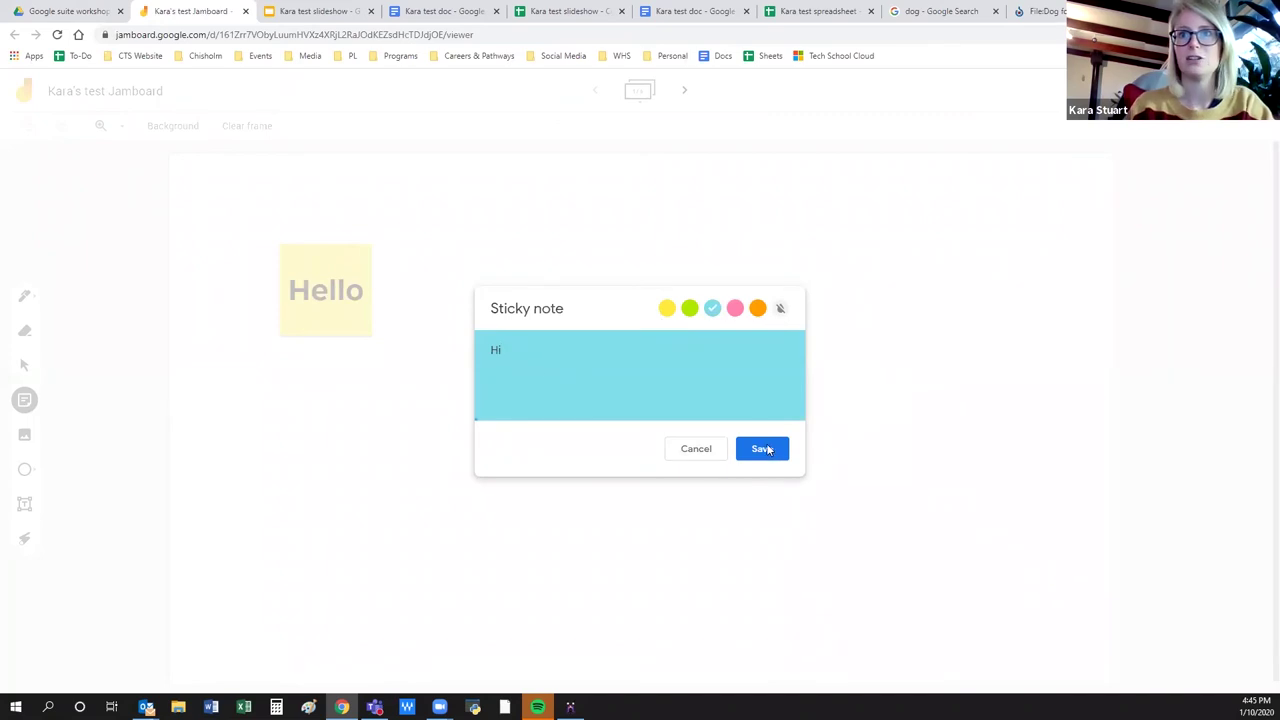
pyautogui.click(766, 448)
pyautogui.click(25, 401)
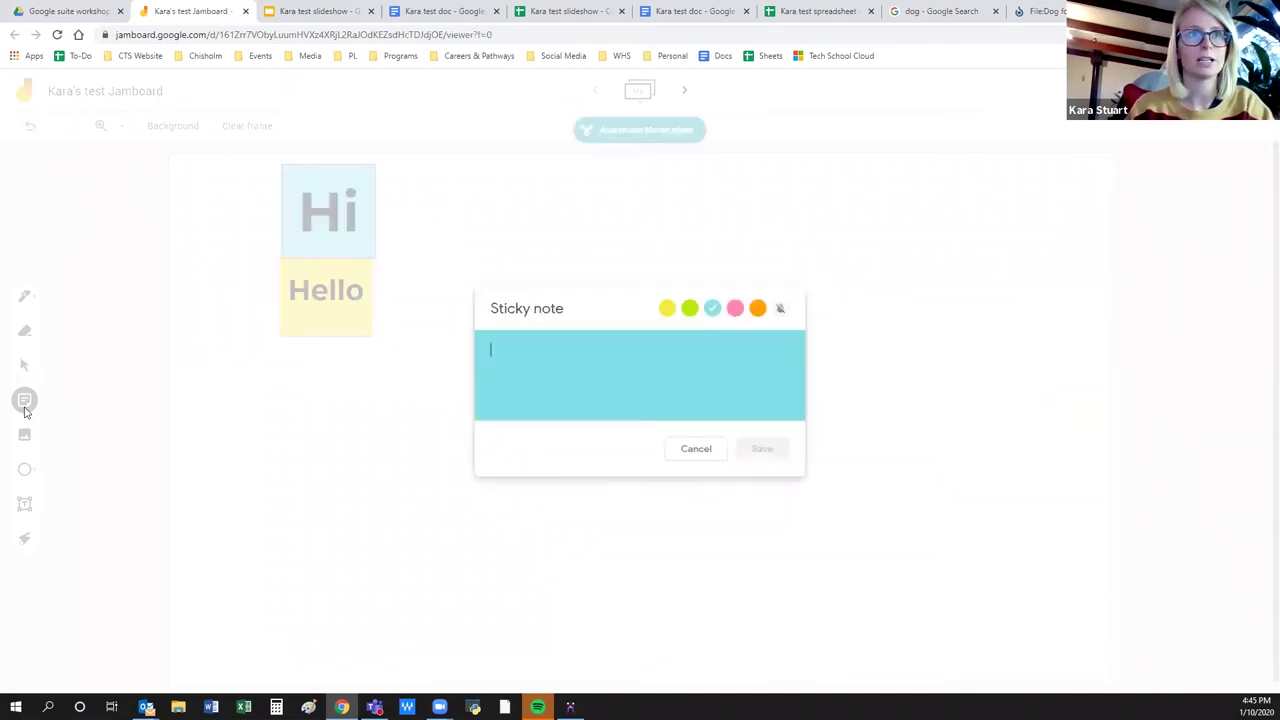
pyautogui.click(722, 452)
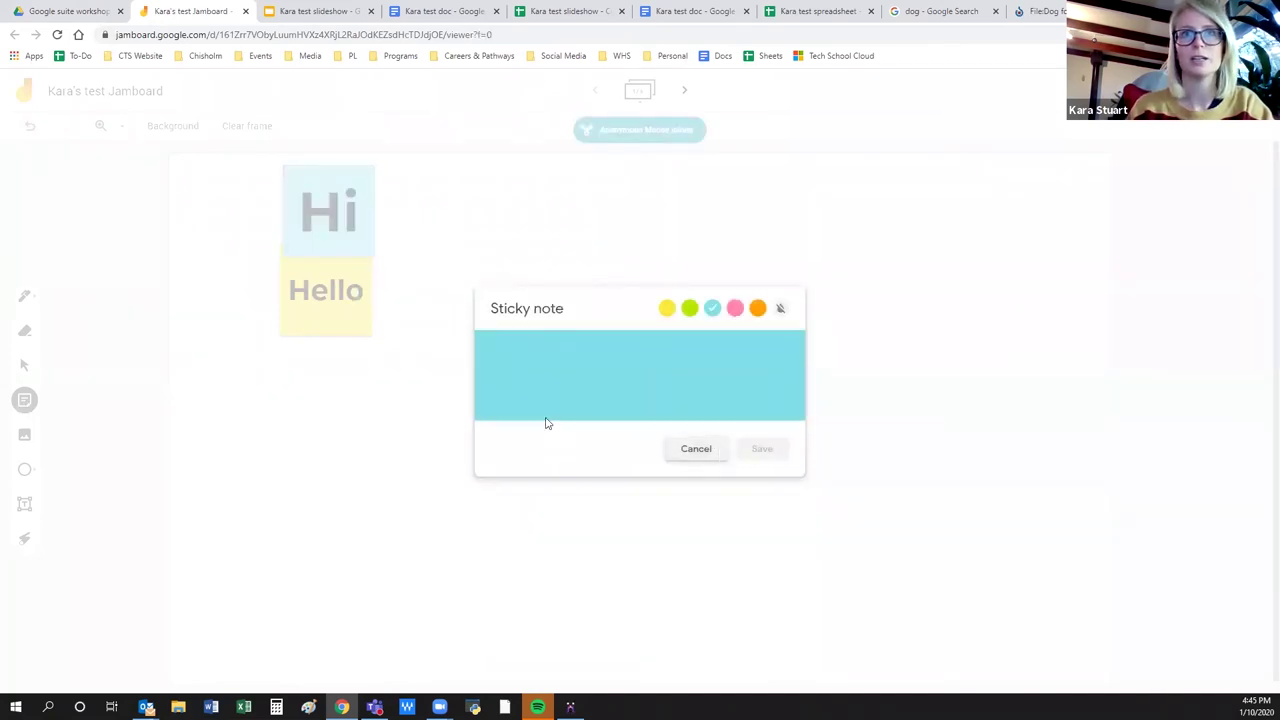
# Reposition the Hi note near the centre and move the Hello note to the lower left.
pyautogui.moveTo(304, 238); pyautogui.dragTo(538, 476)
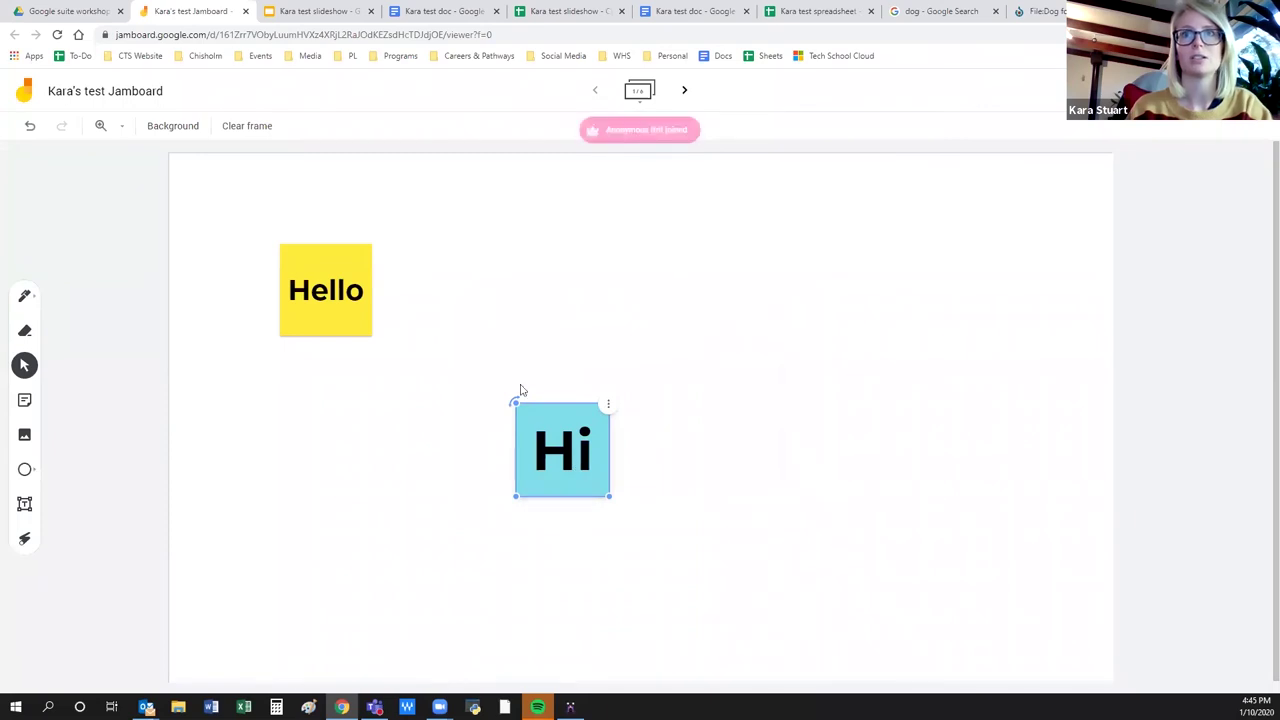
pyautogui.click(446, 357)
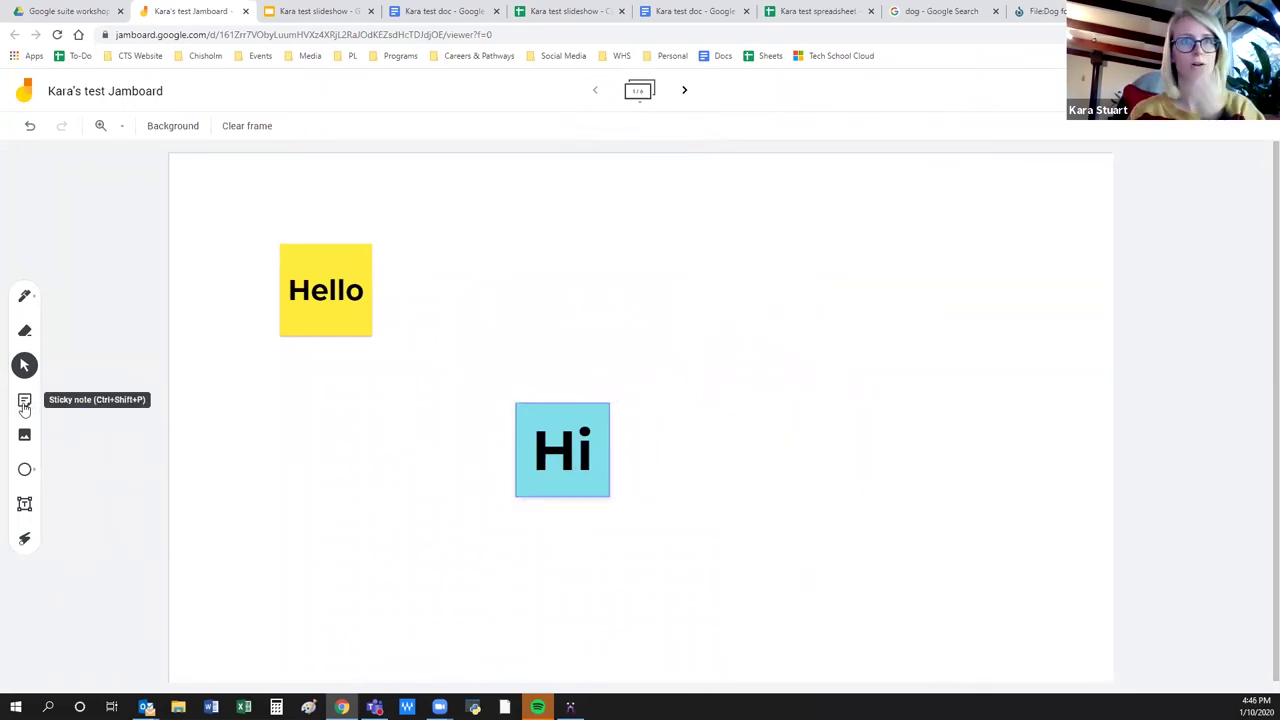
pyautogui.moveTo(318, 317); pyautogui.dragTo(309, 551)
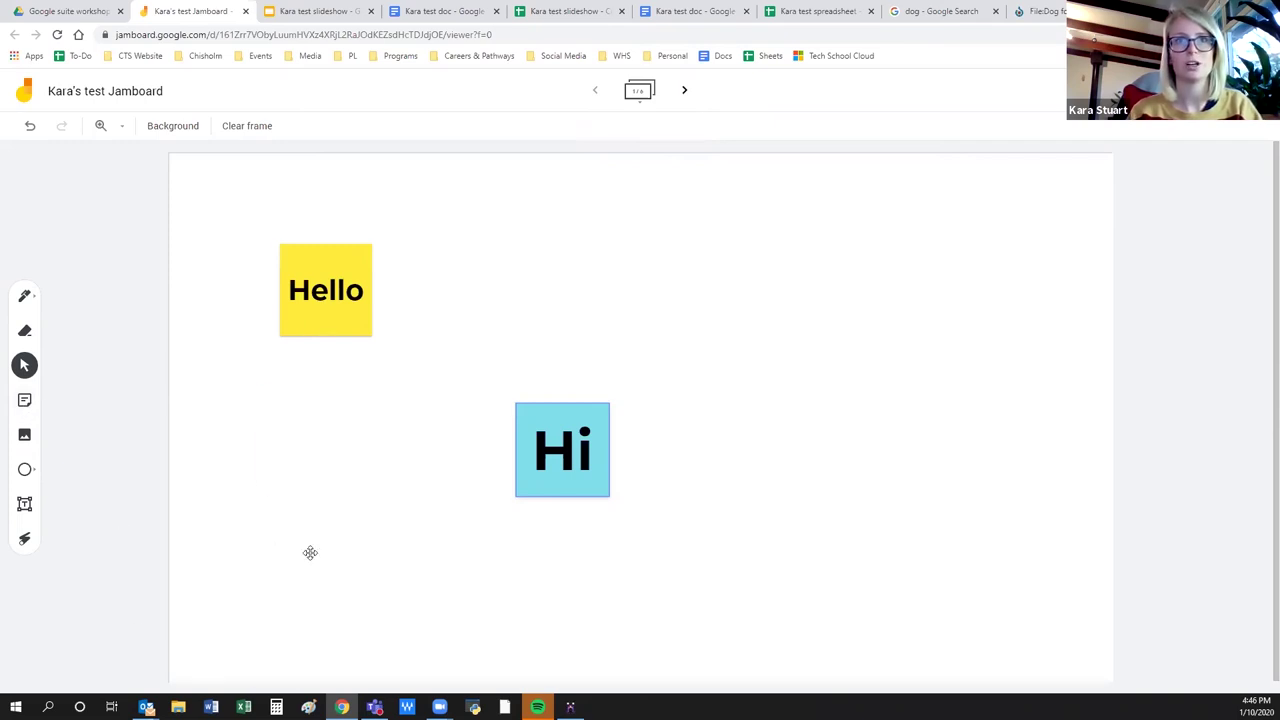
pyautogui.moveTo(591, 443); pyautogui.dragTo(520, 314)
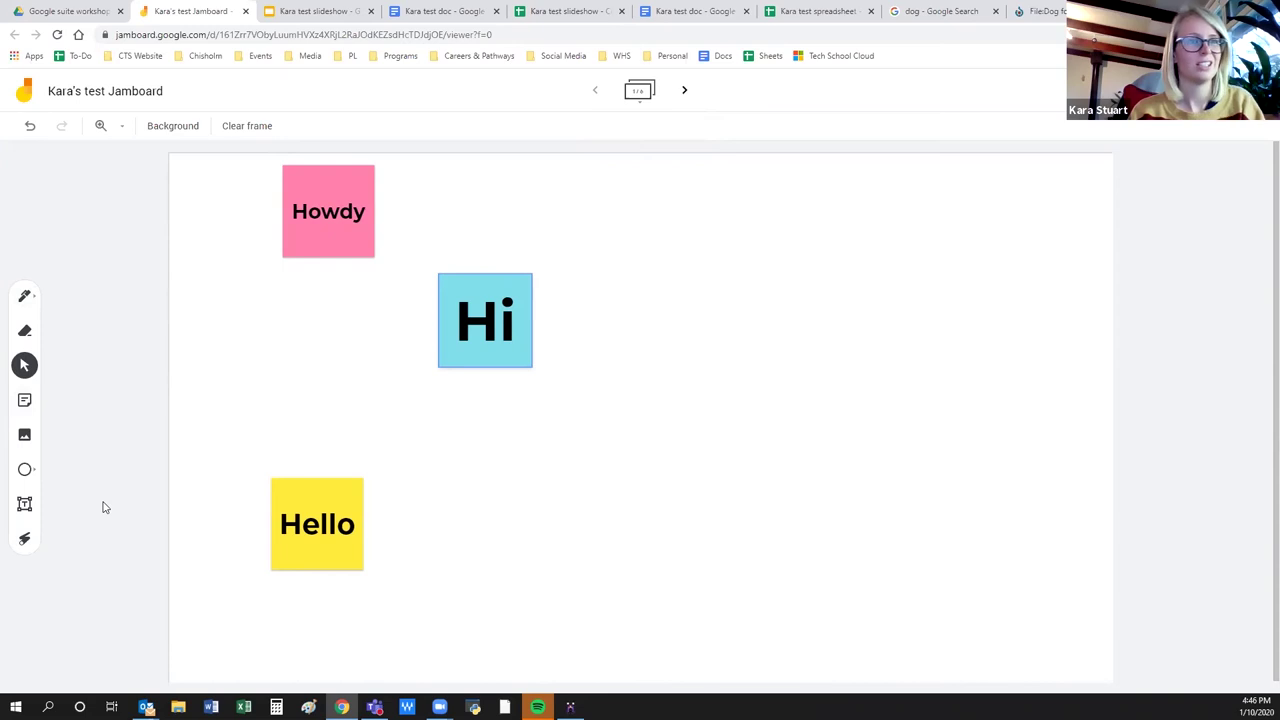
# Handwrite 'Hello' on the board with the pen.
pyautogui.click(25, 298)
pyautogui.moveTo(666, 372); pyautogui.dragTo(643, 480)
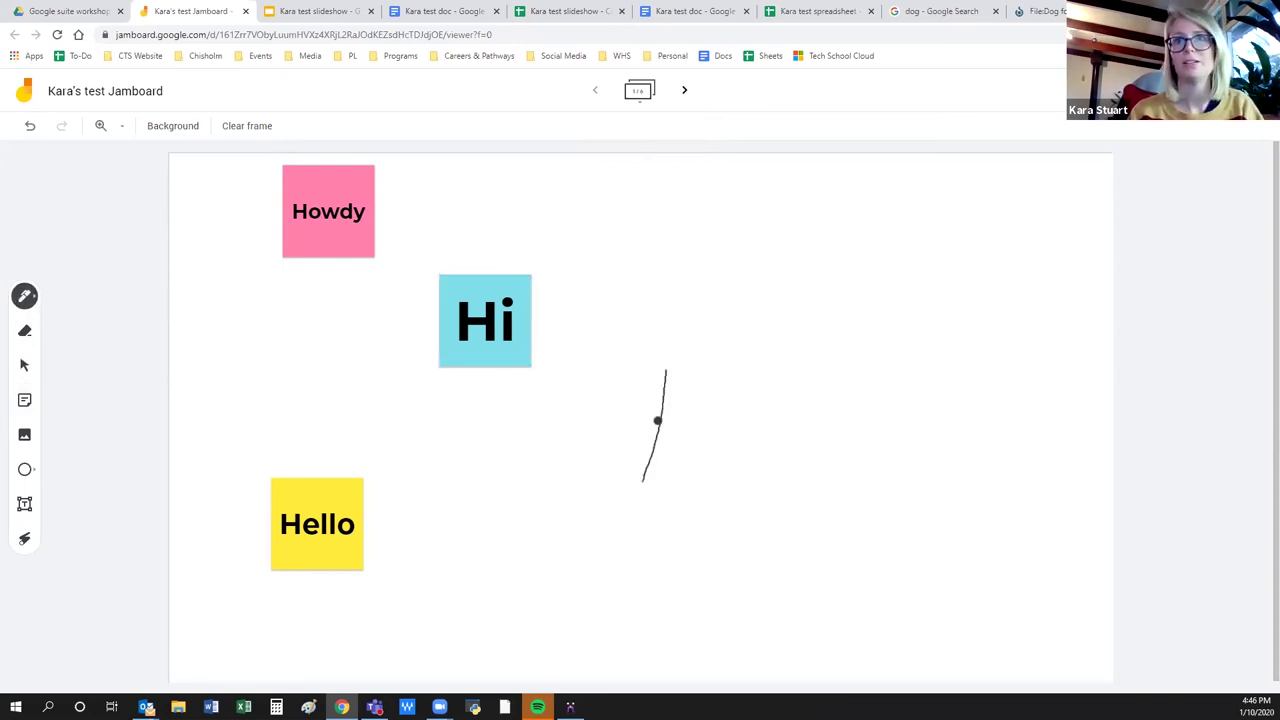
pyautogui.moveTo(660, 427); pyautogui.dragTo(700, 427)
pyautogui.moveTo(716, 372); pyautogui.dragTo(702, 505)
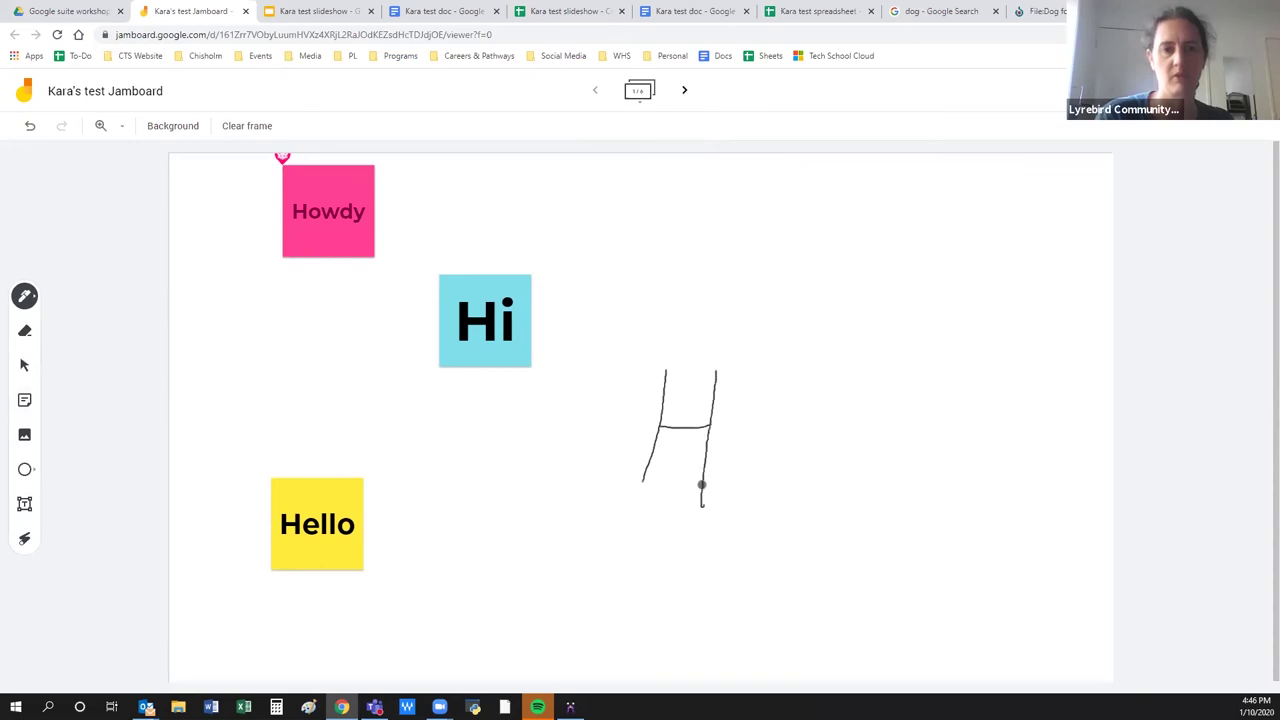
pyautogui.moveTo(752, 437)
pyautogui.mouseDown()
pyautogui.moveTo(803, 460)
pyautogui.moveTo(883, 380)
pyautogui.moveTo(925, 490)
pyautogui.moveTo(944, 464)
pyautogui.mouseUp()
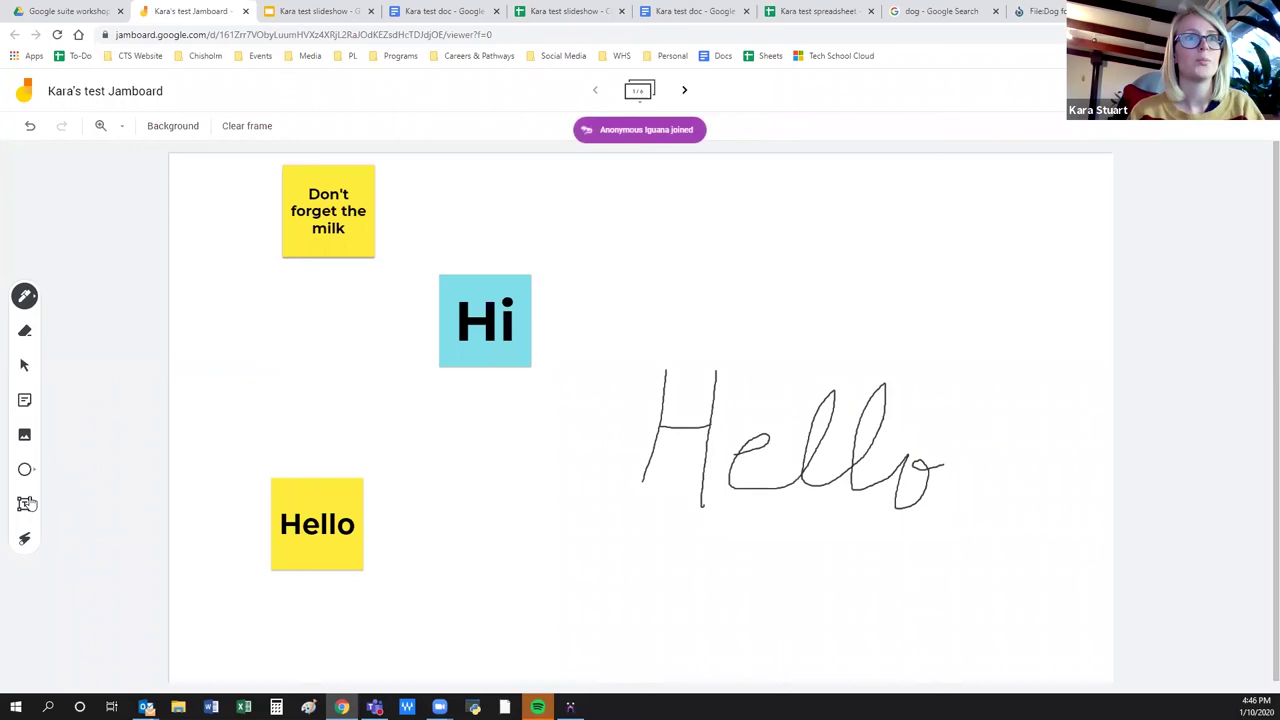
# Draw an ellipse beside the Hello note and trace the chatbot image with the laser pointer.
pyautogui.click(26, 470)
pyautogui.moveTo(420, 450); pyautogui.dragTo(550, 550)
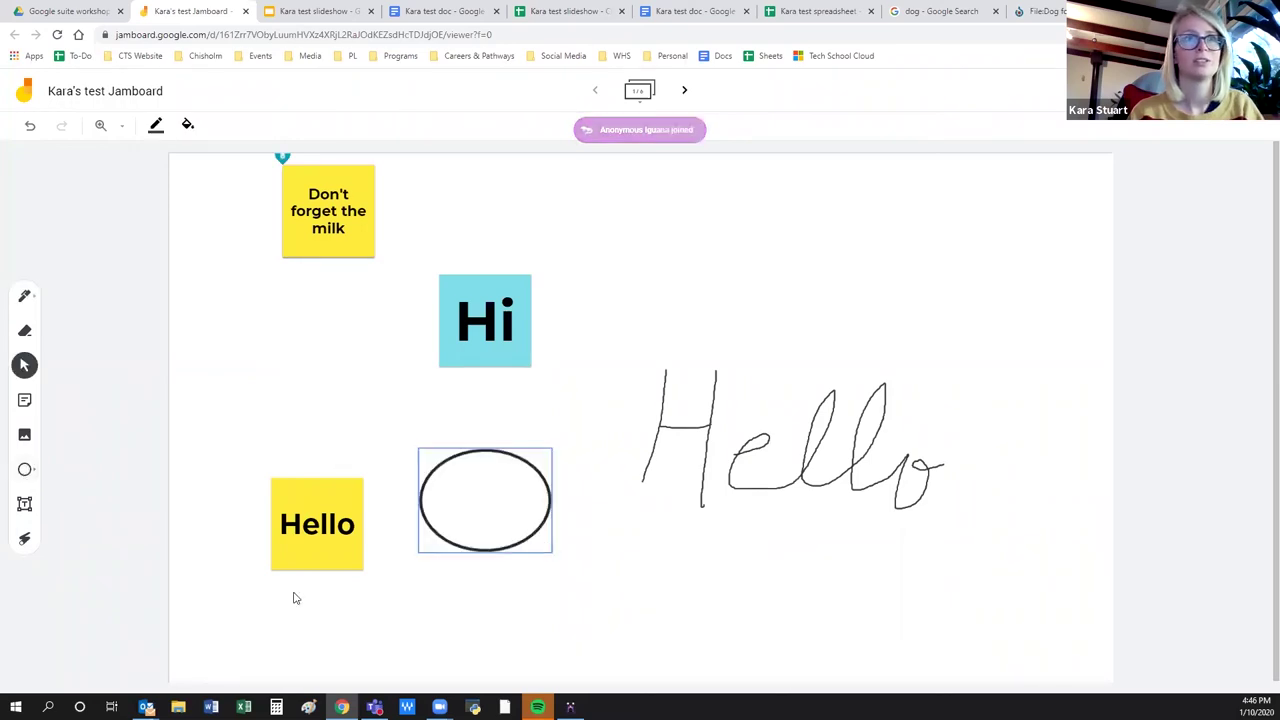
pyautogui.click(25, 296)
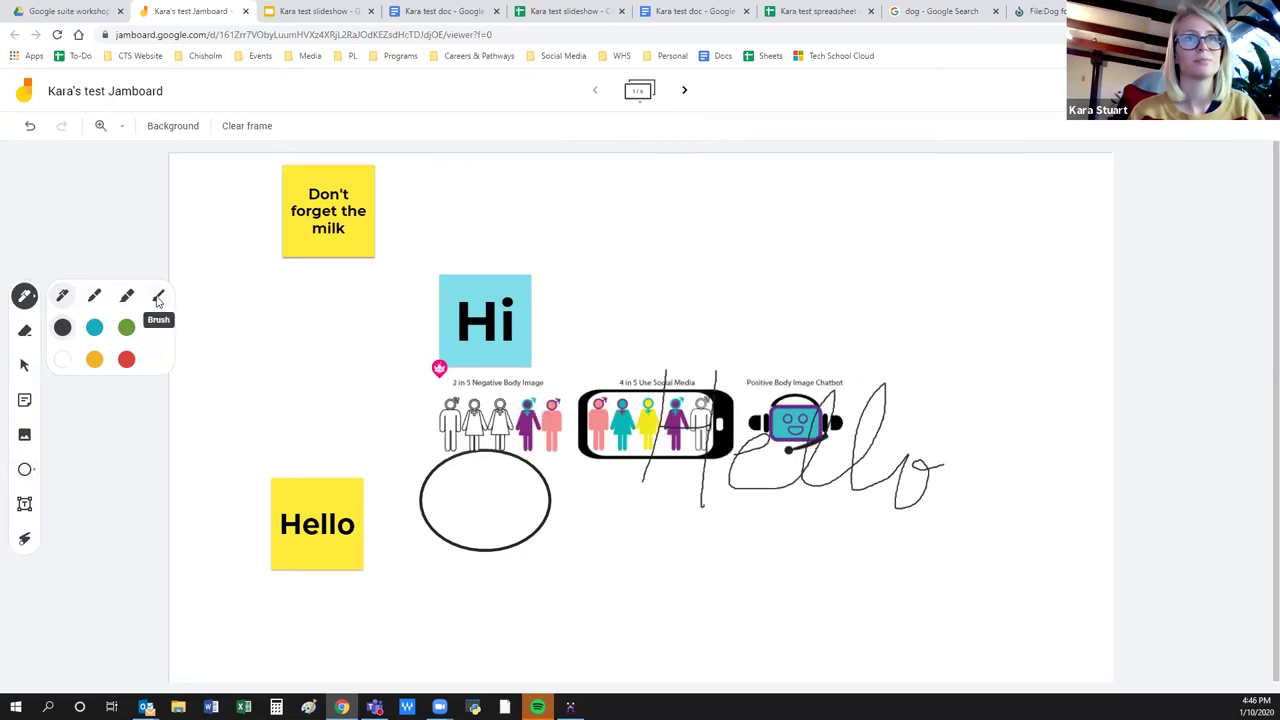
pyautogui.click(26, 540)
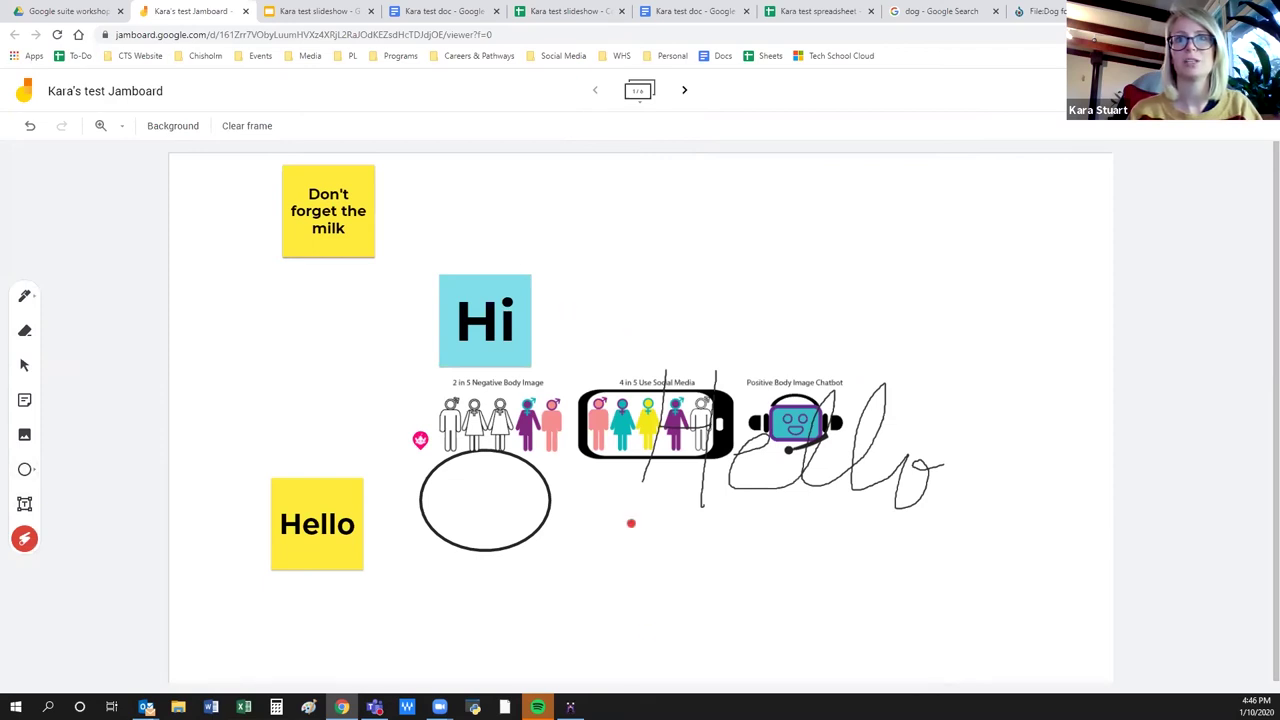
pyautogui.moveTo(795, 363)
pyautogui.mouseDown()
pyautogui.moveTo(868, 448)
pyautogui.moveTo(842, 365)
pyautogui.mouseUp()
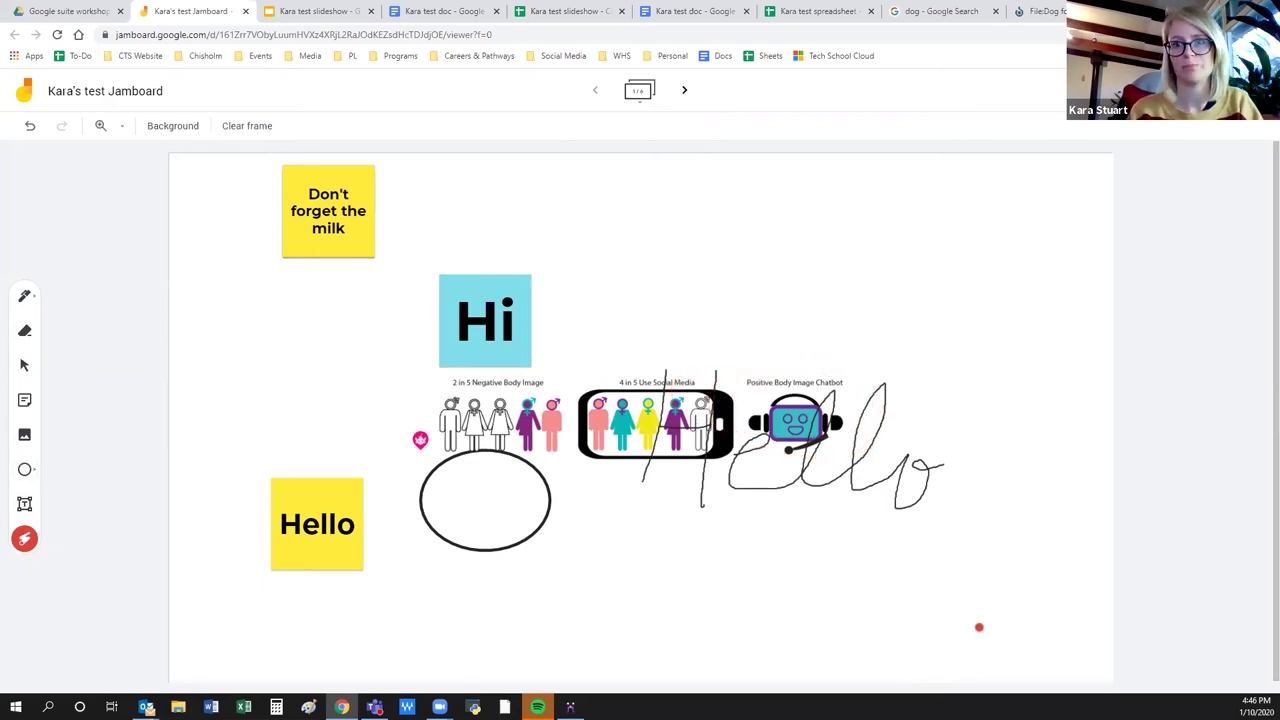
# Erase the H from the handwritten Hello and show thumbnails of all frames.
pyautogui.click(24, 506)
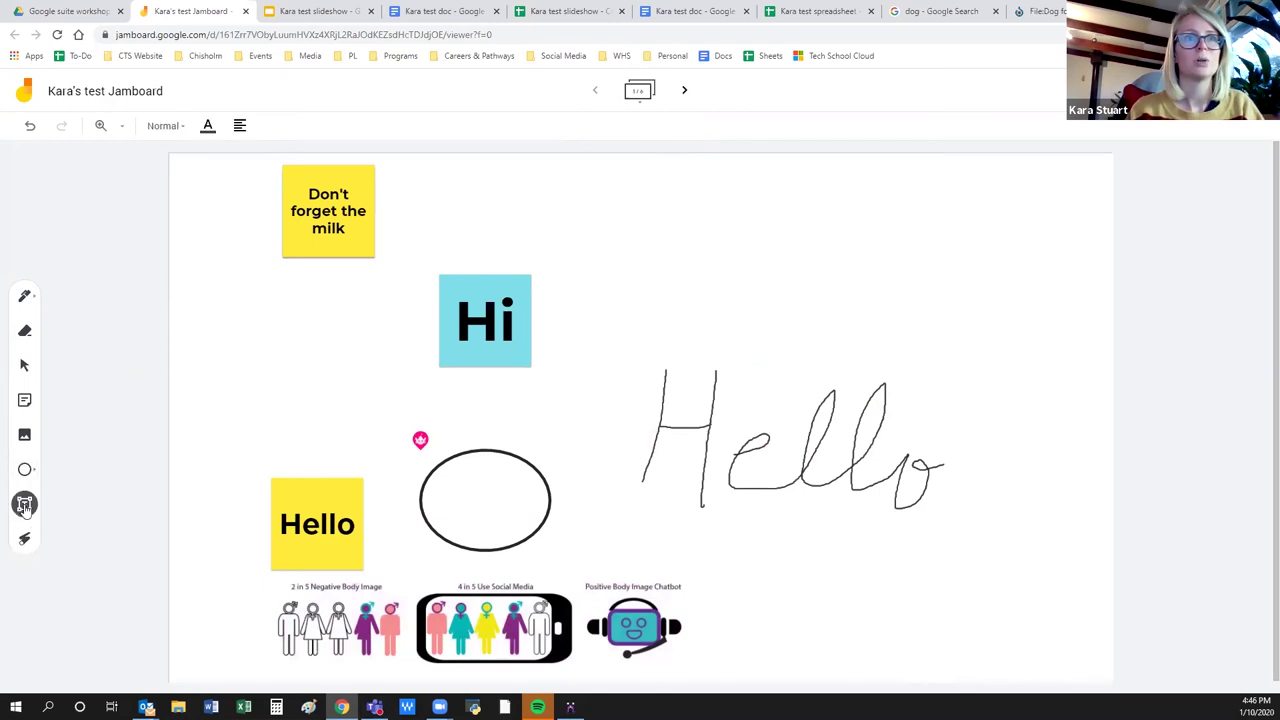
pyautogui.click(26, 333)
pyautogui.moveTo(723, 413)
pyautogui.mouseDown()
pyautogui.moveTo(791, 413)
pyautogui.moveTo(620, 463)
pyautogui.moveTo(643, 443)
pyautogui.moveTo(725, 499)
pyautogui.moveTo(625, 472)
pyautogui.mouseUp()
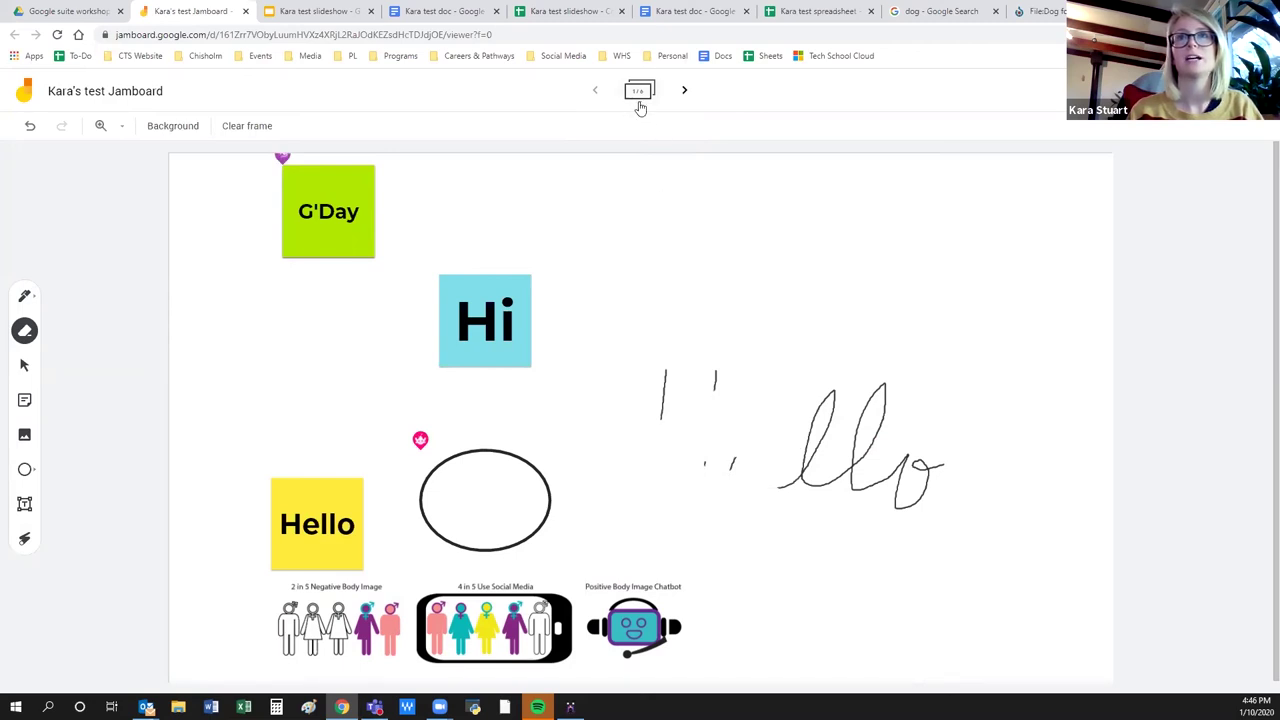
pyautogui.click(640, 93)
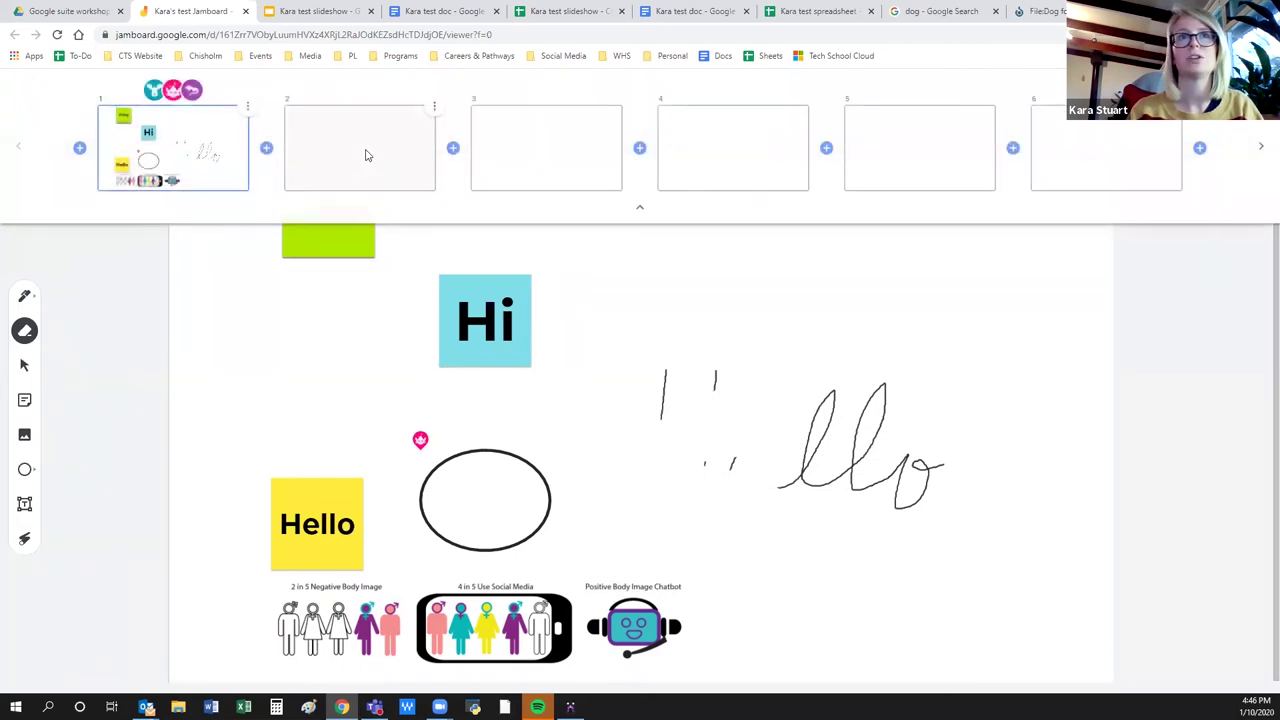
# Insert a blank frame after frame 1, view it, then return to frame 1.
pyautogui.click(266, 148)
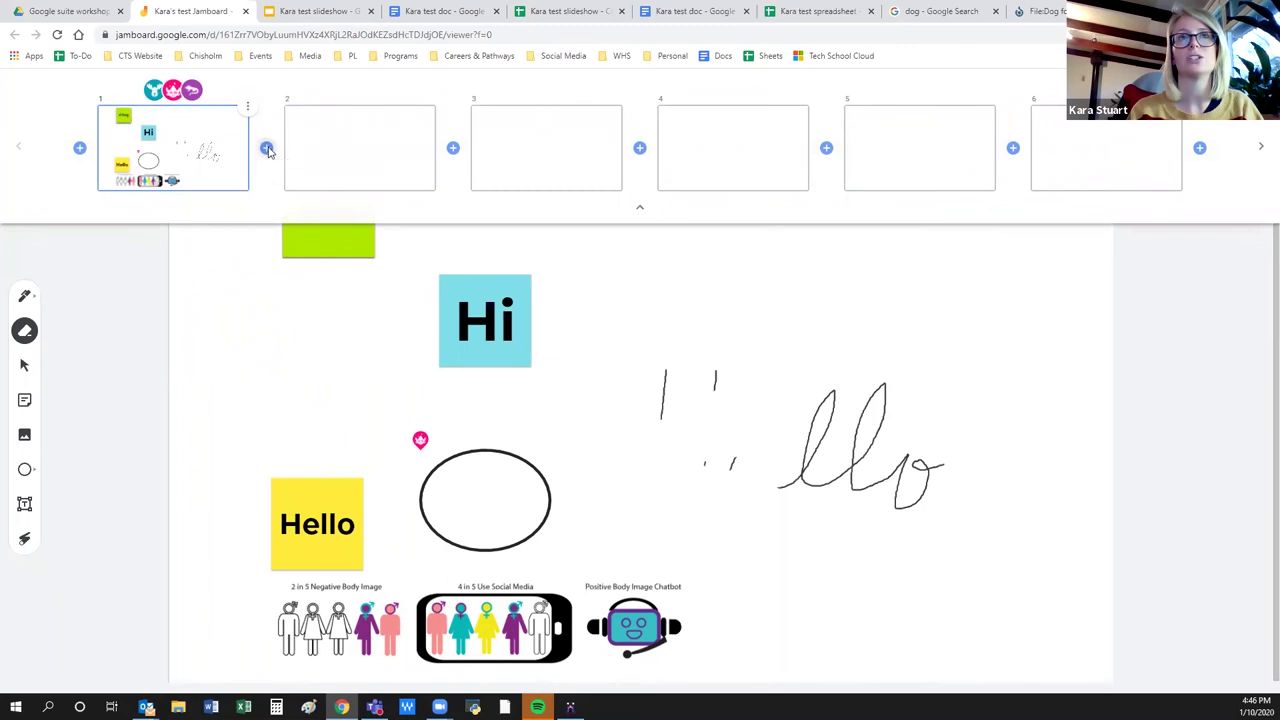
pyautogui.click(331, 152)
pyautogui.click(1193, 366)
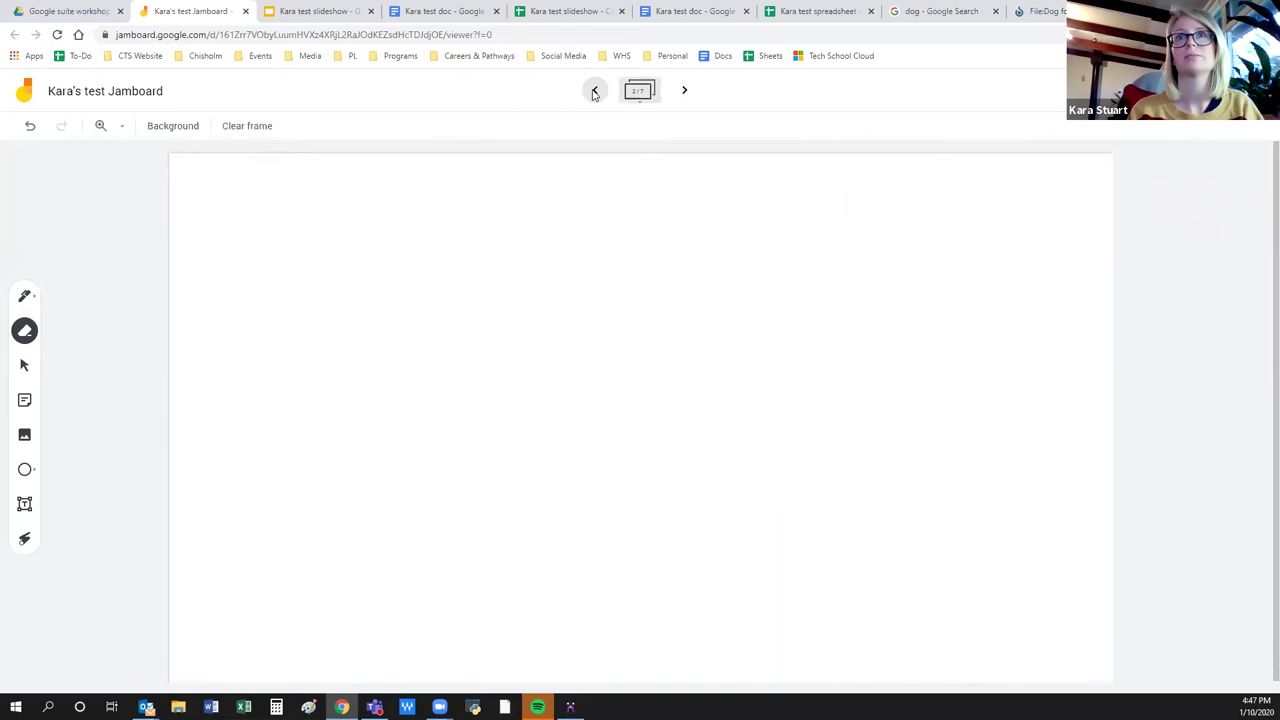
pyautogui.click(594, 91)
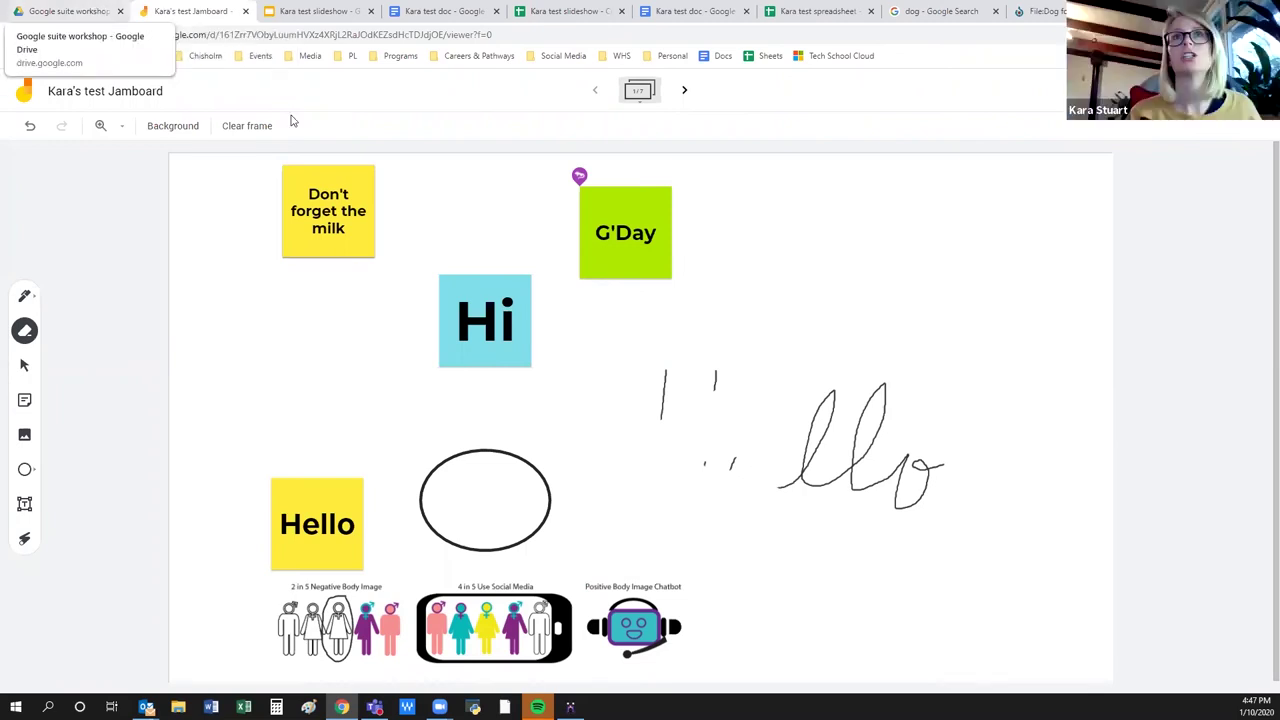
# Revisit the blank second frame, go back to frame 1 via thumbnails, then switch to Drive.
pyautogui.click(685, 92)
pyautogui.click(642, 93)
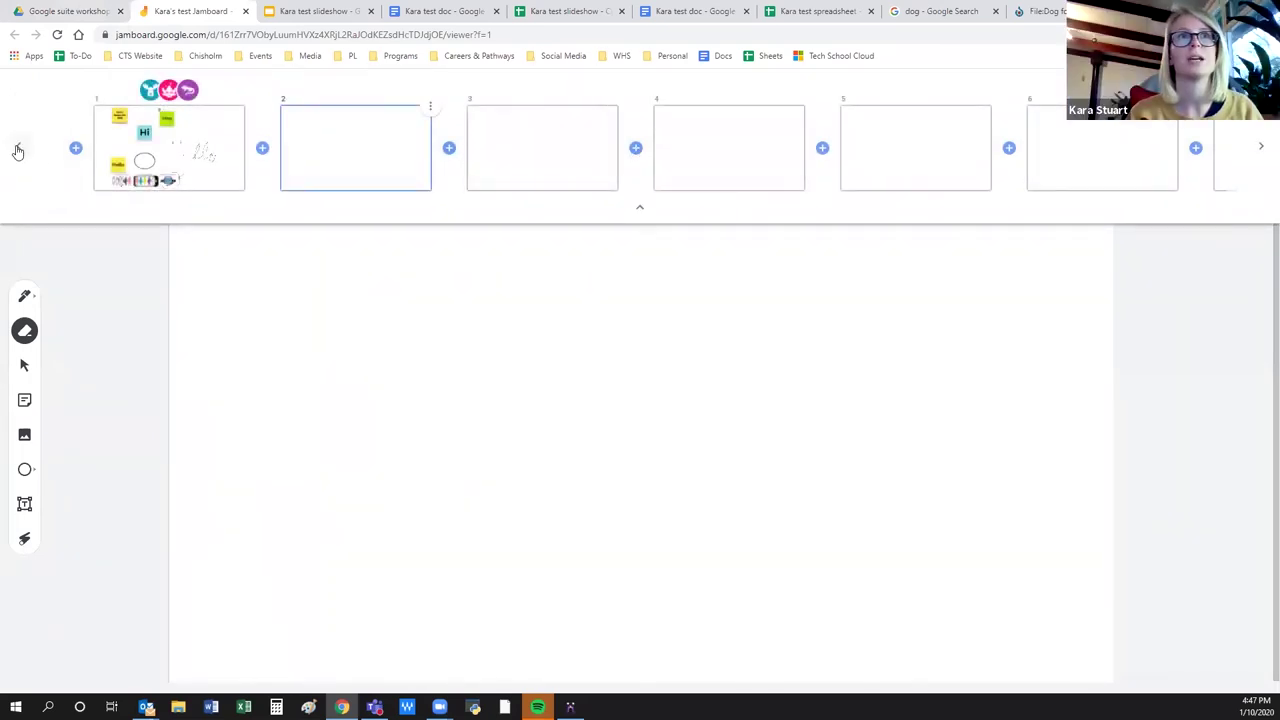
pyautogui.click(198, 152)
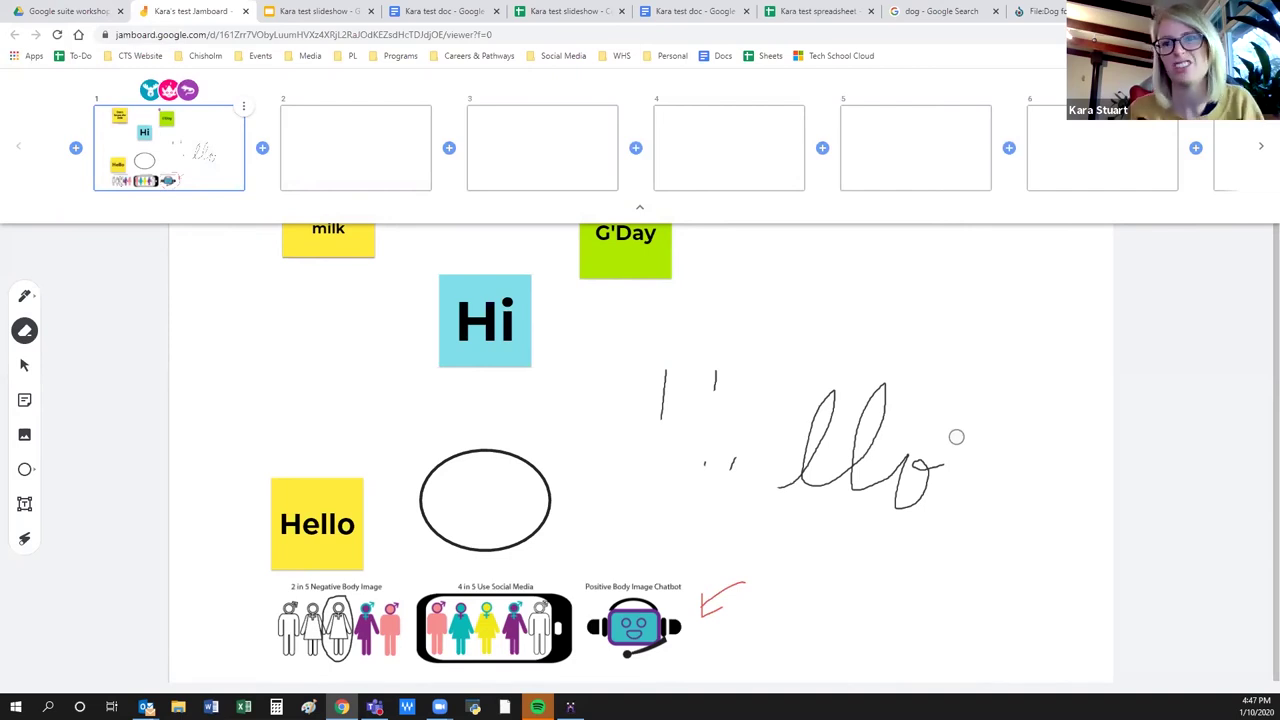
pyautogui.click(65, 10)
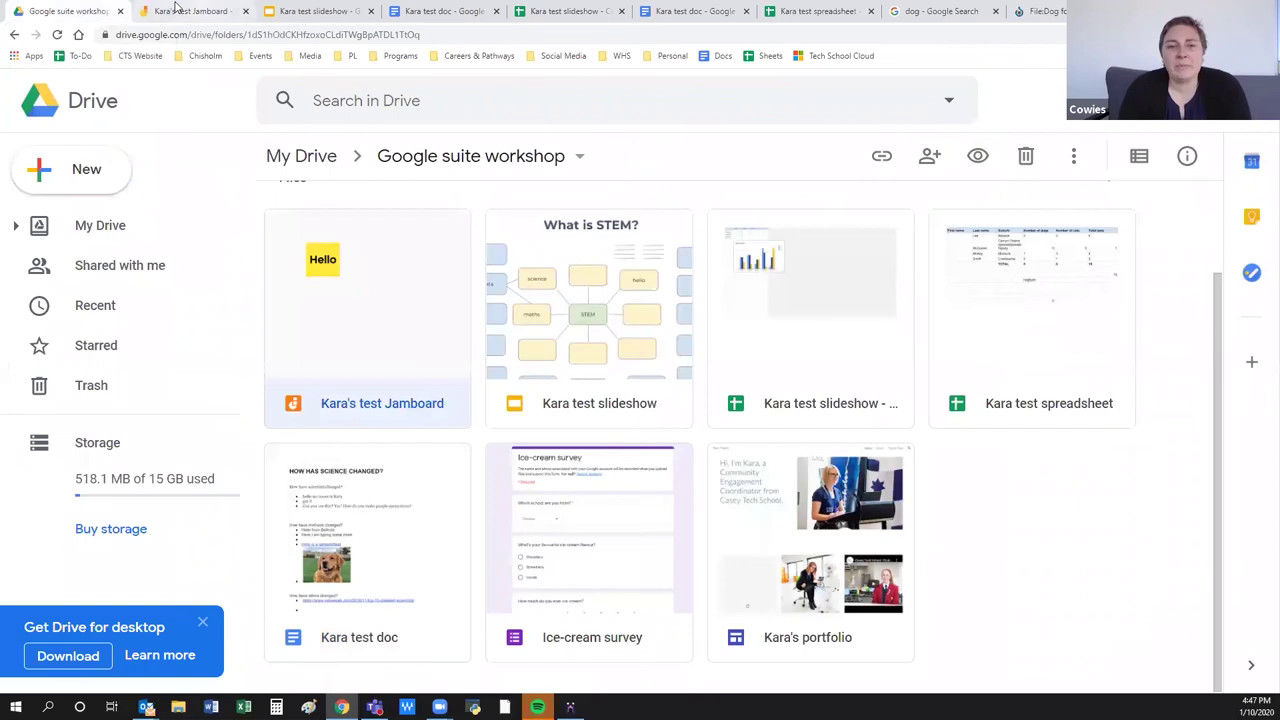
# Switch between the Jamboard and the Drive folder as the first frame turns solid black.
pyautogui.click(179, 10)
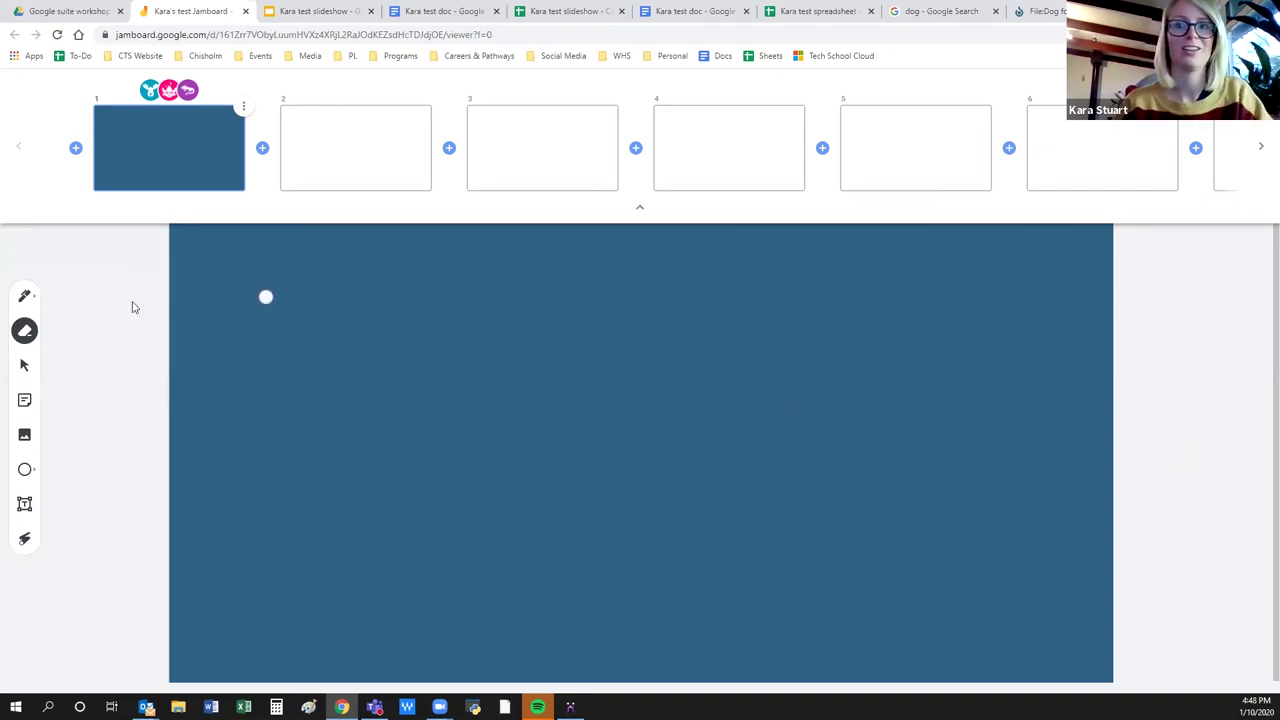
pyautogui.click(66, 10)
pyautogui.click(172, 11)
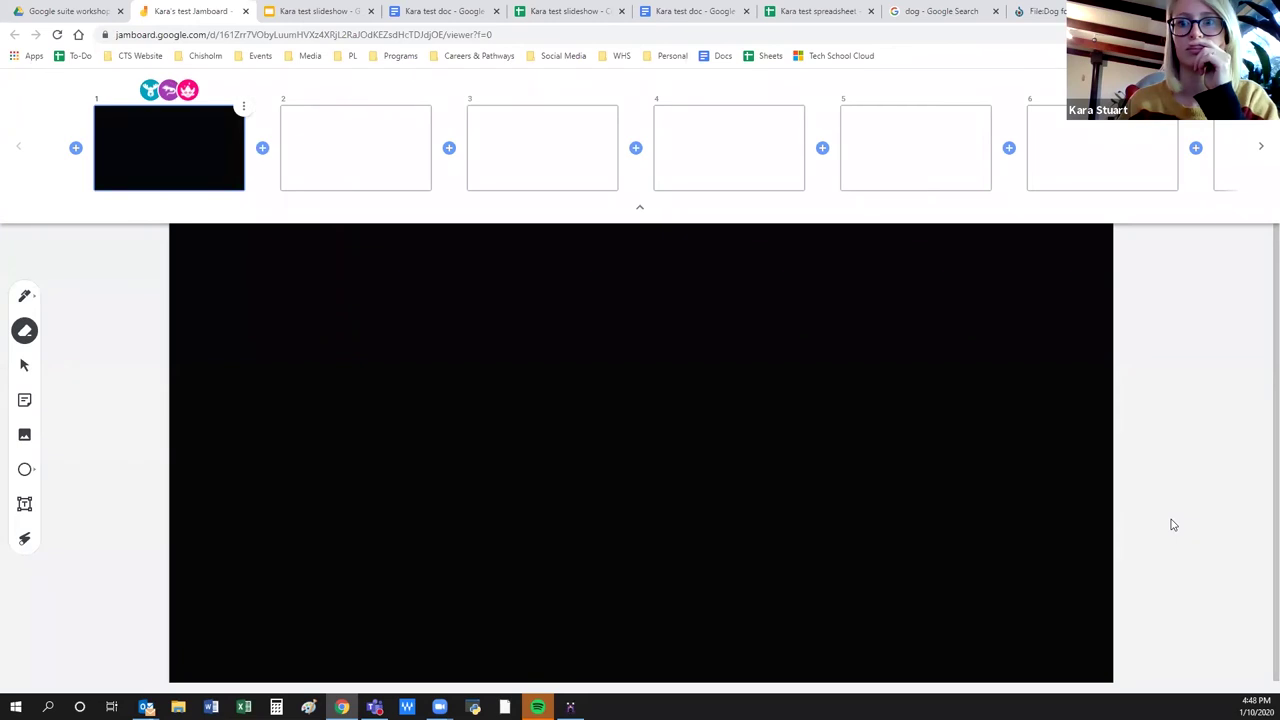
pyautogui.click(61, 14)
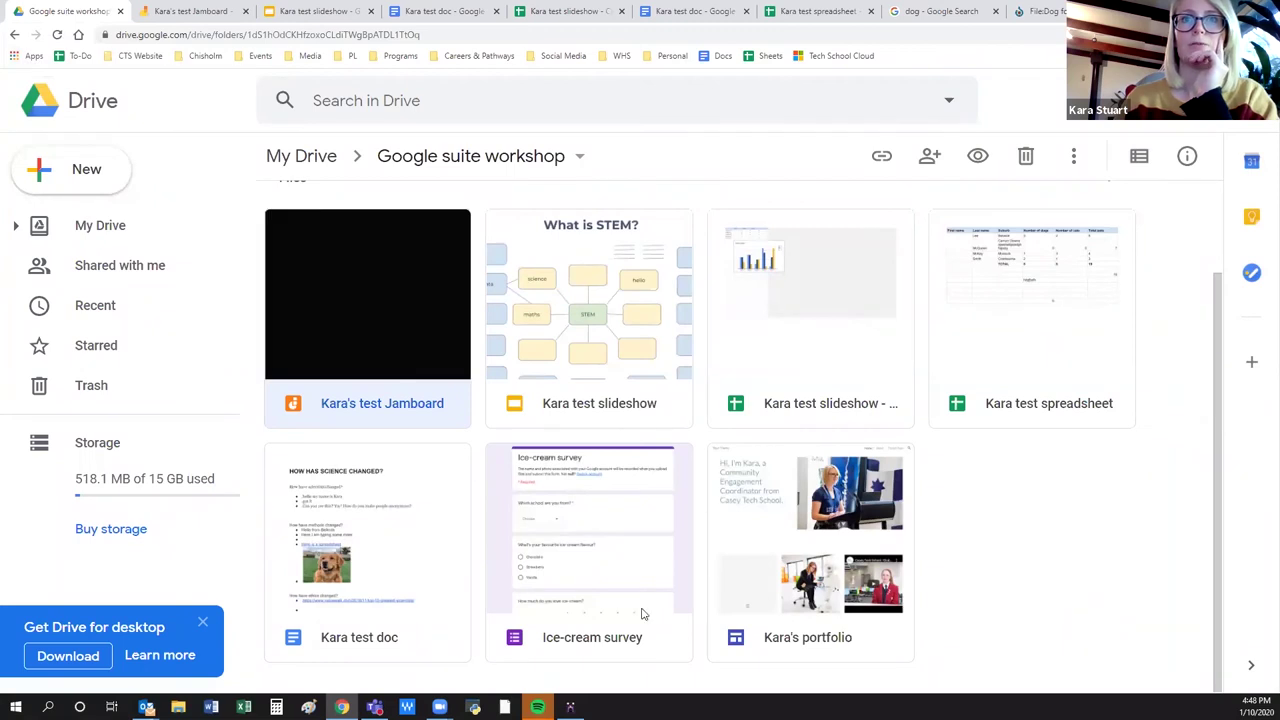
# Open the Ice-cream survey form and add a blank multiple-choice question below its title.
pyautogui.doubleClick(561, 646)
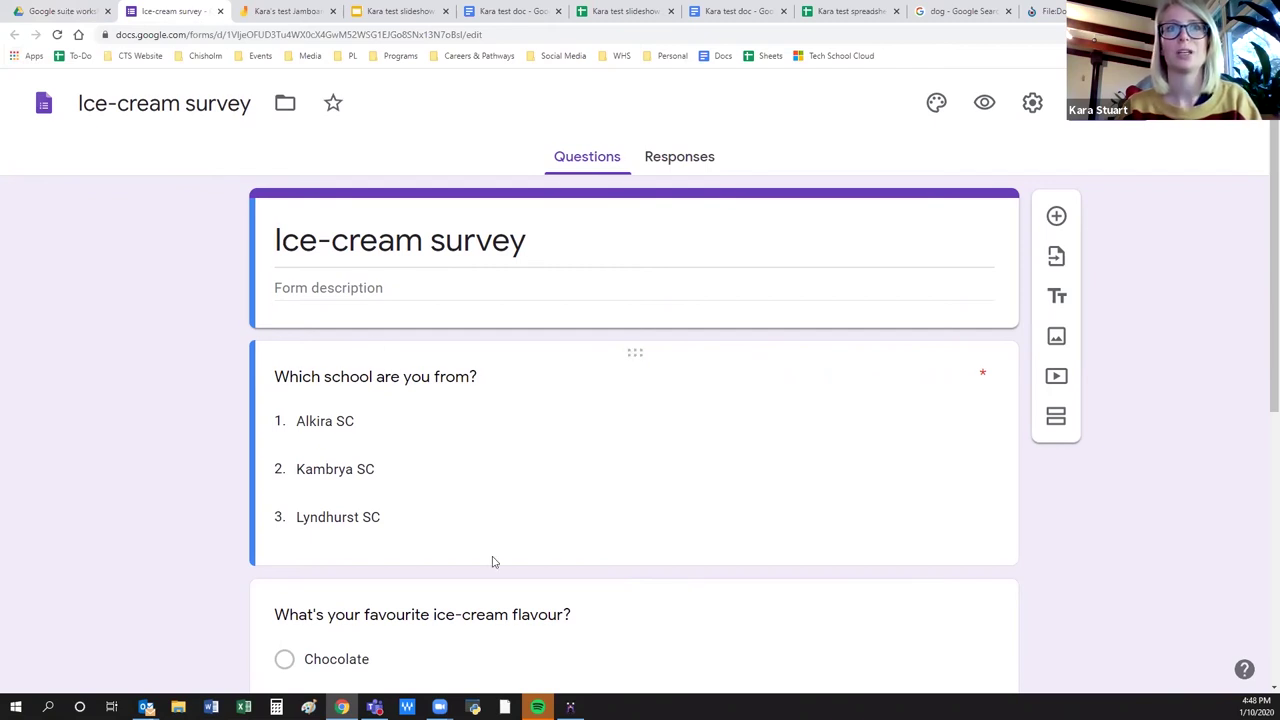
pyautogui.scroll(-5, 490, 558)
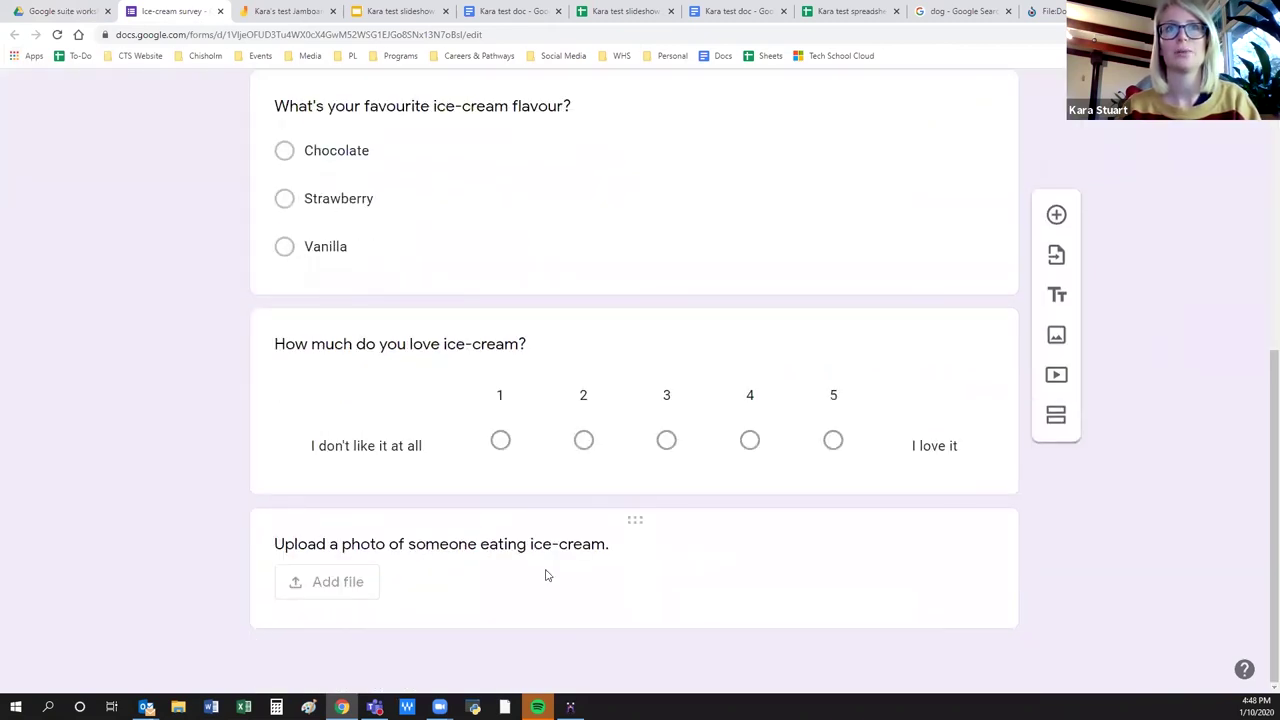
pyautogui.click(1056, 214)
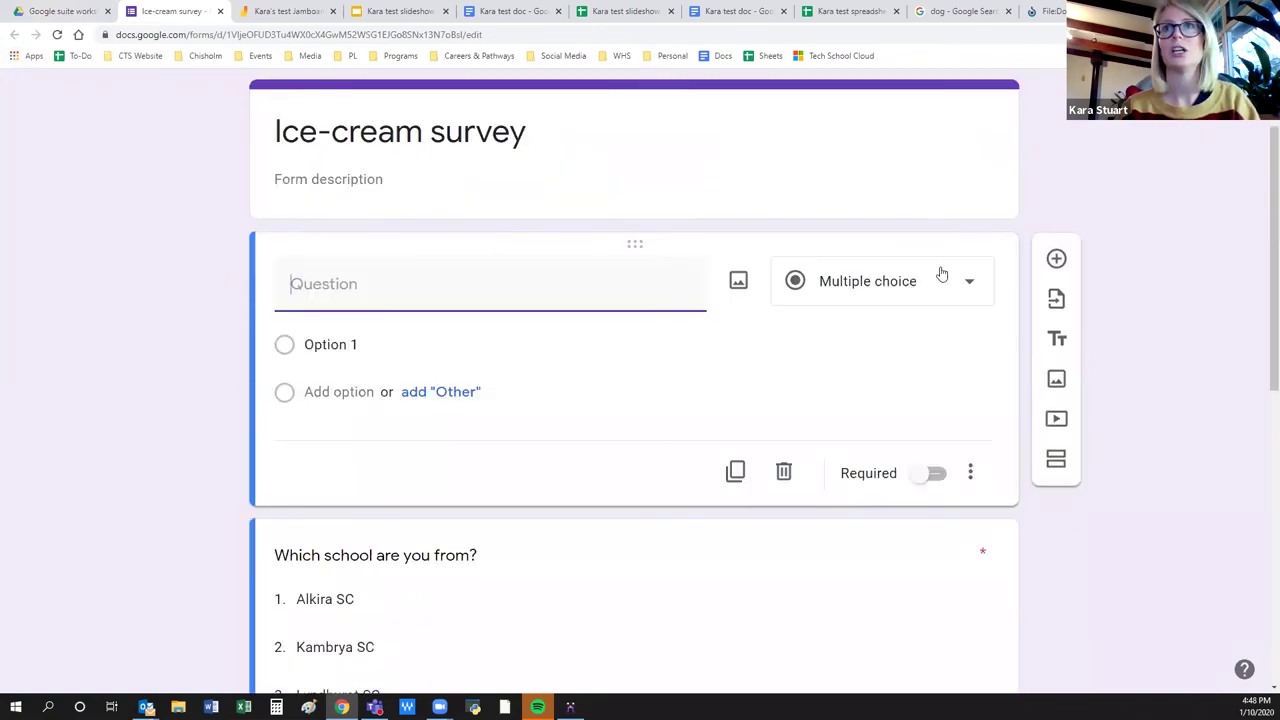
# Browse the question-type list without changing it, then select the 'Which school are you from?' question.
pyautogui.click(974, 289)
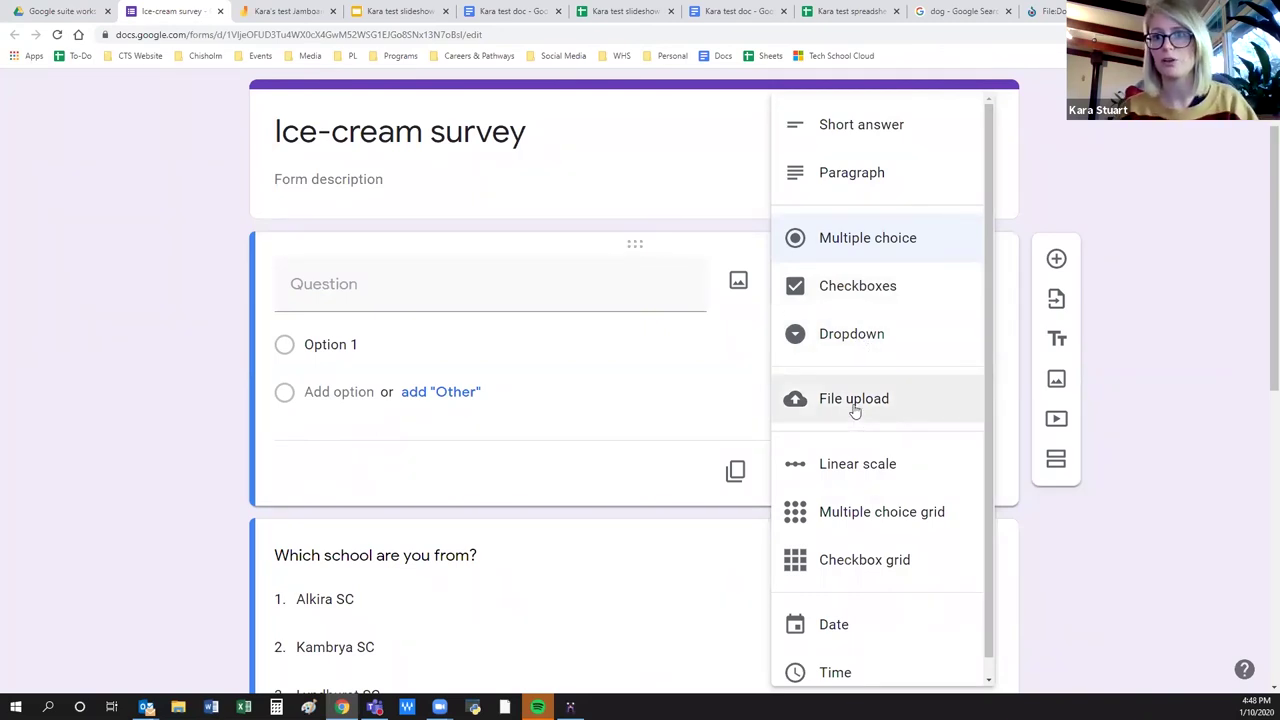
pyautogui.scroll(-1, 987, 500)
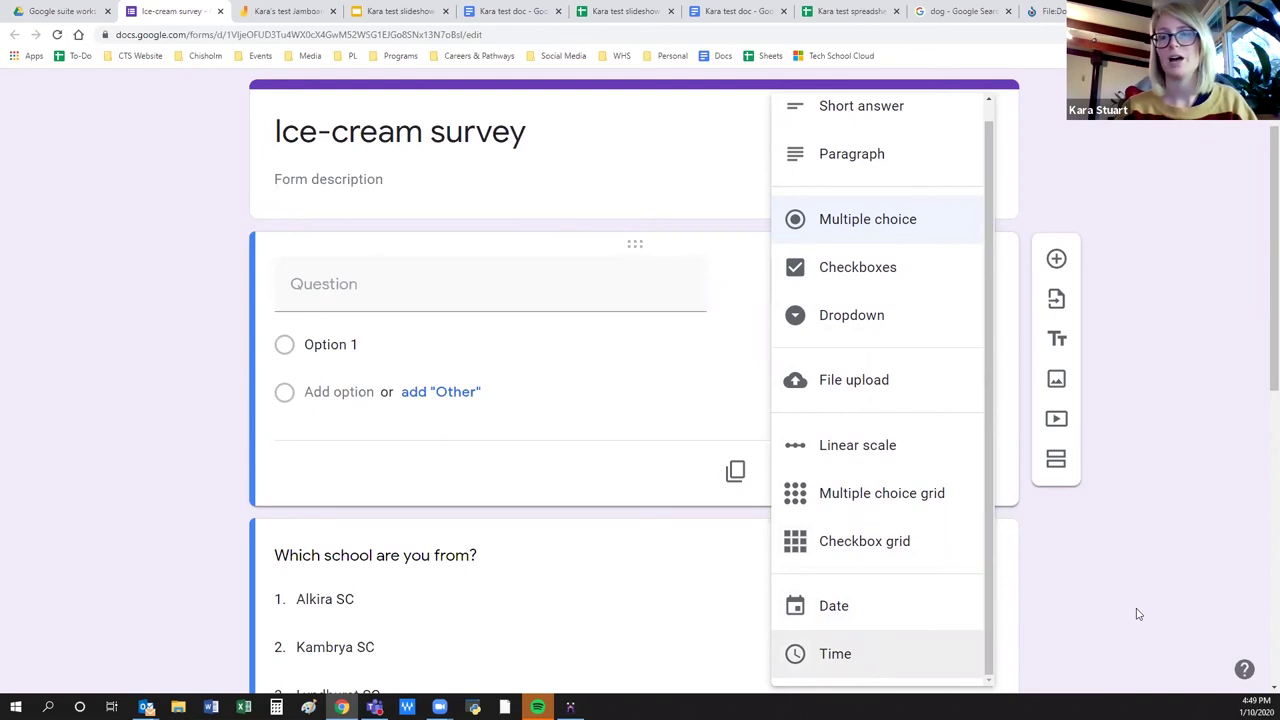
pyautogui.click(1083, 594)
pyautogui.scroll(-3, 523, 555)
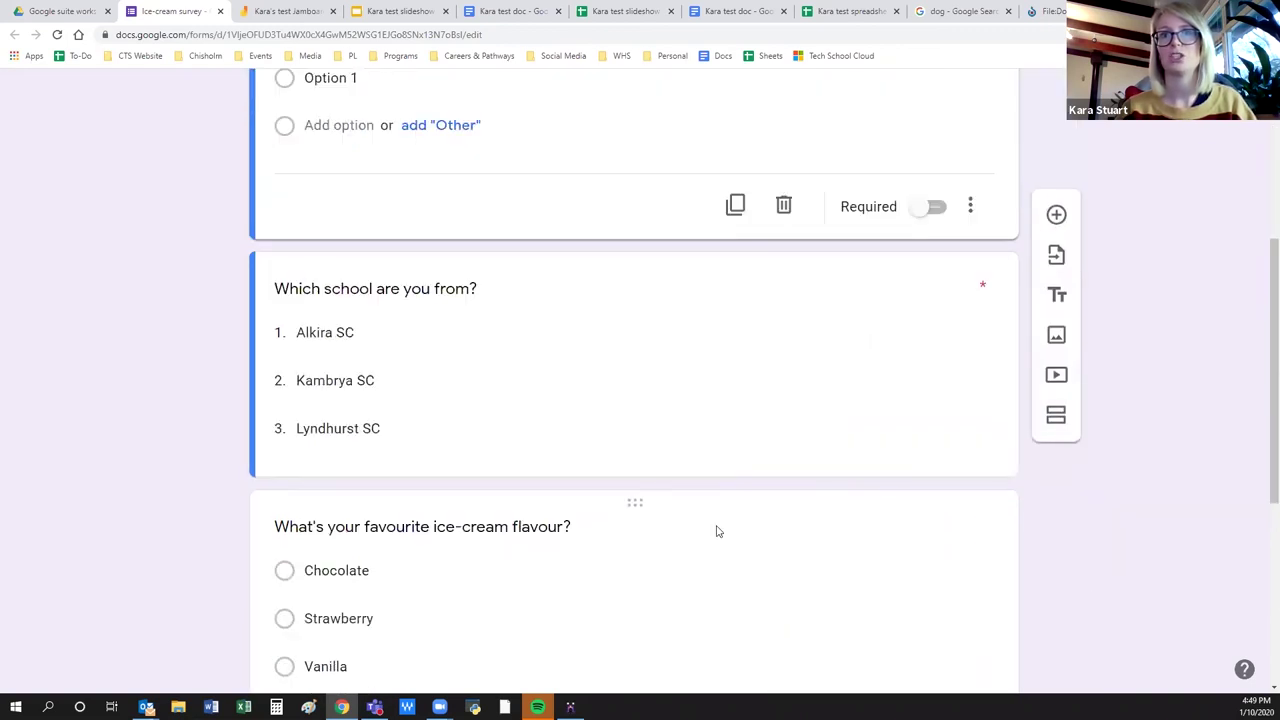
pyautogui.click(669, 325)
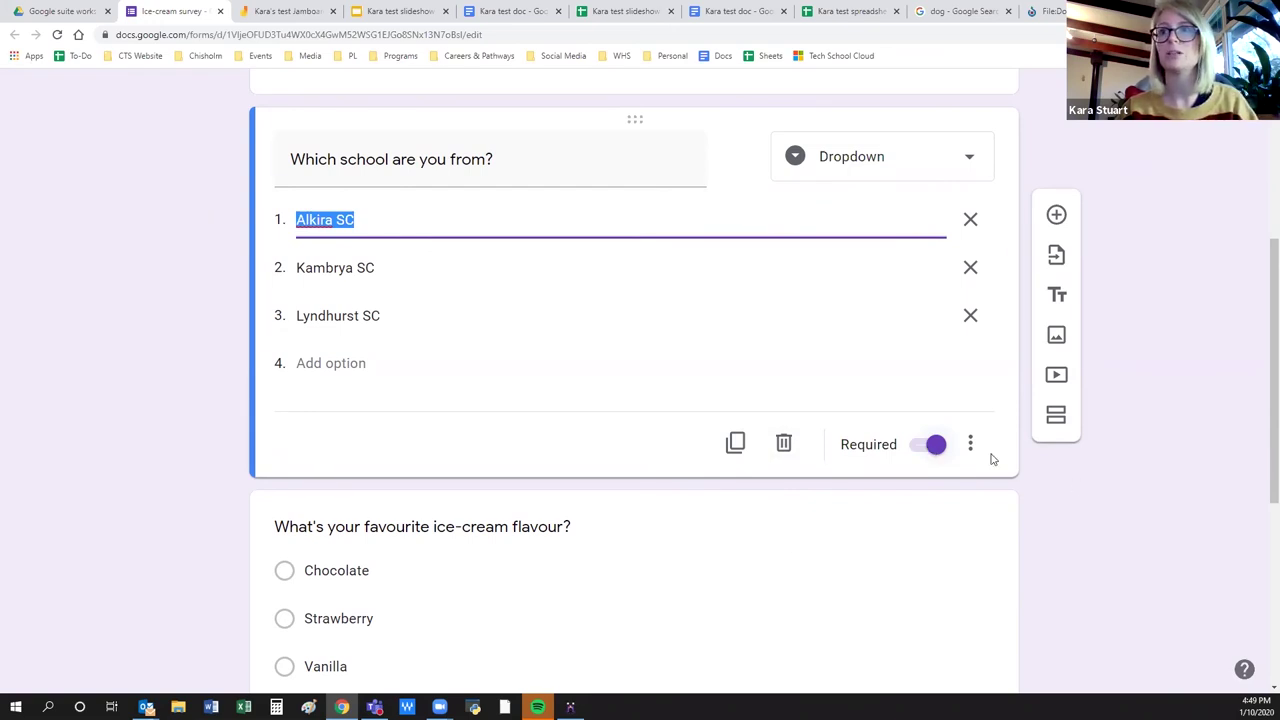
# Add a description line to the school question from its three-dot menu.
pyautogui.click(970, 444)
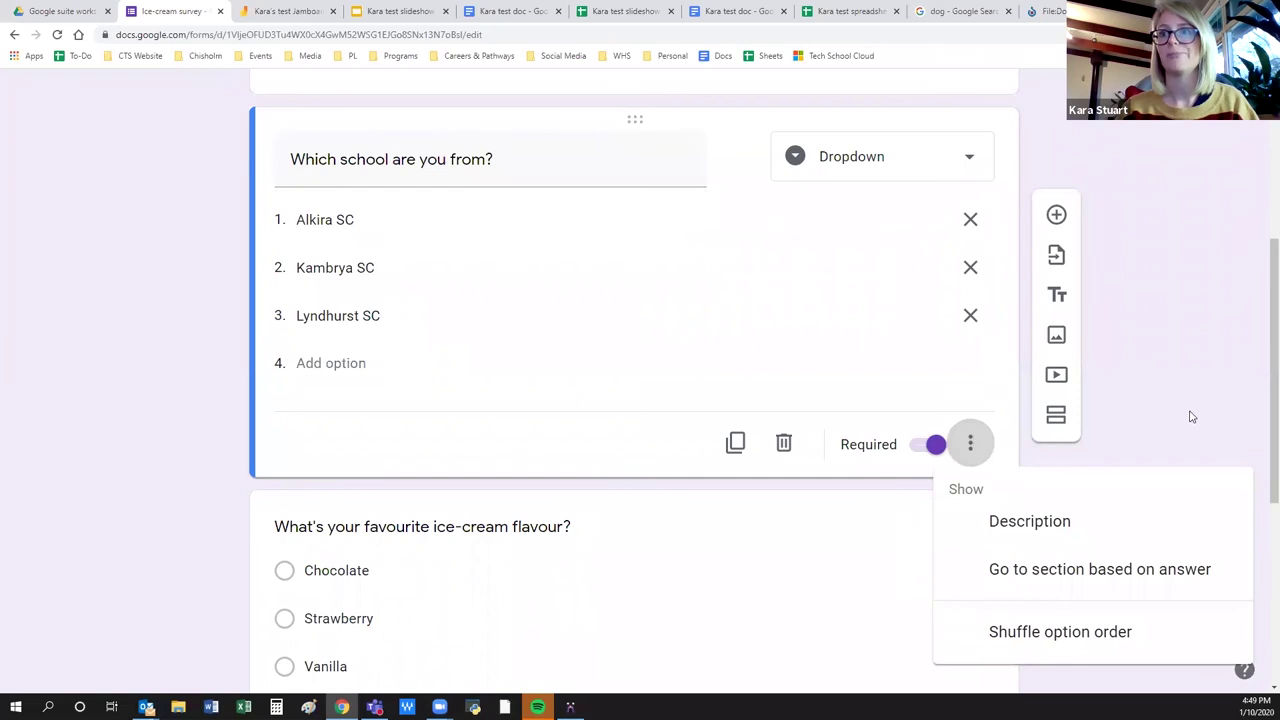
pyautogui.click(1063, 530)
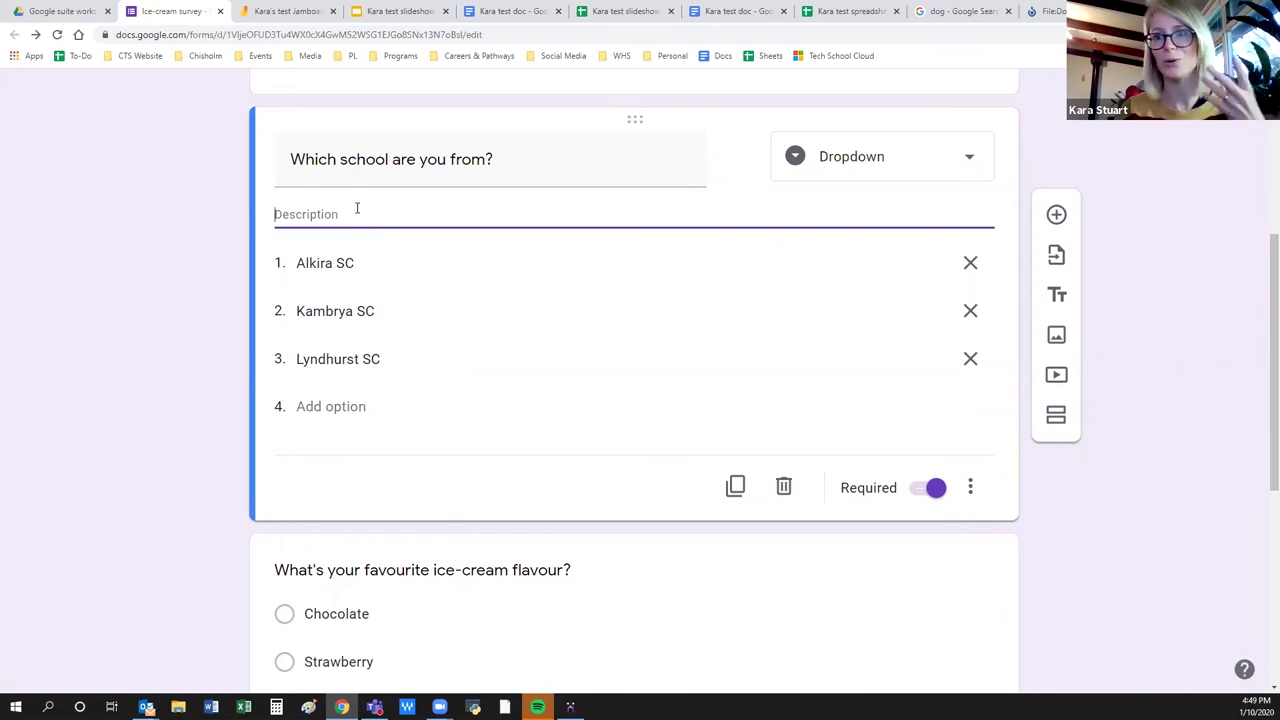
pyautogui.click(1174, 240)
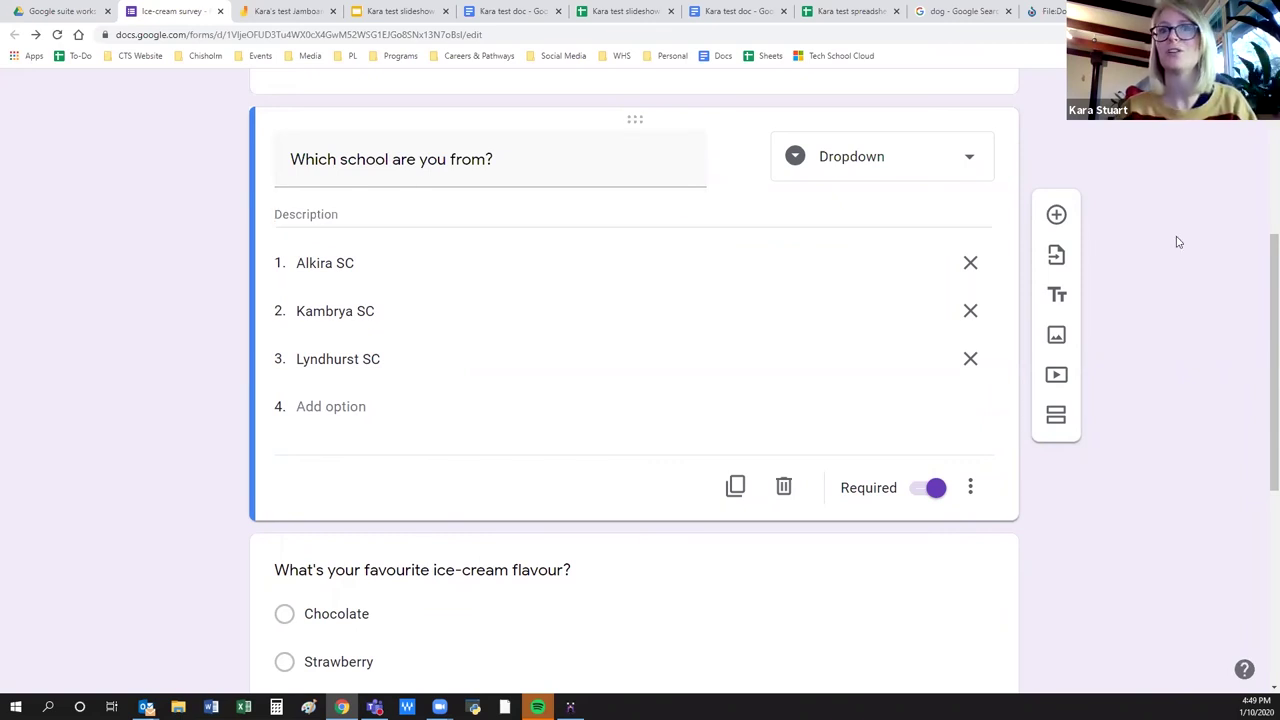
# Switch to the Responses tab, showing 0 responses with accepting responses on.
pyautogui.scroll(-2, 1174, 643)
pyautogui.scroll(6, 1143, 654)
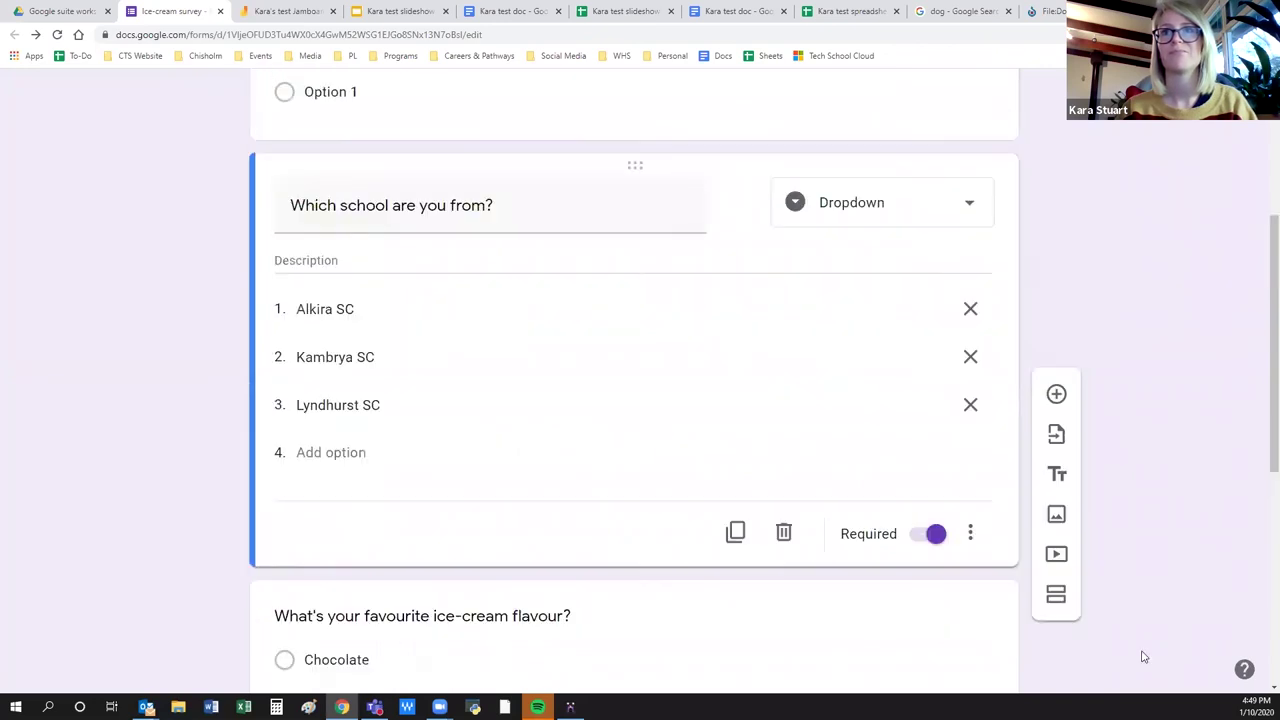
pyautogui.click(697, 166)
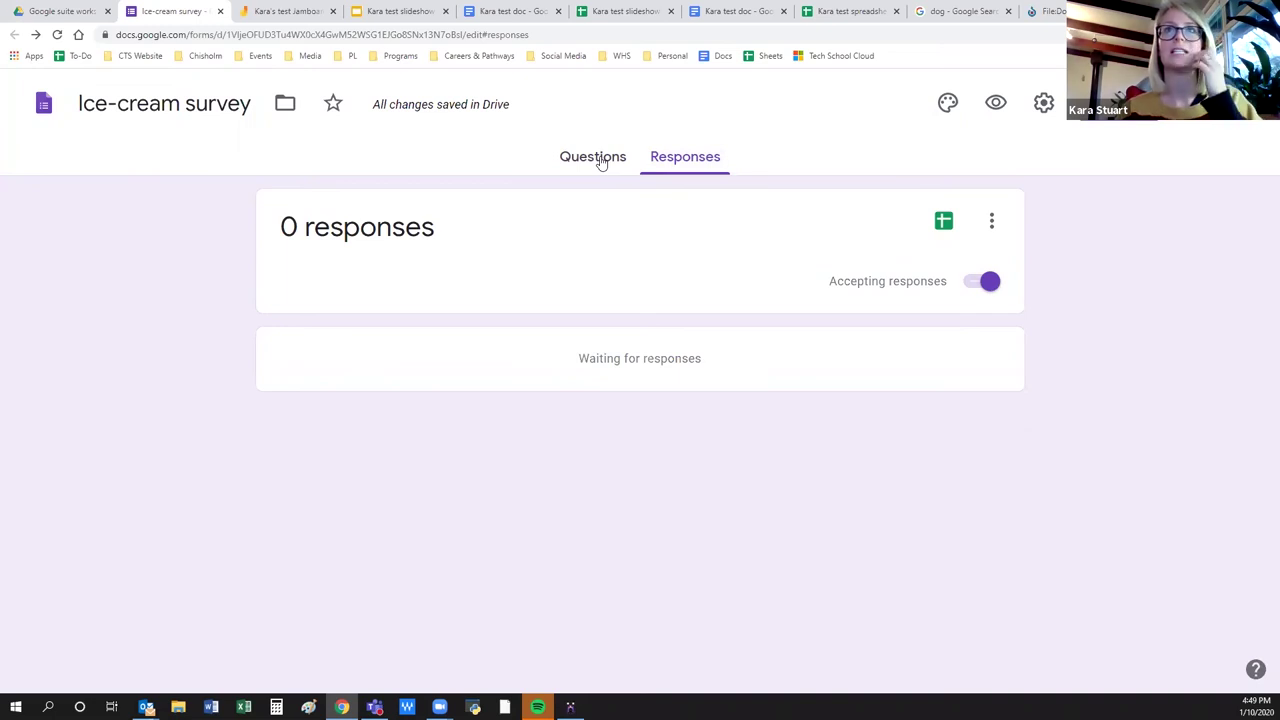
# Glance at the Drive folder, then return to the Ice-cream survey's Questions view.
pyautogui.click(84, 7)
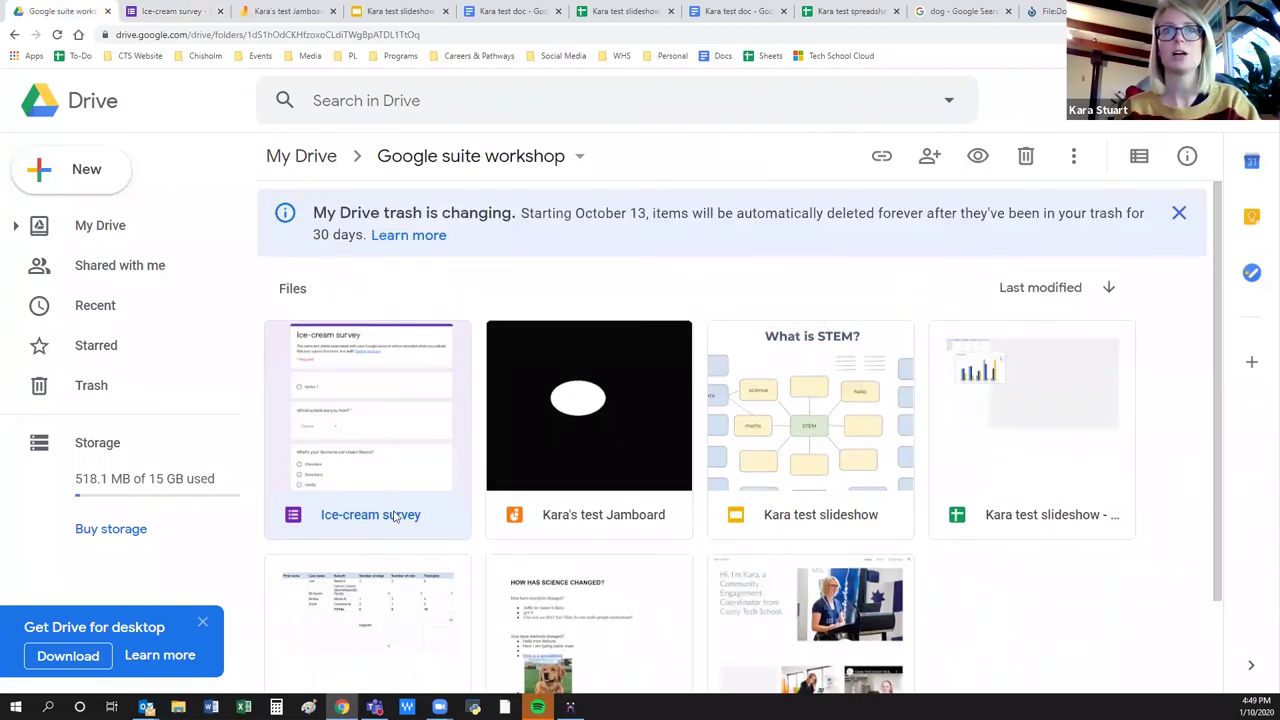
pyautogui.click(140, 7)
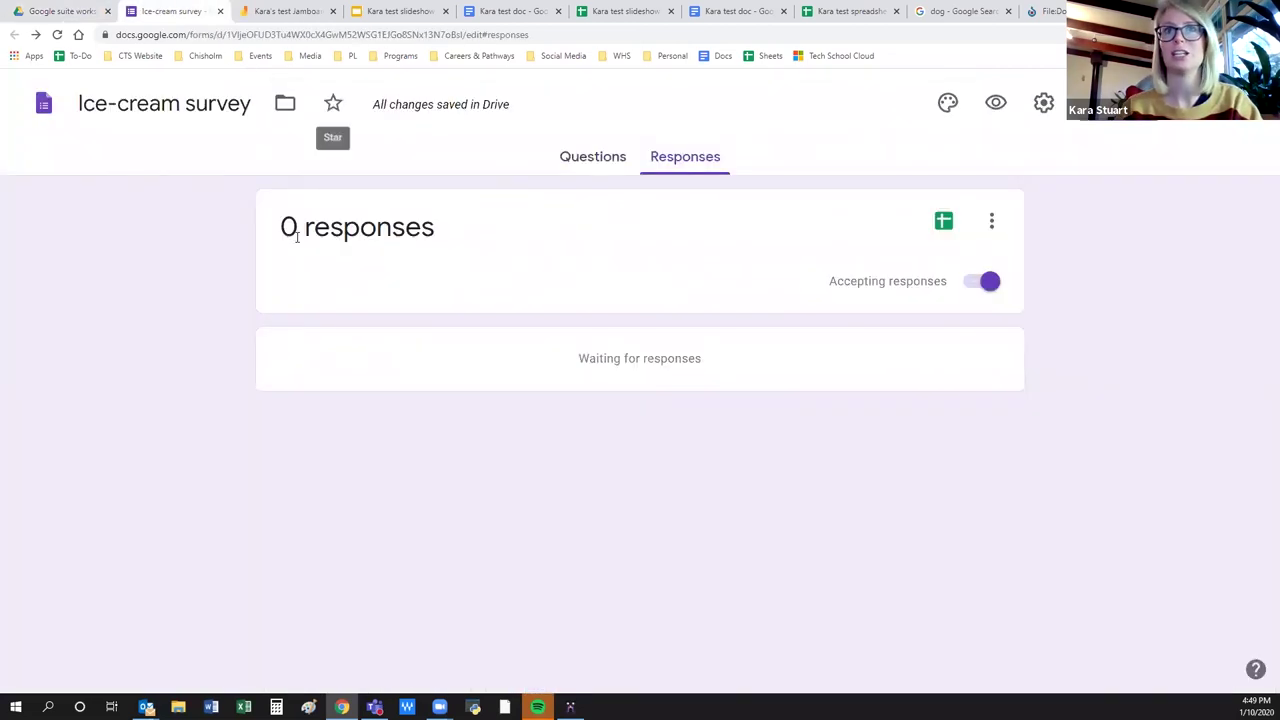
pyautogui.click(593, 157)
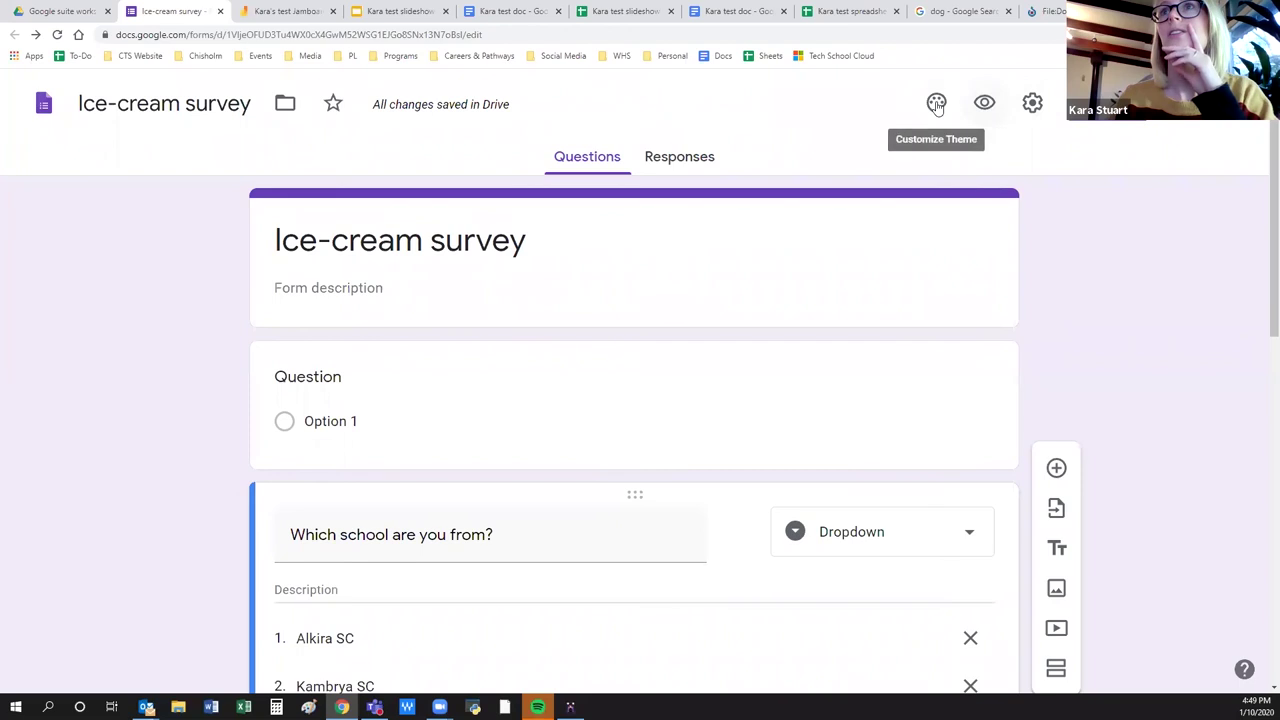
# Preview the Customize Theme panel, then bring up the Send form dialog.
pyautogui.click(936, 104)
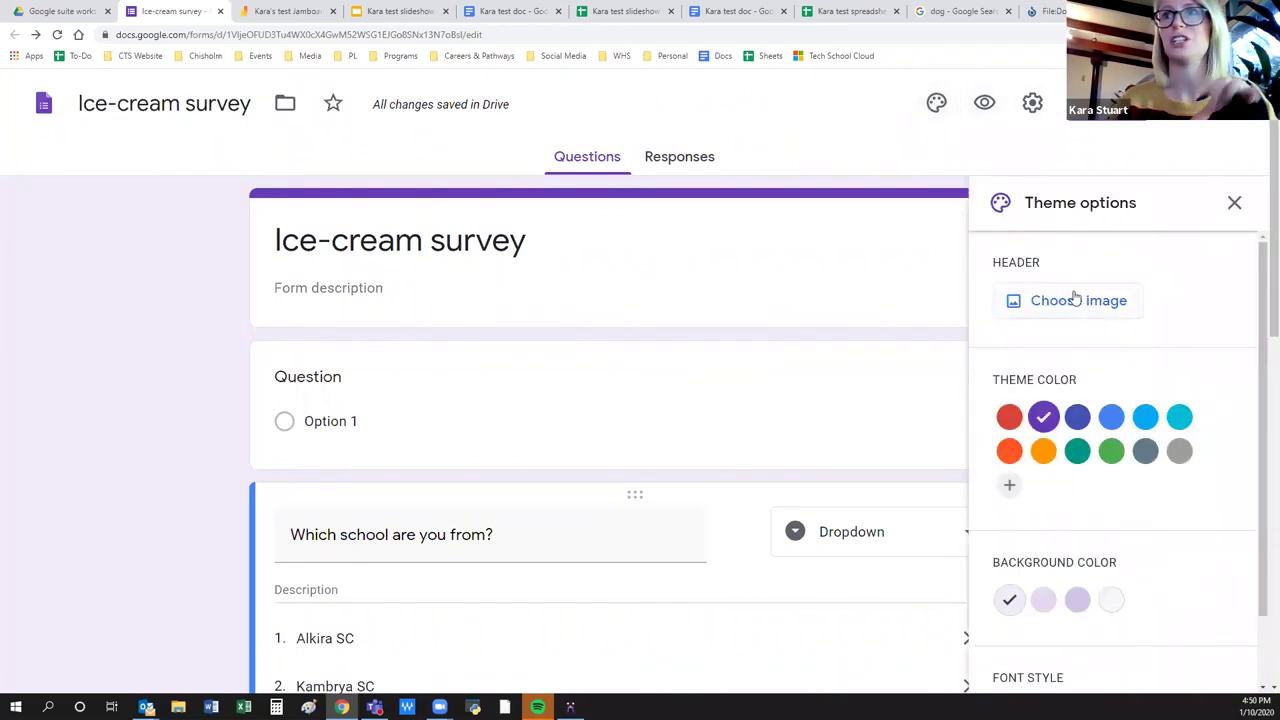
pyautogui.scroll(-1, 1103, 594)
pyautogui.click(1234, 202)
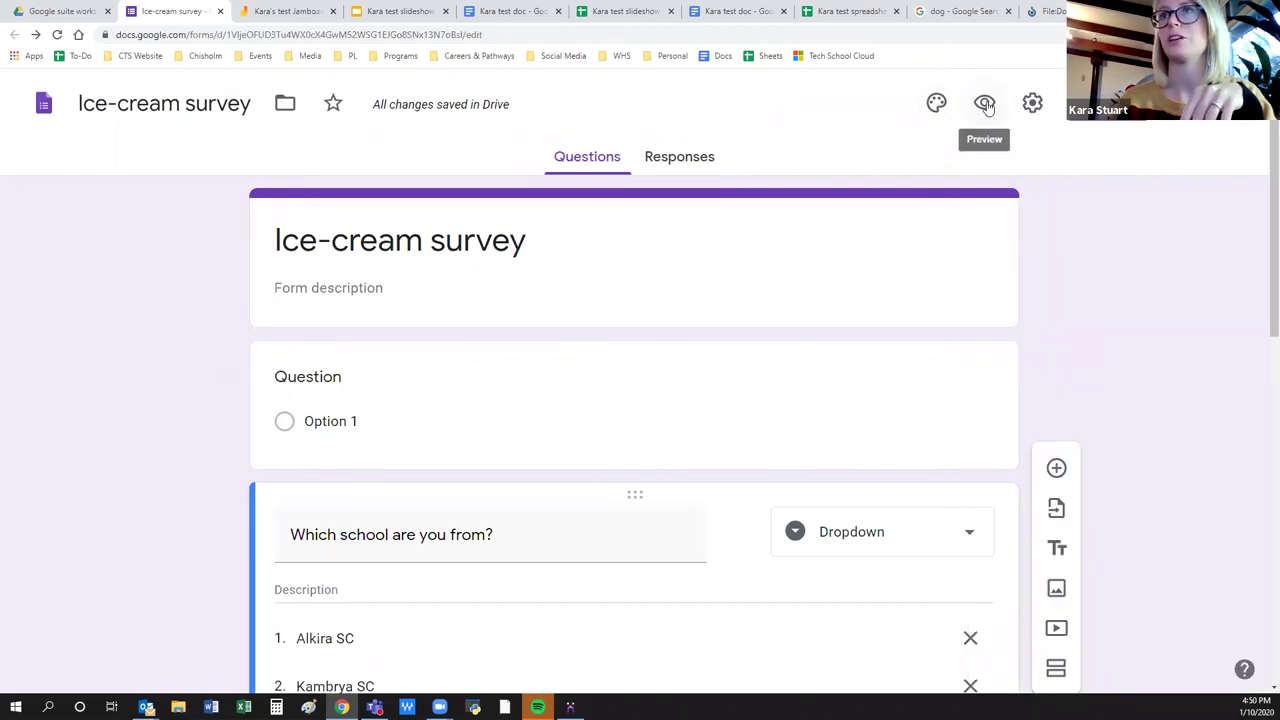
pyautogui.click(1105, 103)
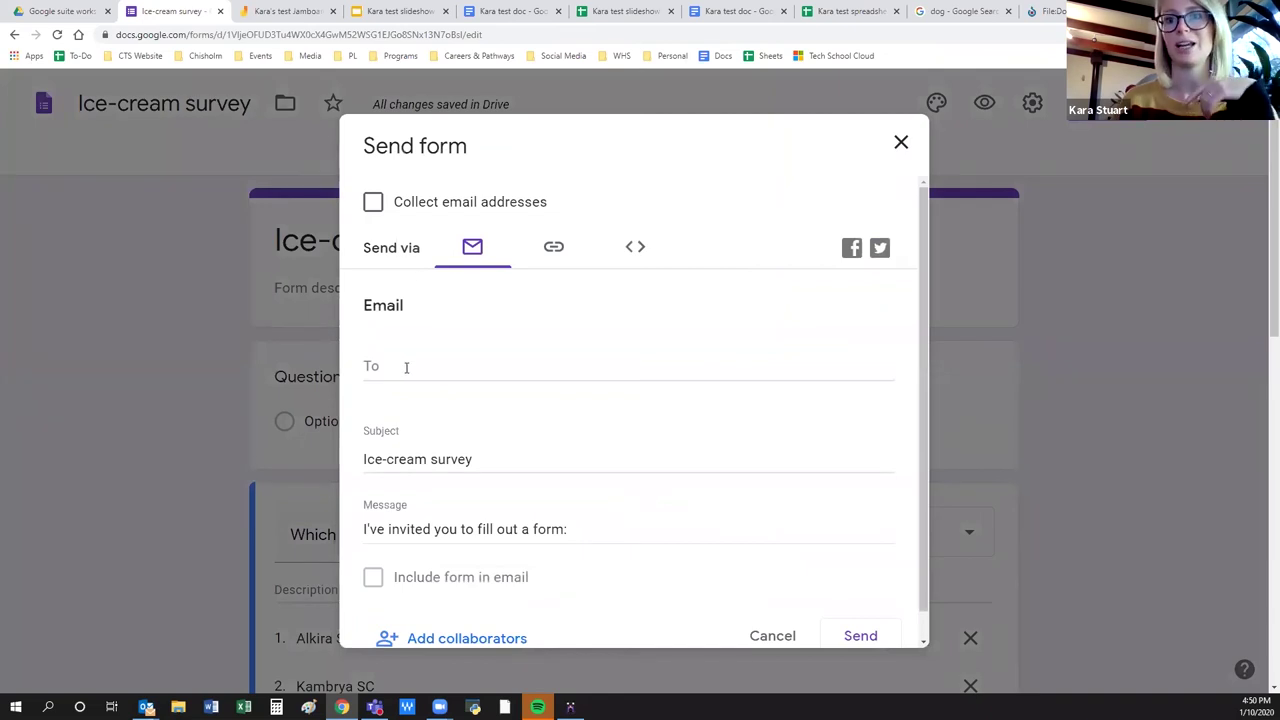
# Copy the survey's shortened form link and close the Send form dialog.
pyautogui.click(554, 250)
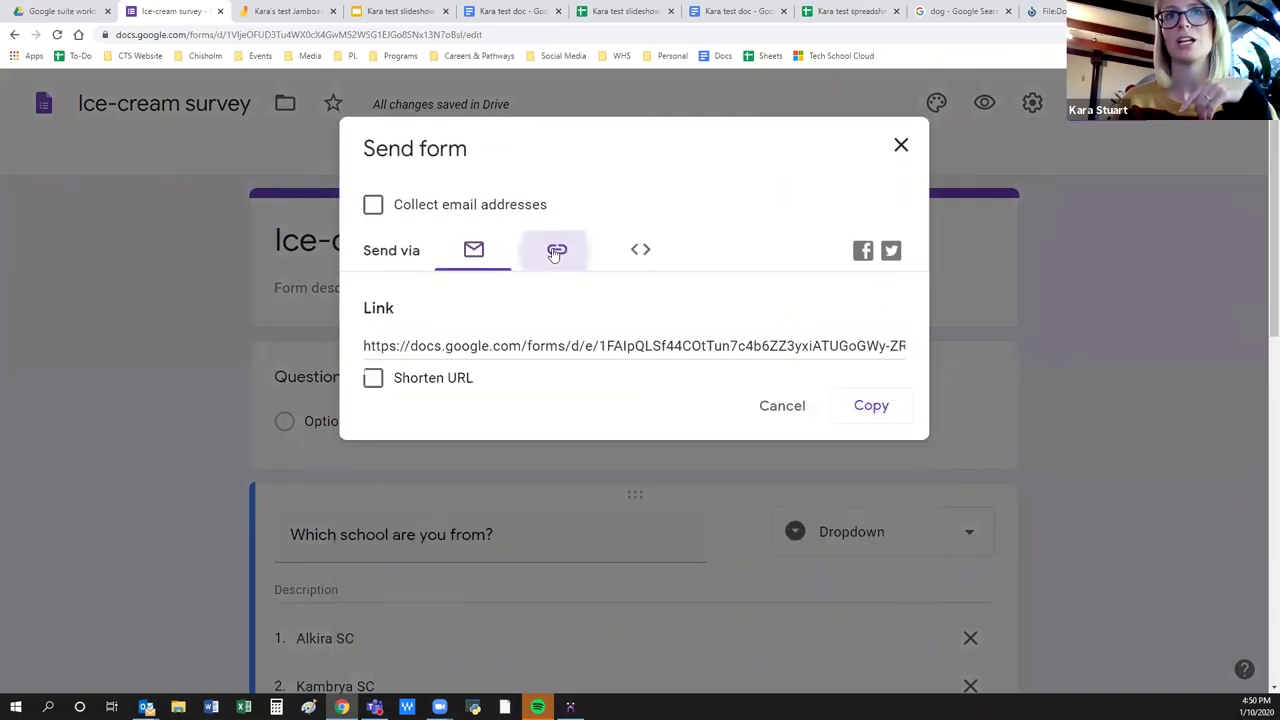
pyautogui.click(372, 378)
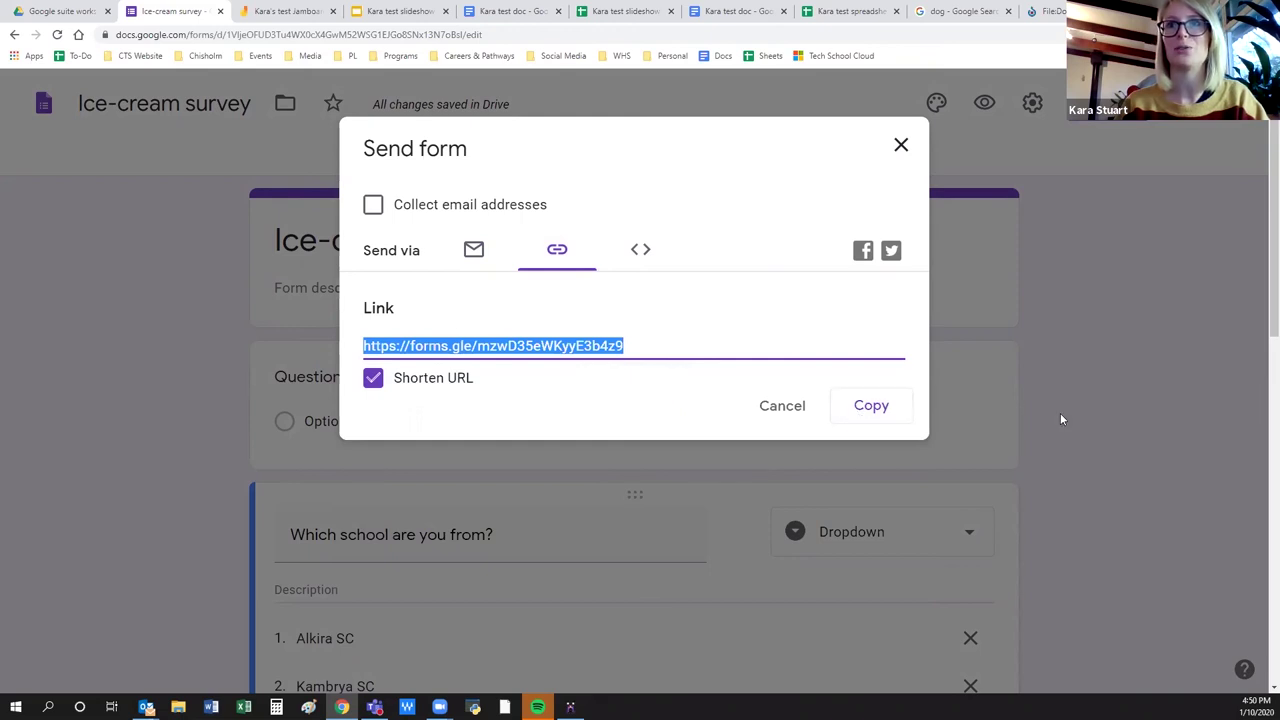
pyautogui.click(861, 409)
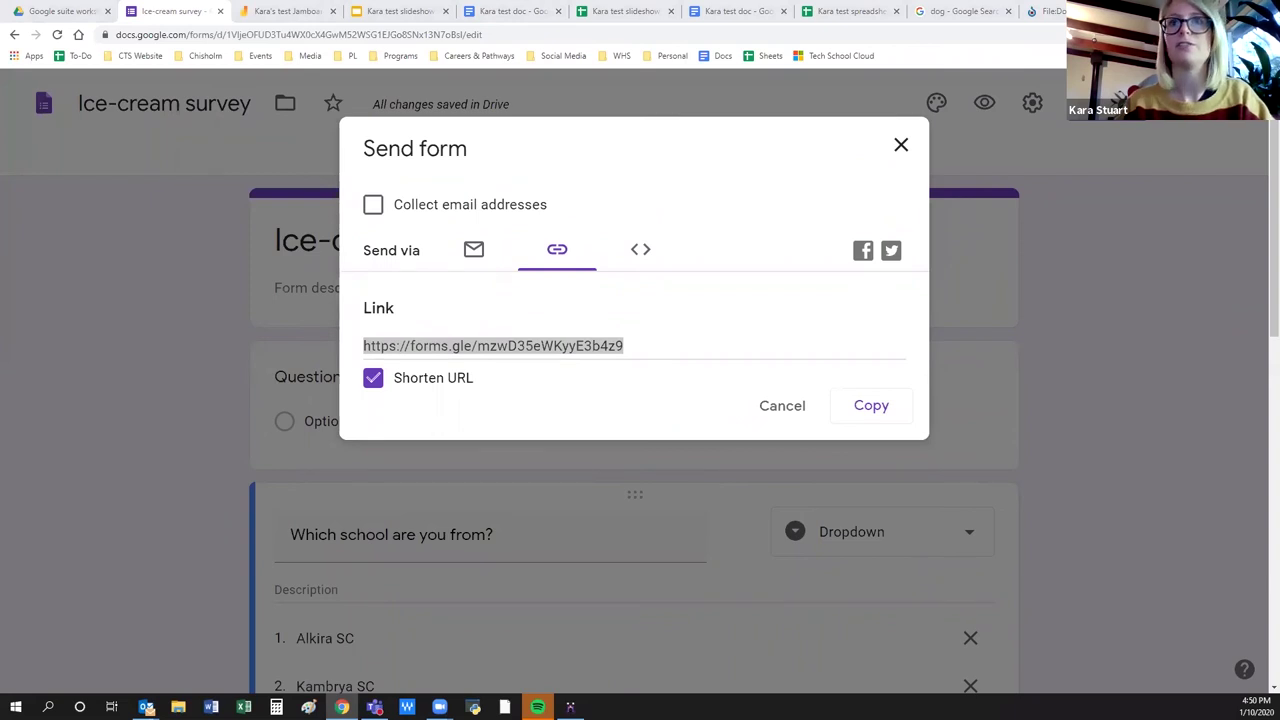
pyautogui.click(899, 149)
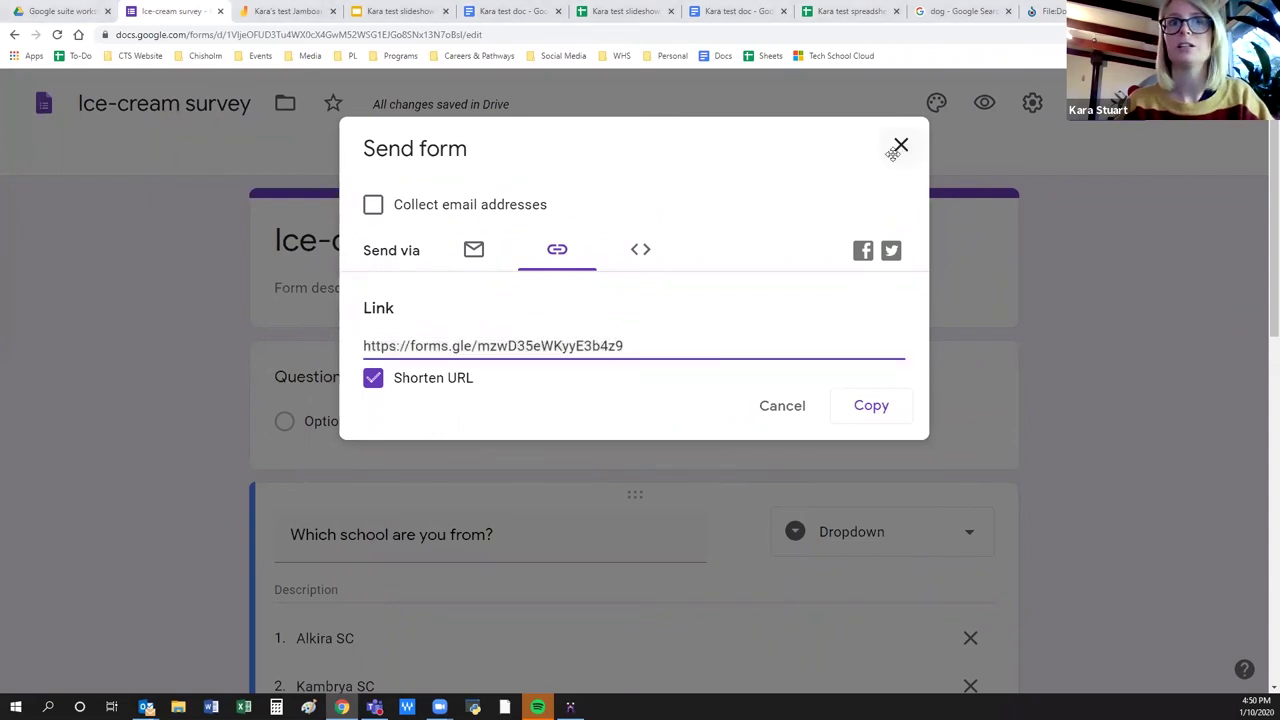
pyautogui.click(643, 403)
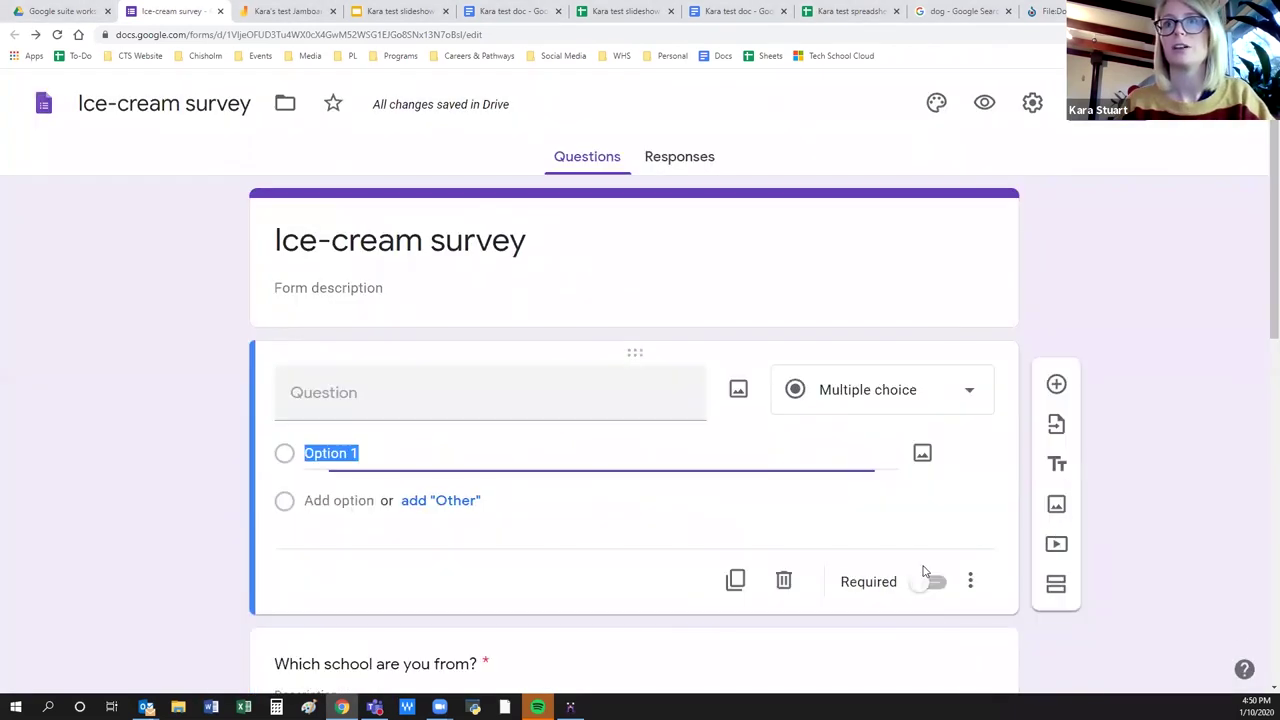
# Delete the blank untitled question, leaving the school dropdown question first.
pyautogui.click(784, 582)
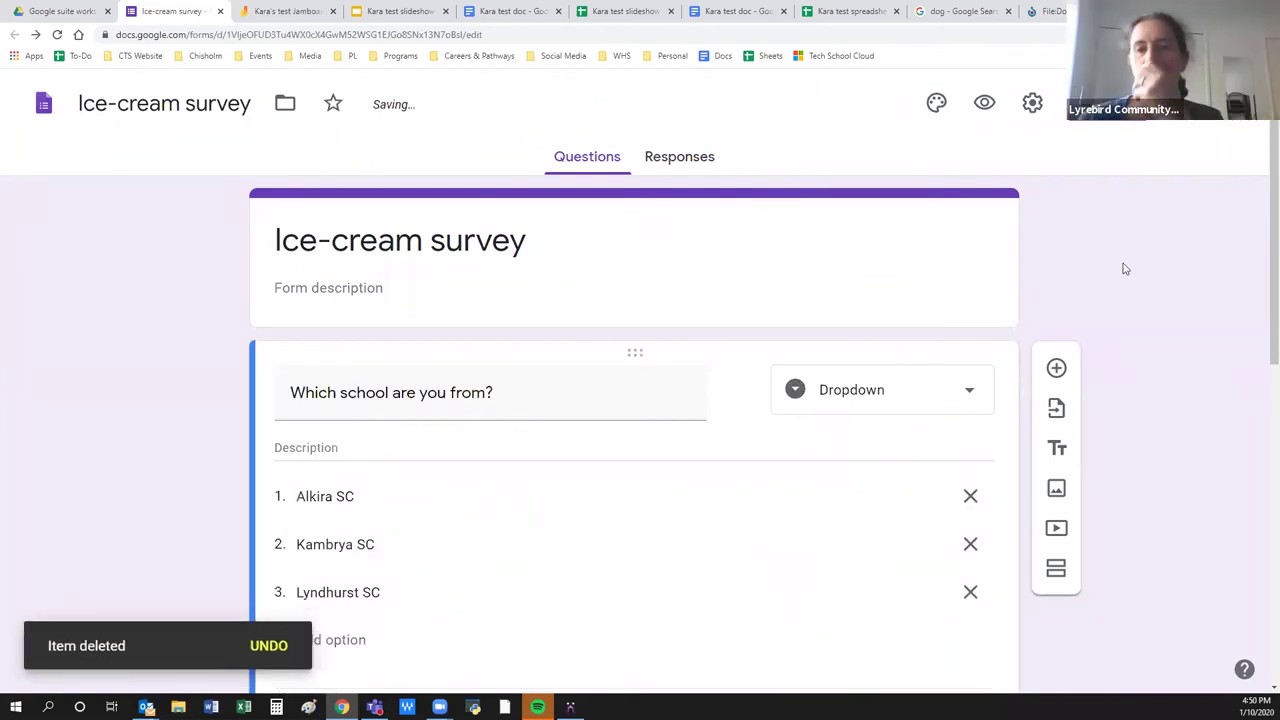
pyautogui.scroll(-1, 1105, 303)
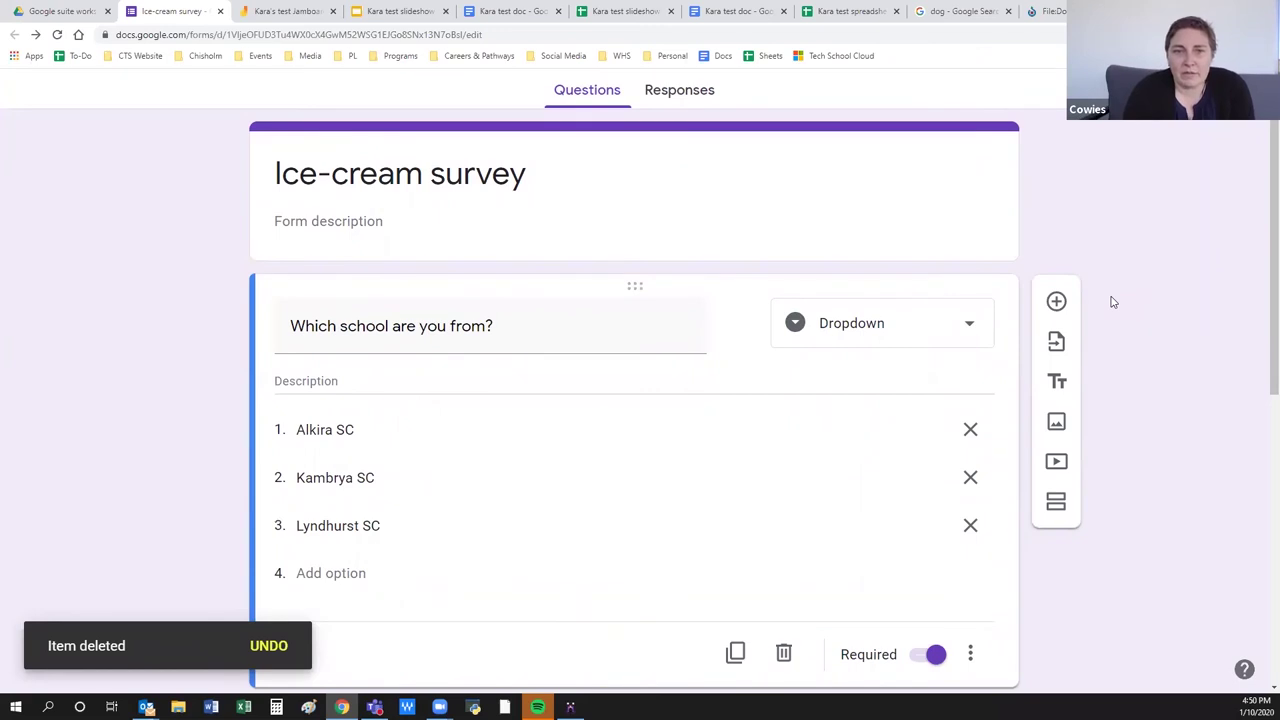
pyautogui.scroll(1, 1006, 251)
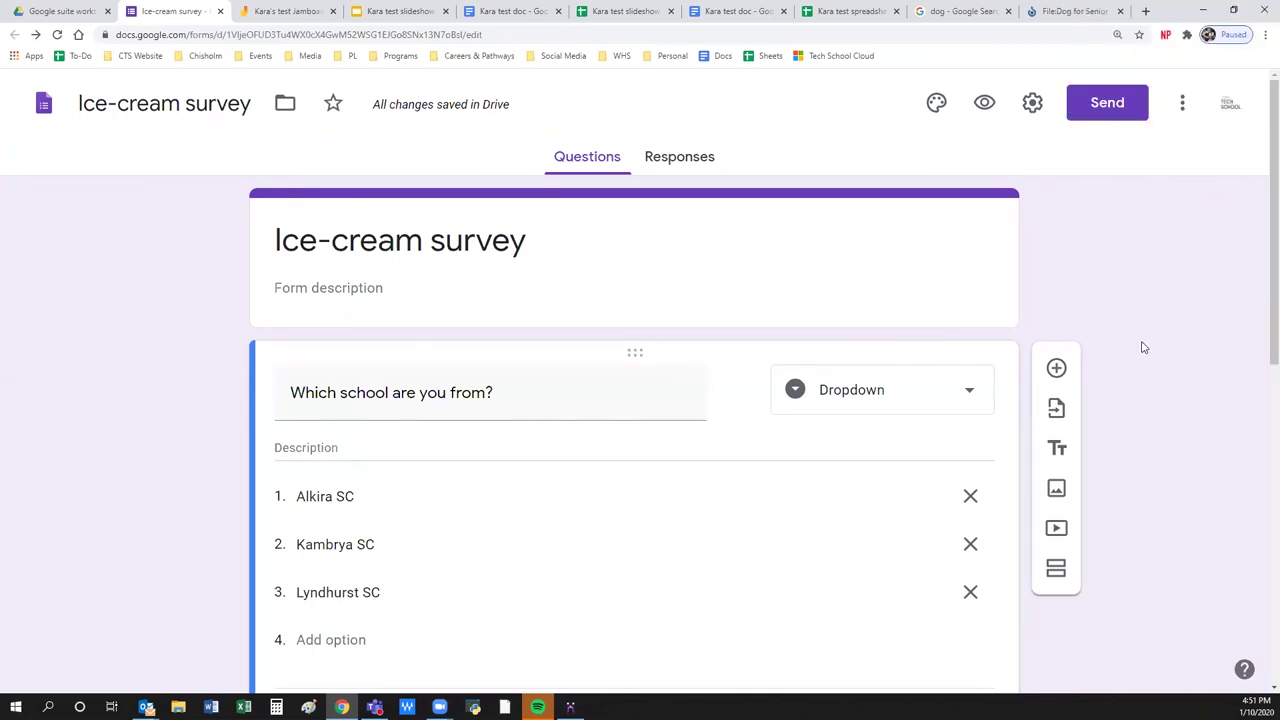
# Open the Responses summary and scroll through each question's charts.
pyautogui.click(693, 160)
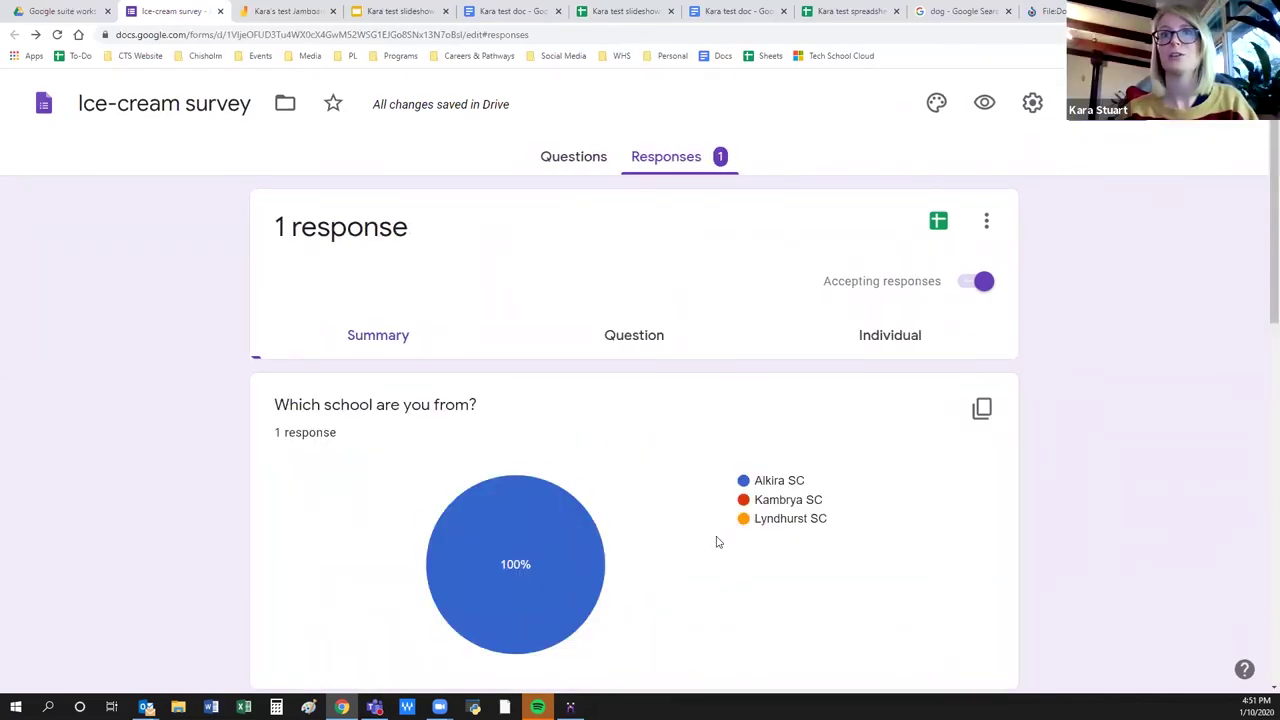
pyautogui.click(1150, 137)
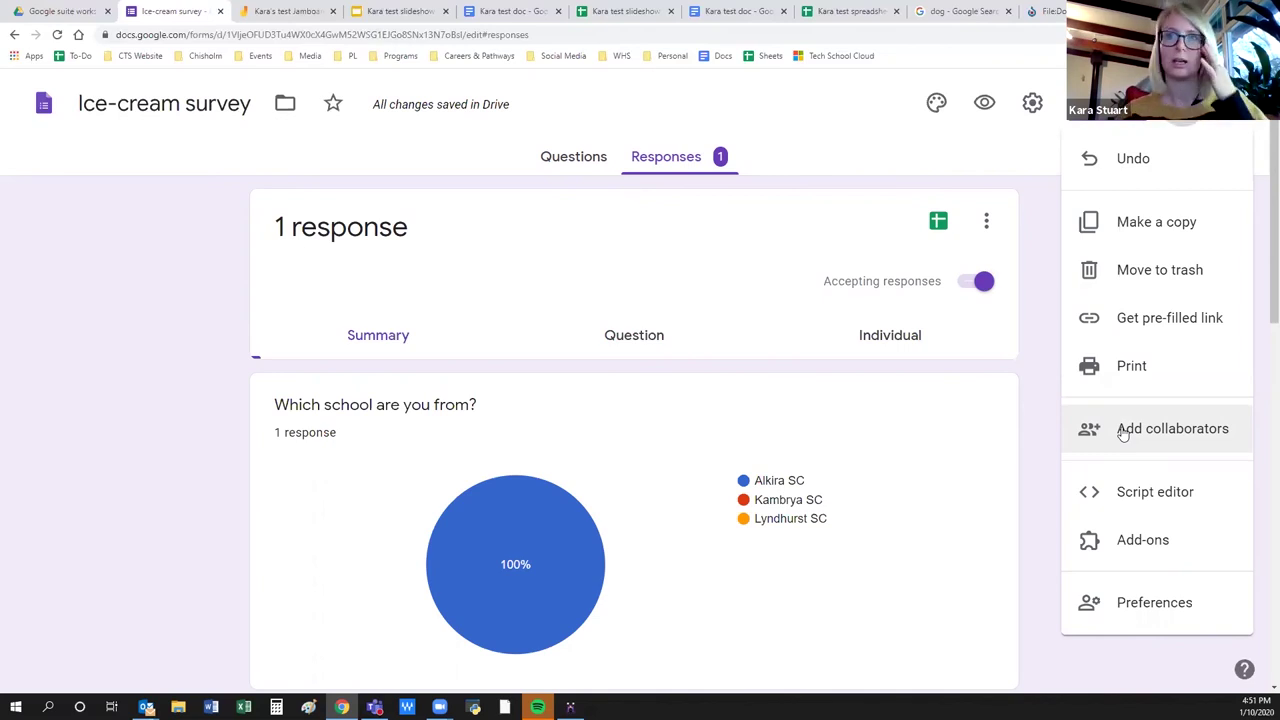
pyautogui.click(196, 507)
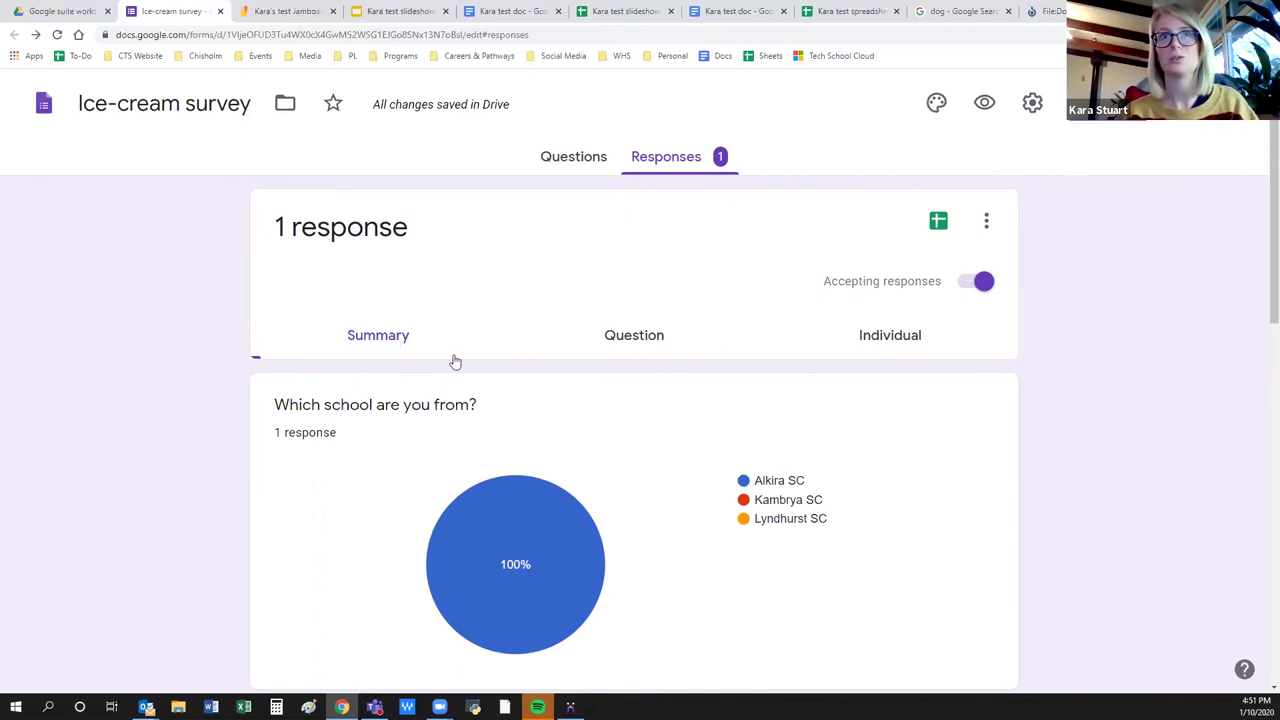
pyautogui.scroll(-2, 340, 450)
pyautogui.scroll(-1, 817, 543)
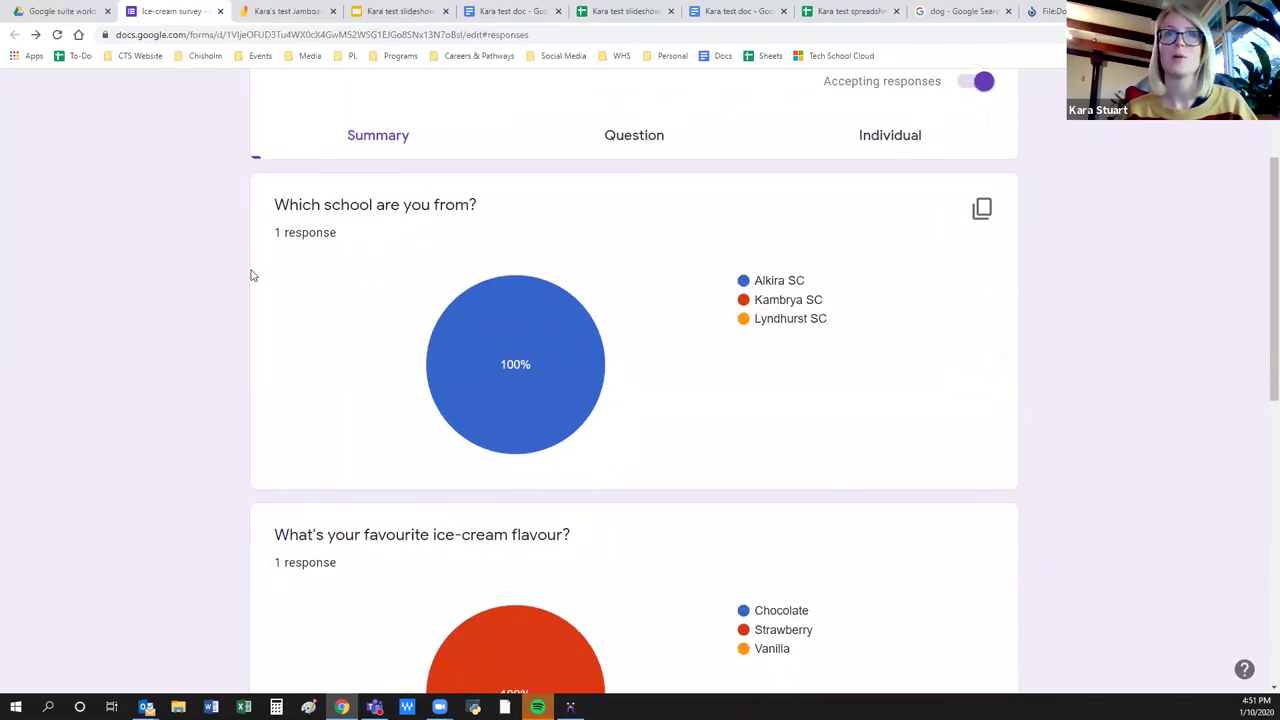
pyautogui.moveTo(468, 380)
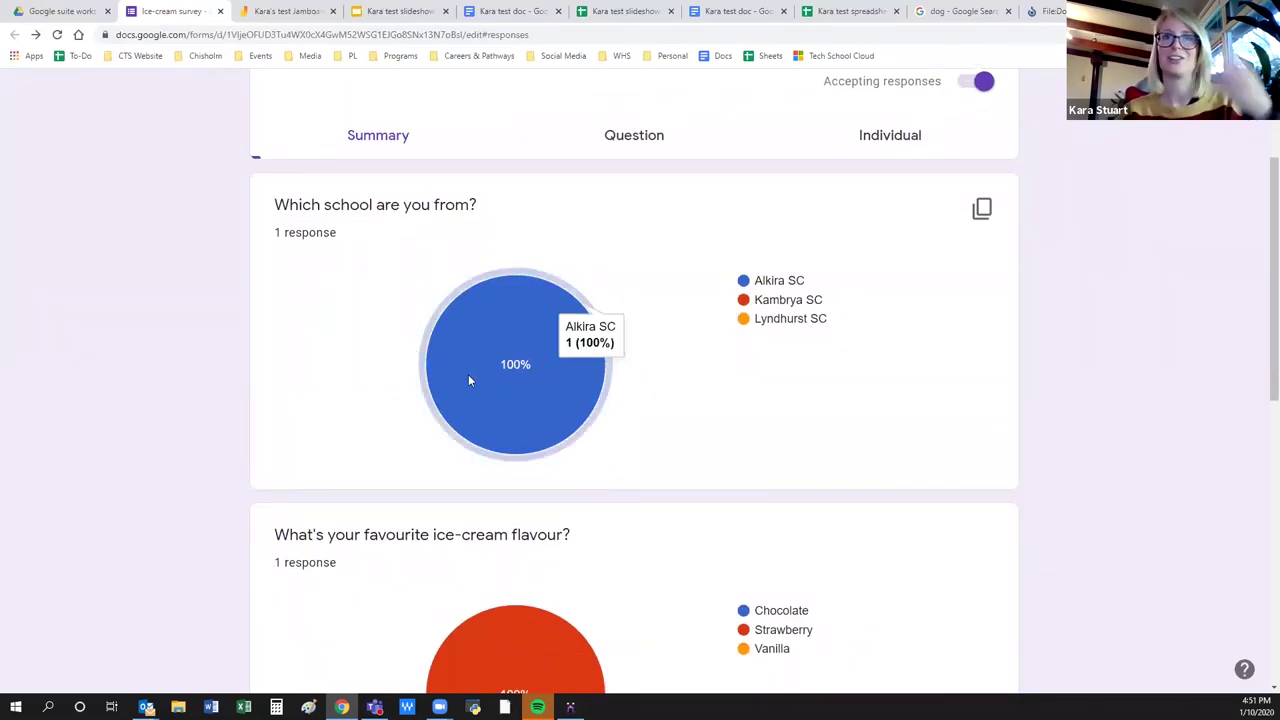
pyautogui.scroll(-5, 348, 423)
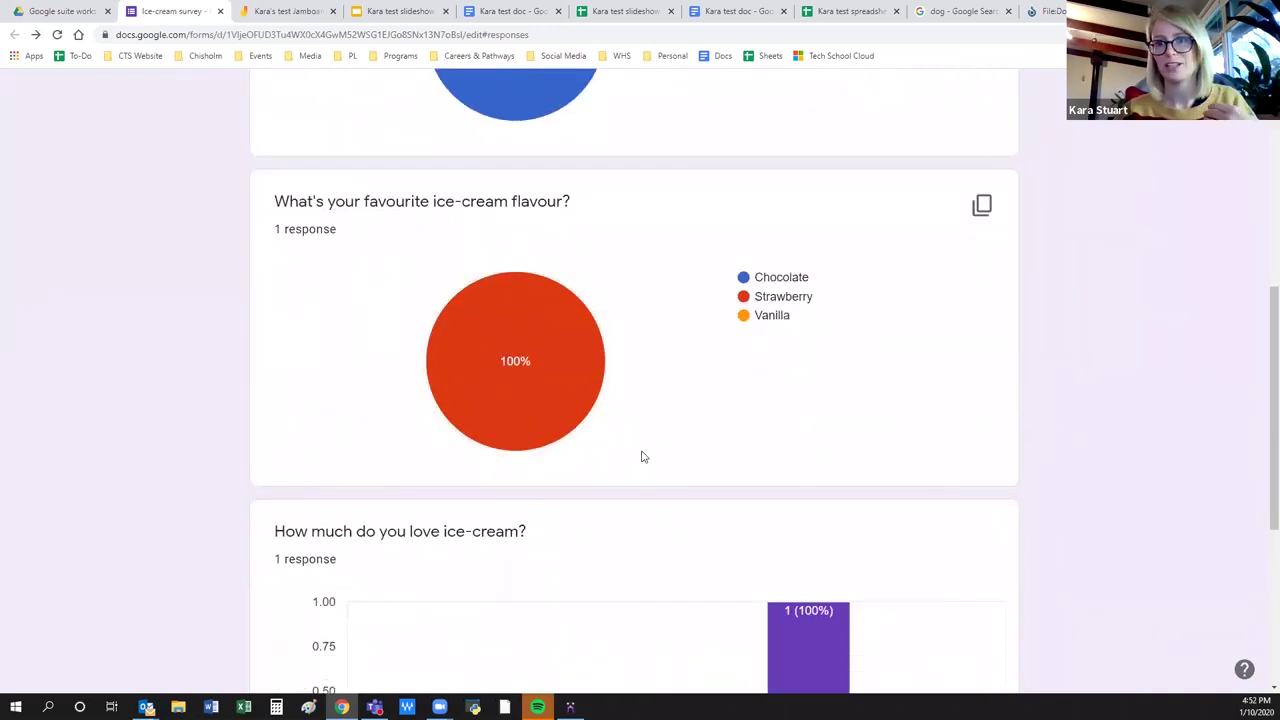
pyautogui.scroll(-1, 642, 457)
pyautogui.scroll(-2, 642, 457)
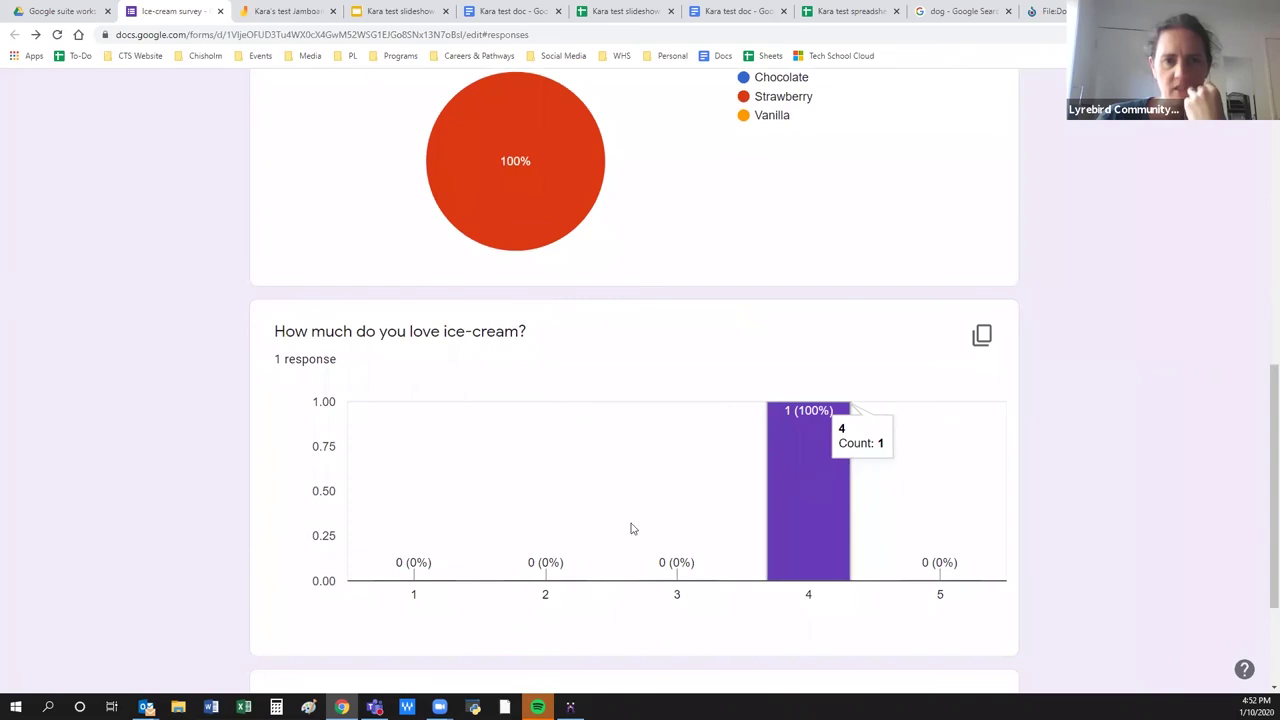
pyautogui.scroll(2, 528, 563)
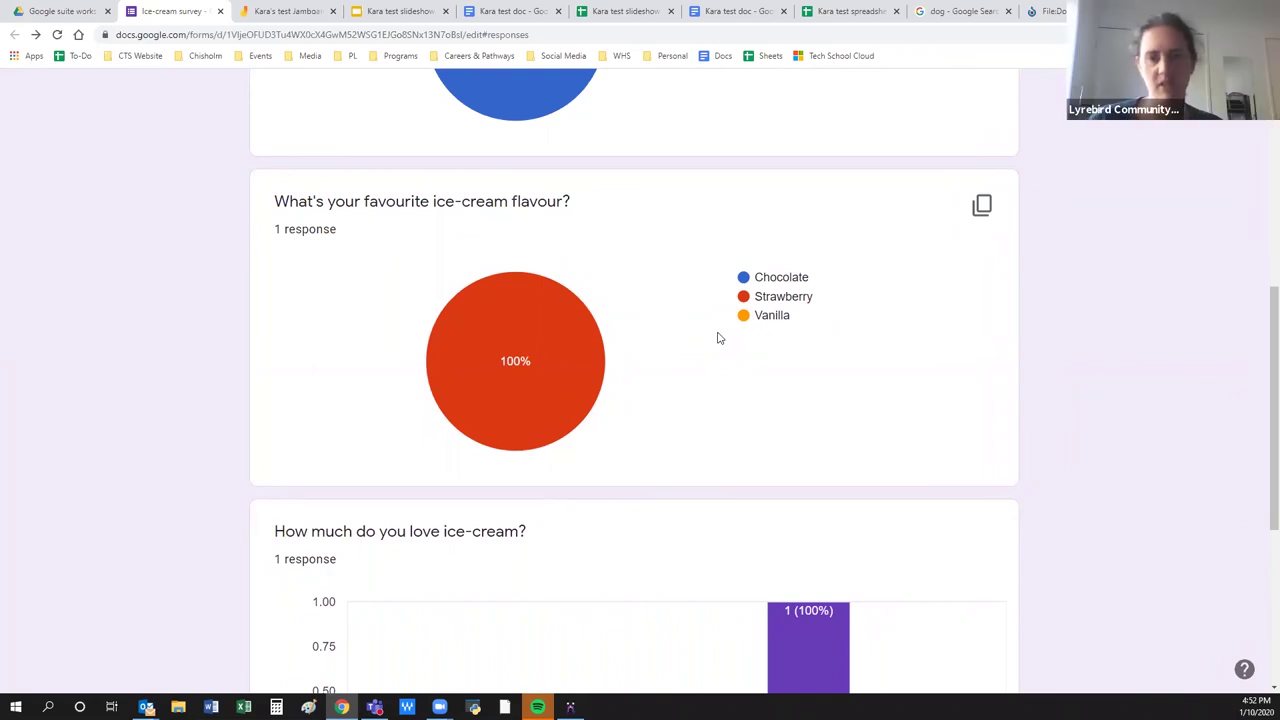
pyautogui.scroll(5, 623, 545)
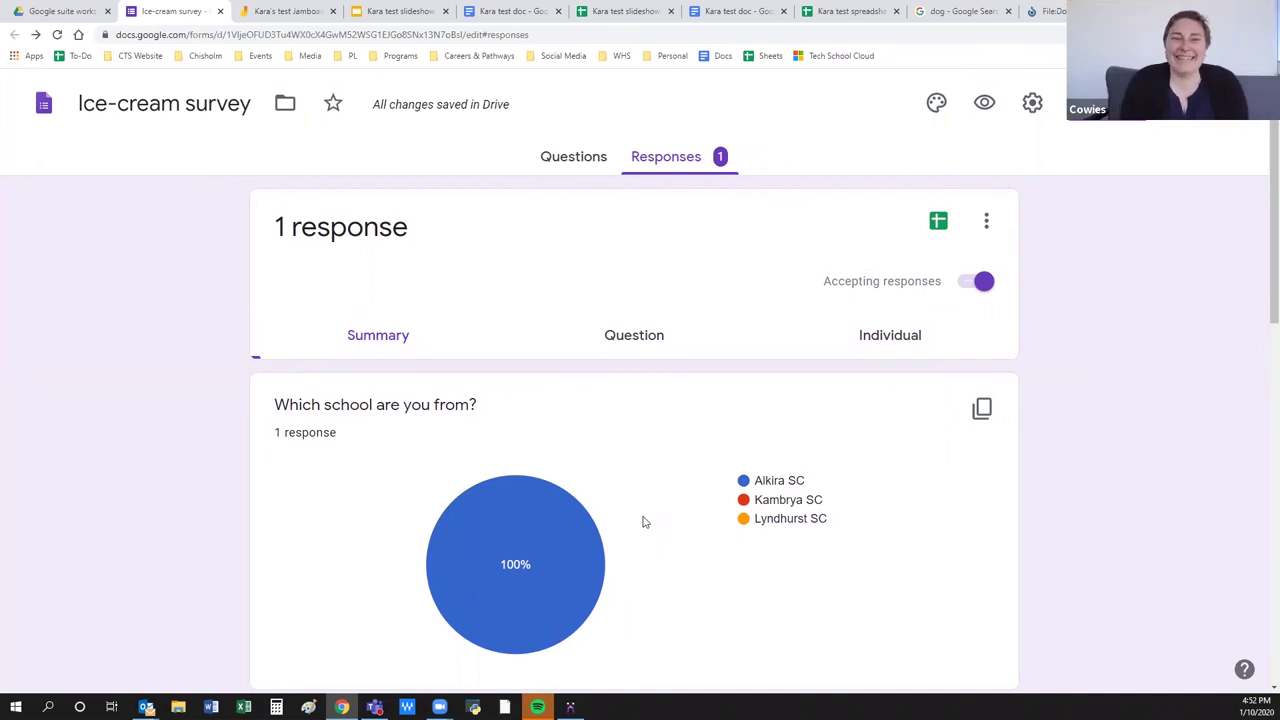
# Reload the page so the summary updates to 3 responses.
pyautogui.click(57, 34)
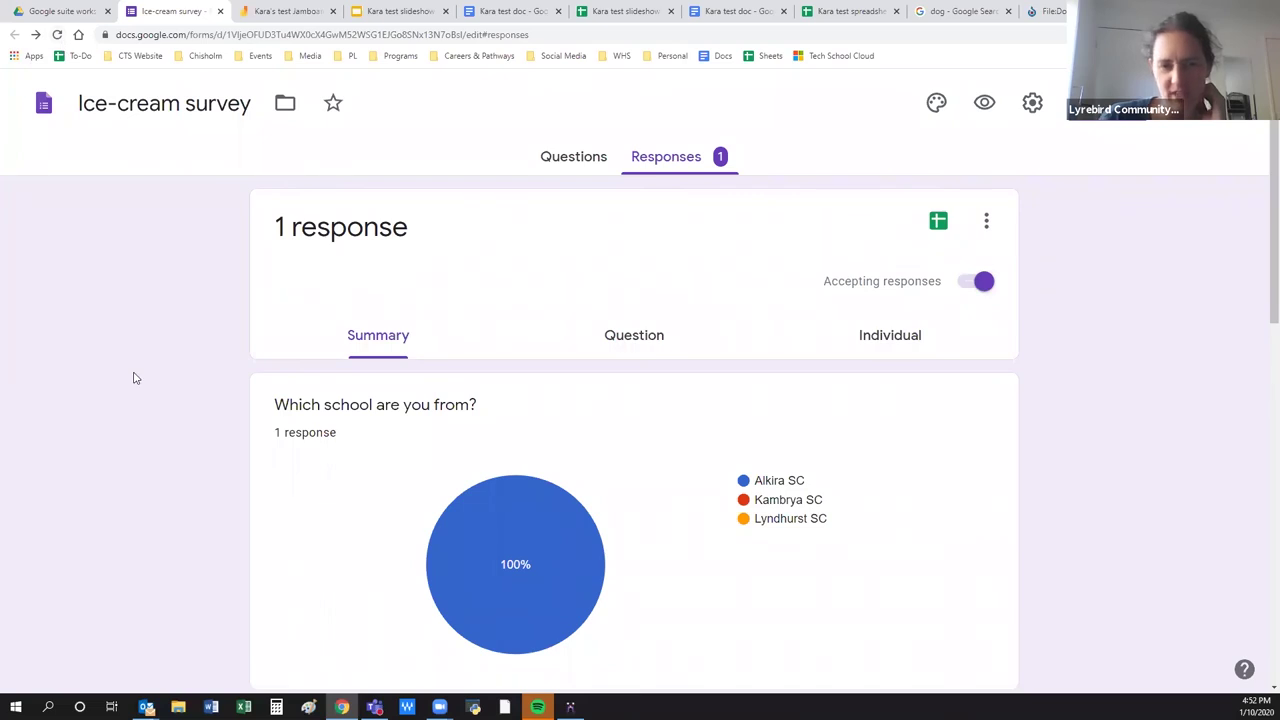
pyautogui.scroll(-10, 409, 535)
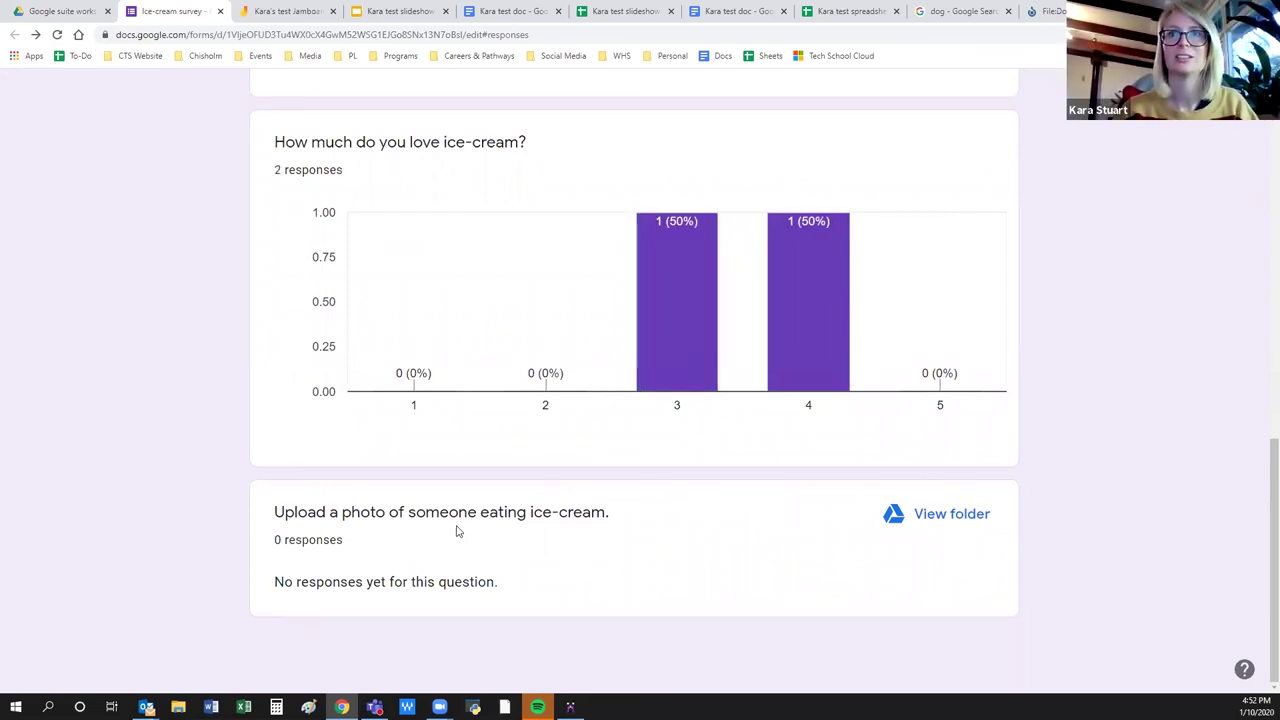
pyautogui.scroll(12, 457, 531)
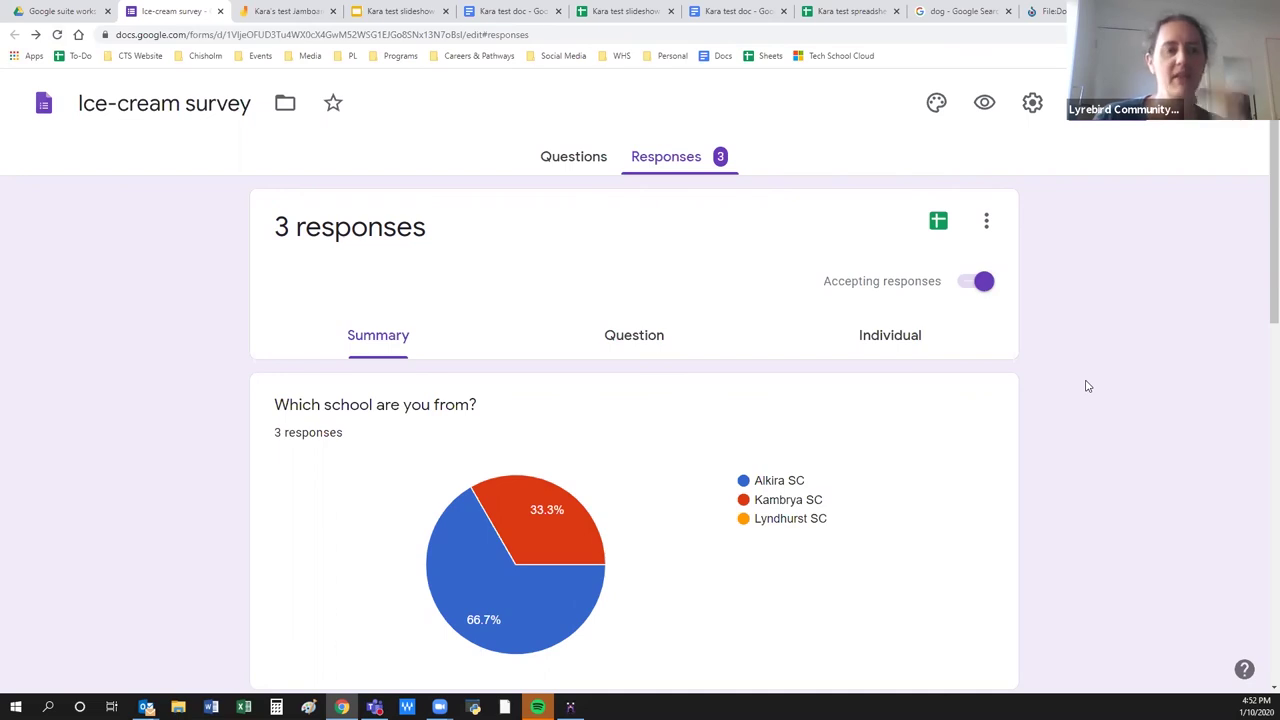
pyautogui.scroll(-1, 1088, 386)
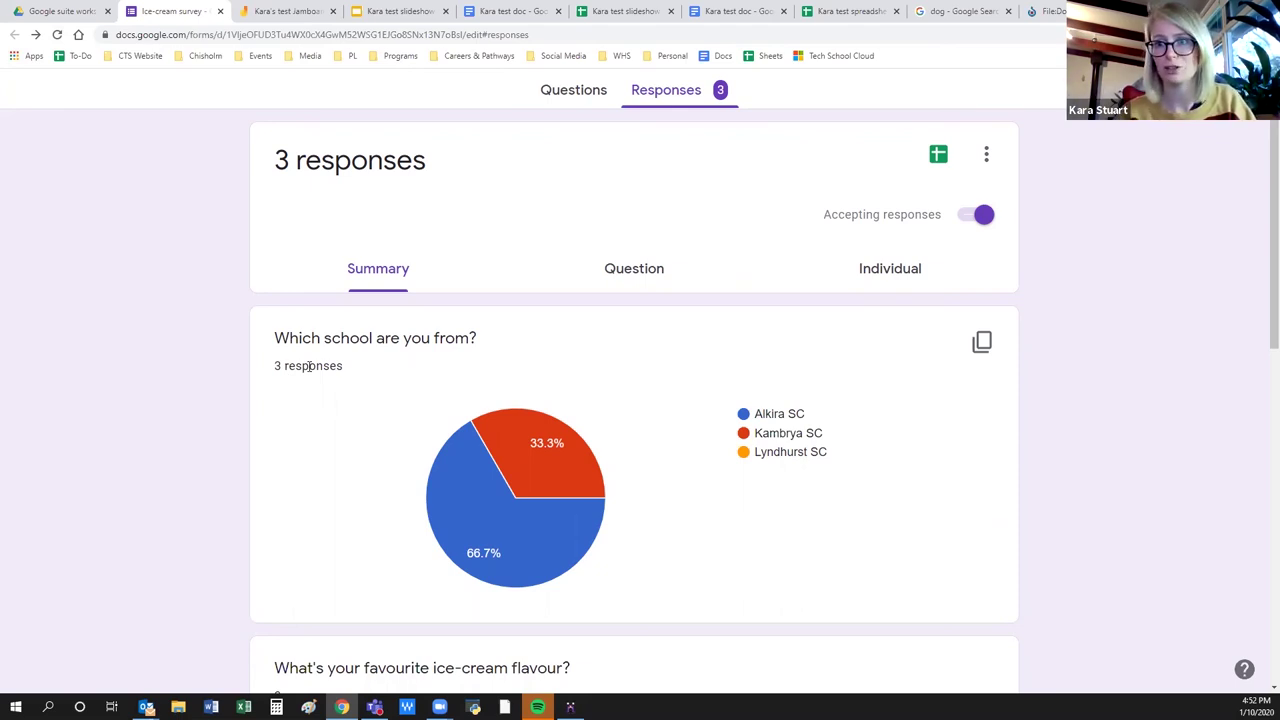
pyautogui.moveTo(562, 470)
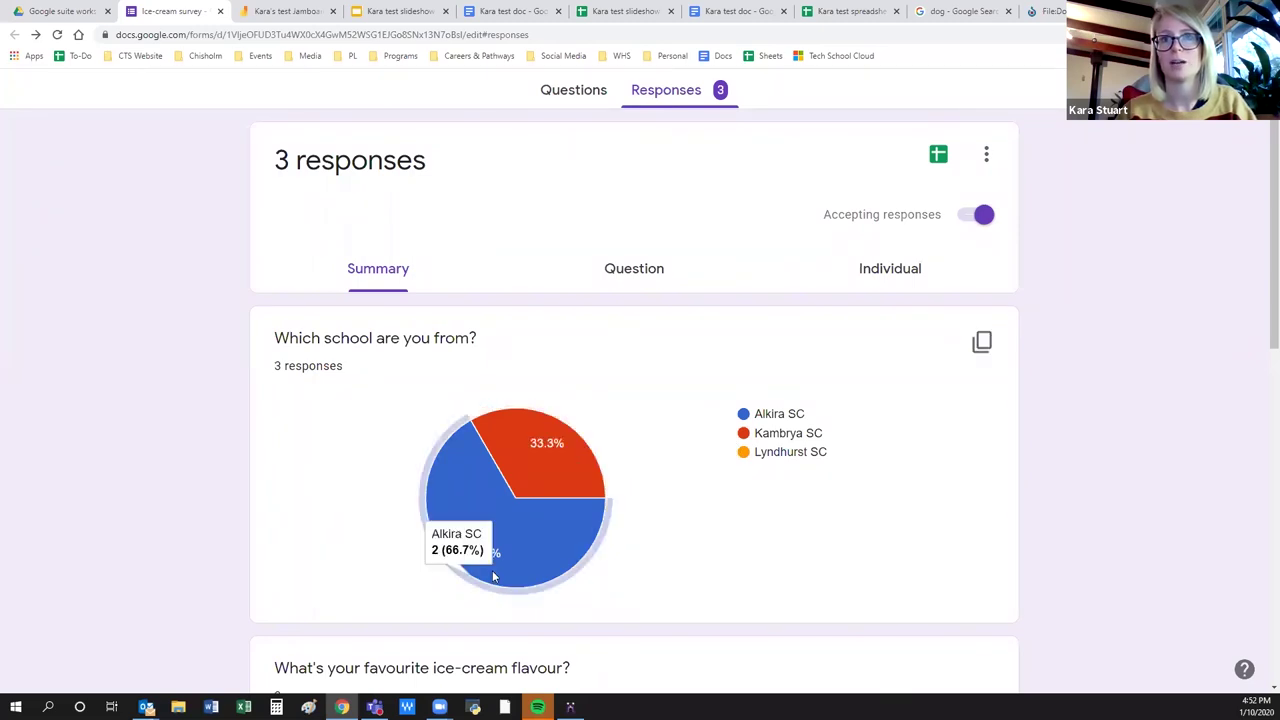
pyautogui.scroll(-1, 795, 580)
pyautogui.scroll(-4, 795, 580)
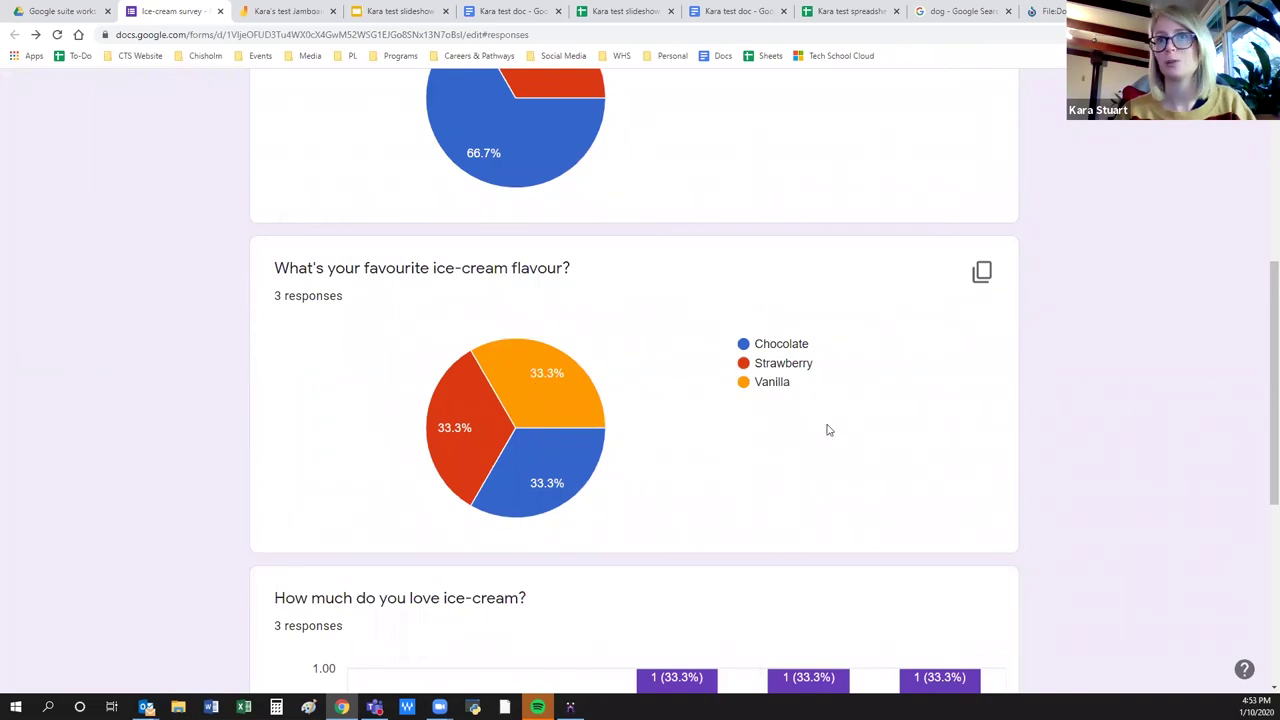
pyautogui.scroll(-1, 823, 437)
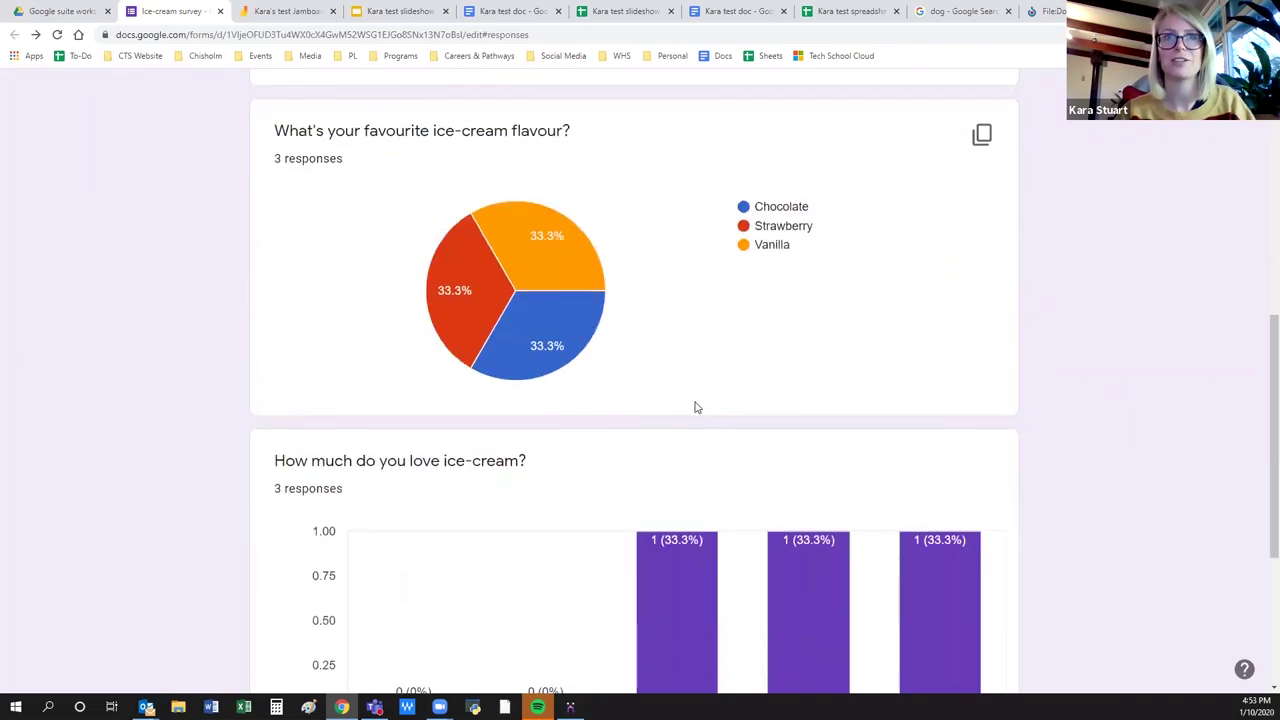
pyautogui.scroll(-2, 694, 406)
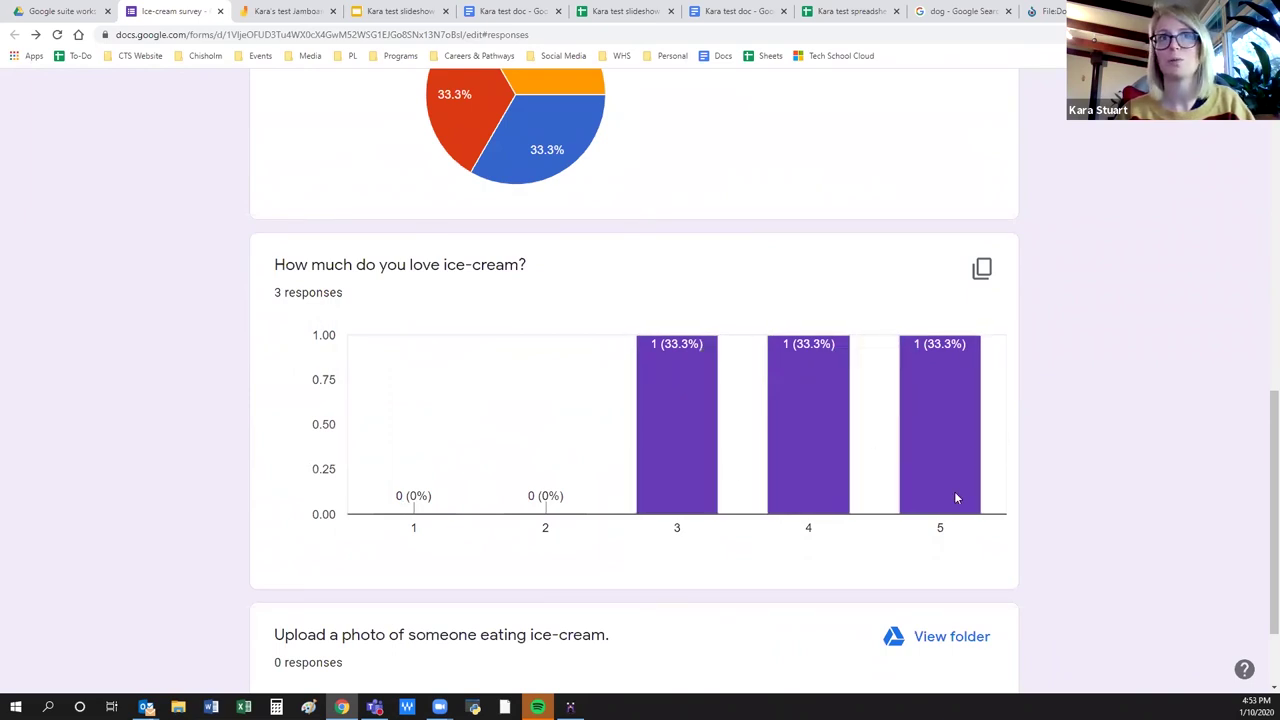
pyautogui.scroll(-1, 1087, 532)
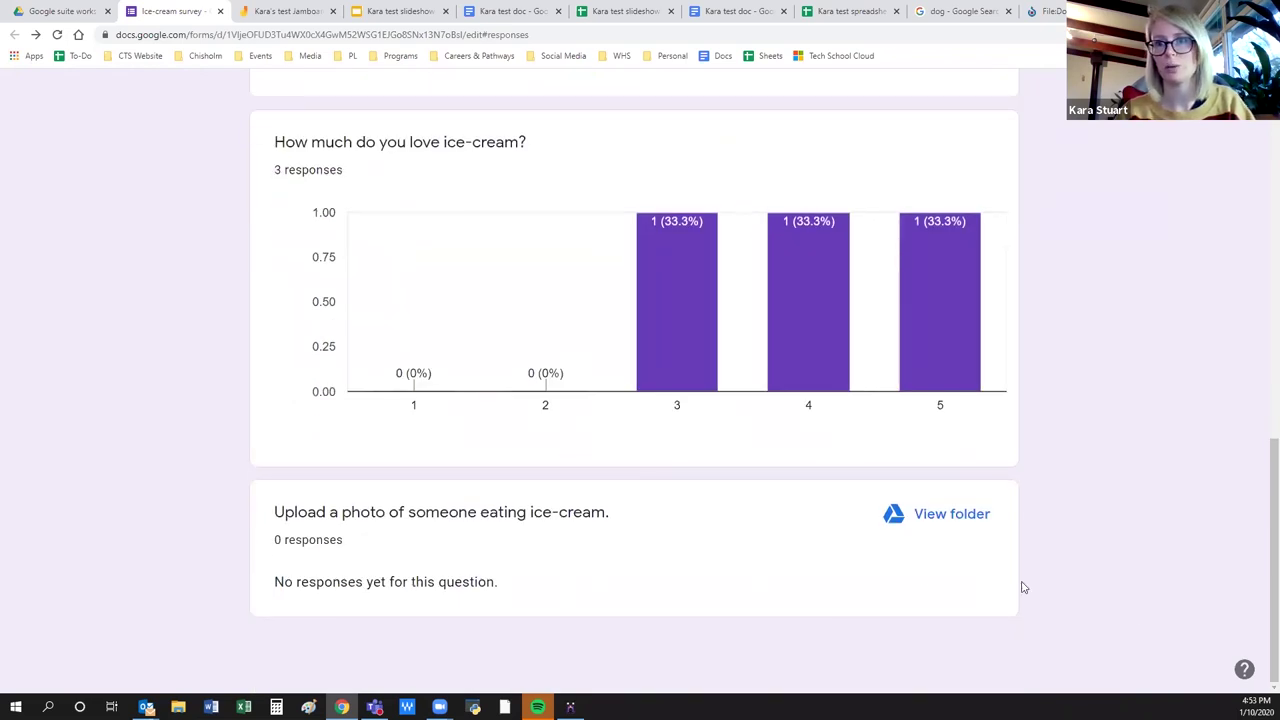
pyautogui.scroll(10, 1123, 599)
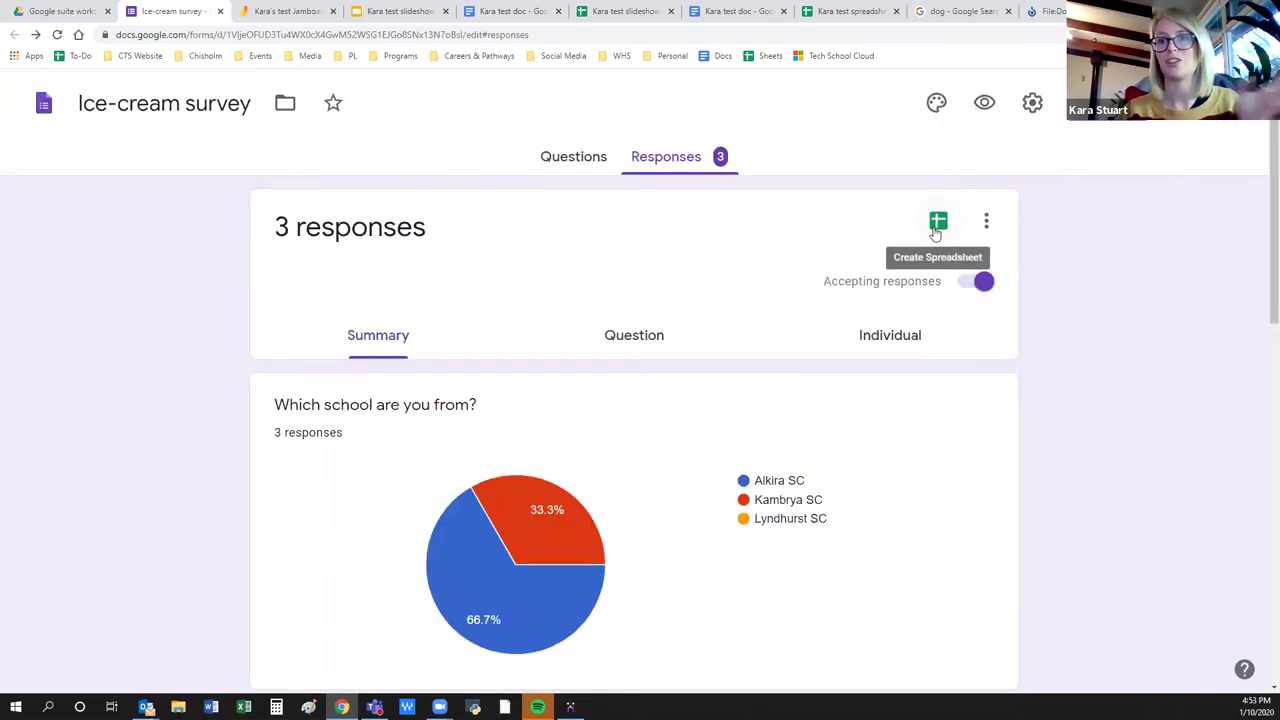
# Create a new linked spreadsheet named Ice-cream survey (Responses) from the Sheets icon.
pyautogui.click(936, 224)
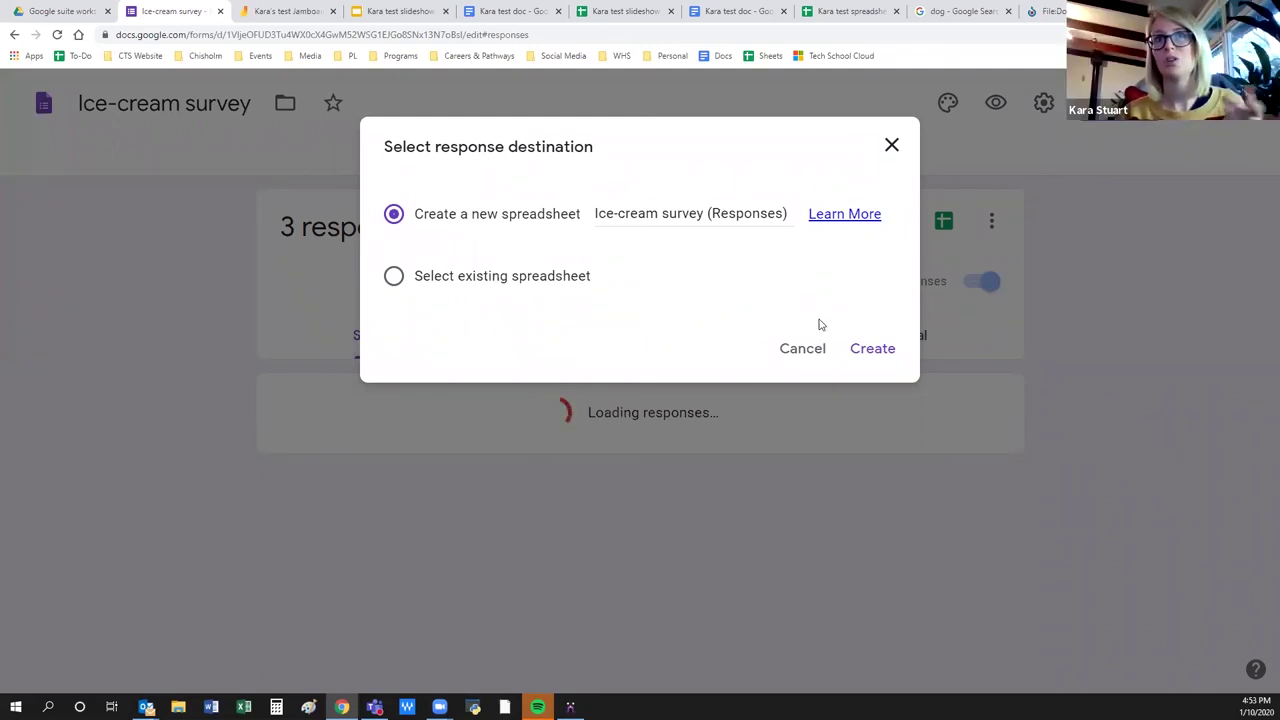
pyautogui.click(870, 350)
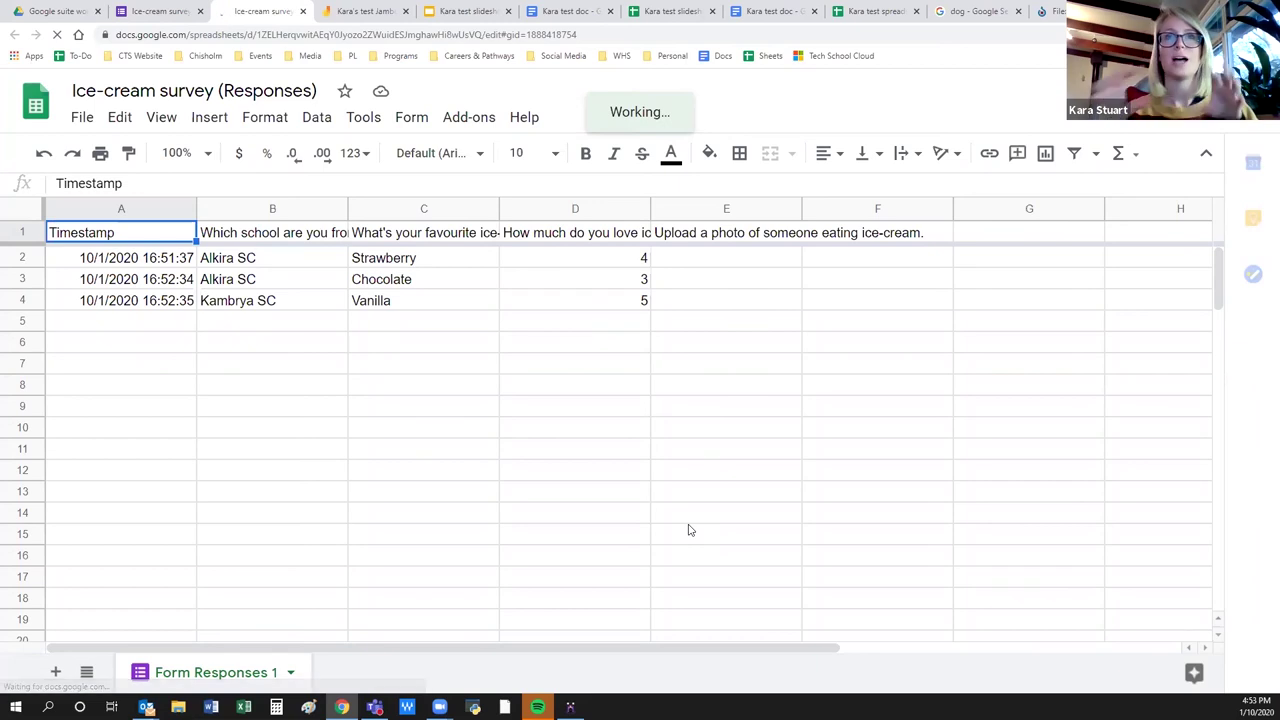
# Check the three response rows (Strawberry 4, Chocolate 3, Vanilla 5), then return to the survey tab.
pyautogui.moveTo(689, 346); pyautogui.dragTo(311, 265)
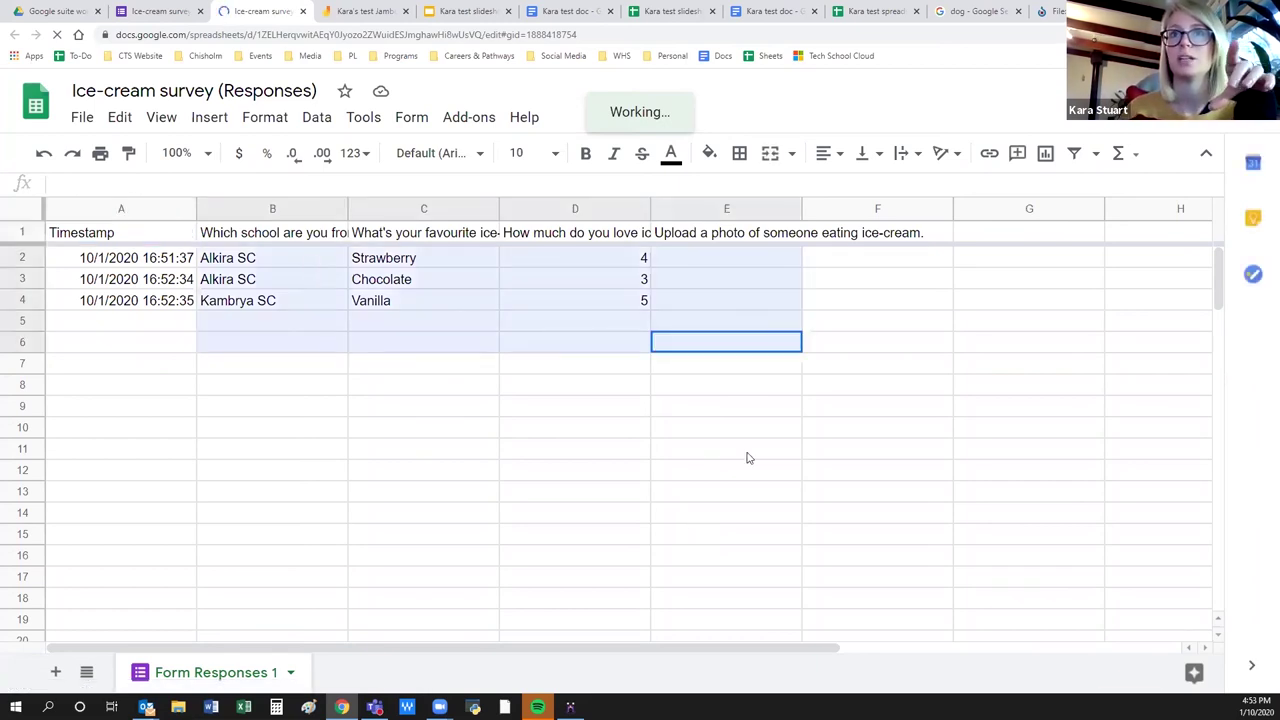
pyautogui.click(749, 457)
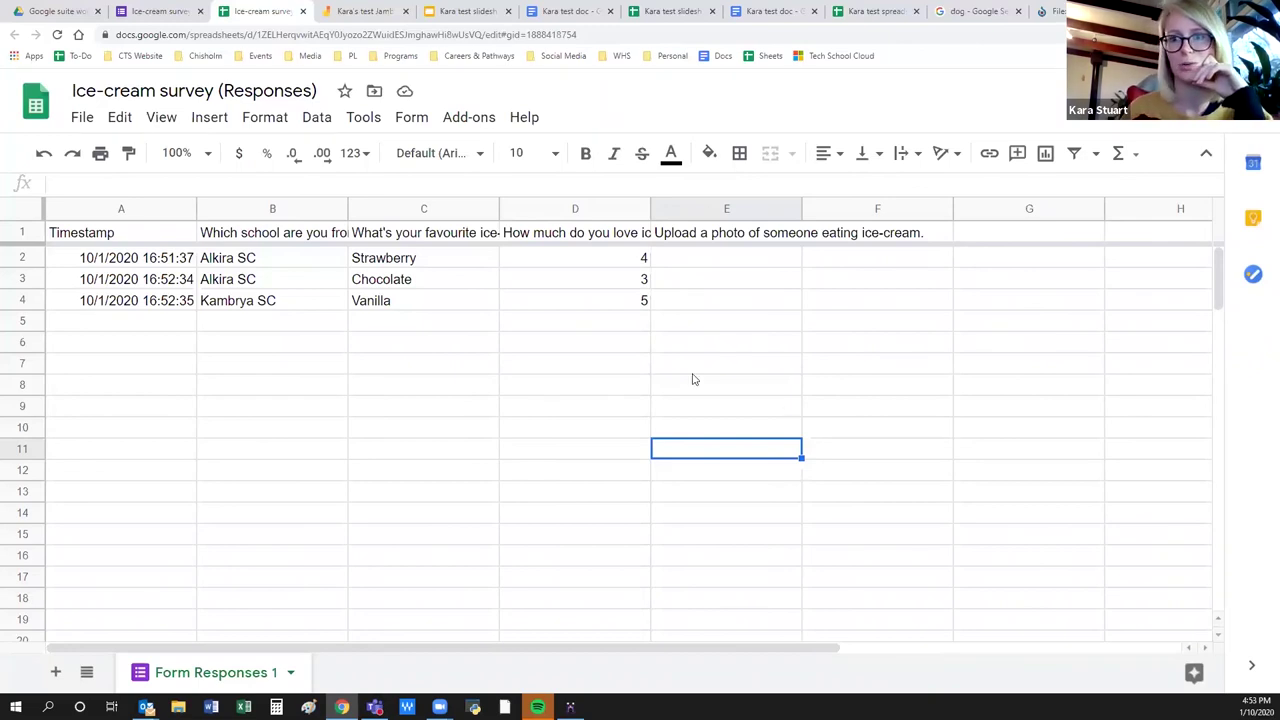
pyautogui.click(645, 367)
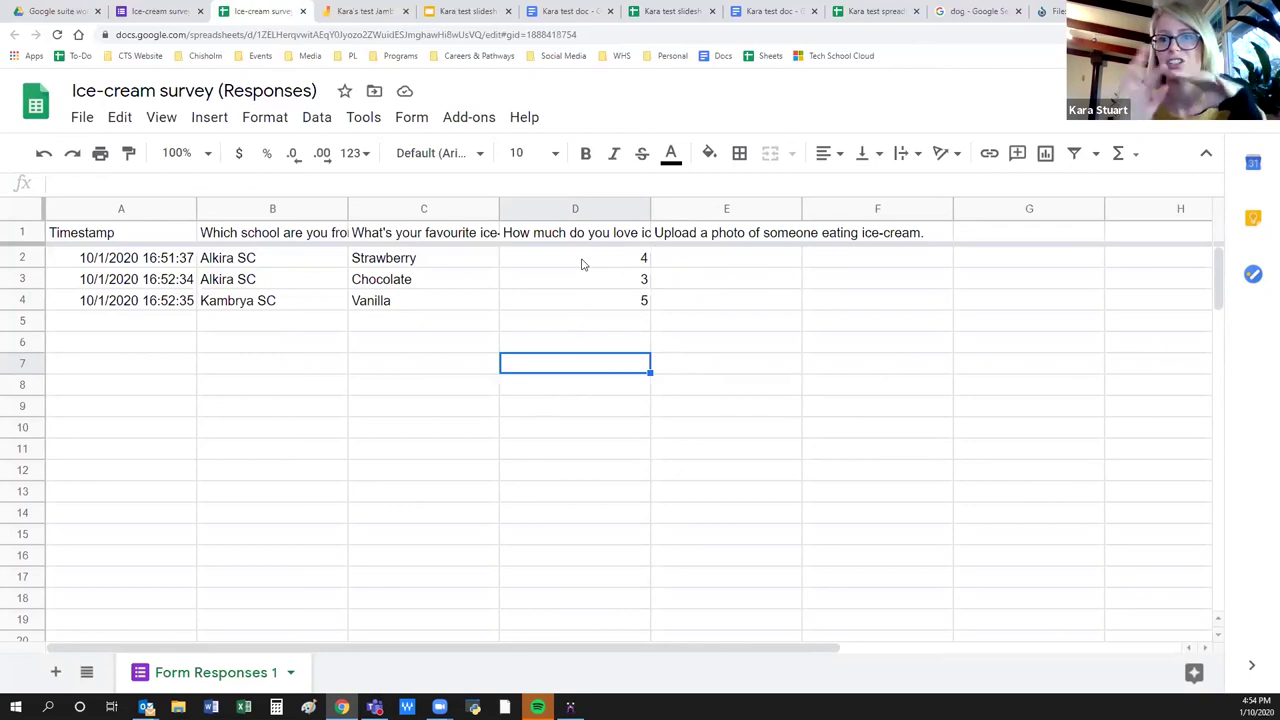
pyautogui.click(581, 413)
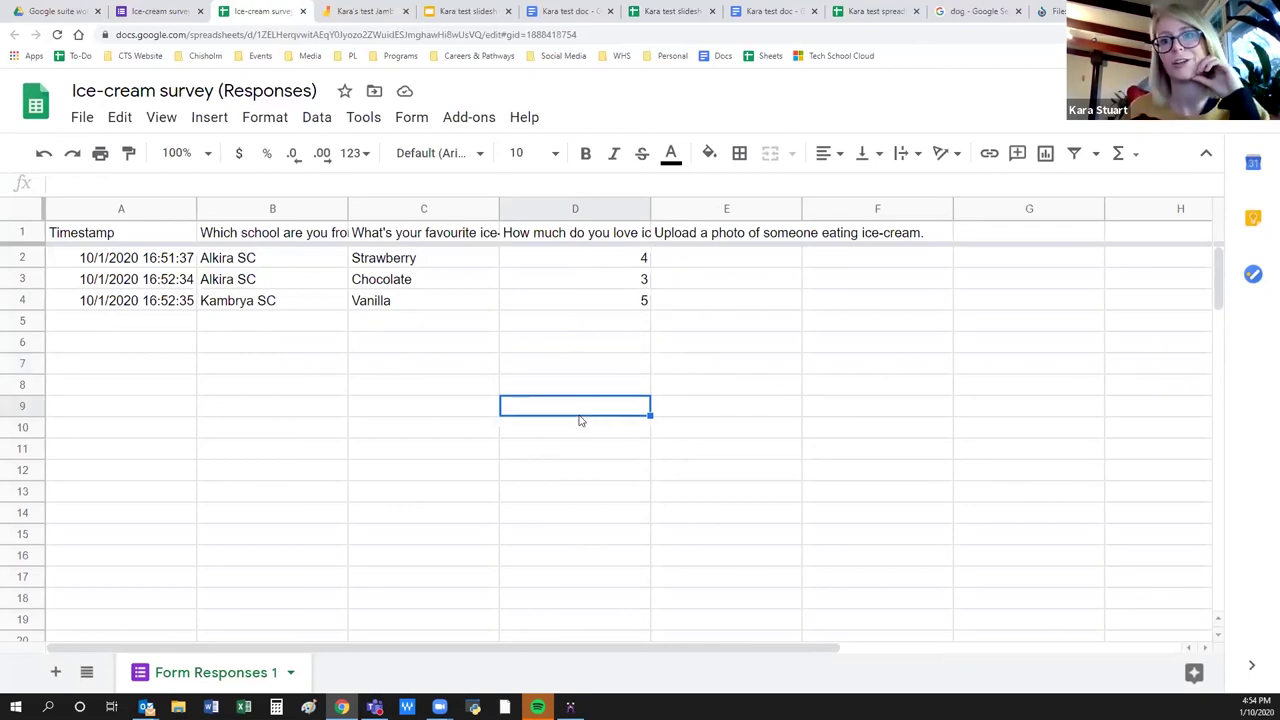
pyautogui.click(160, 11)
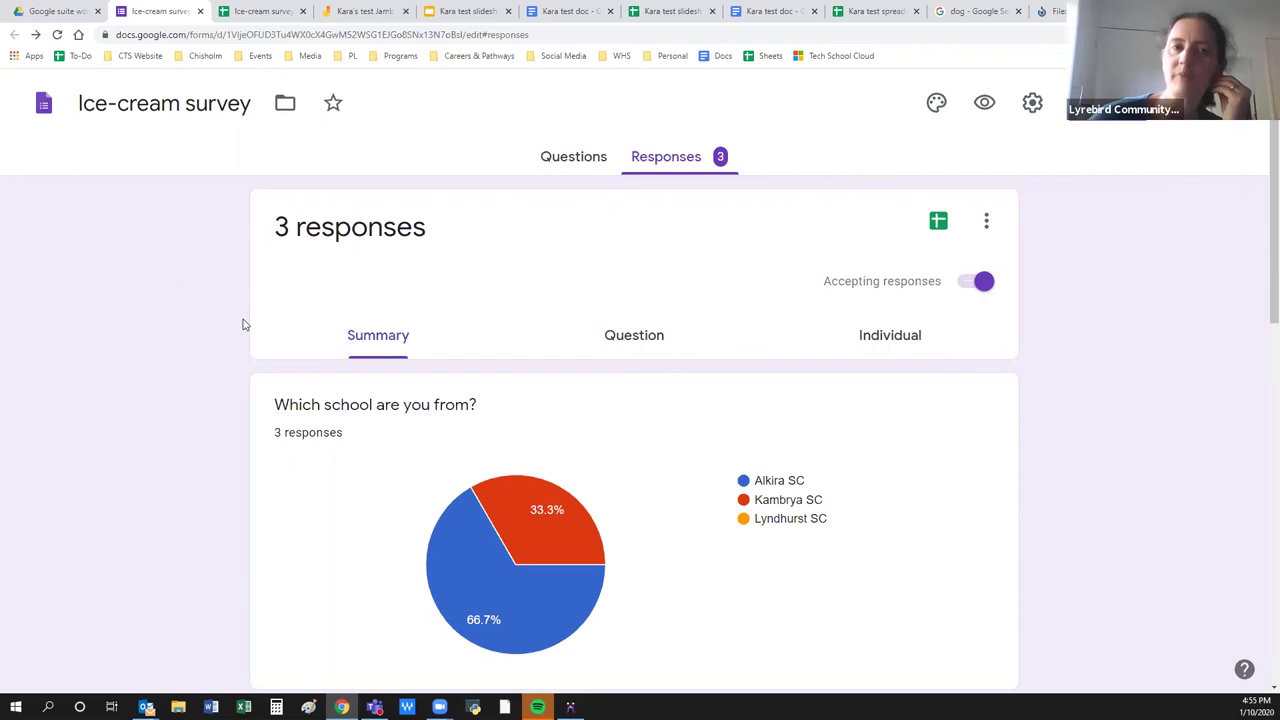
# Look over the workshop Drive folder, then show the Ice-cream survey's Questions tab.
pyautogui.click(50, 11)
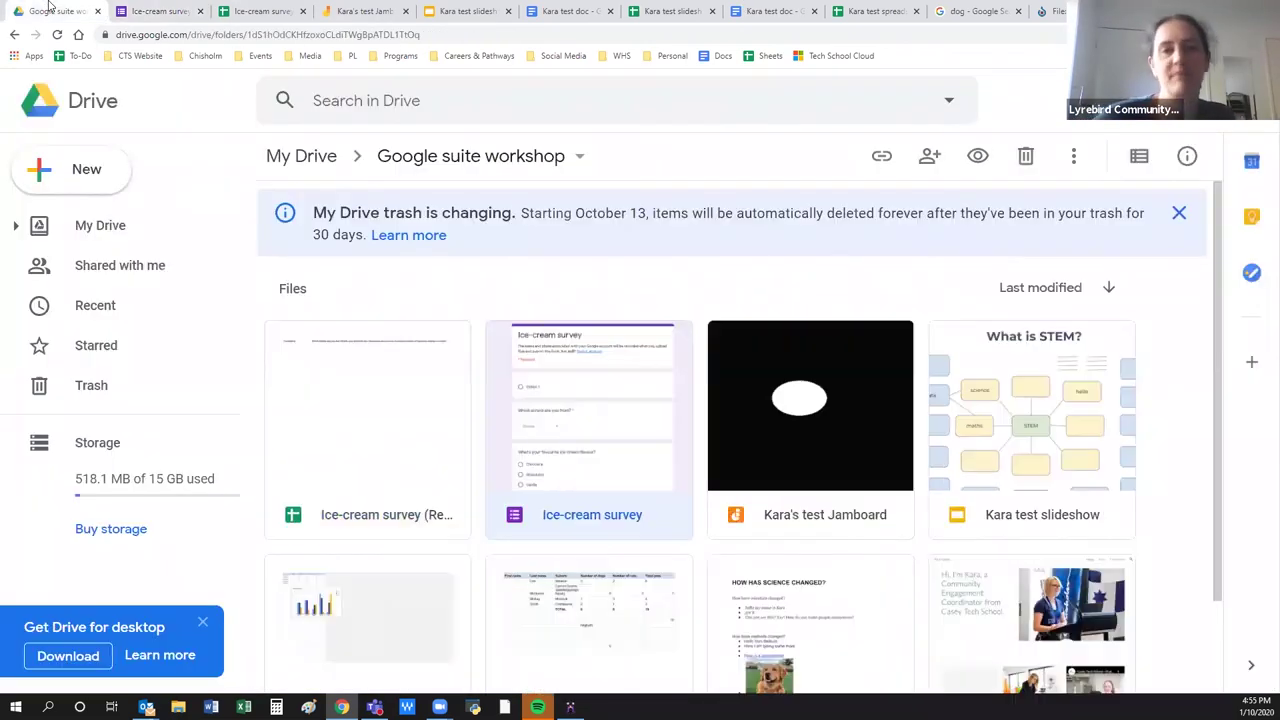
pyautogui.scroll(-2, 976, 560)
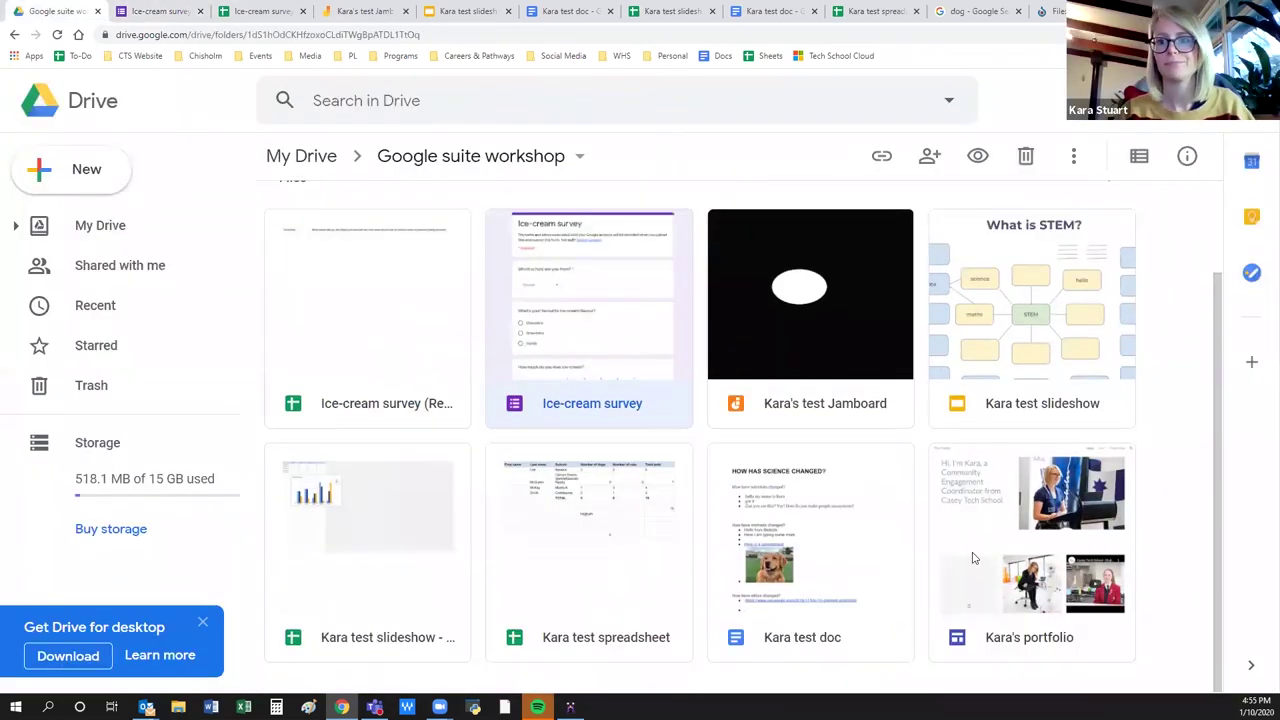
pyautogui.click(160, 11)
pyautogui.click(570, 157)
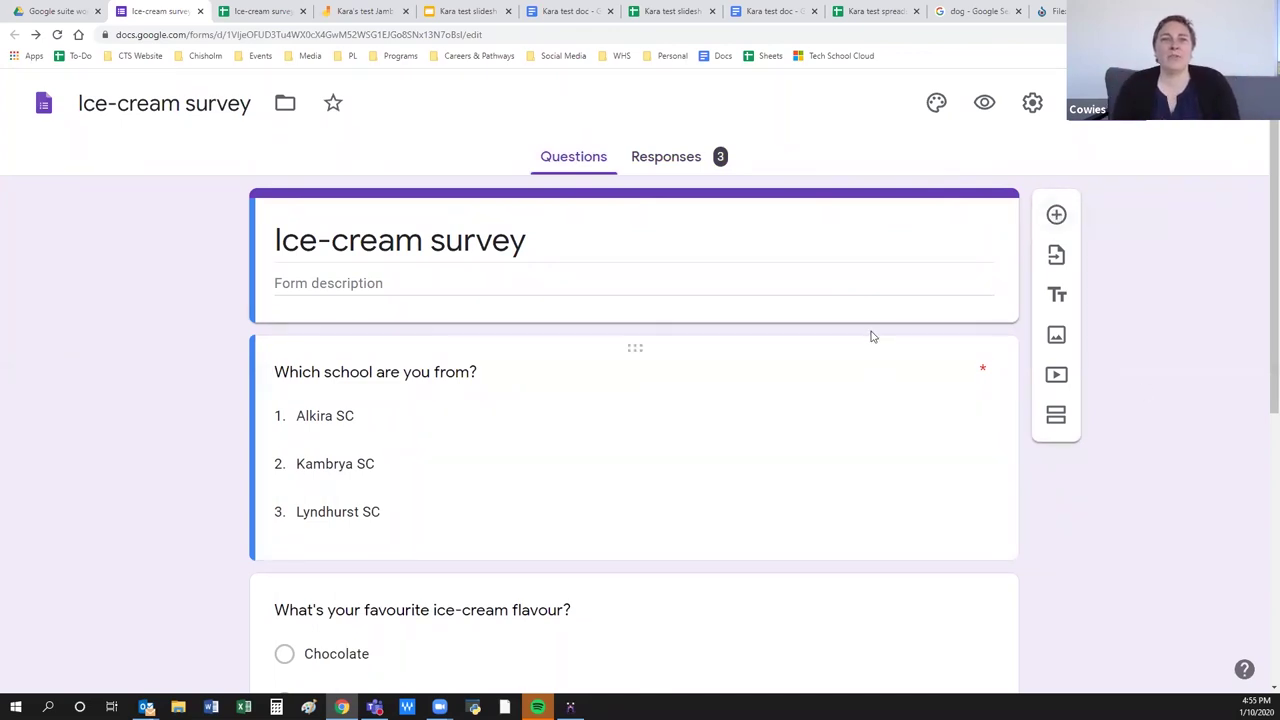
# Insert a blank multiple-choice question above the school question, then switch to the workshop Drive folder.
pyautogui.click(1056, 214)
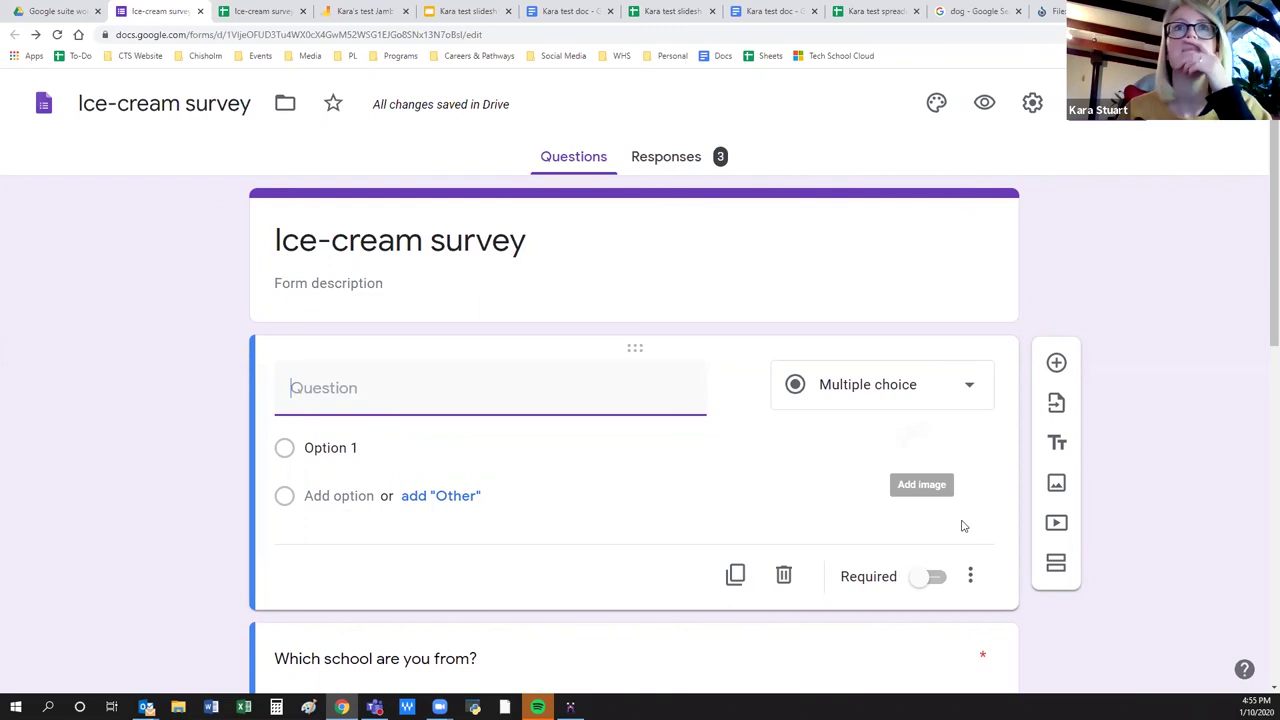
pyautogui.click(970, 578)
pyautogui.click(1204, 360)
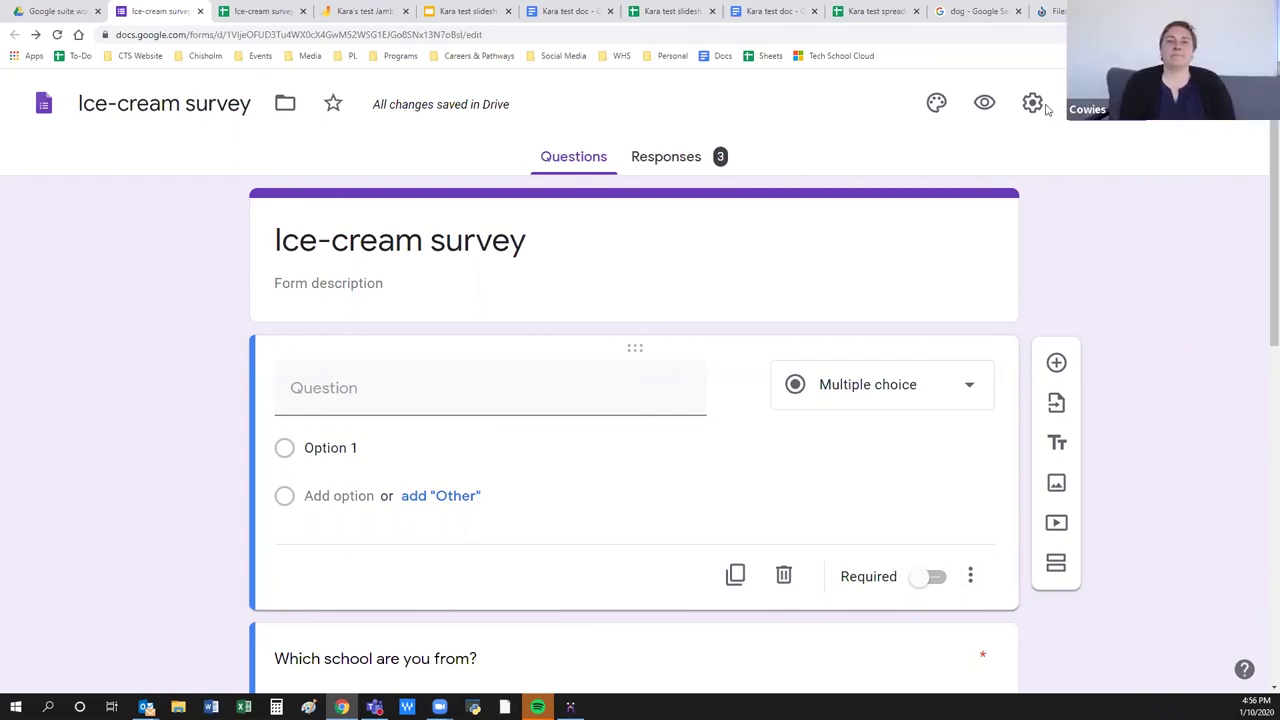
pyautogui.click(60, 10)
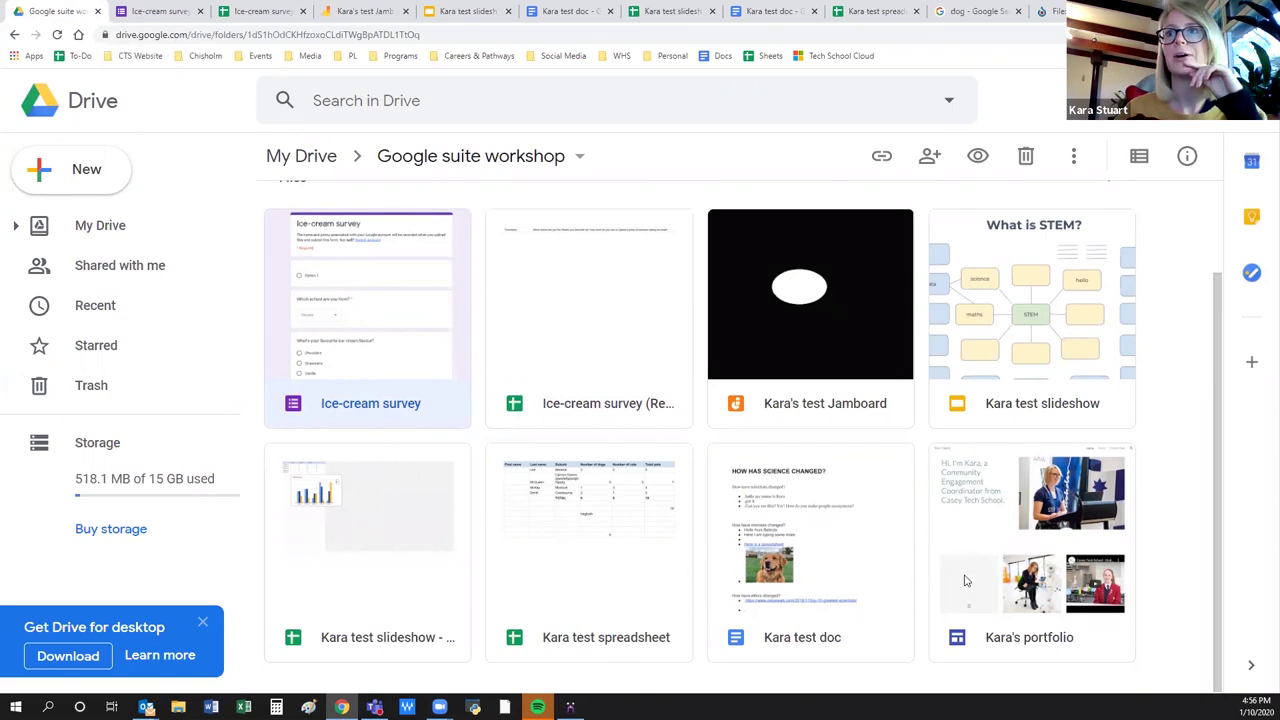
# Open the portfolio site file from the Drive folder in the Google Sites editor.
pyautogui.click(1000, 650)
pyautogui.doubleClick(1000, 650)
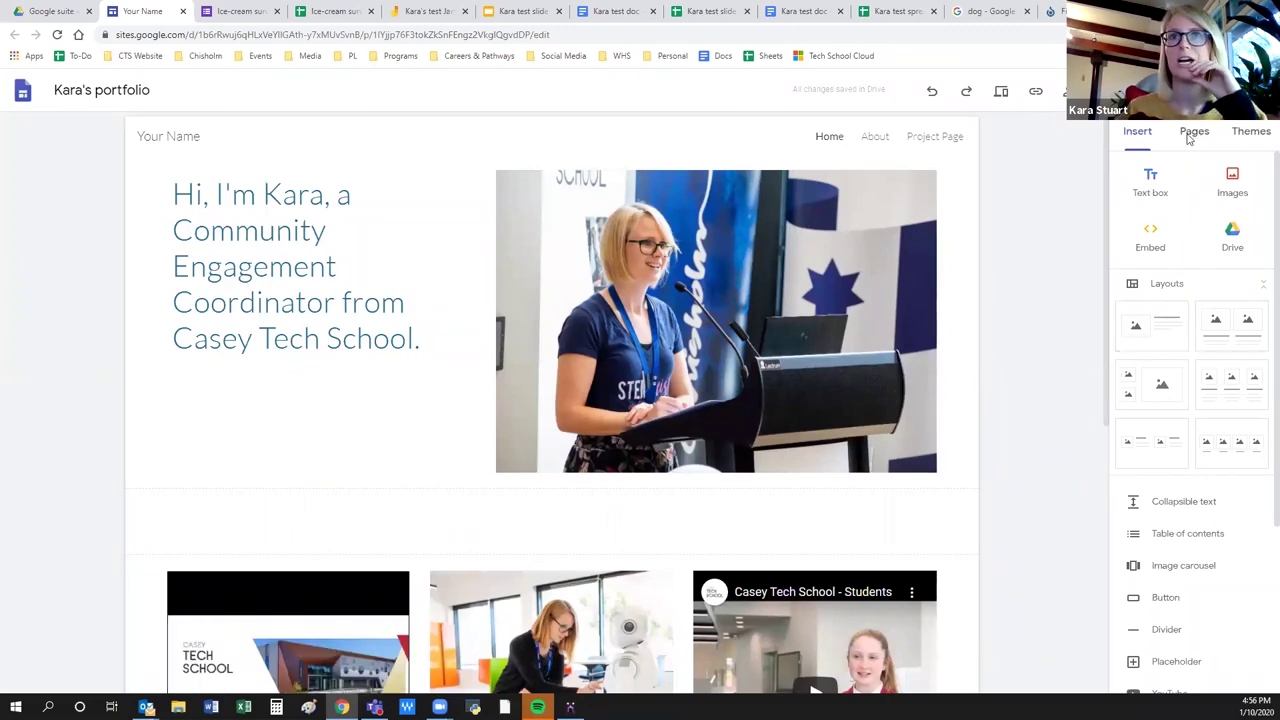
pyautogui.scroll(-5, 417, 491)
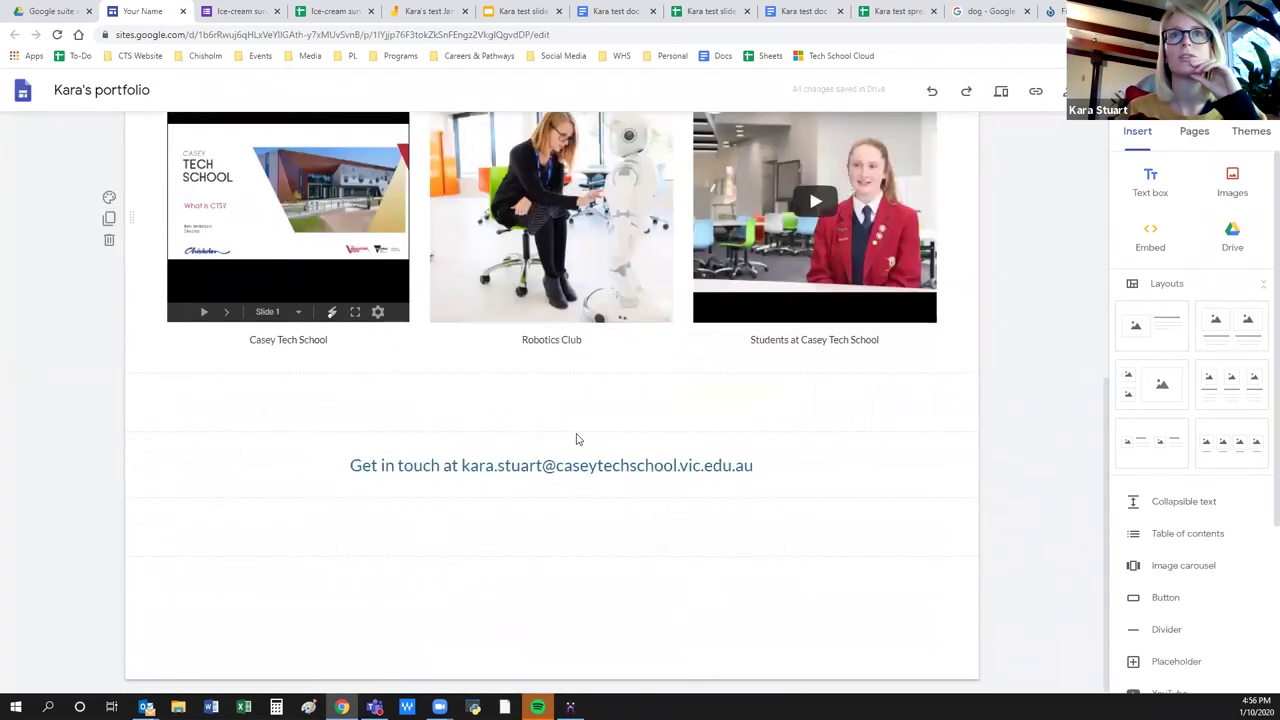
pyautogui.click(523, 394)
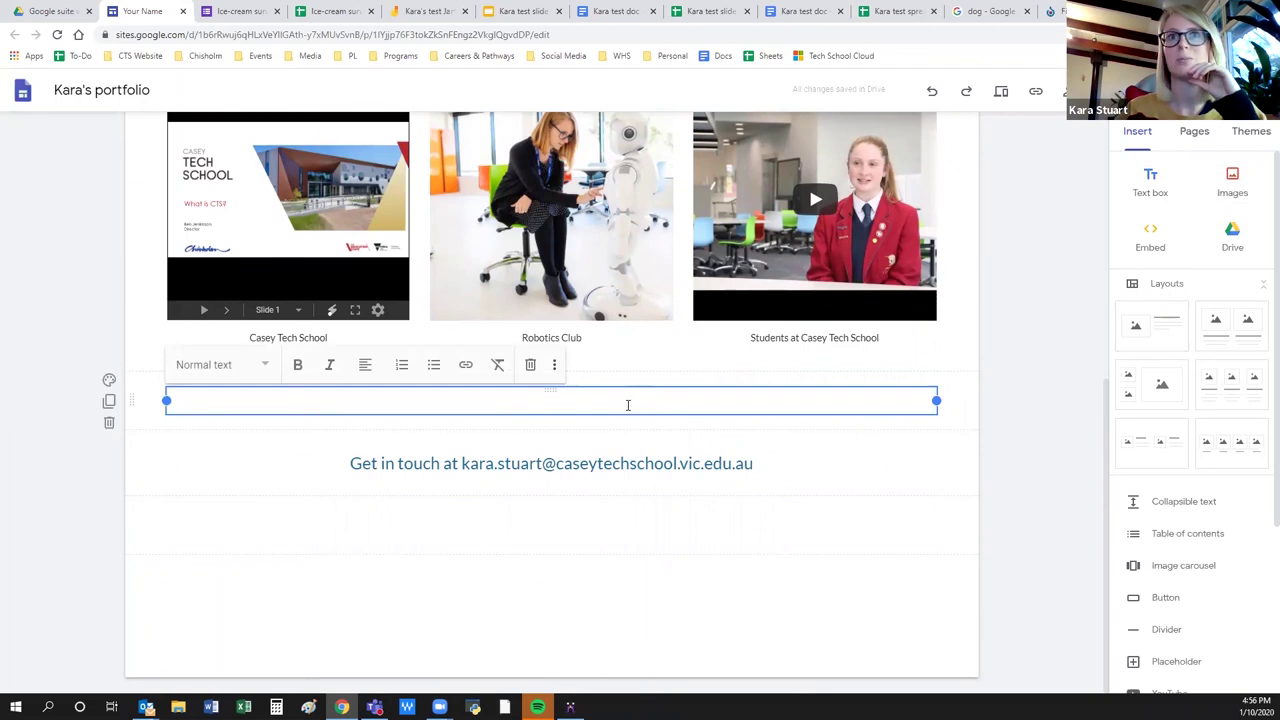
pyautogui.moveTo(1167, 332); pyautogui.dragTo(606, 403)
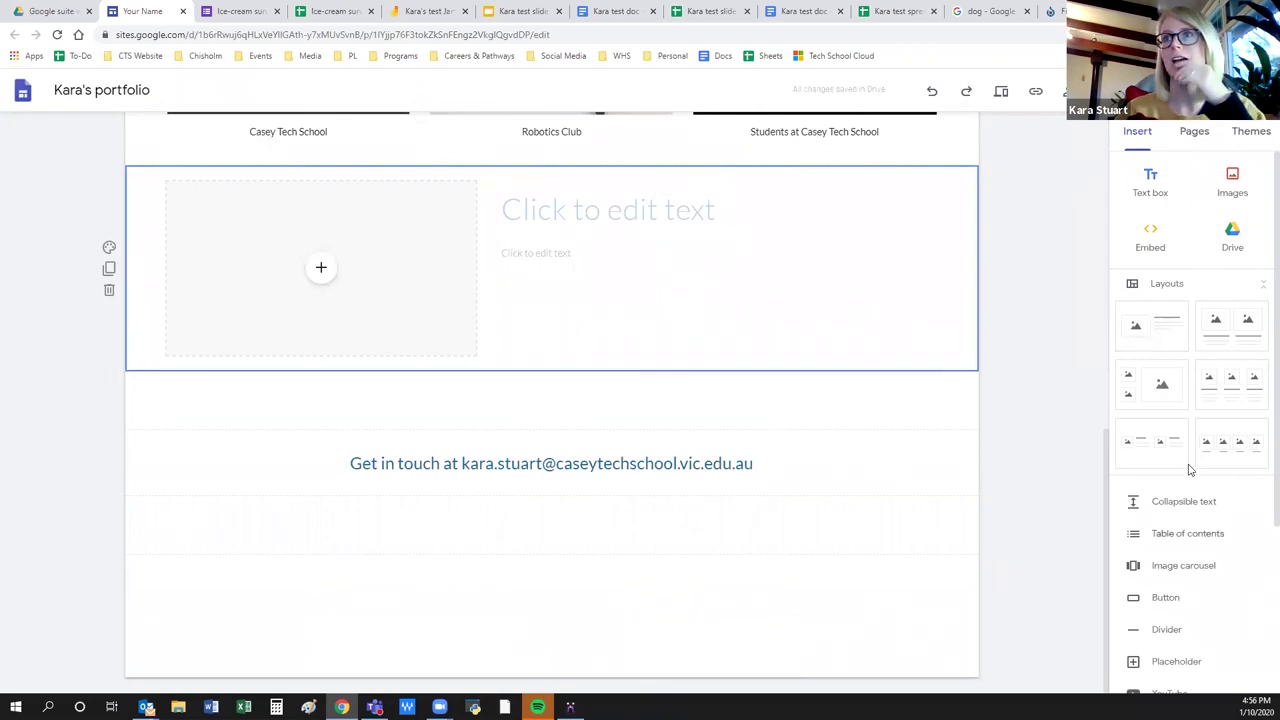
pyautogui.scroll(1, 330, 430)
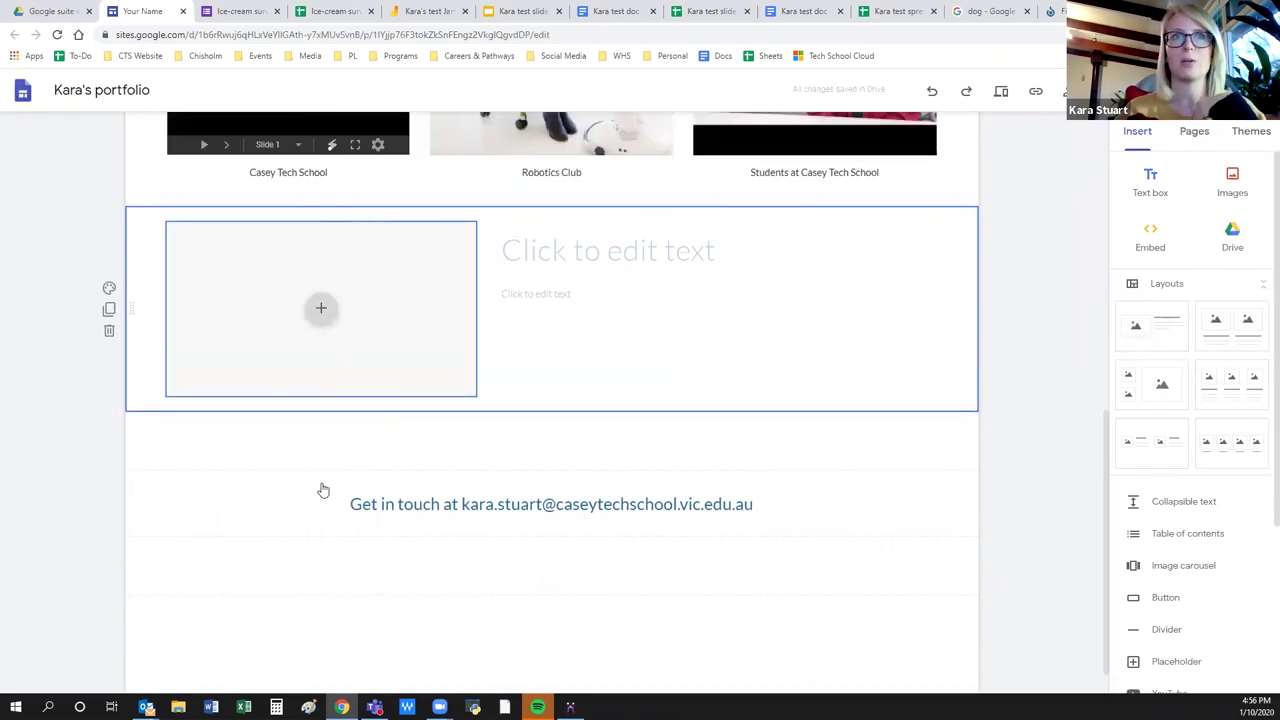
pyautogui.scroll(4, 323, 490)
pyautogui.click(321, 467)
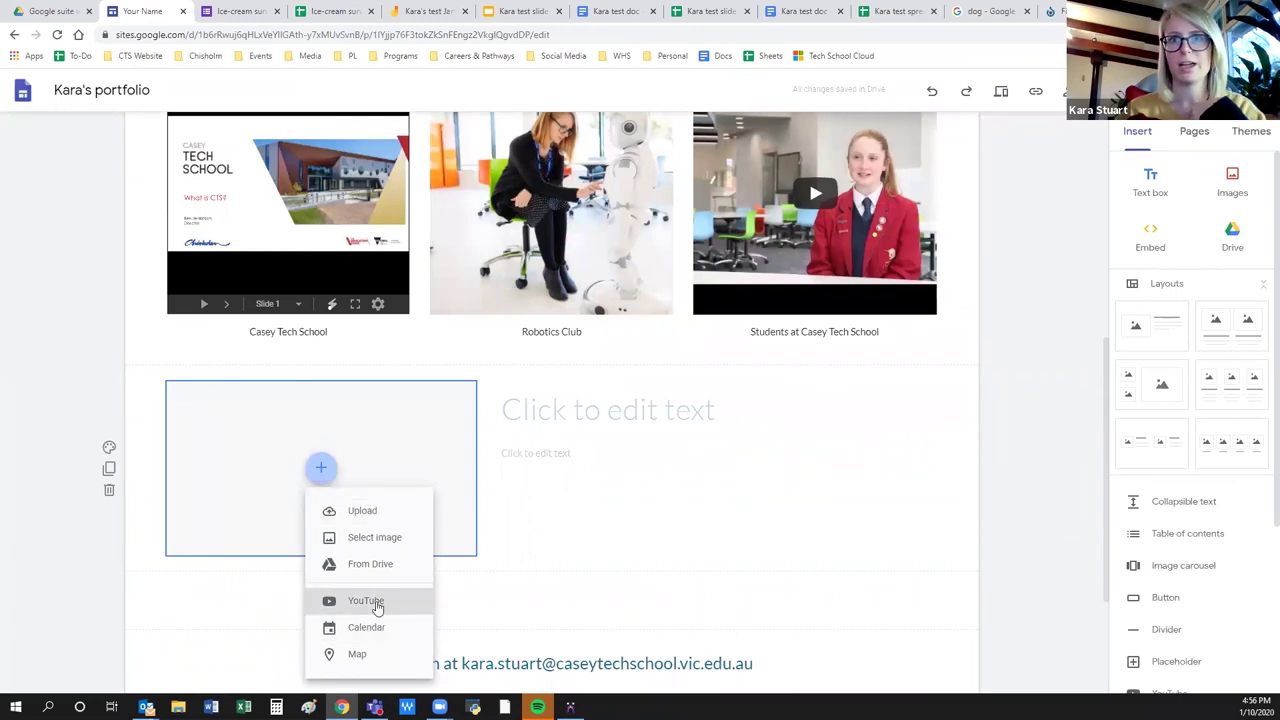
pyautogui.moveTo(108, 478)
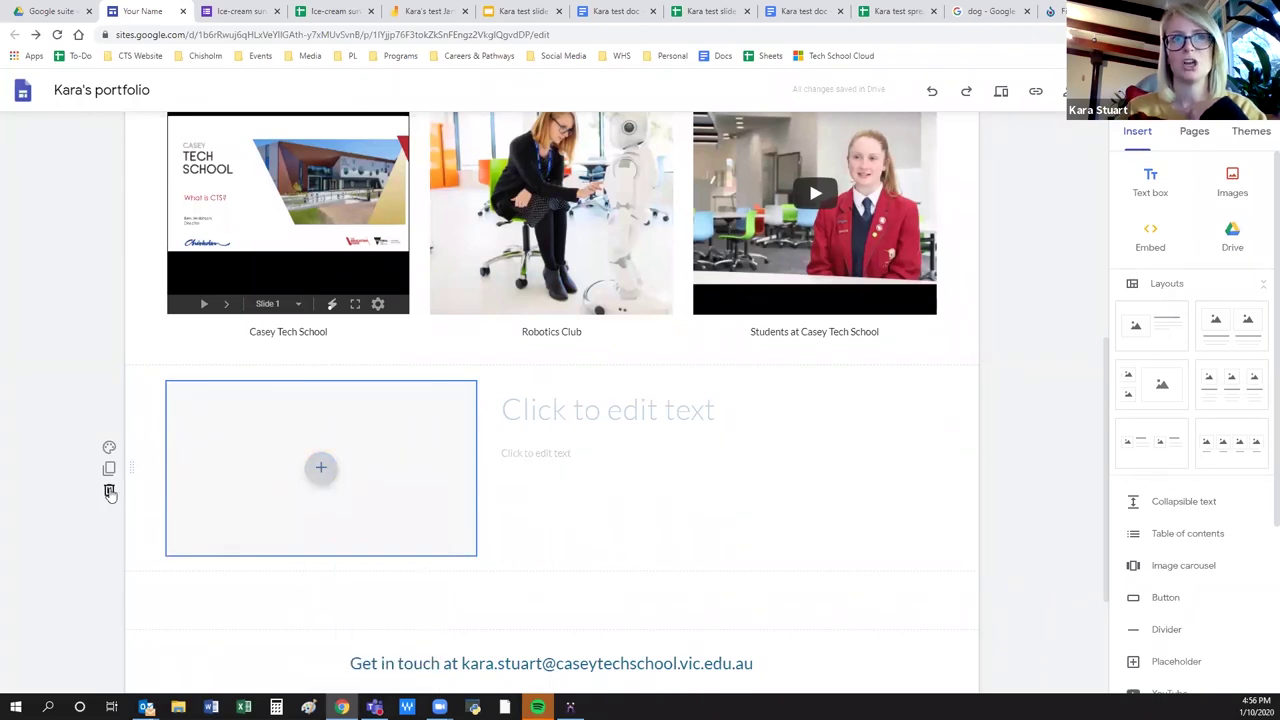
pyautogui.click(110, 492)
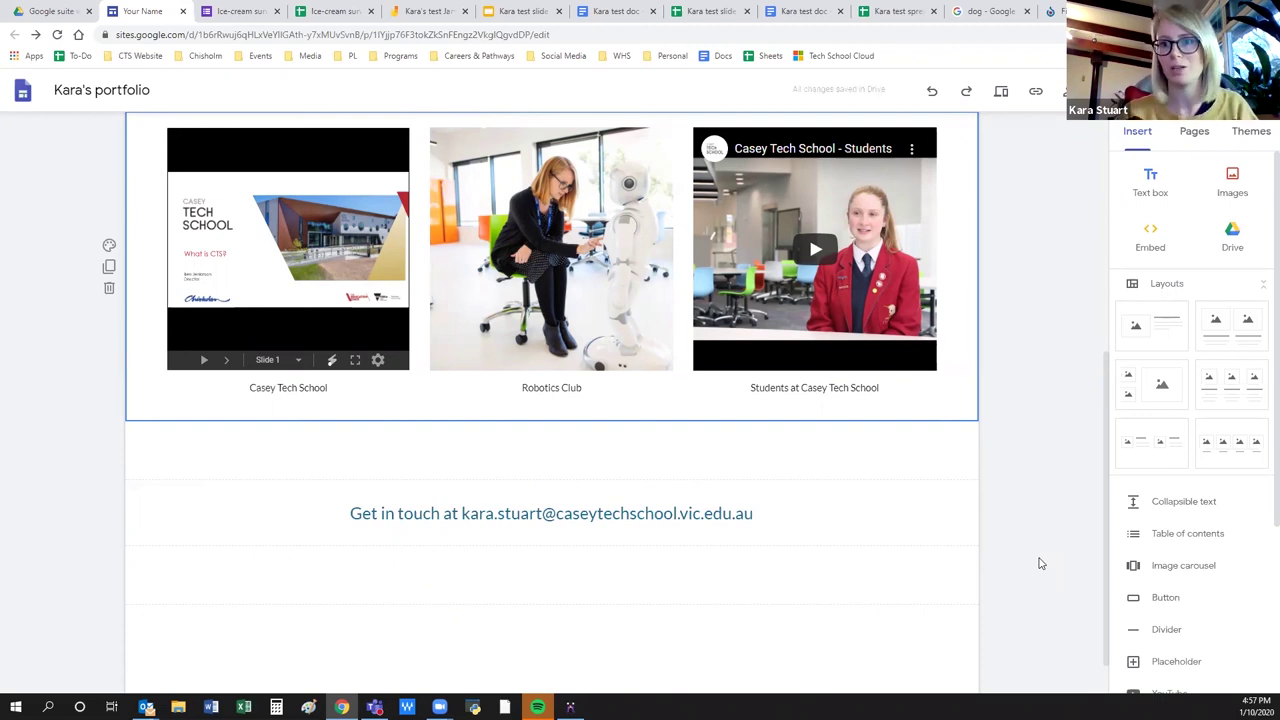
pyautogui.scroll(3, 1045, 556)
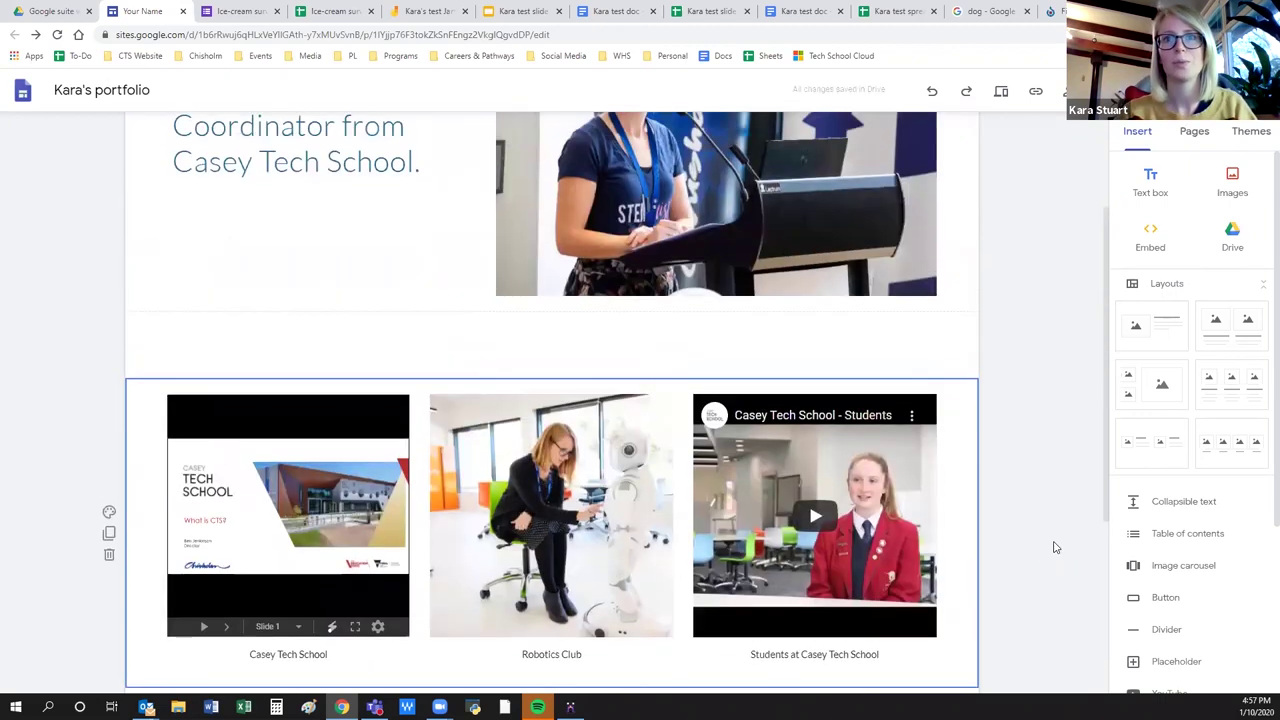
pyautogui.scroll(2, 1053, 547)
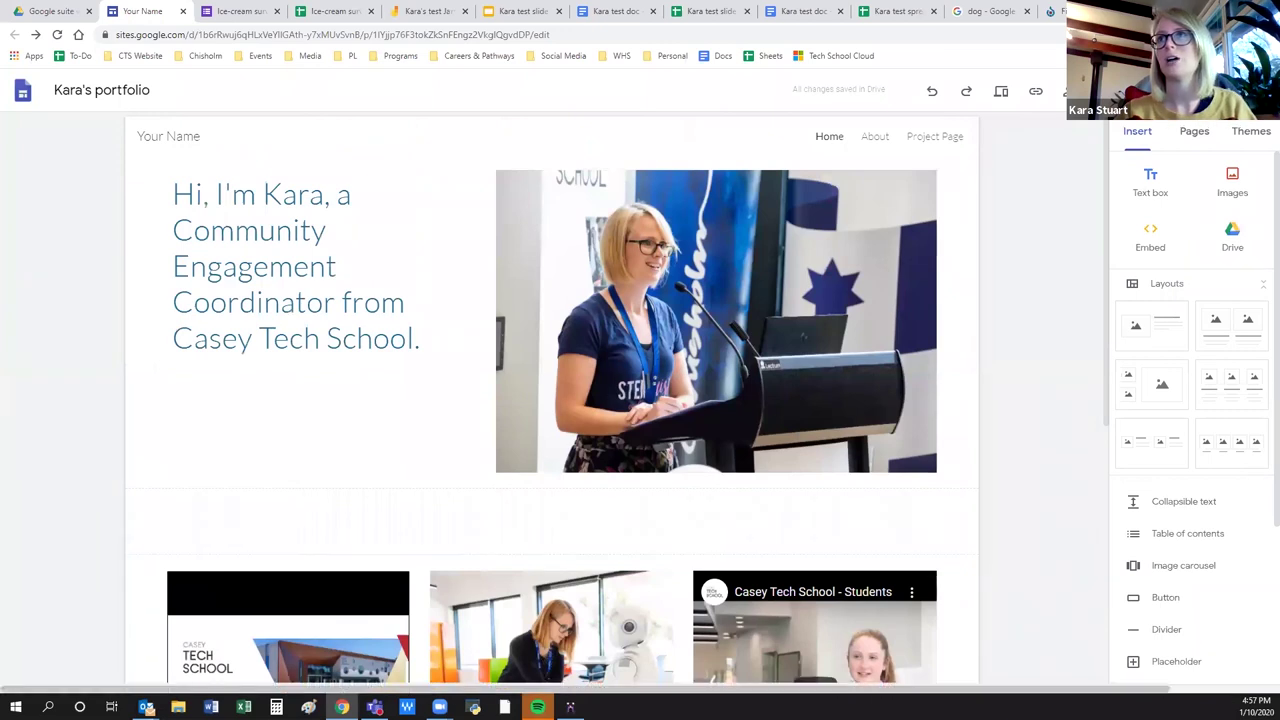
# Open the live portfolio in a new tab via Publish > View published site.
pyautogui.click(1235, 90)
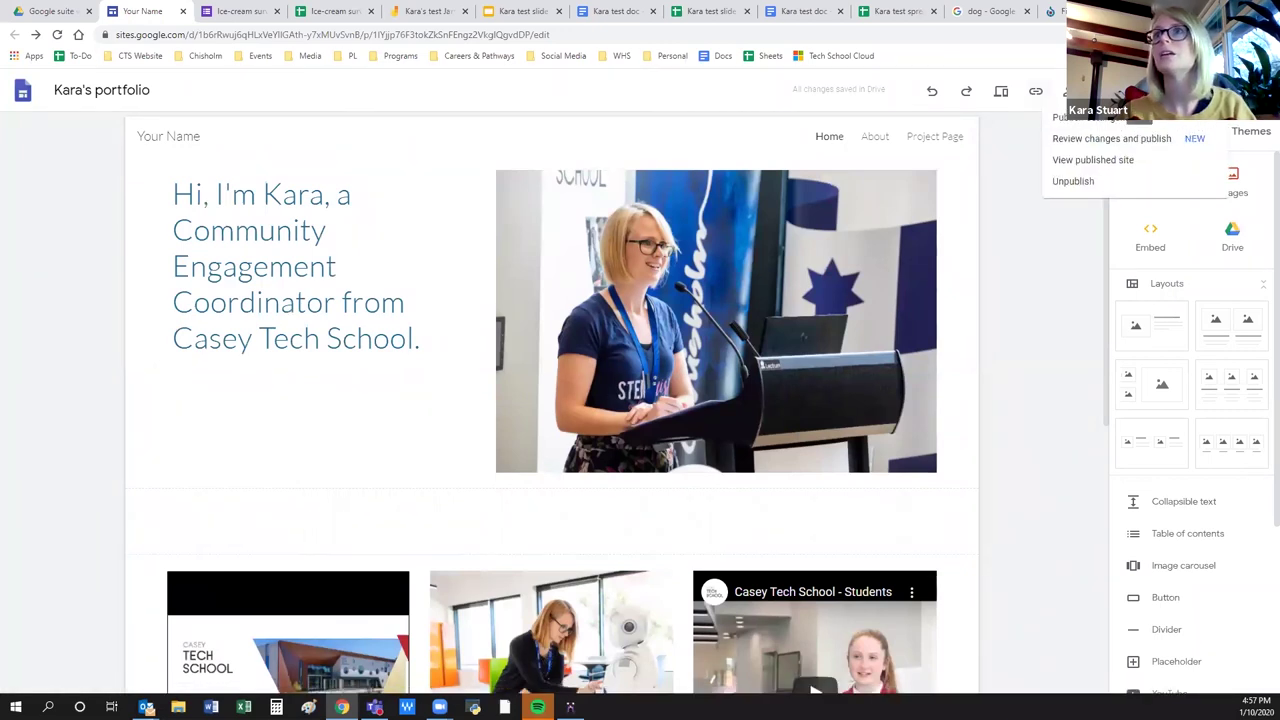
pyautogui.press('Escape')
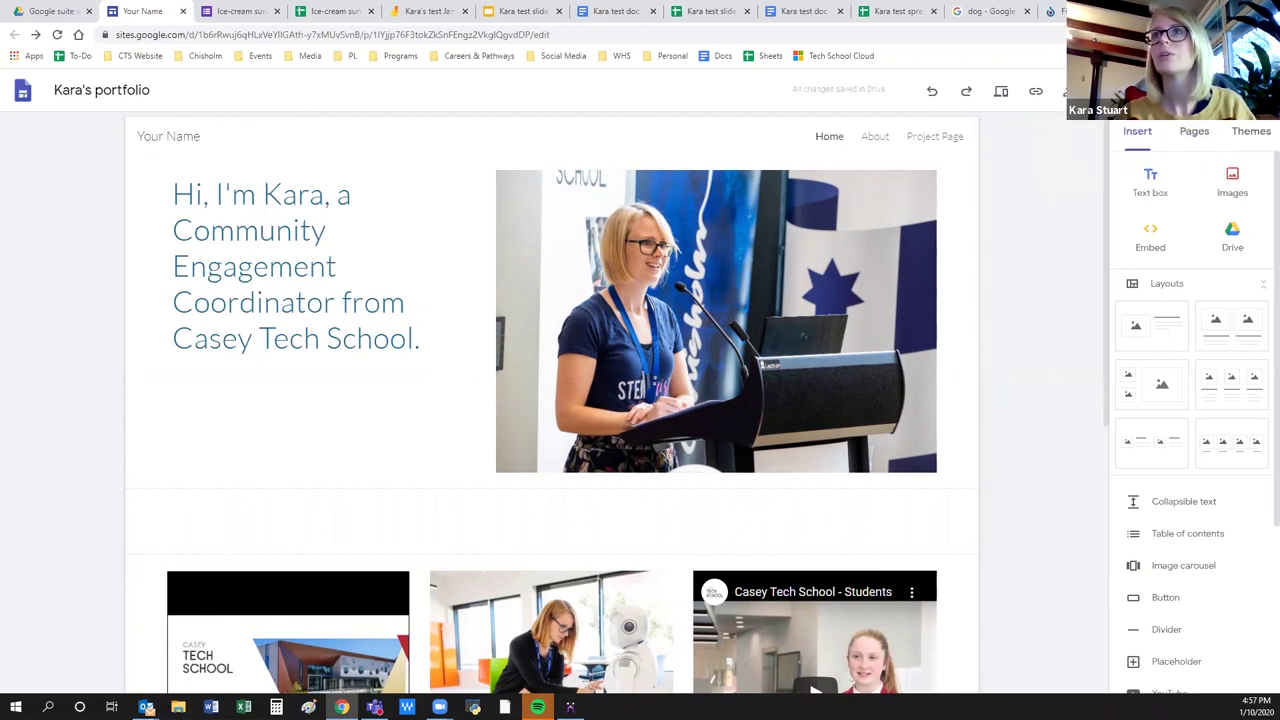
pyautogui.click(1141, 90)
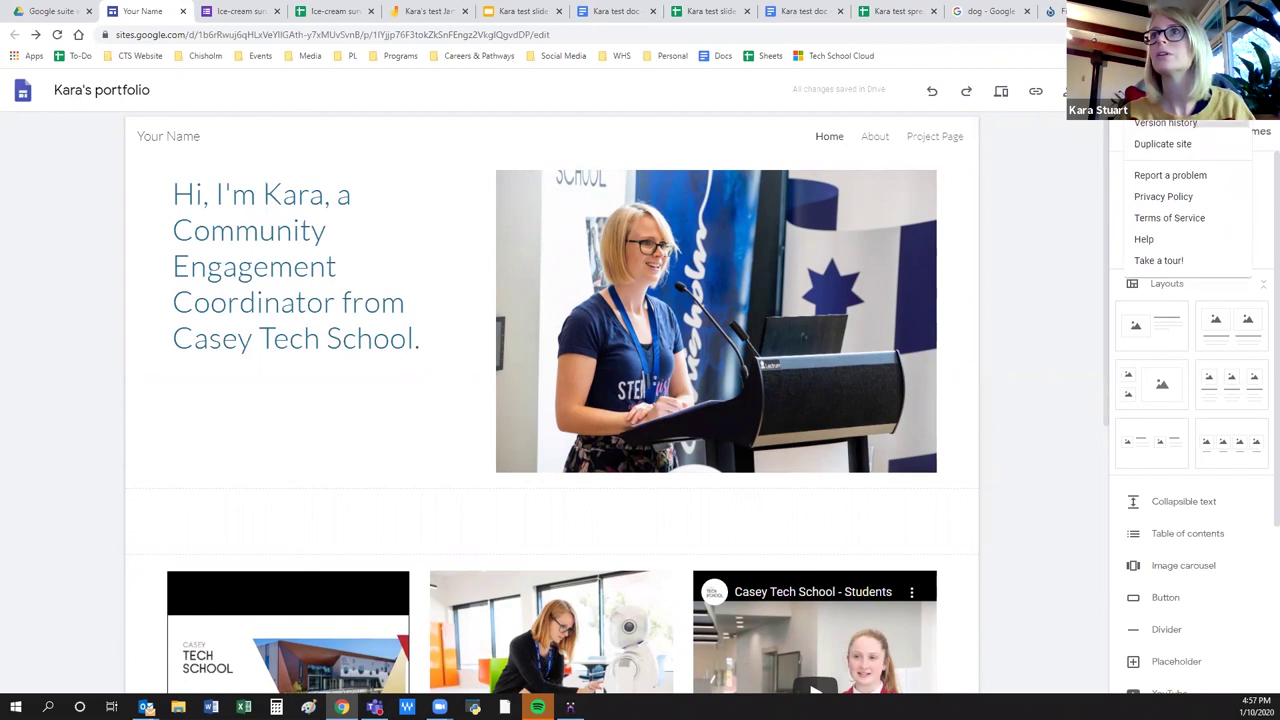
pyautogui.click(1141, 90)
pyautogui.click(1240, 90)
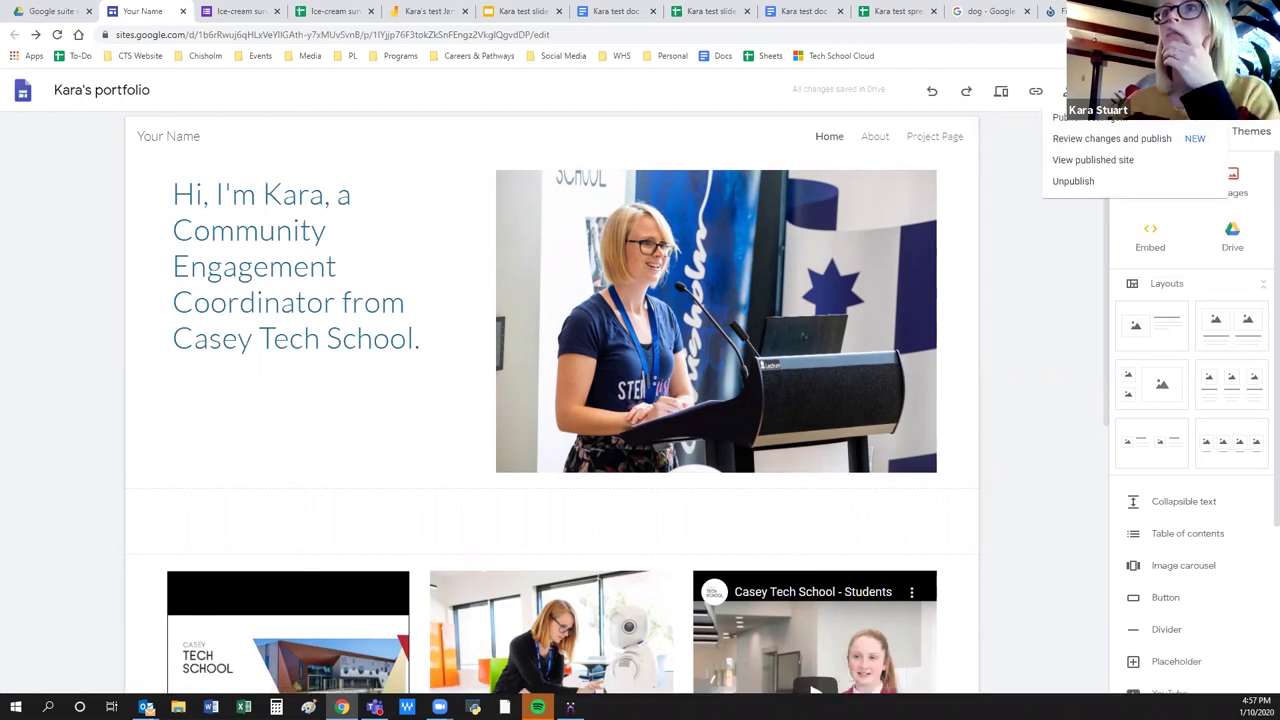
pyautogui.click(1110, 160)
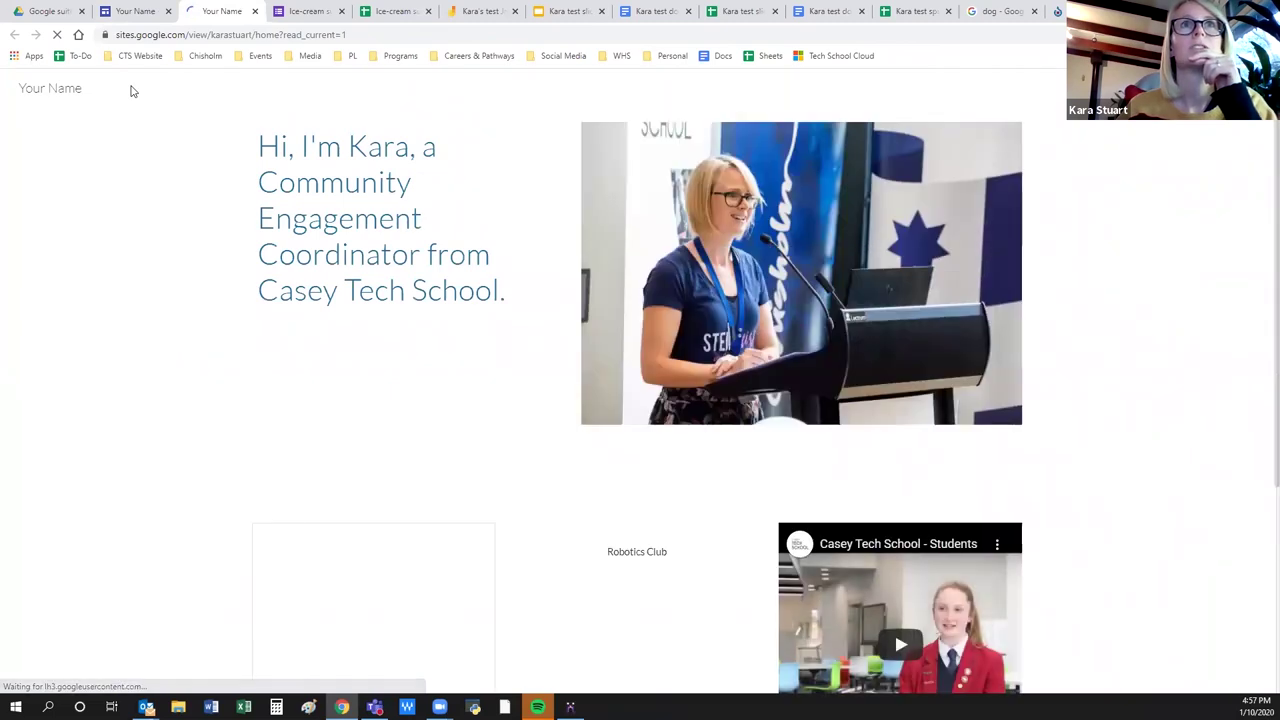
# Advance the published site's embedded slideshow to slide 6.
pyautogui.click(290, 38)
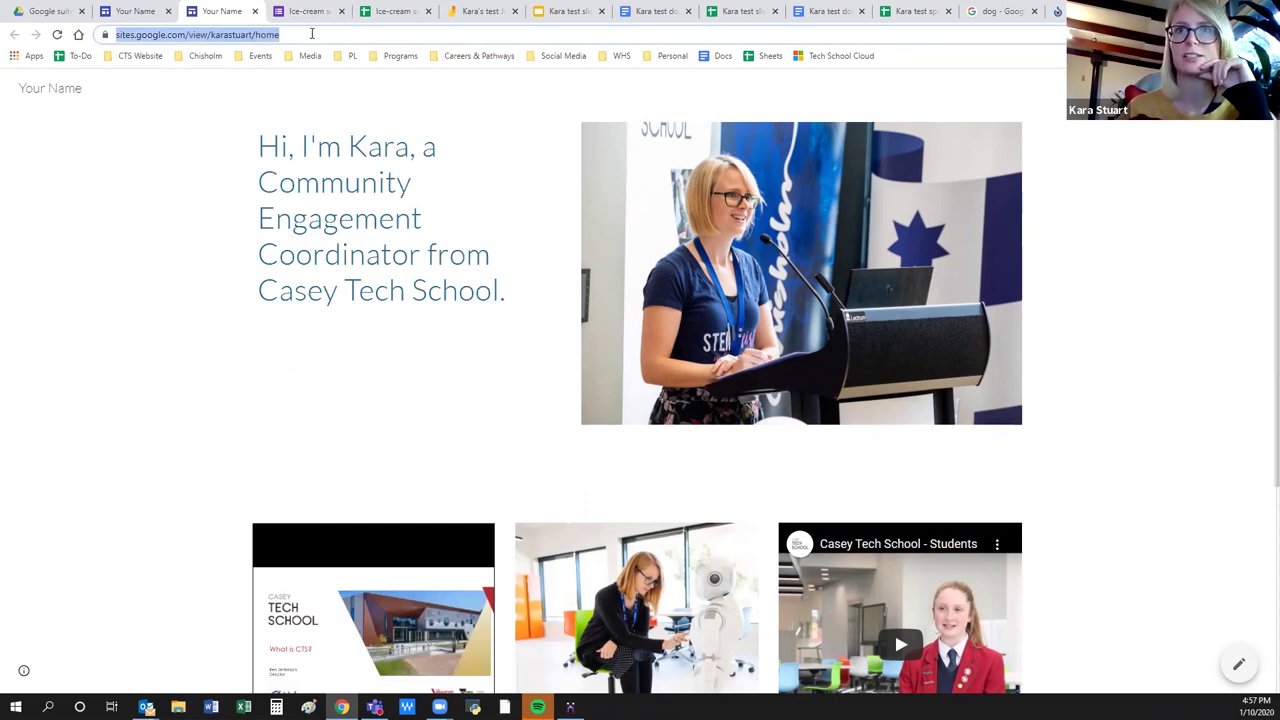
pyautogui.scroll(-2, 1124, 431)
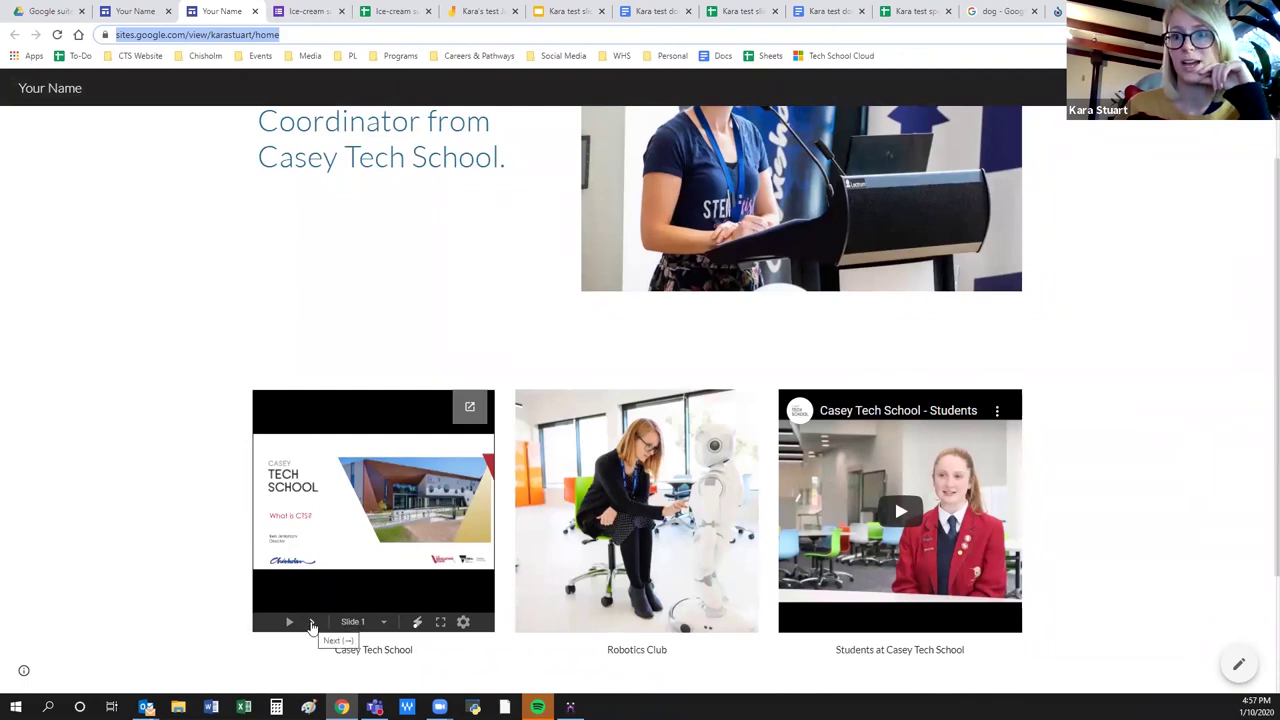
pyautogui.click(312, 624)
pyautogui.click(312, 624)
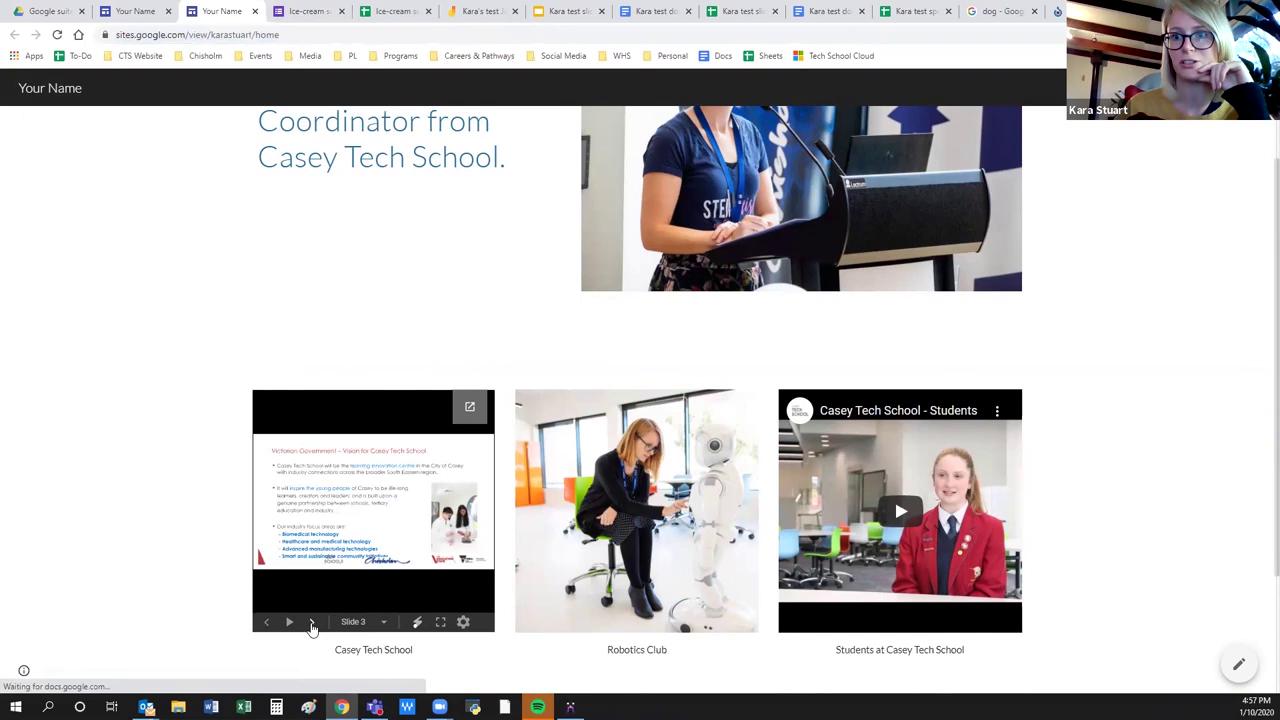
pyautogui.click(312, 624)
pyautogui.click(312, 624)
pyautogui.click(312, 624)
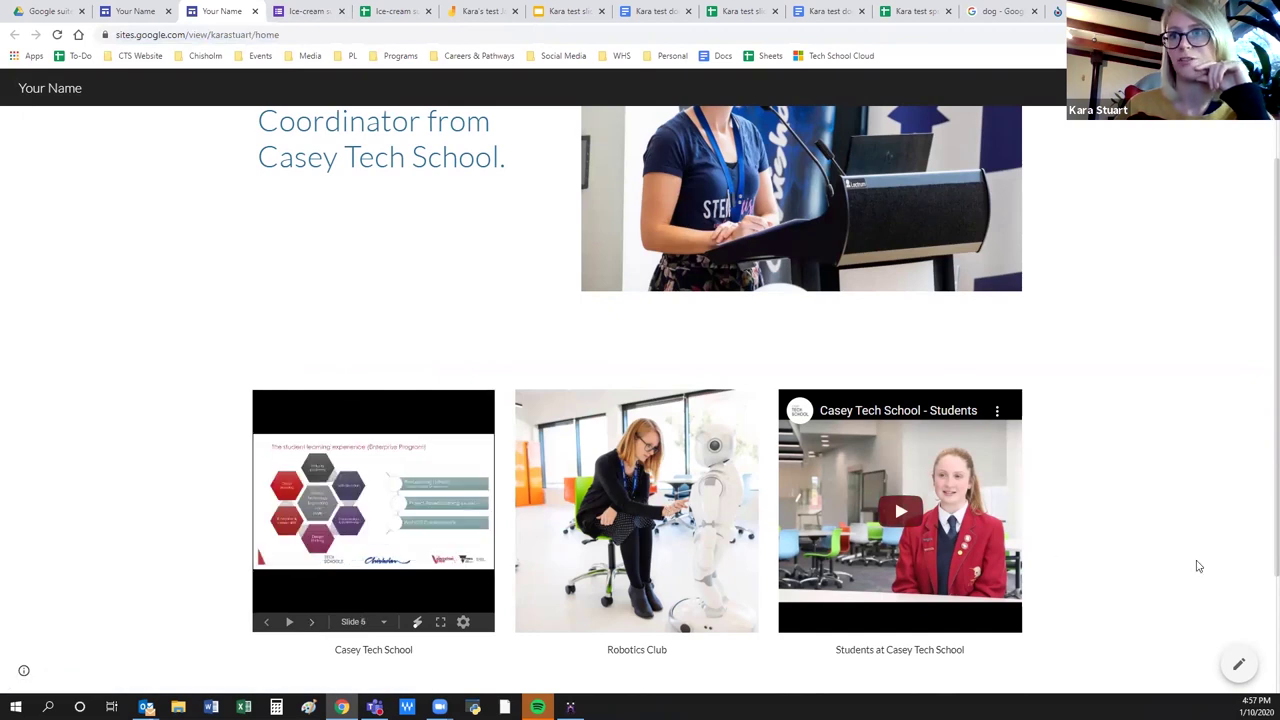
# Briefly play and pause the Casey Tech School video, then scroll back to the top.
pyautogui.click(903, 512)
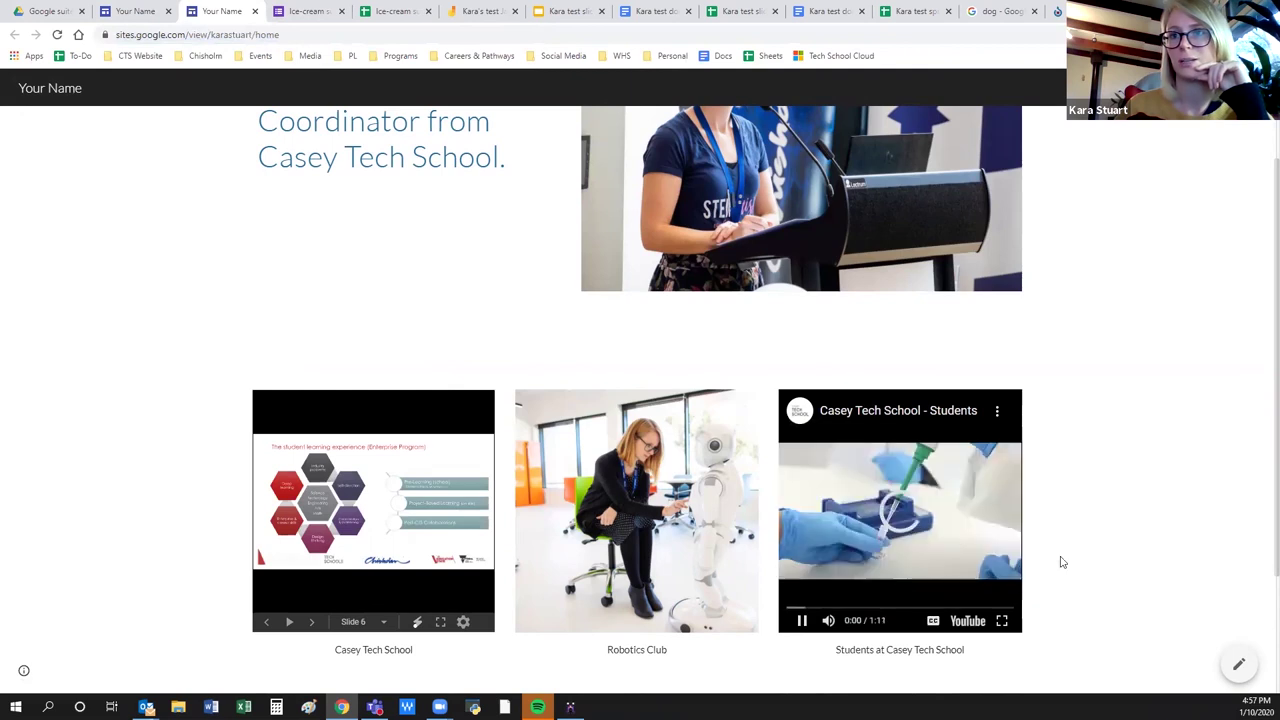
pyautogui.click(801, 621)
pyautogui.scroll(-1, 1130, 546)
pyautogui.scroll(-1, 1133, 547)
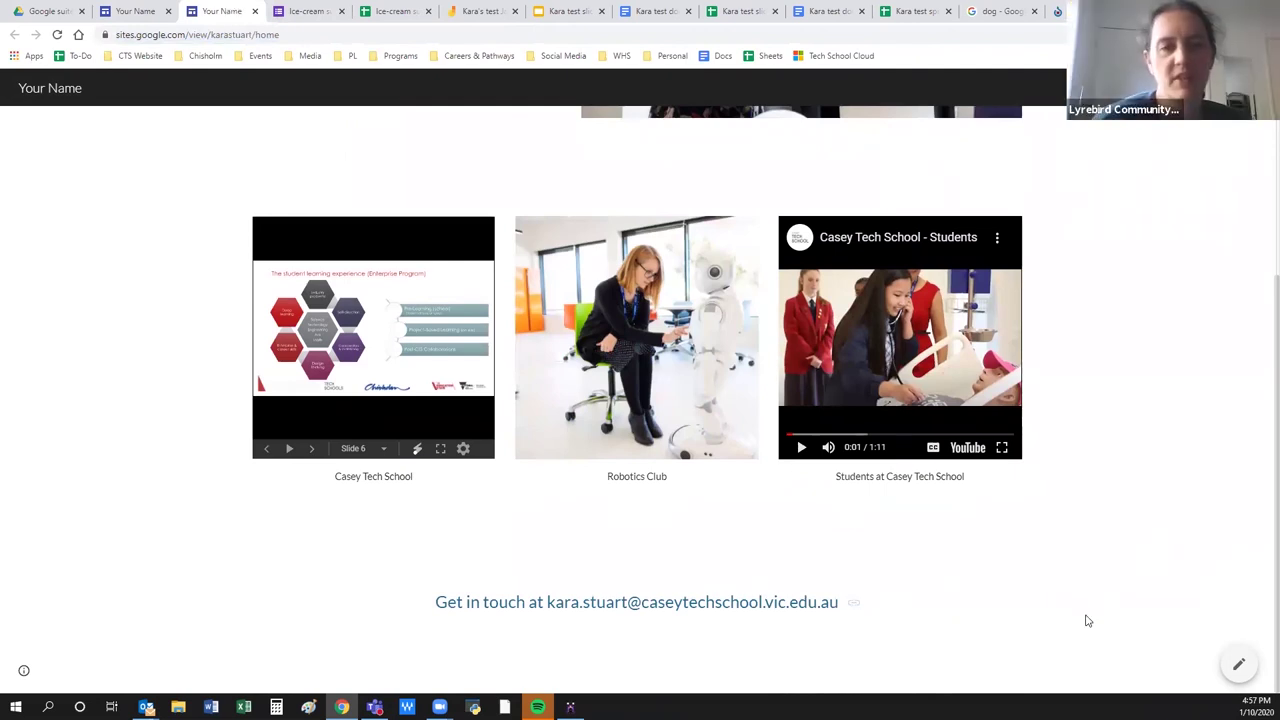
pyautogui.scroll(3, 1092, 615)
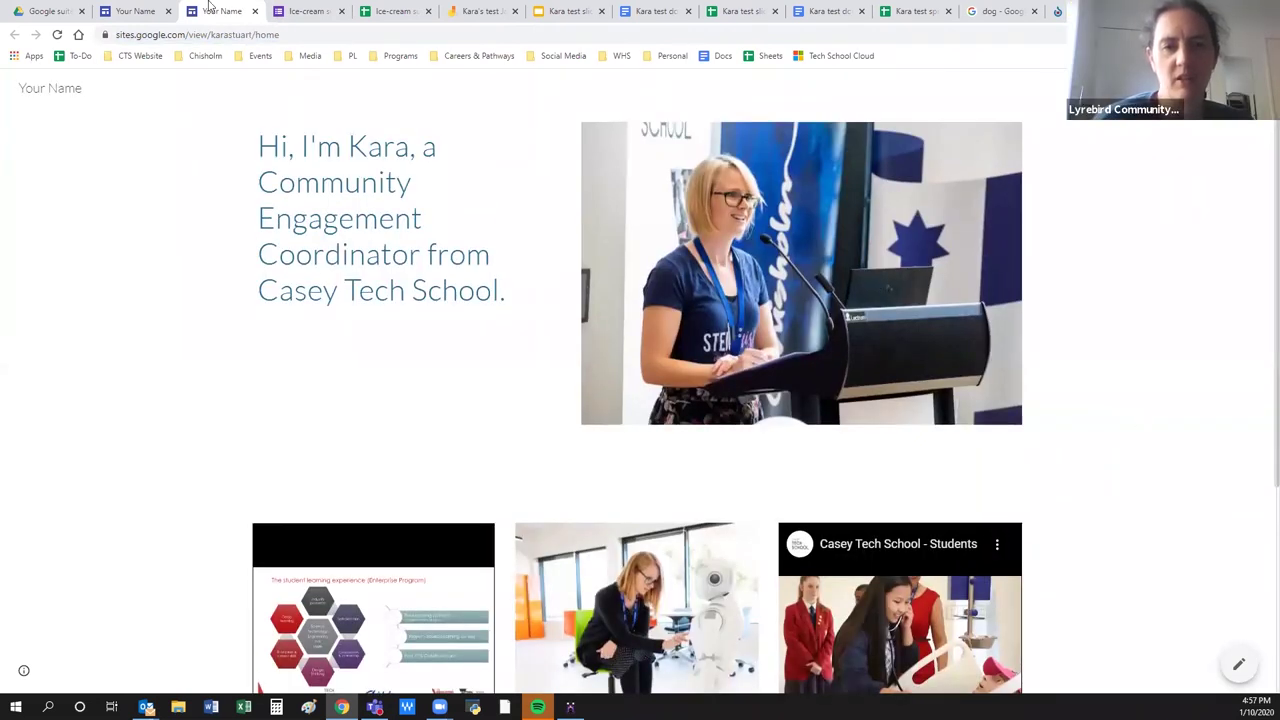
# Return to the editor tab and review the home page and the More options list.
pyautogui.click(115, 9)
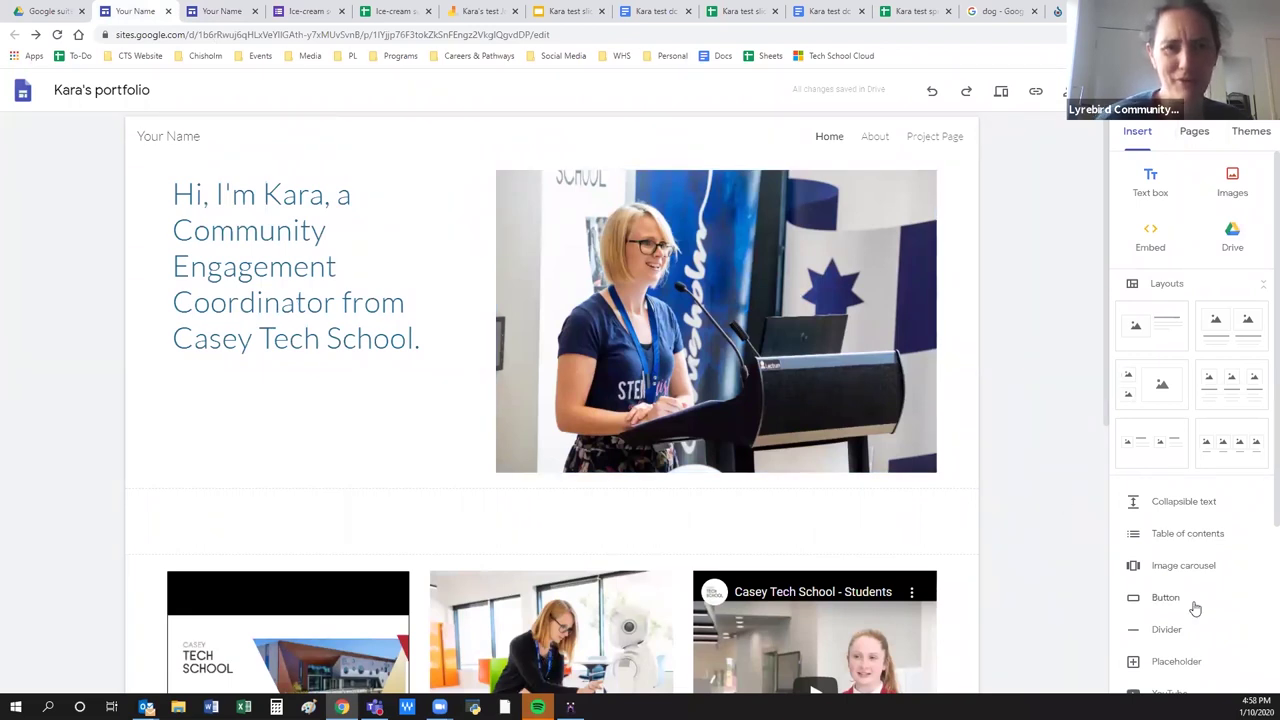
pyautogui.scroll(-3, 1194, 606)
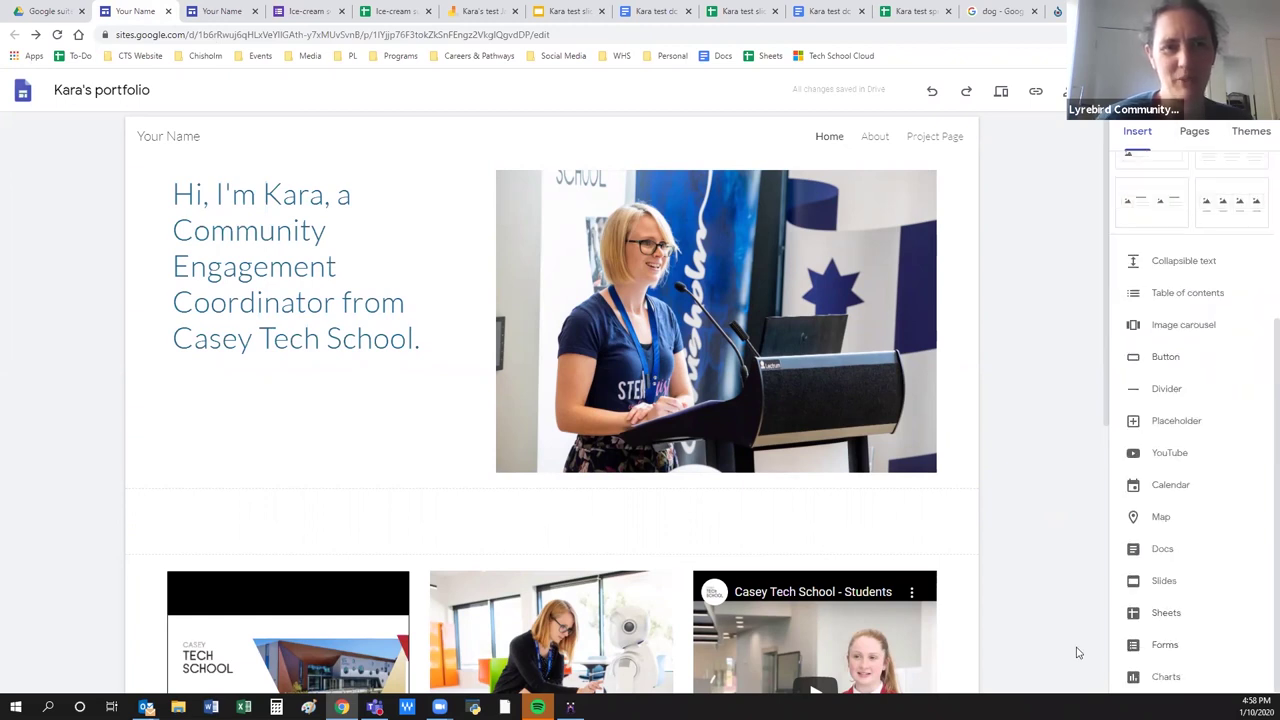
pyautogui.scroll(3, 1237, 517)
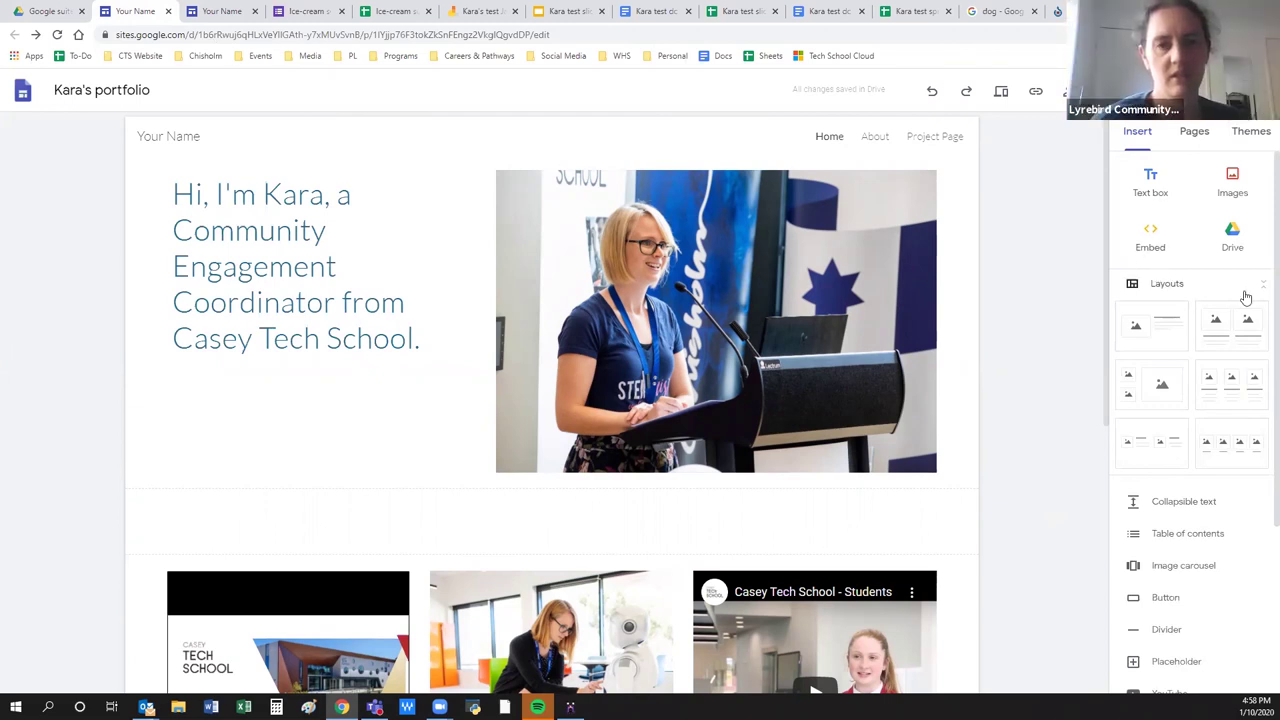
pyautogui.scroll(-3, 1177, 597)
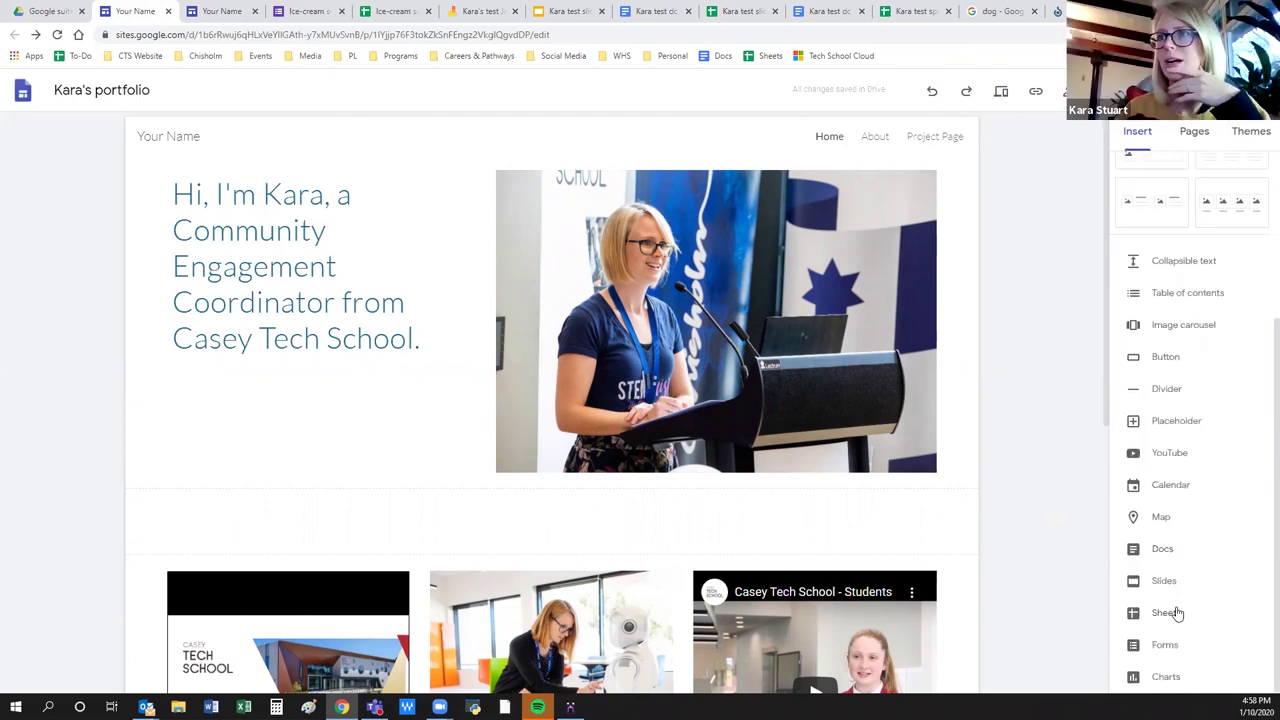
pyautogui.scroll(3, 1140, 640)
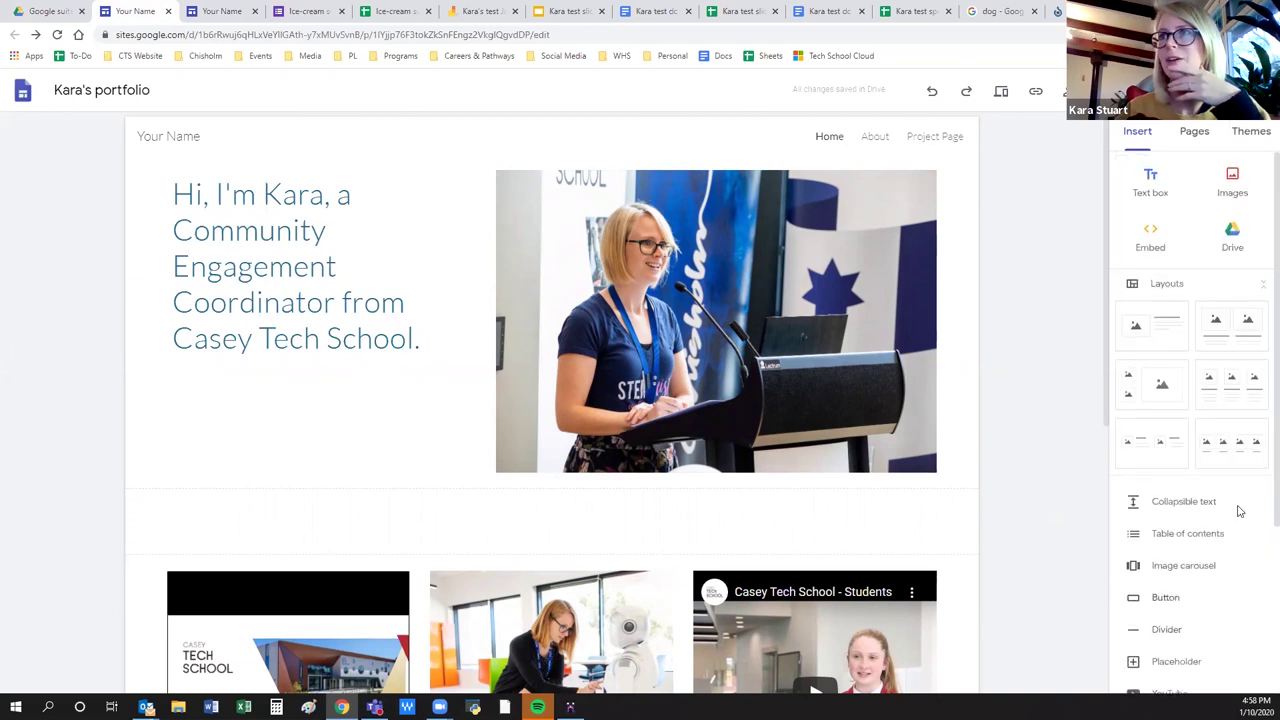
pyautogui.click(1170, 90)
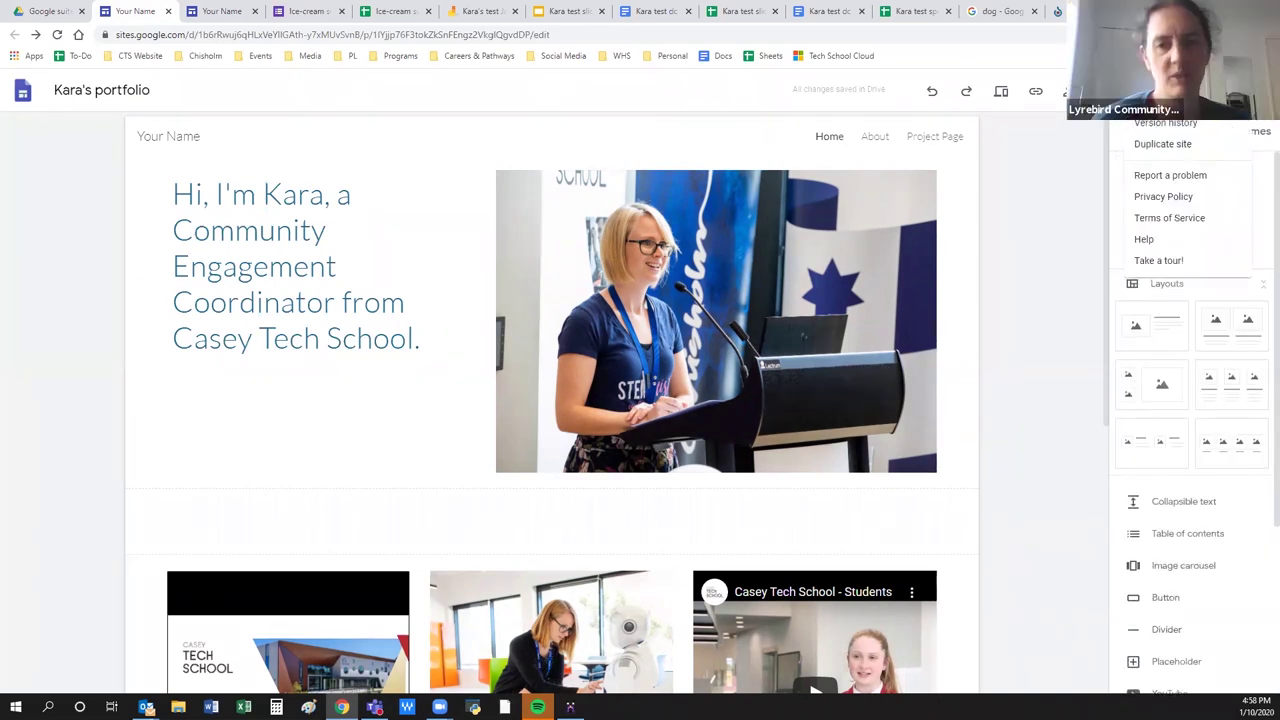
pyautogui.click(1052, 192)
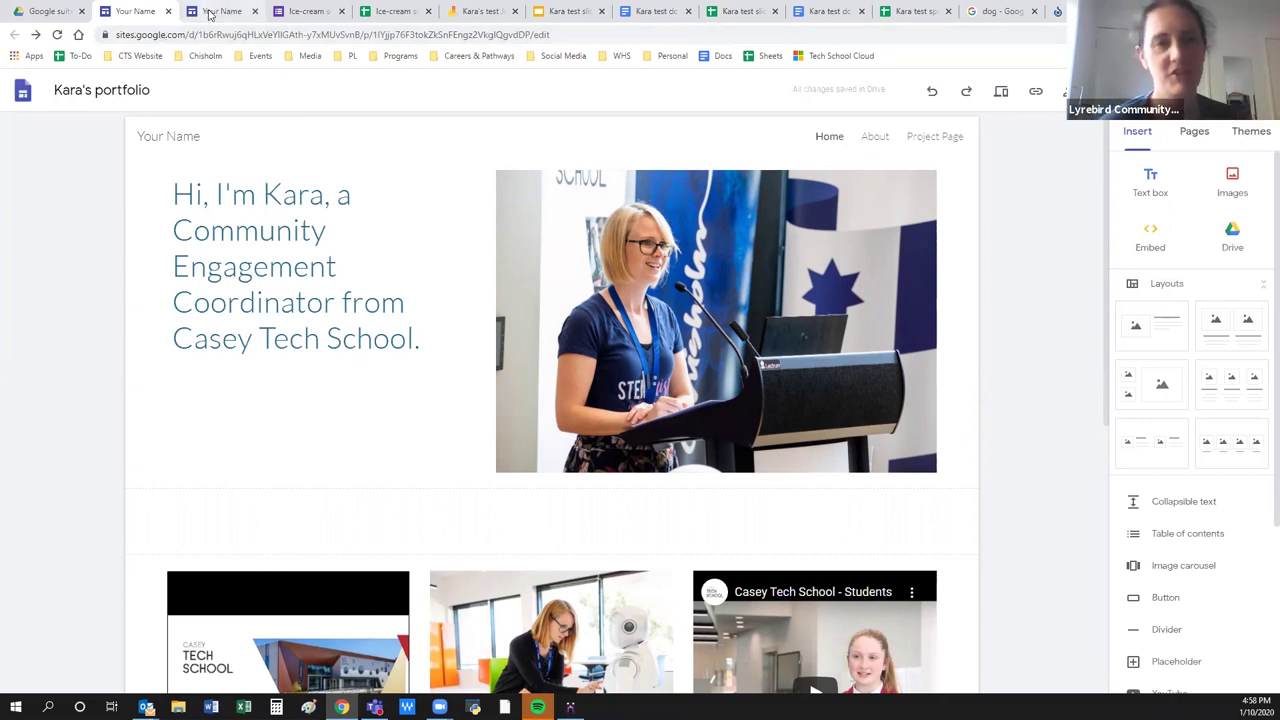
# Check the published tab, then close the duplicate editor tab.
pyautogui.click(193, 12)
pyautogui.click(140, 12)
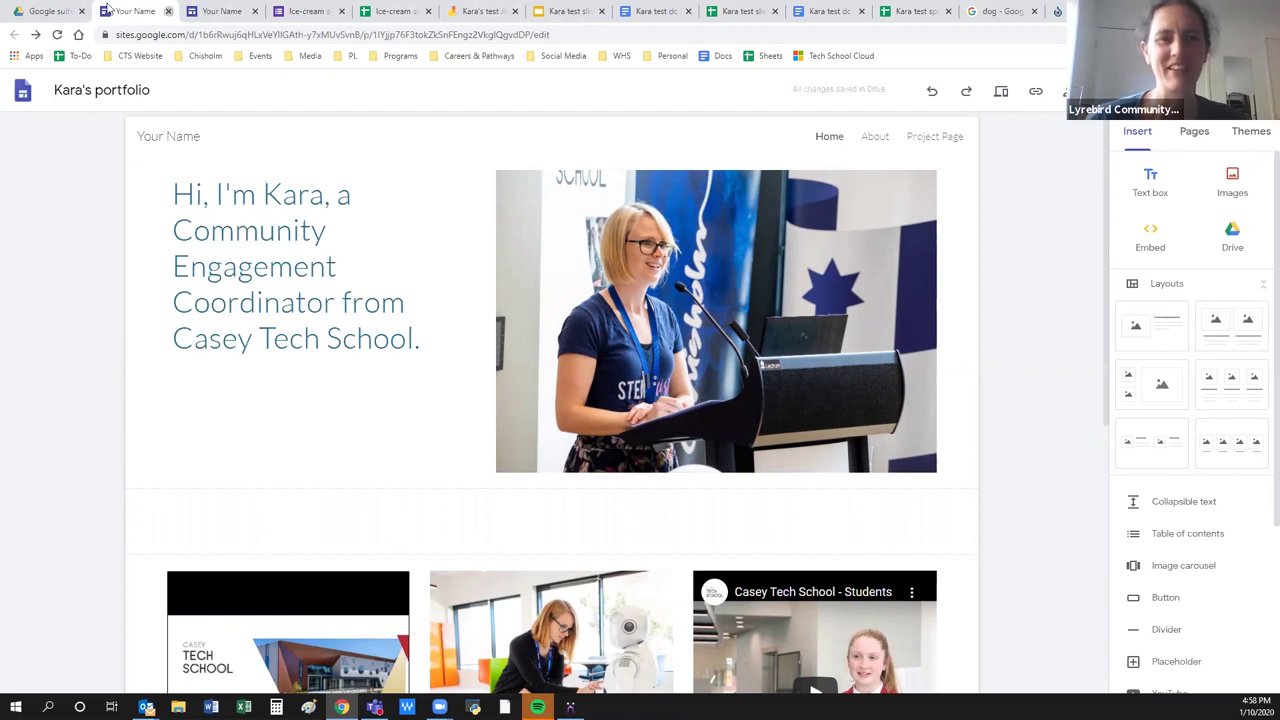
pyautogui.click(169, 14)
# Reopen the portfolio site in the editor from the Google suite workshop folder.
pyautogui.click(55, 14)
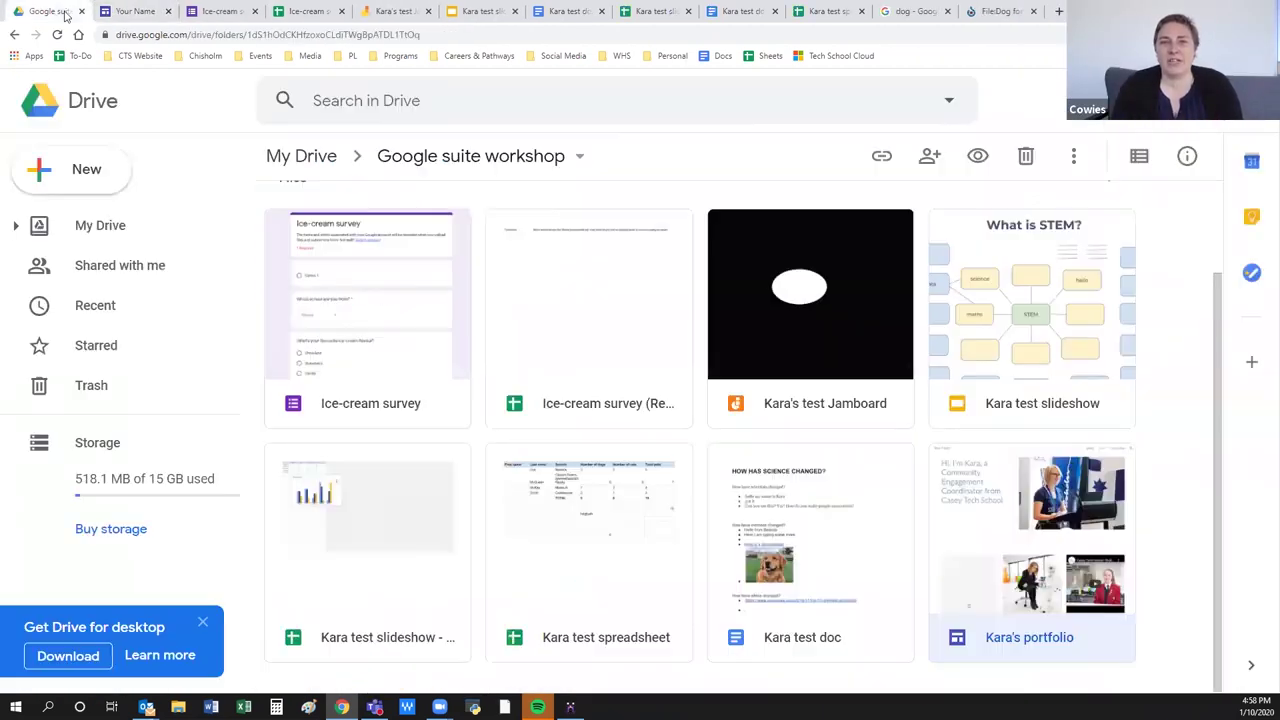
pyautogui.click(128, 11)
pyautogui.click(62, 11)
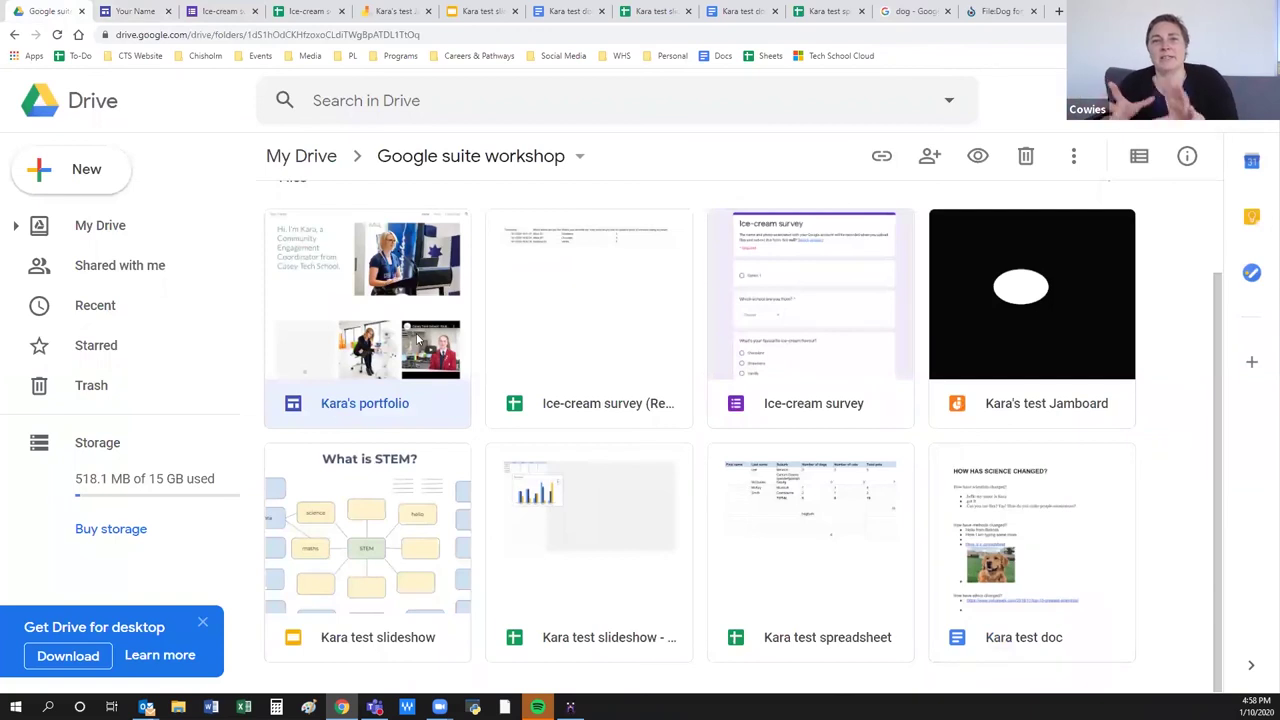
pyautogui.doubleClick(340, 418)
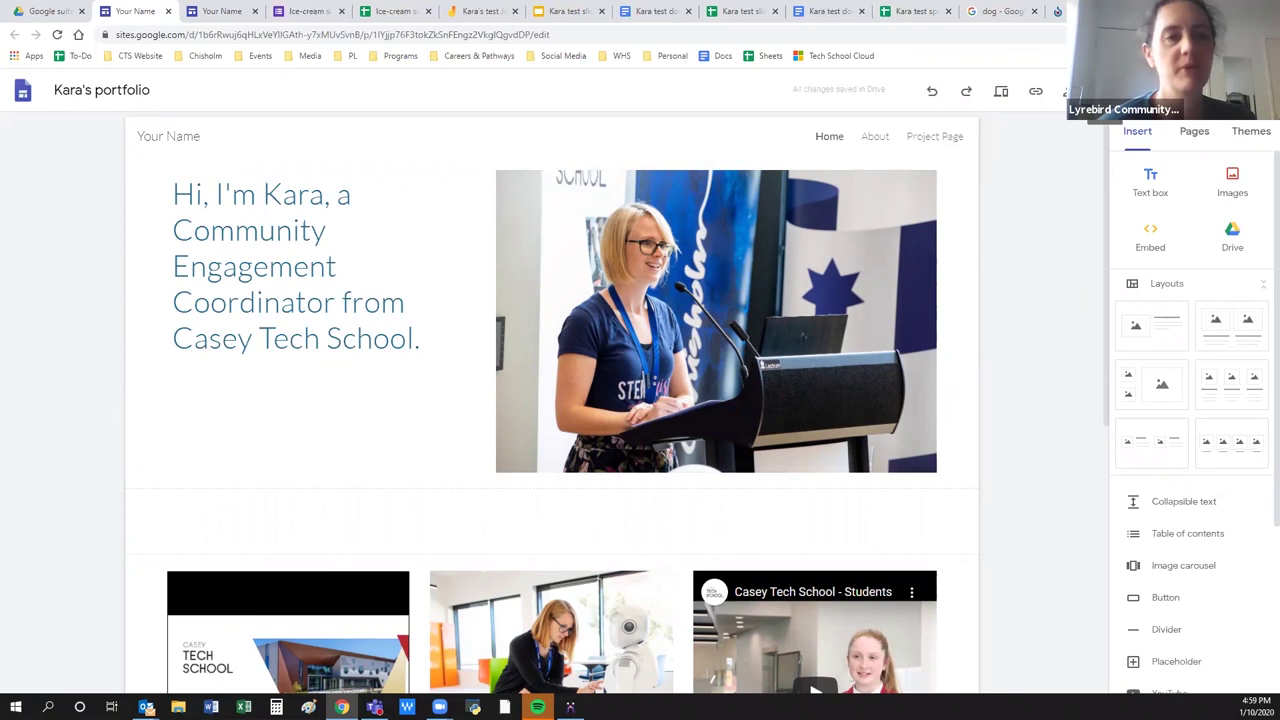
pyautogui.click(502, 404)
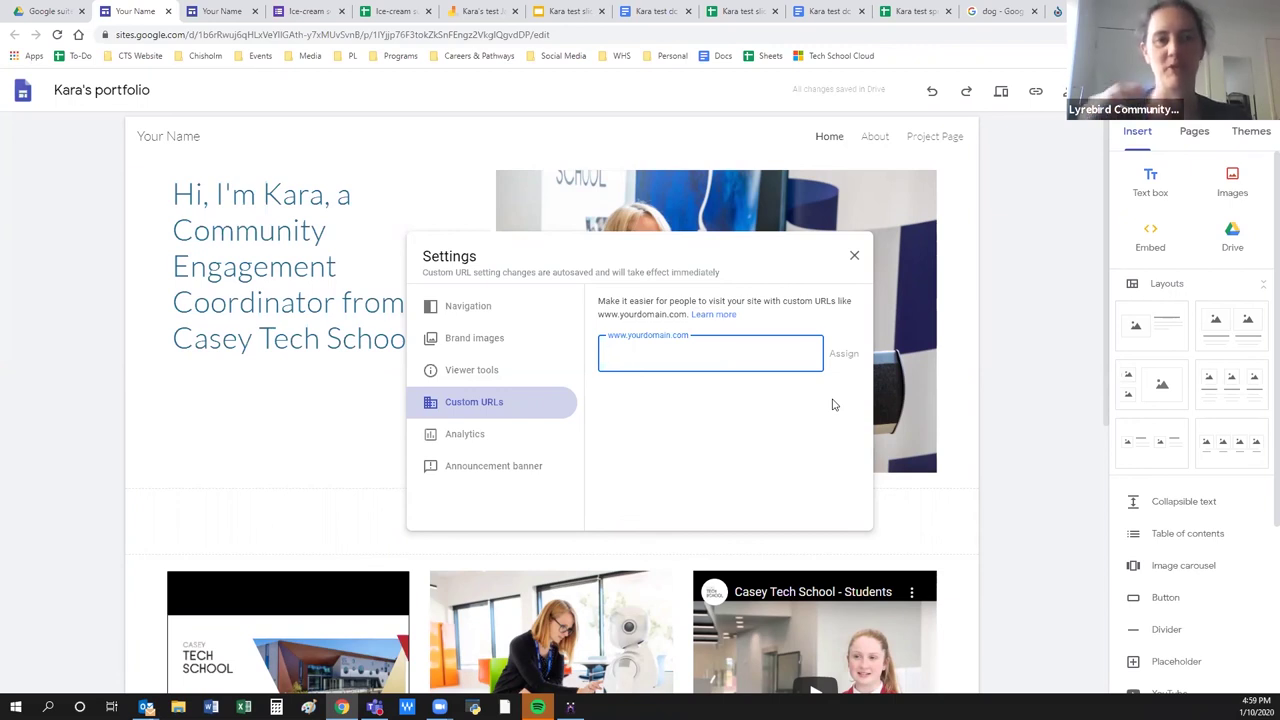
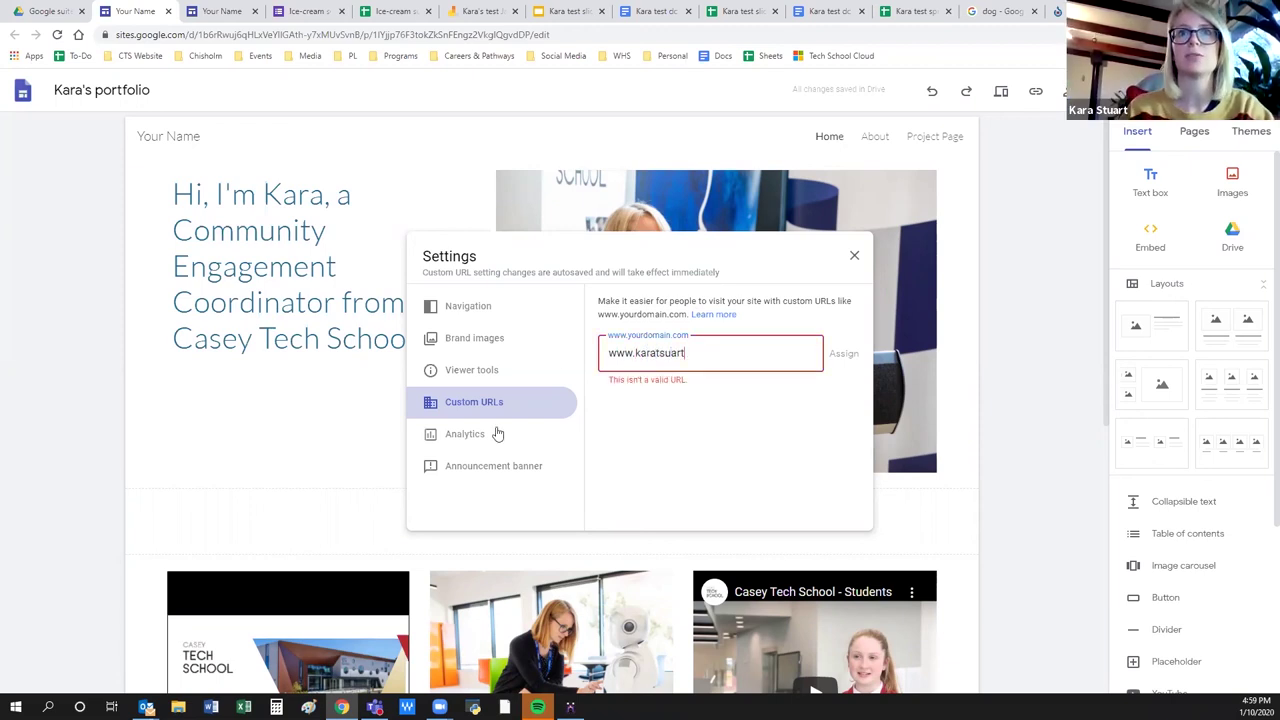
pyautogui.moveTo(690, 354); pyautogui.dragTo(656, 348)
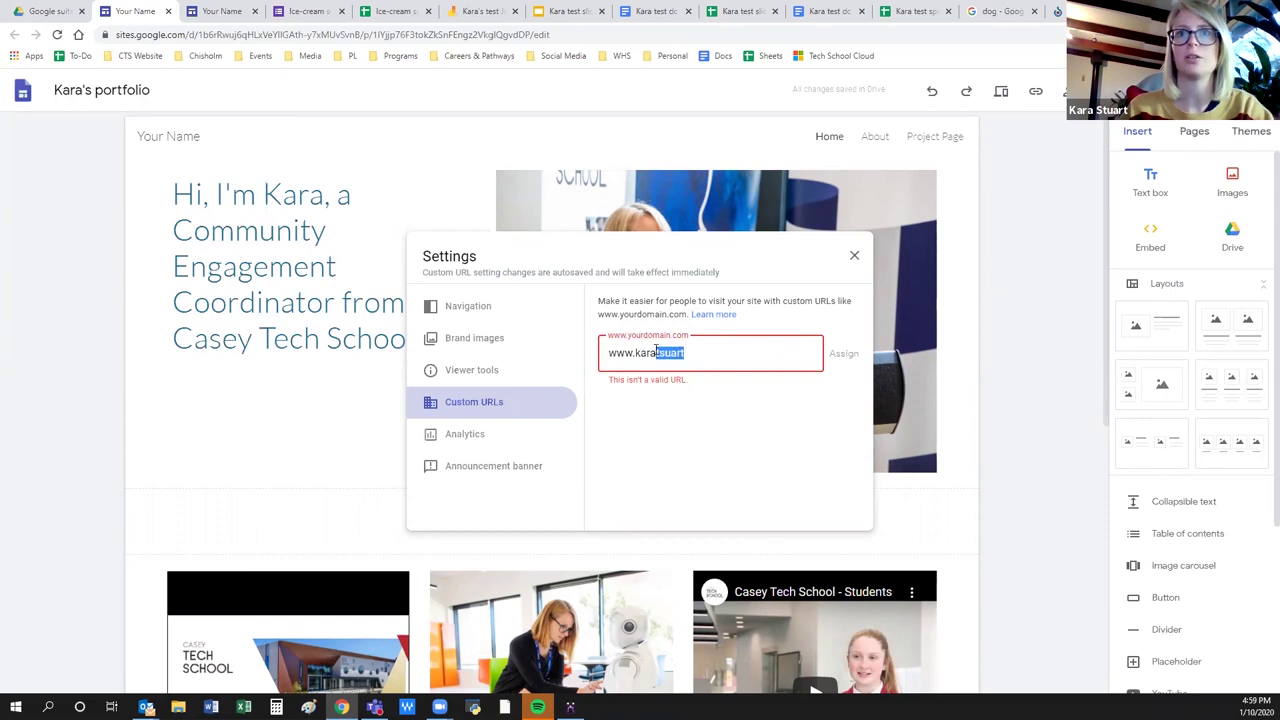
pyautogui.write('stuart')
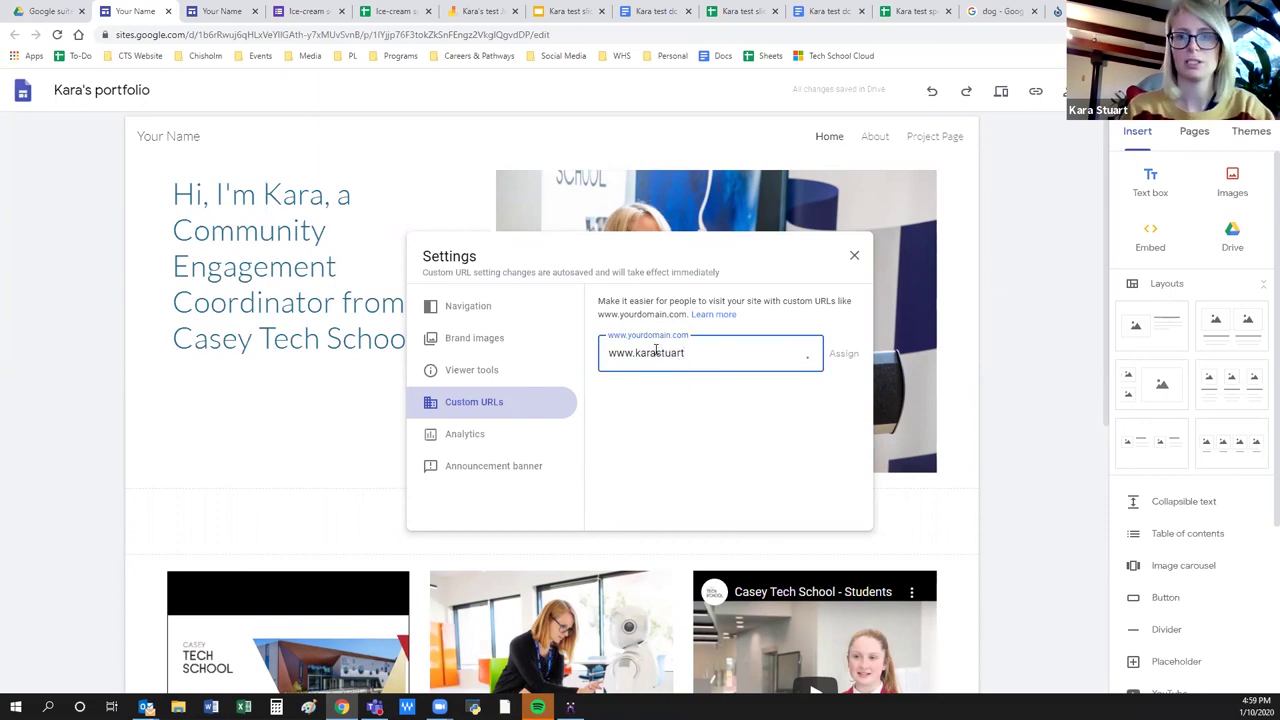
pyautogui.write('.com.au')
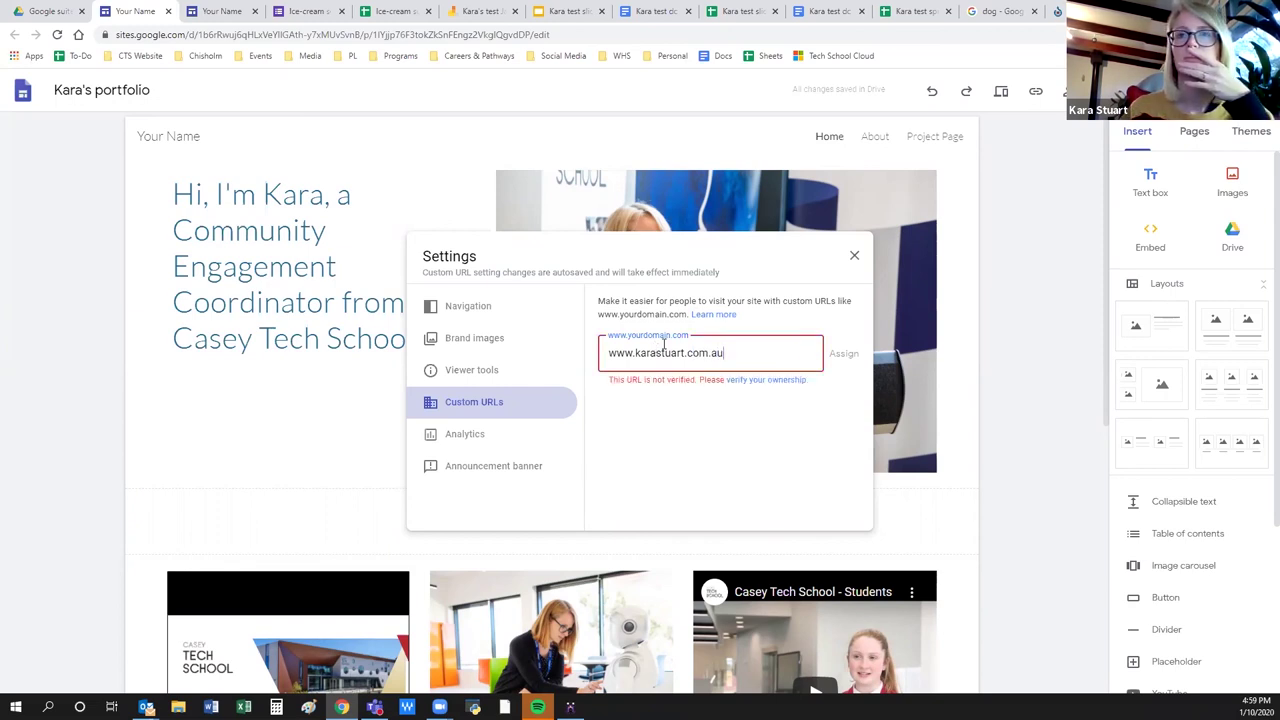
pyautogui.hotkey('ctrl', 'a')
pyautogui.write('w')
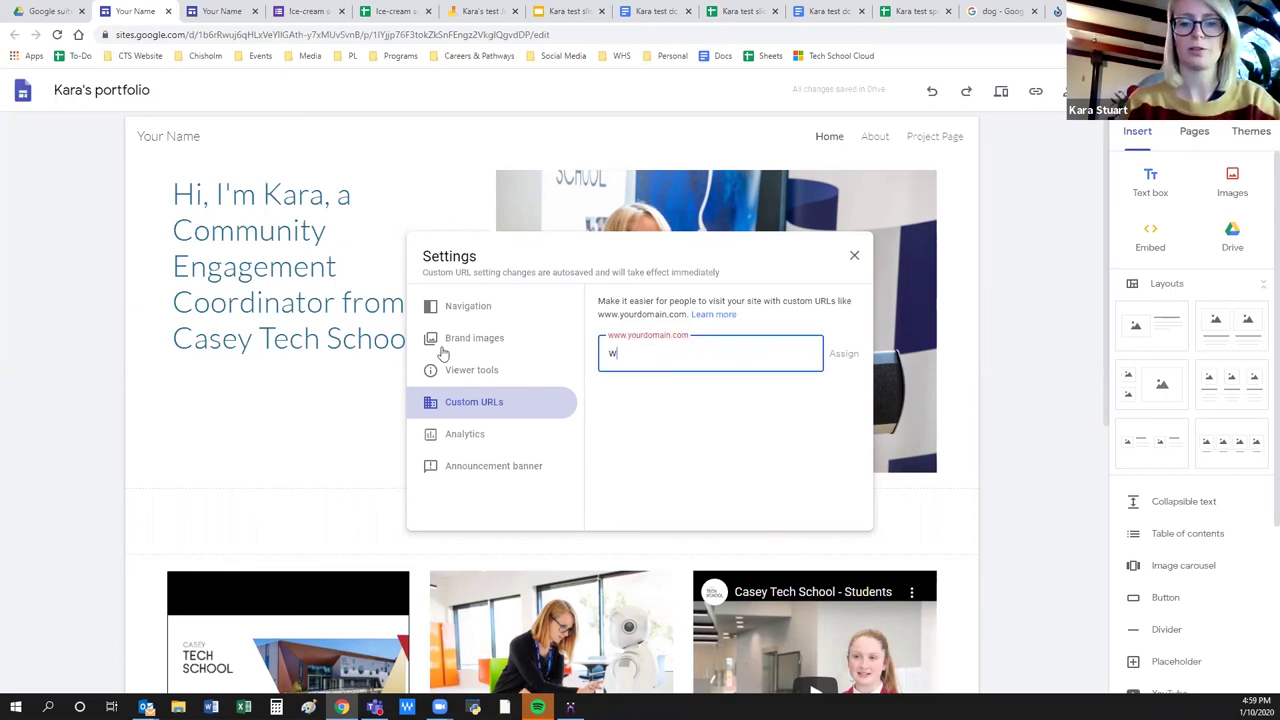
pyautogui.write('ww.wcjc')
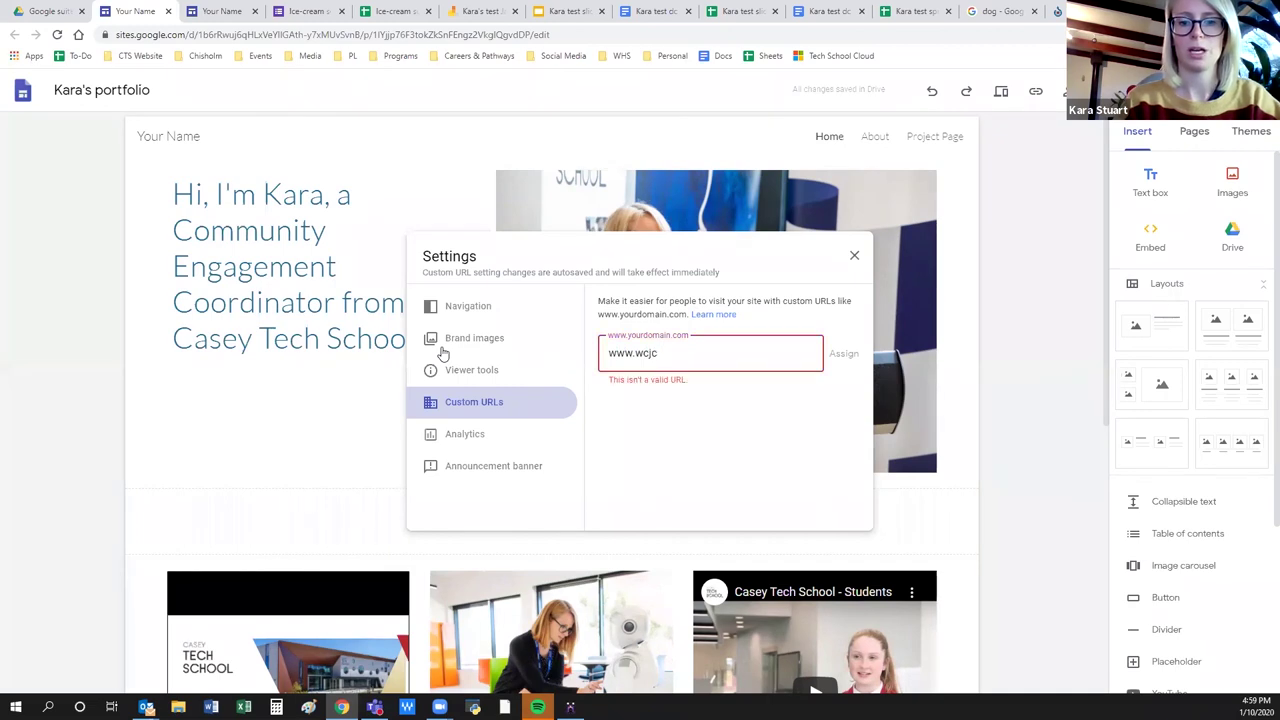
pyautogui.write('.org.au')
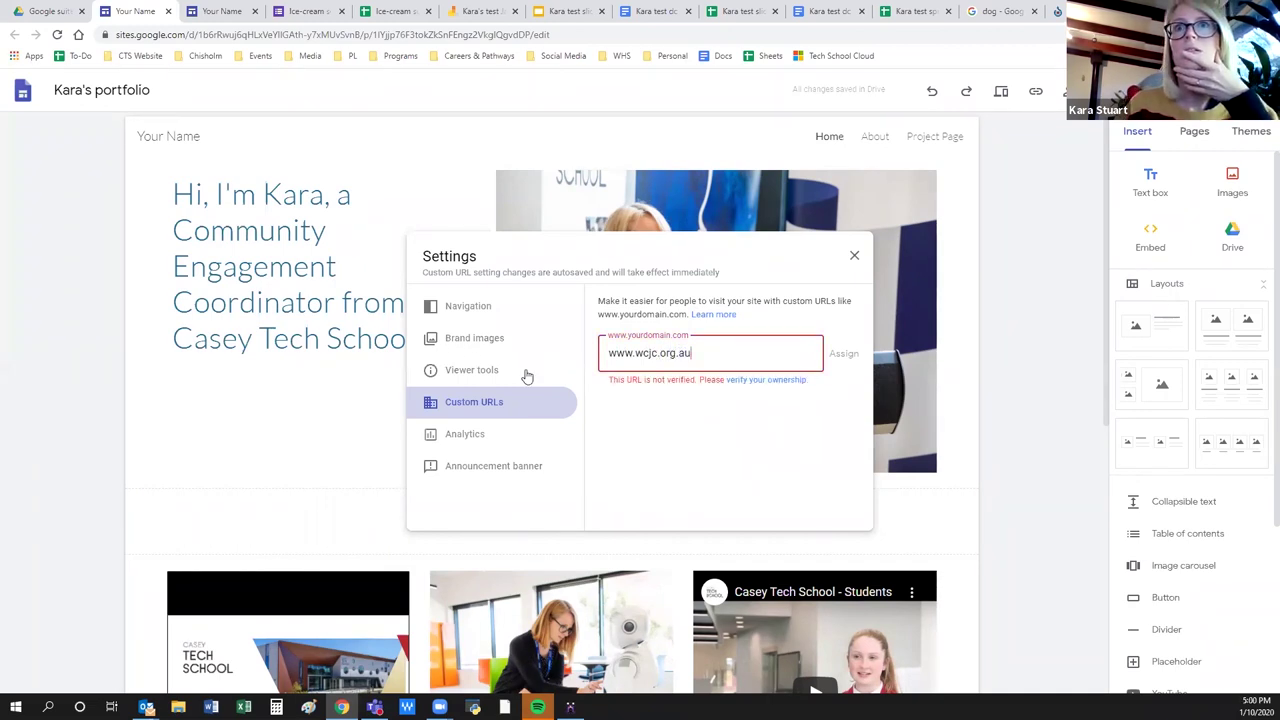
pyautogui.click(751, 383)
pyautogui.click(133, 10)
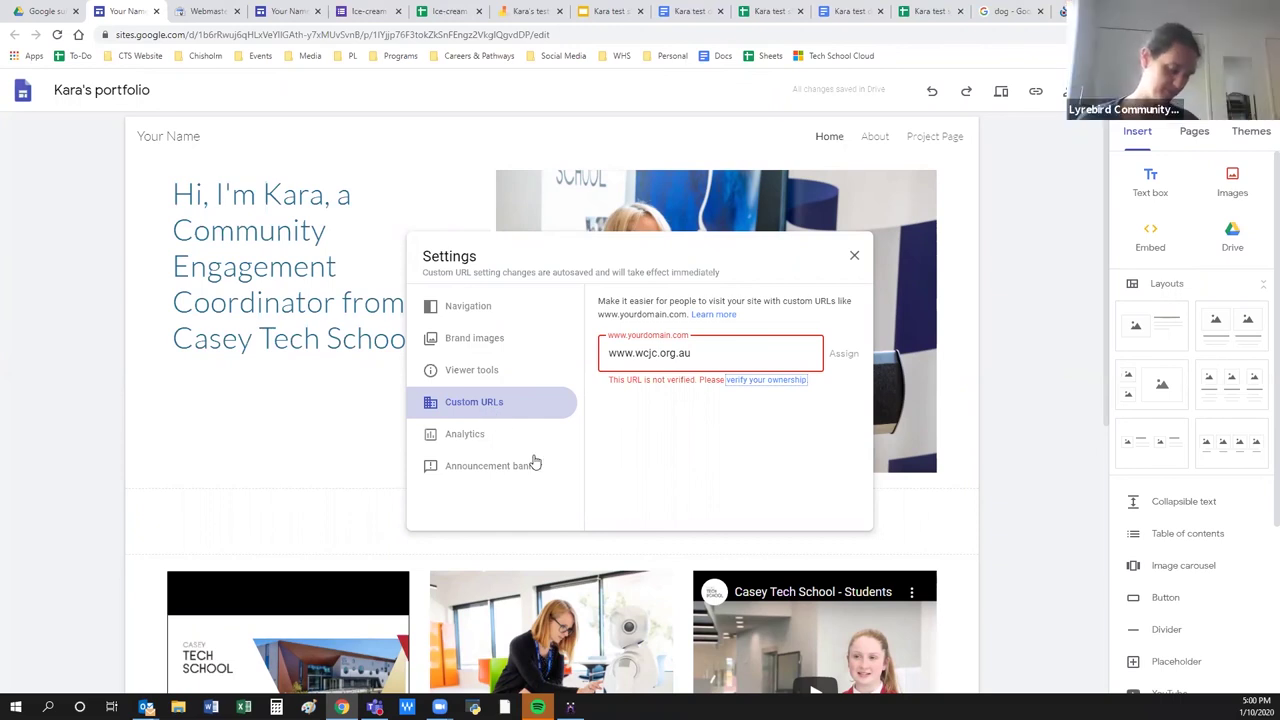
# Close Settings without a custom URL and return to the portfolio home page in the editor.
pyautogui.click(856, 258)
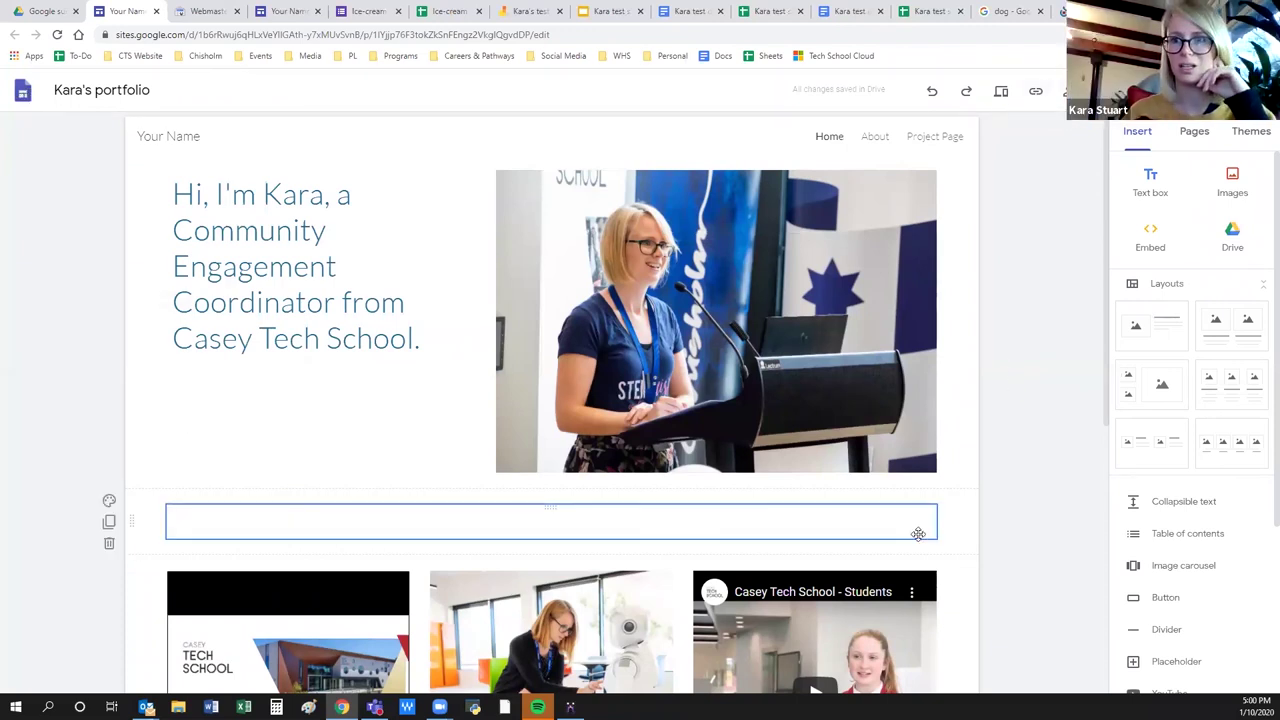
pyautogui.click(22, 10)
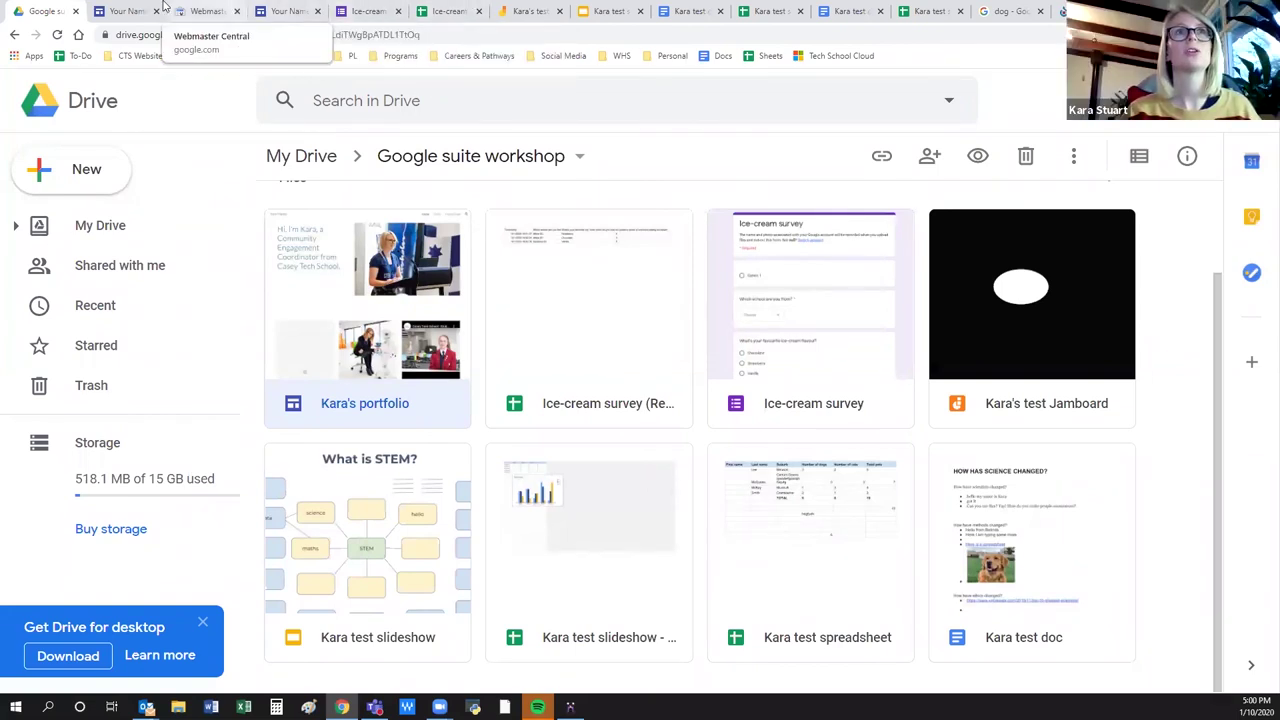
pyautogui.click(125, 10)
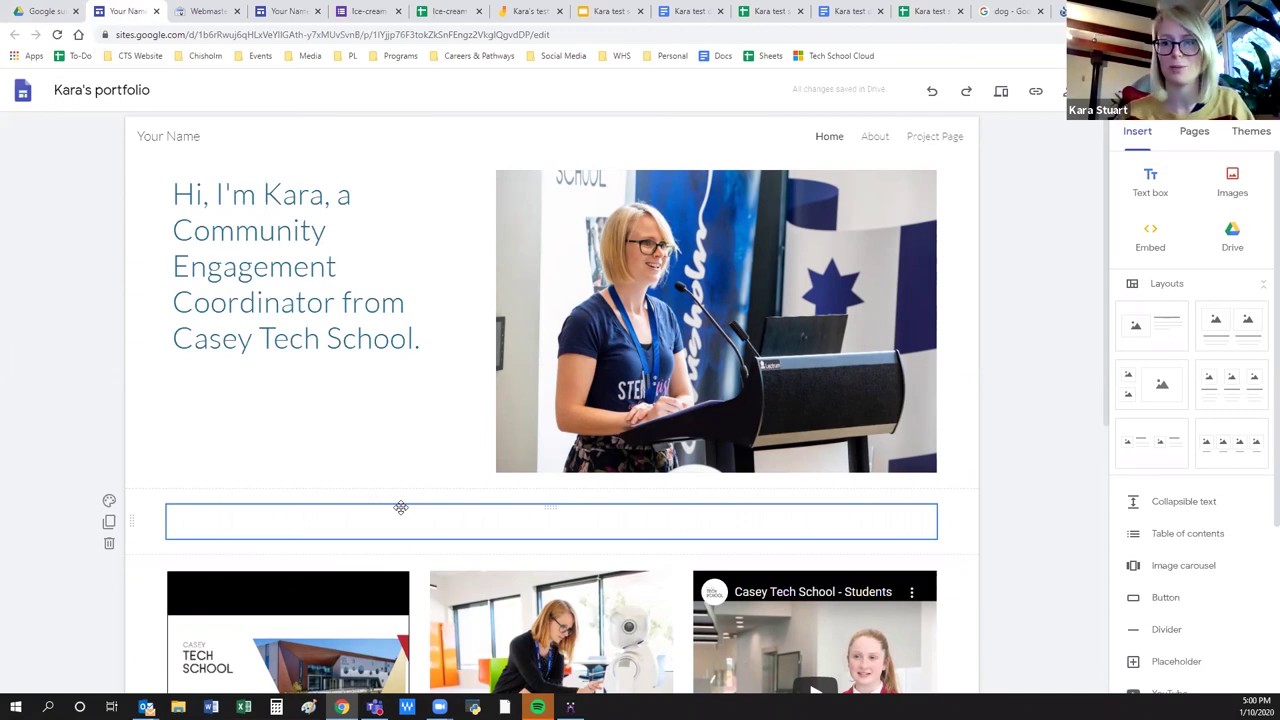
pyautogui.scroll(-1, 1018, 463)
pyautogui.scroll(-2, 1020, 461)
pyautogui.scroll(3, 1020, 461)
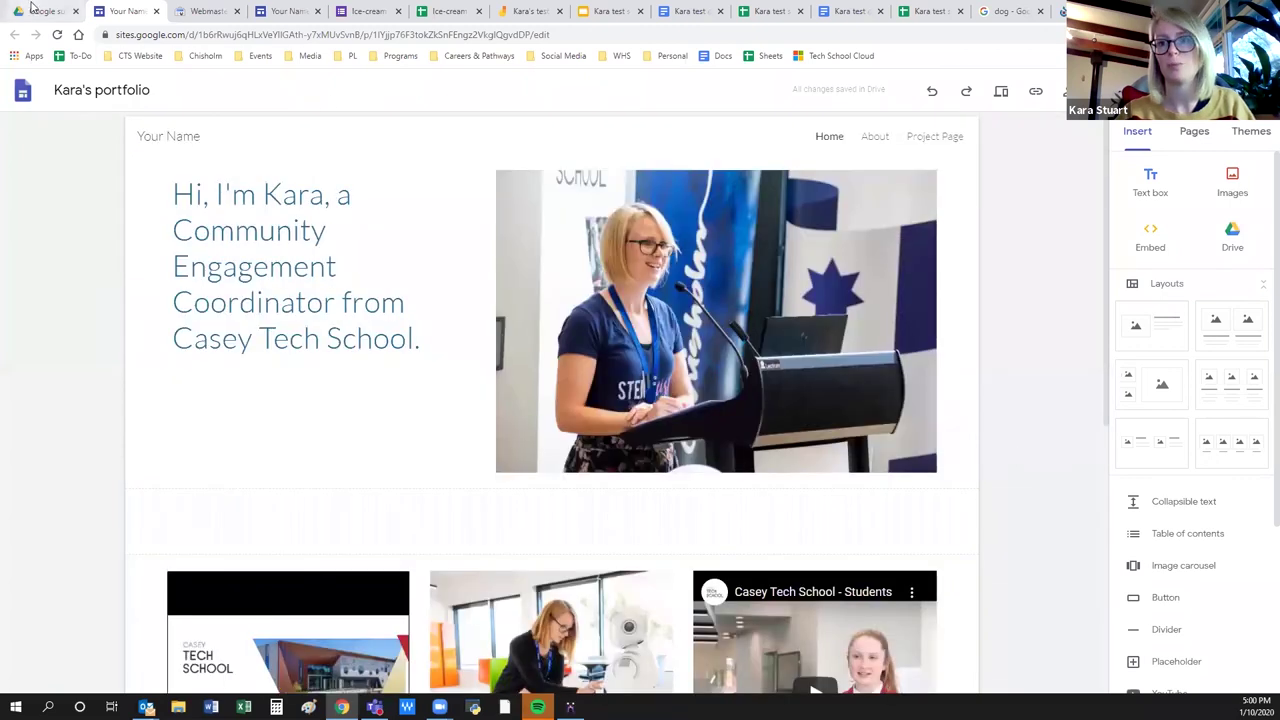